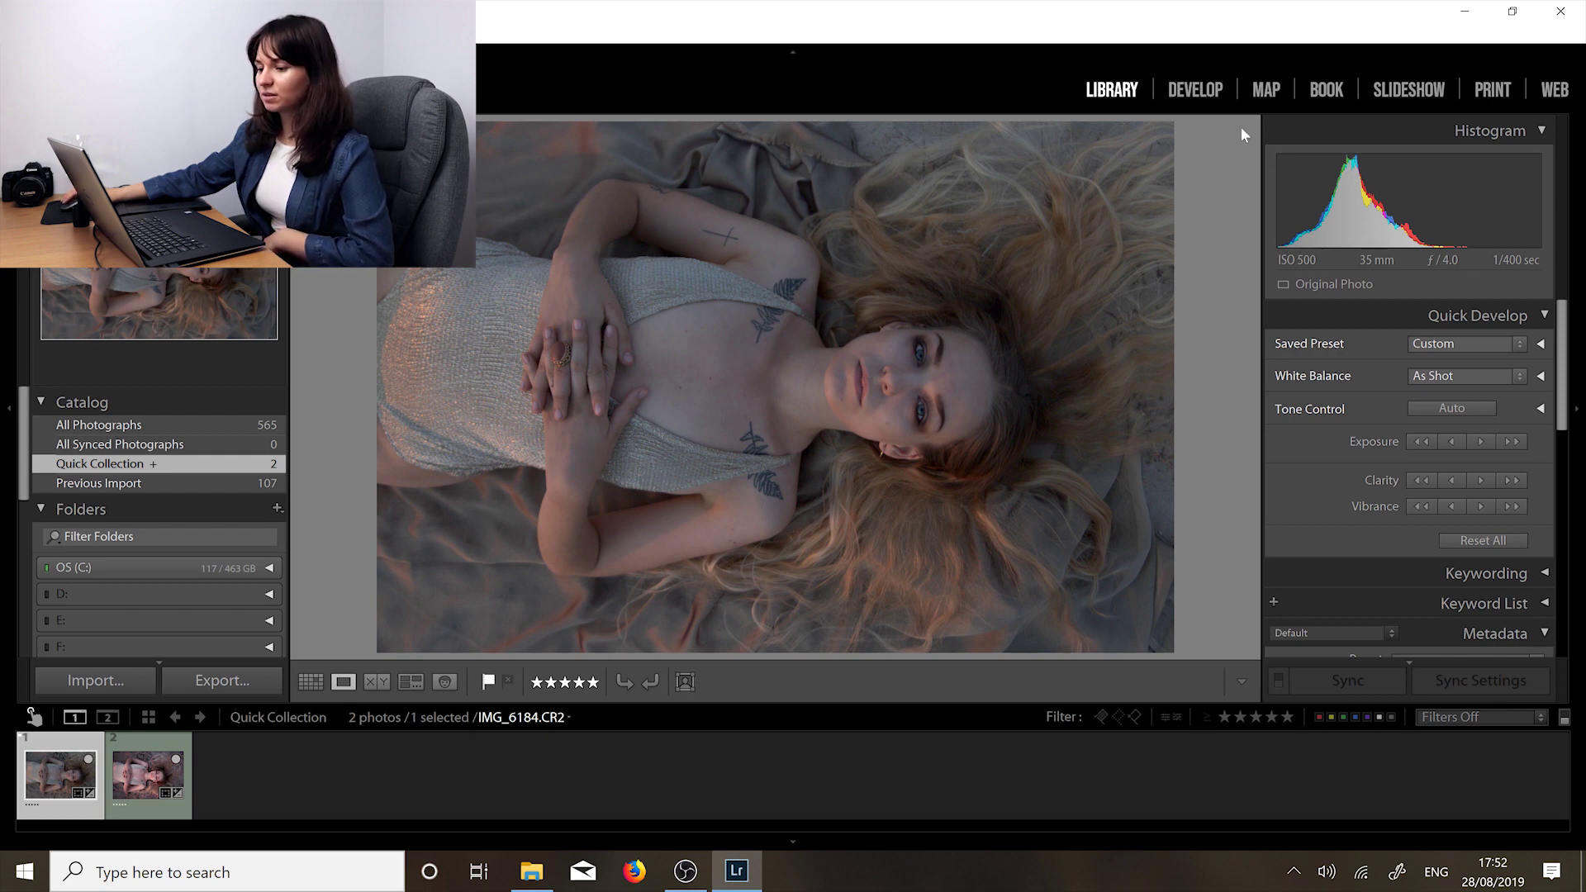
Step: In the Develop module, change the photo's profile from Adobe Color to Adobe Portrait
{"action": "left_click", "coordinate": [1209, 87]}
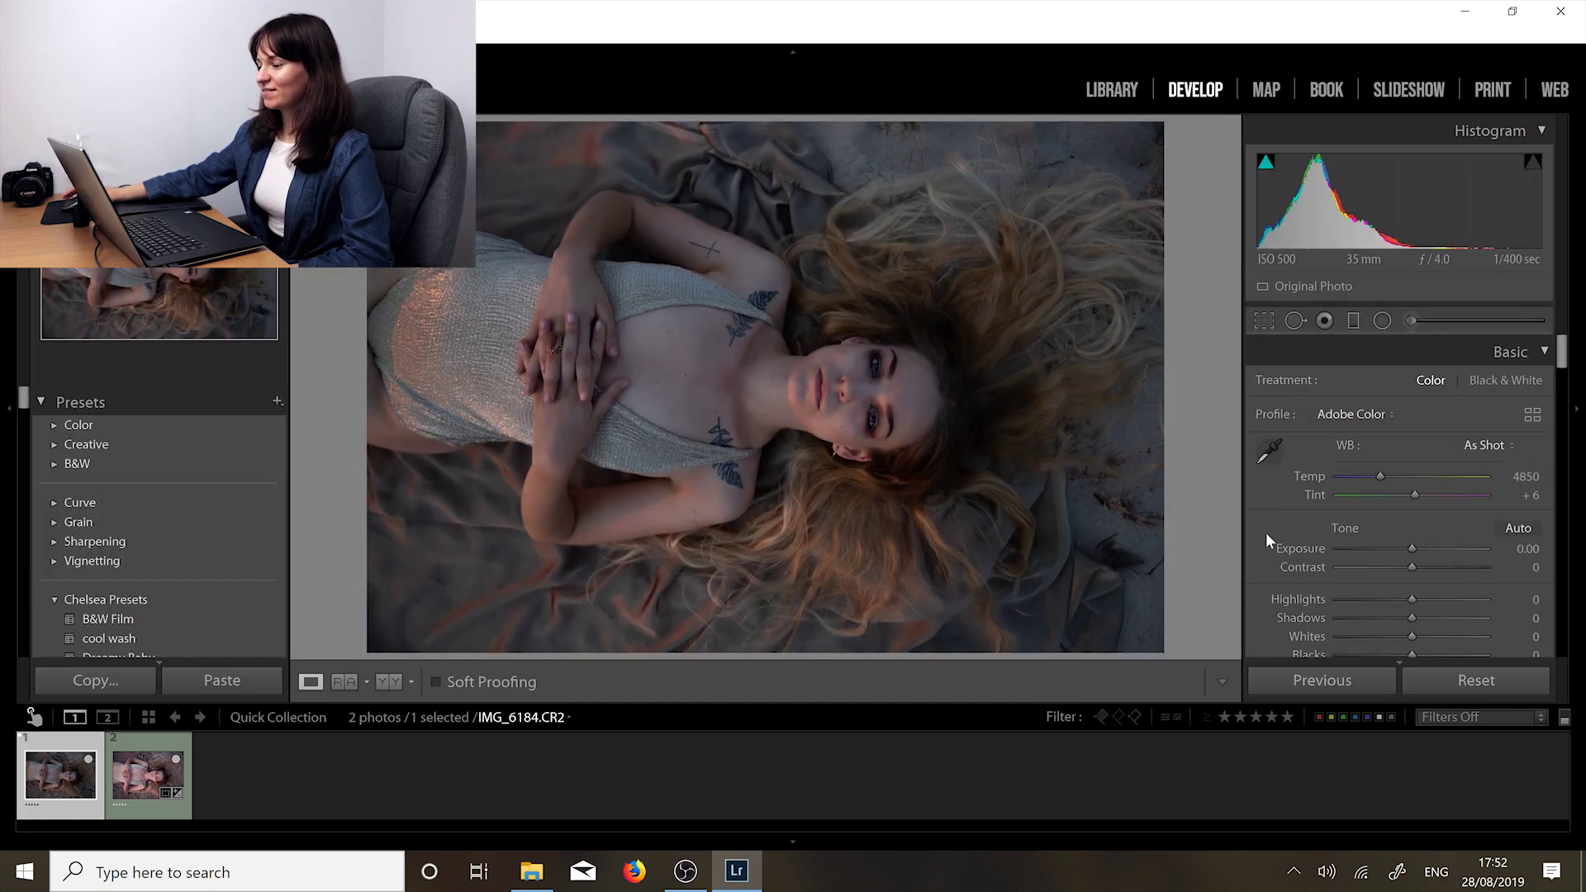
{"action": "left_click", "coordinate": [1347, 413]}
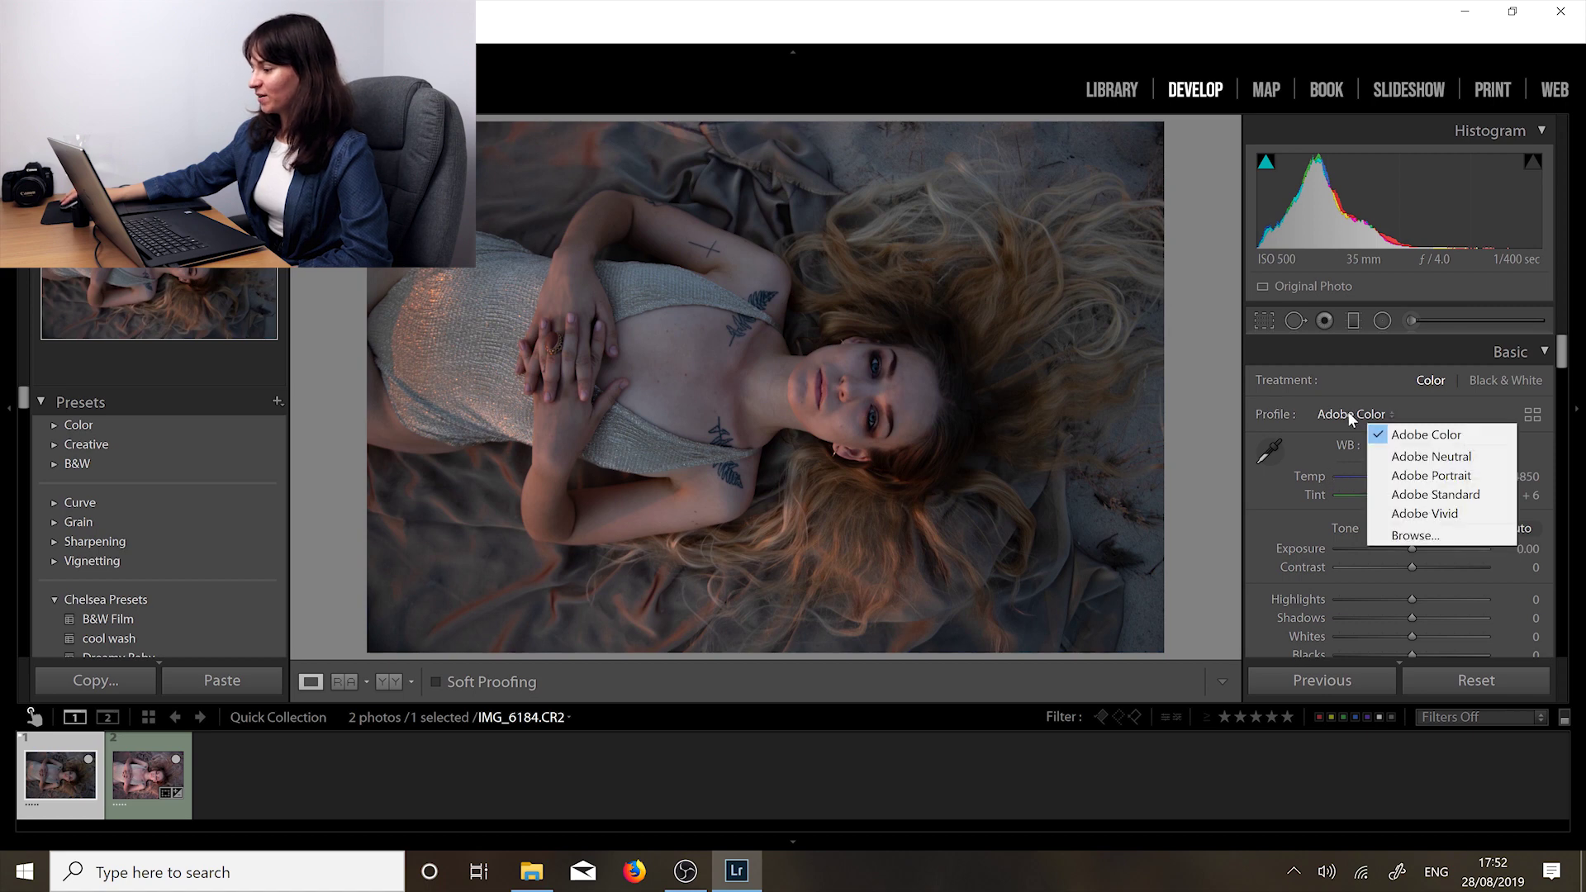
{"action": "left_click", "coordinate": [1431, 478]}
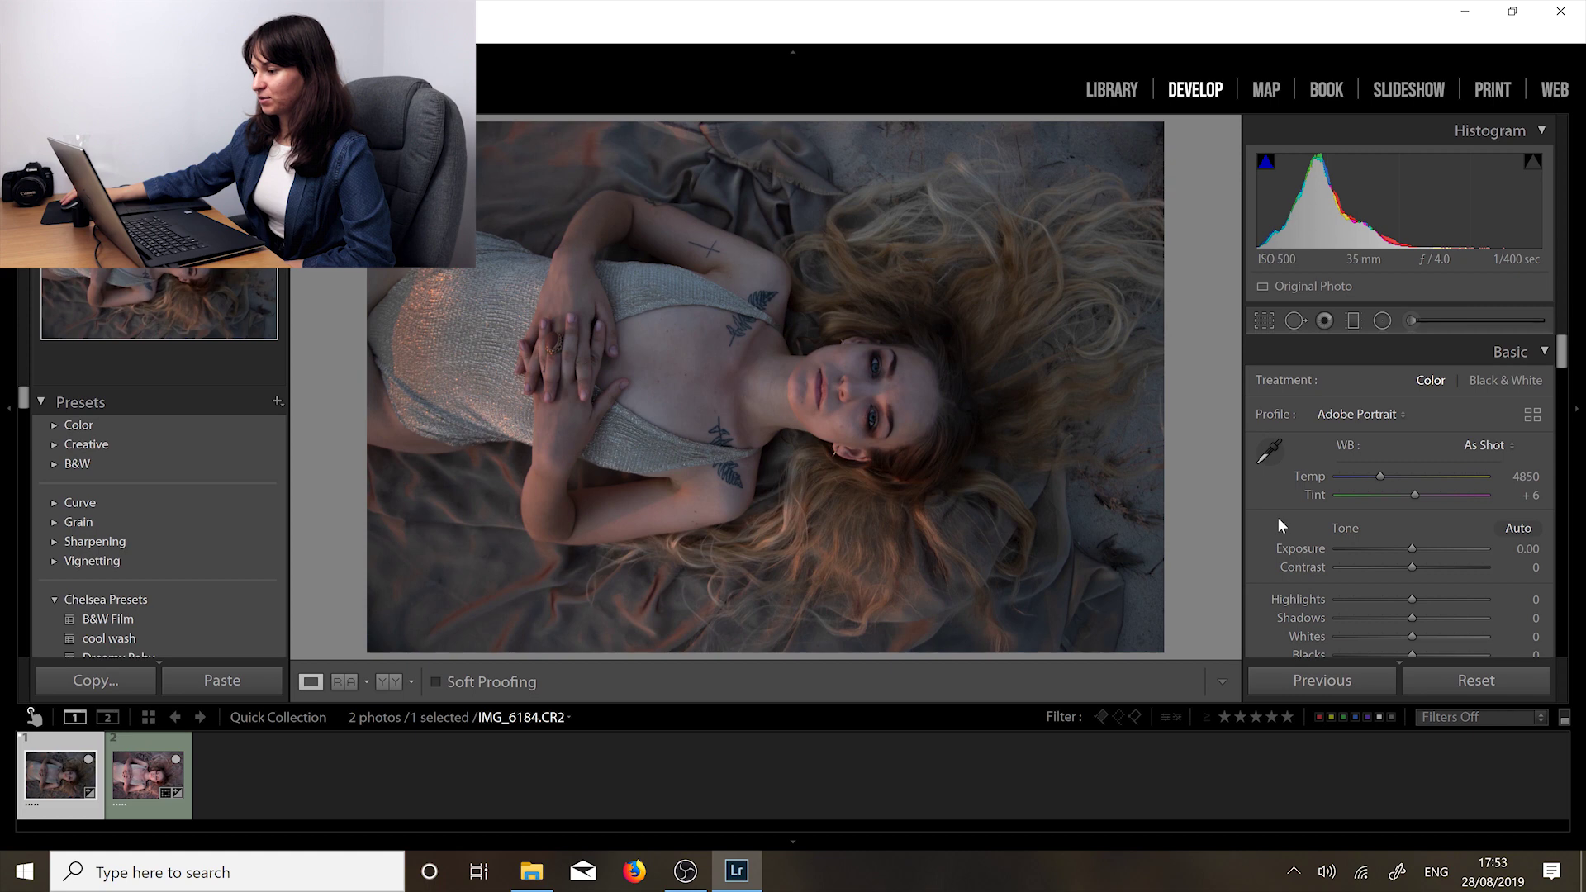
{"action": "scroll", "coordinate": [1277, 516], "scroll_direction": "down", "scroll_amount": 10}
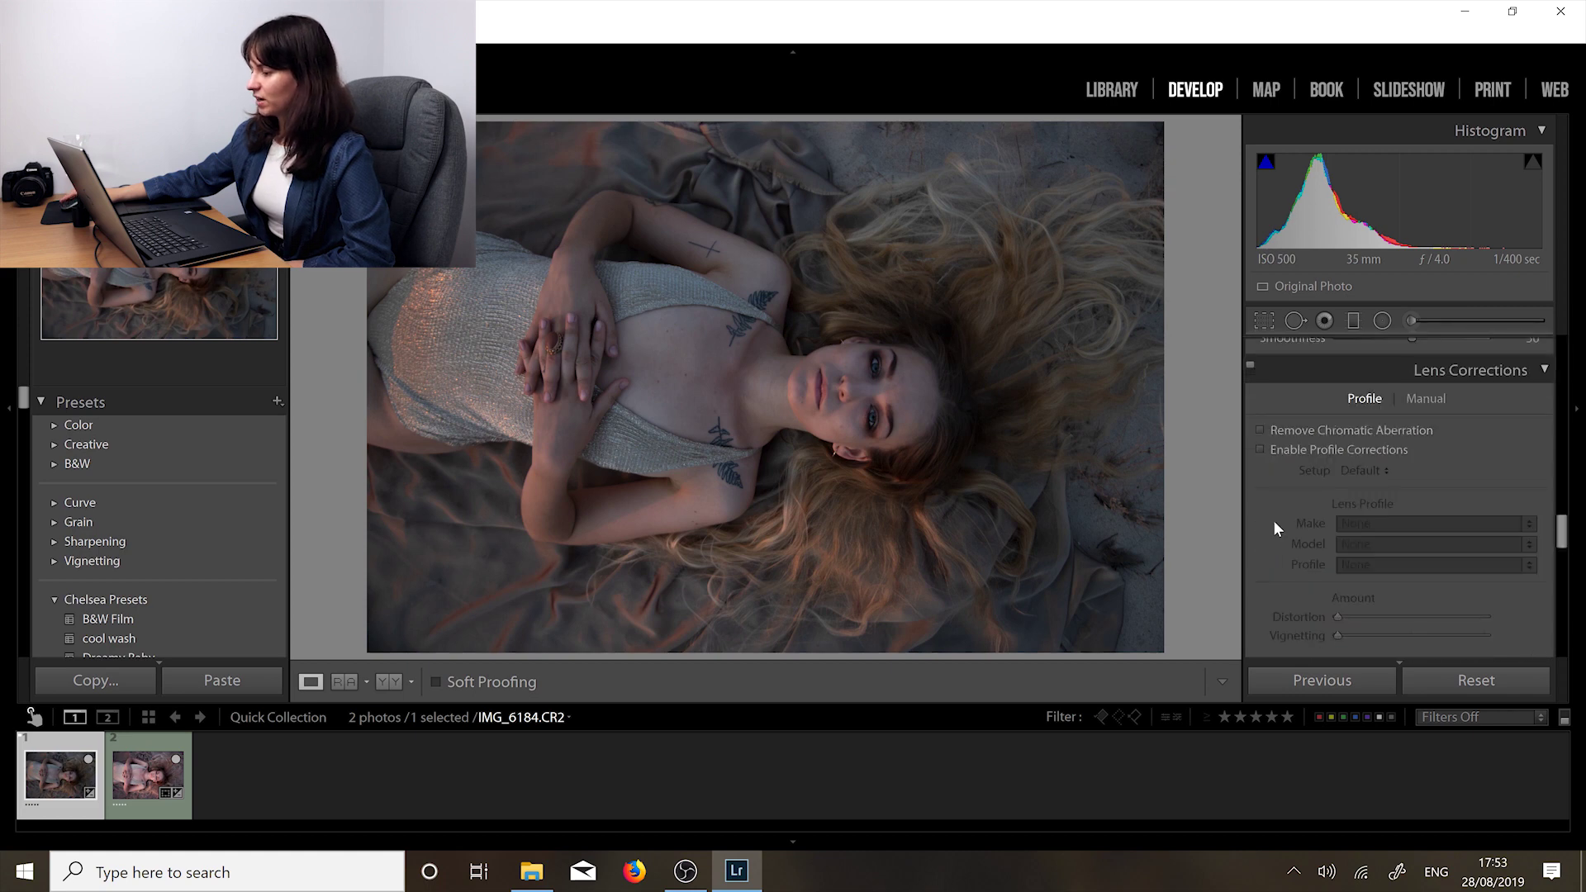
{"action": "left_click", "coordinate": [1297, 452]}
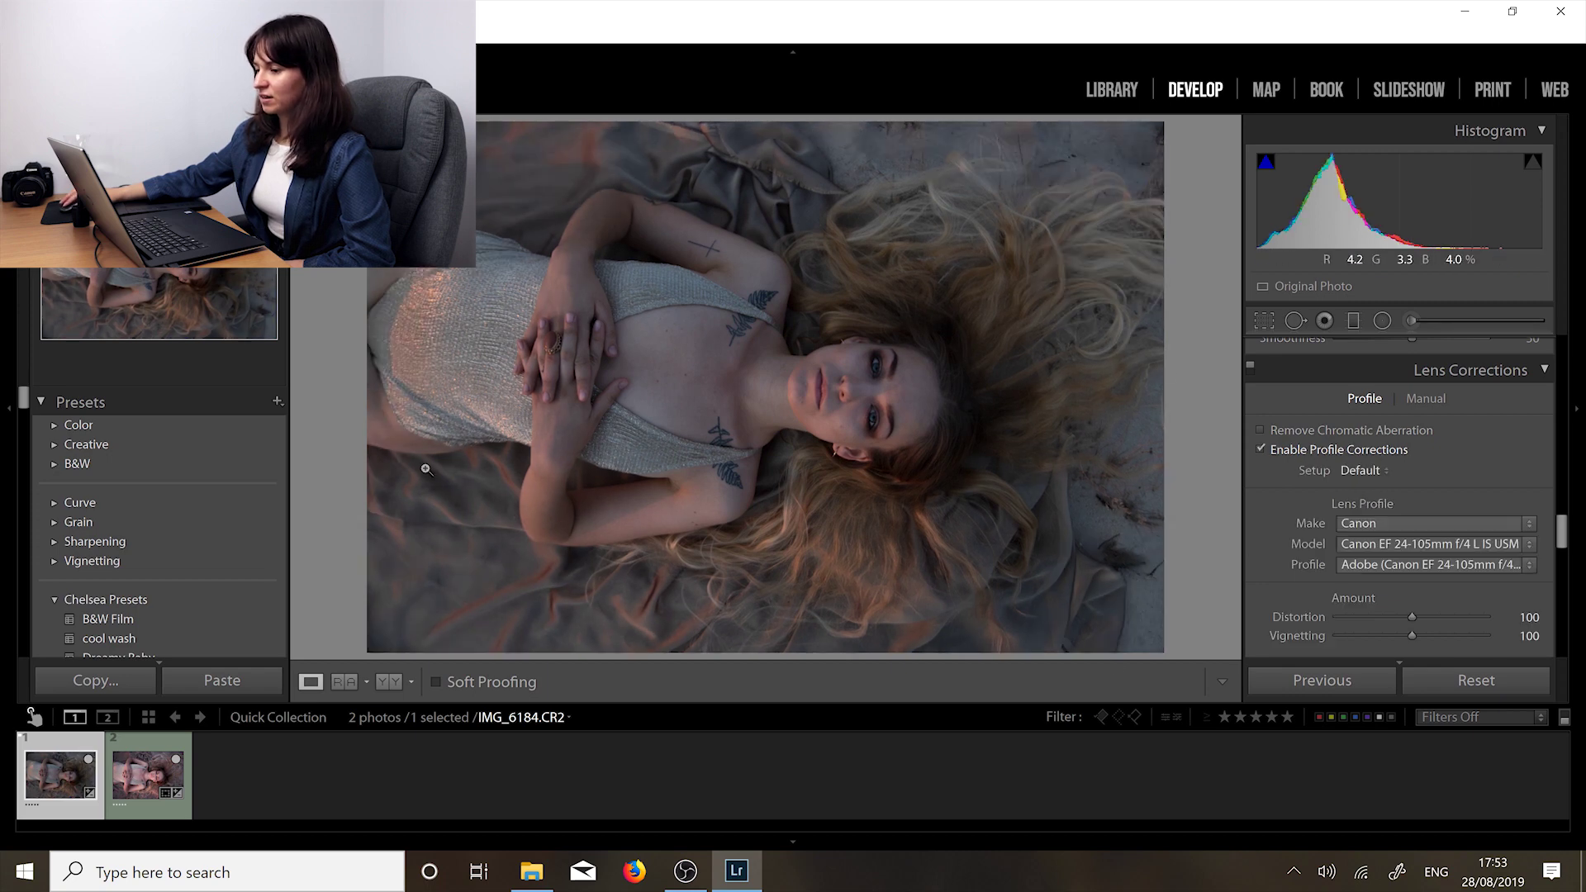
{"action": "left_click", "coordinate": [1265, 448]}
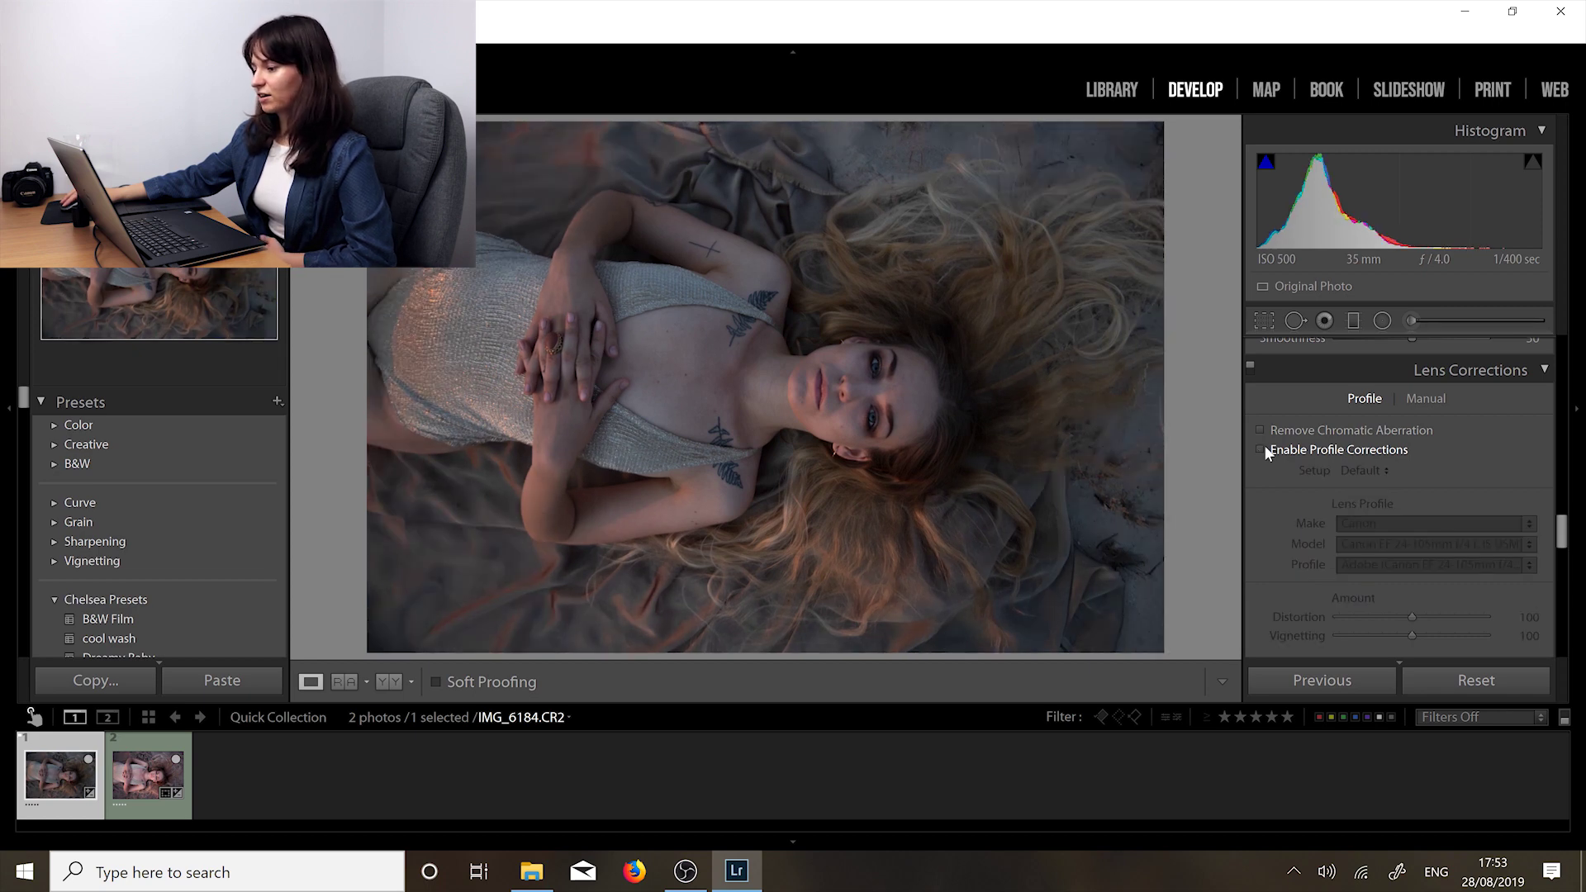
{"action": "left_click", "coordinate": [1265, 448]}
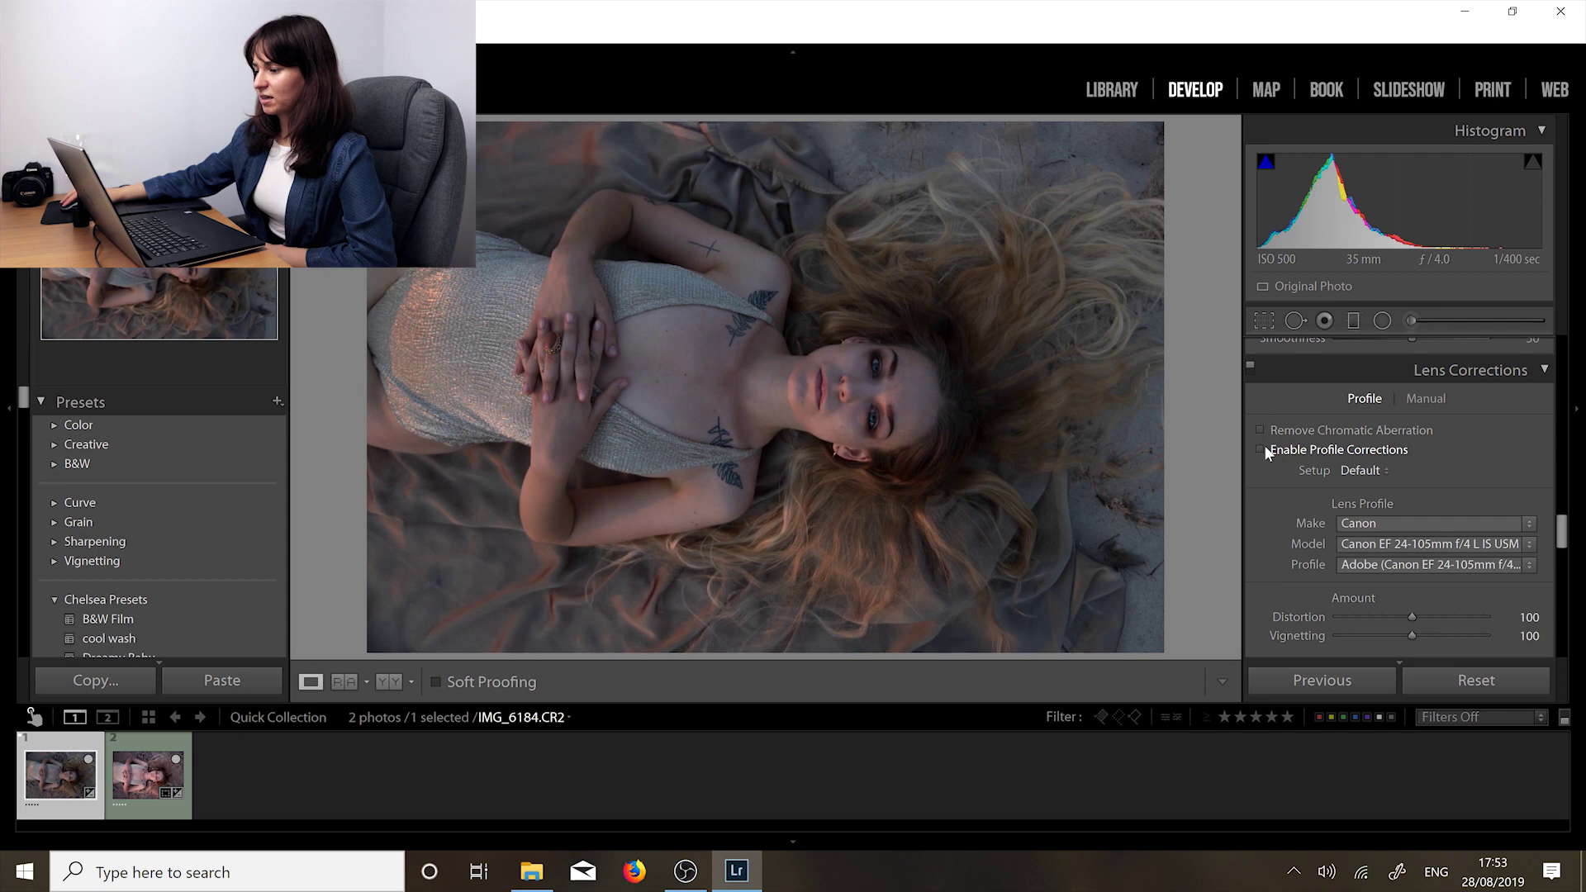
{"action": "left_click", "coordinate": [1266, 448]}
{"action": "left_click", "coordinate": [1264, 447]}
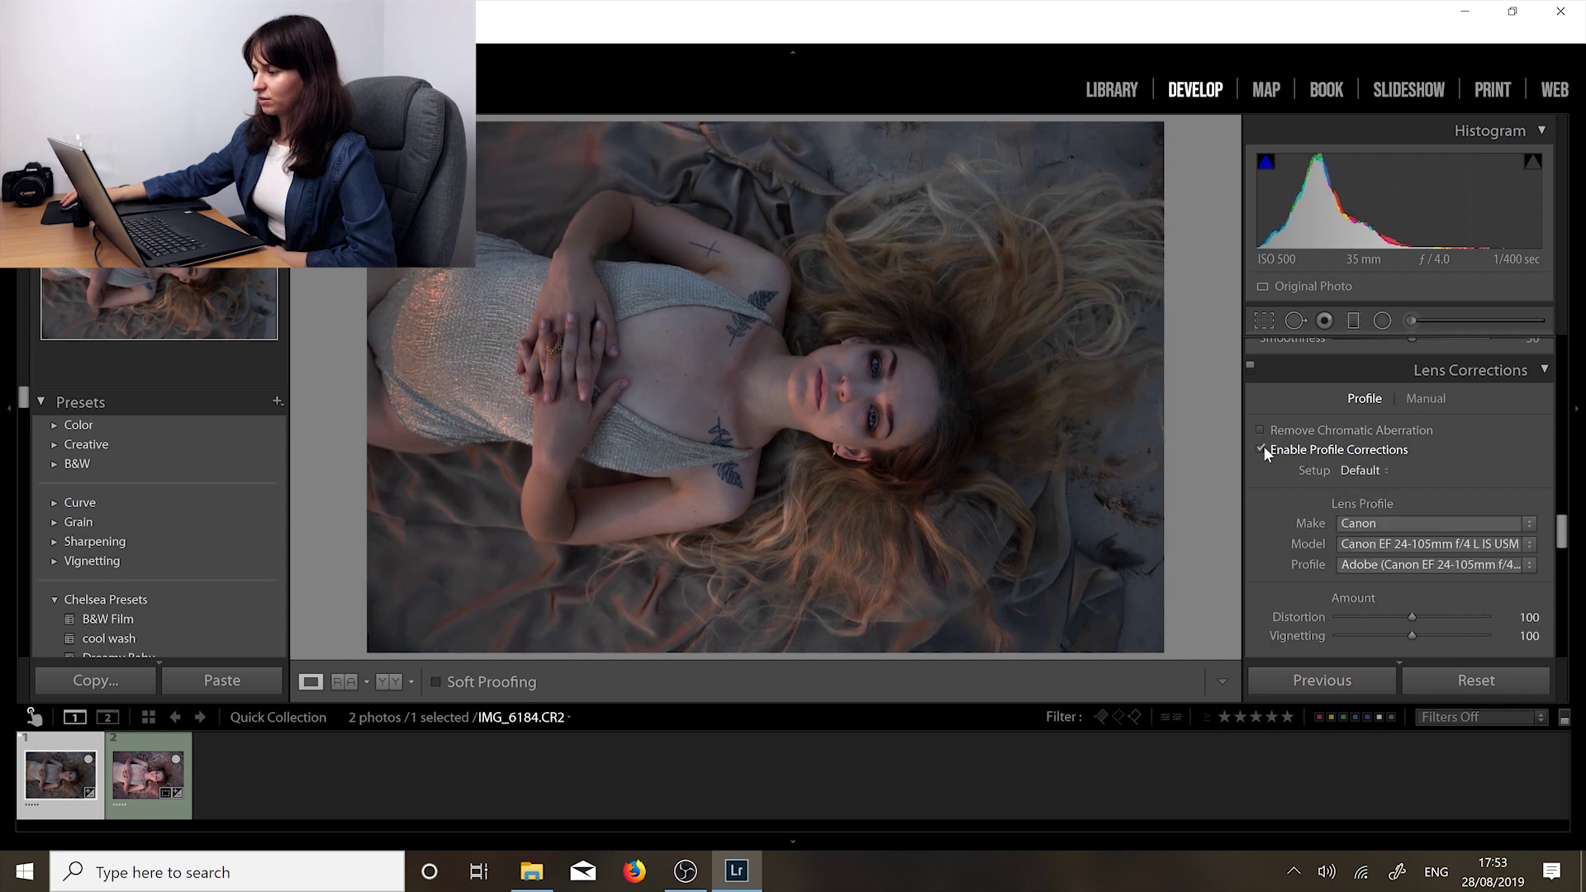
{"action": "left_click", "coordinate": [1263, 447]}
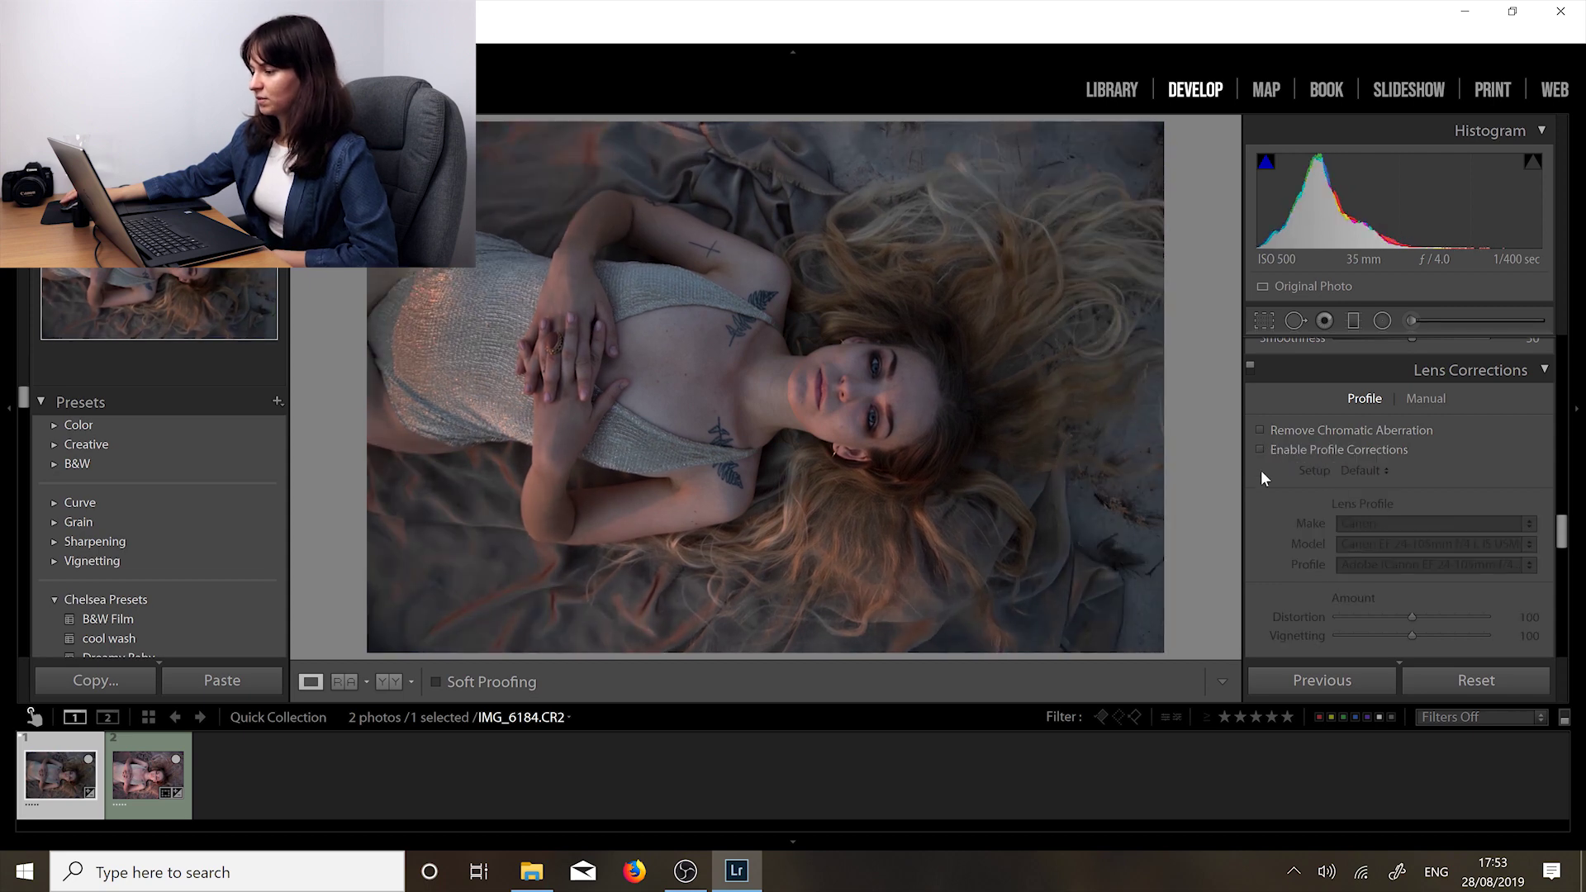
{"action": "left_click", "coordinate": [1282, 435]}
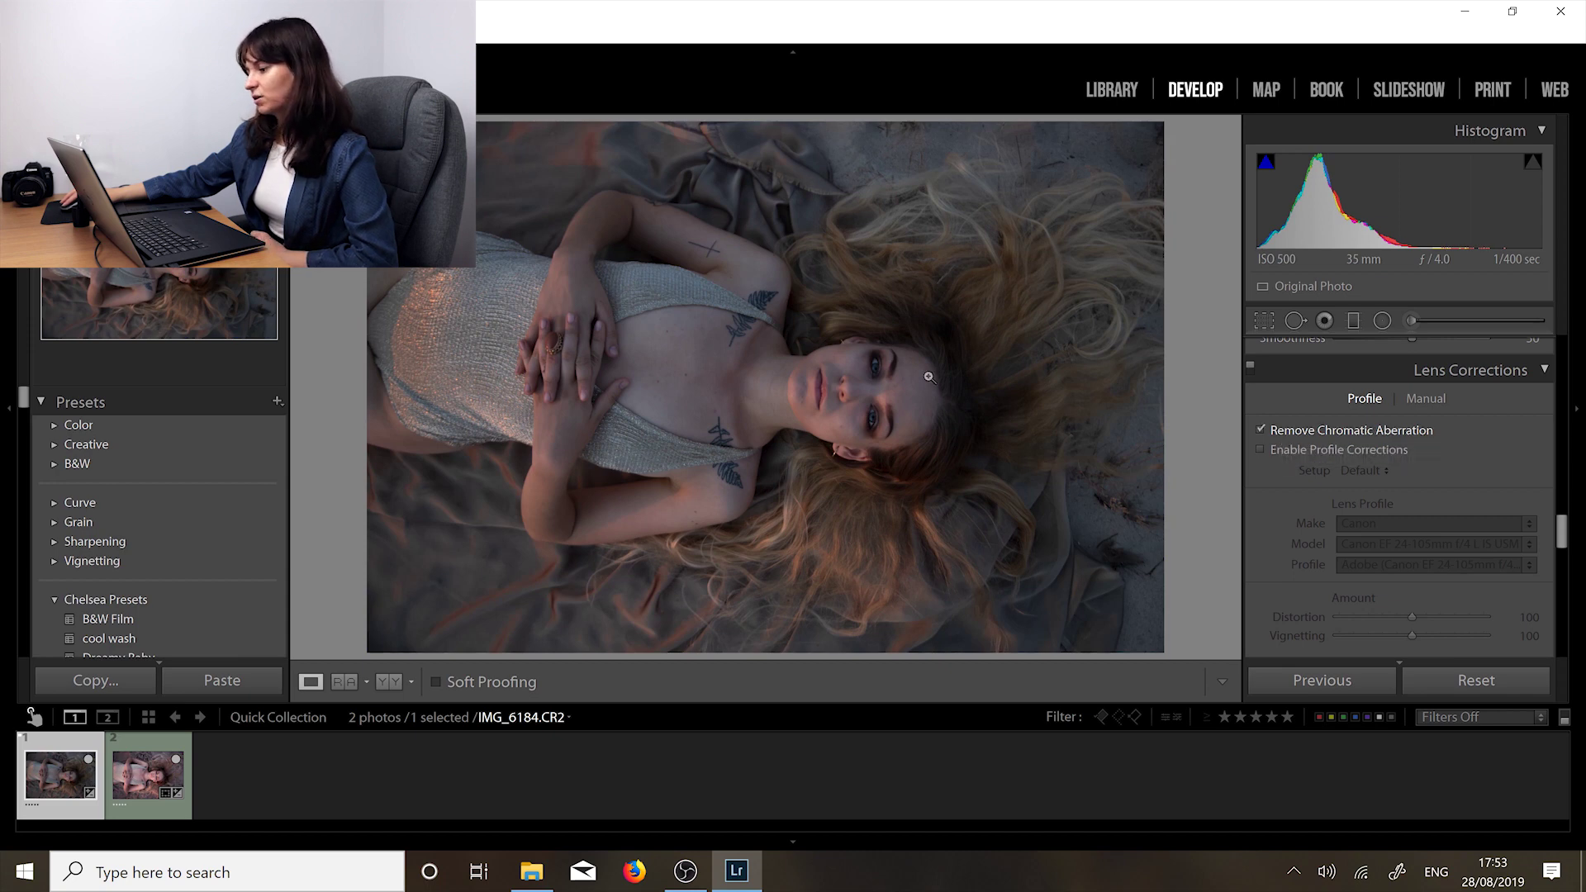
{"action": "left_click", "coordinate": [1261, 430]}
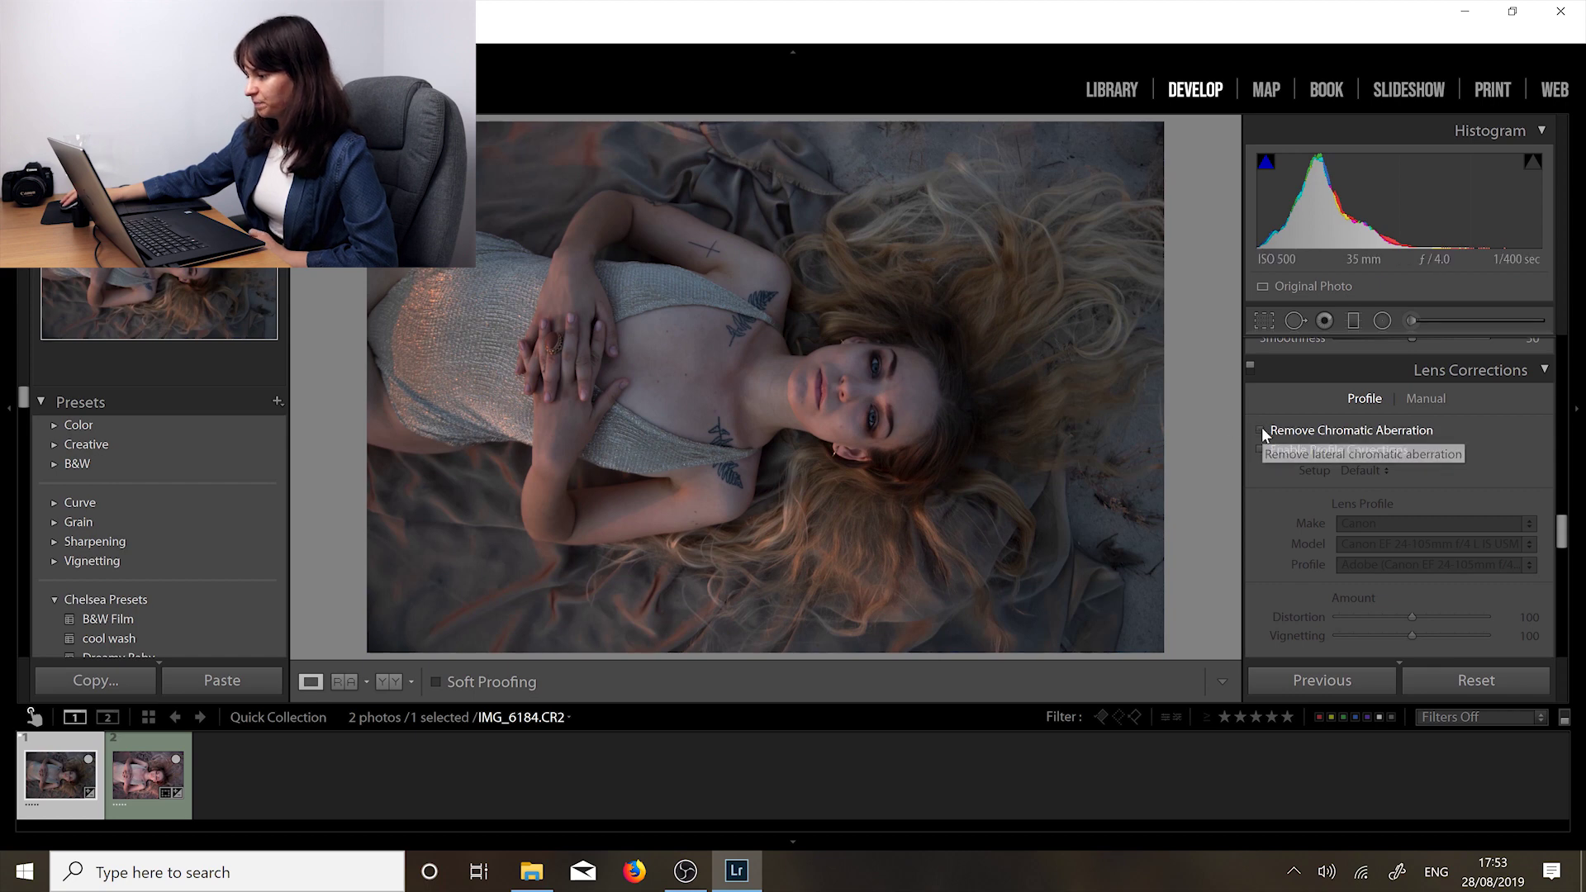
{"action": "scroll", "coordinate": [1275, 545], "scroll_direction": "down", "scroll_amount": 4}
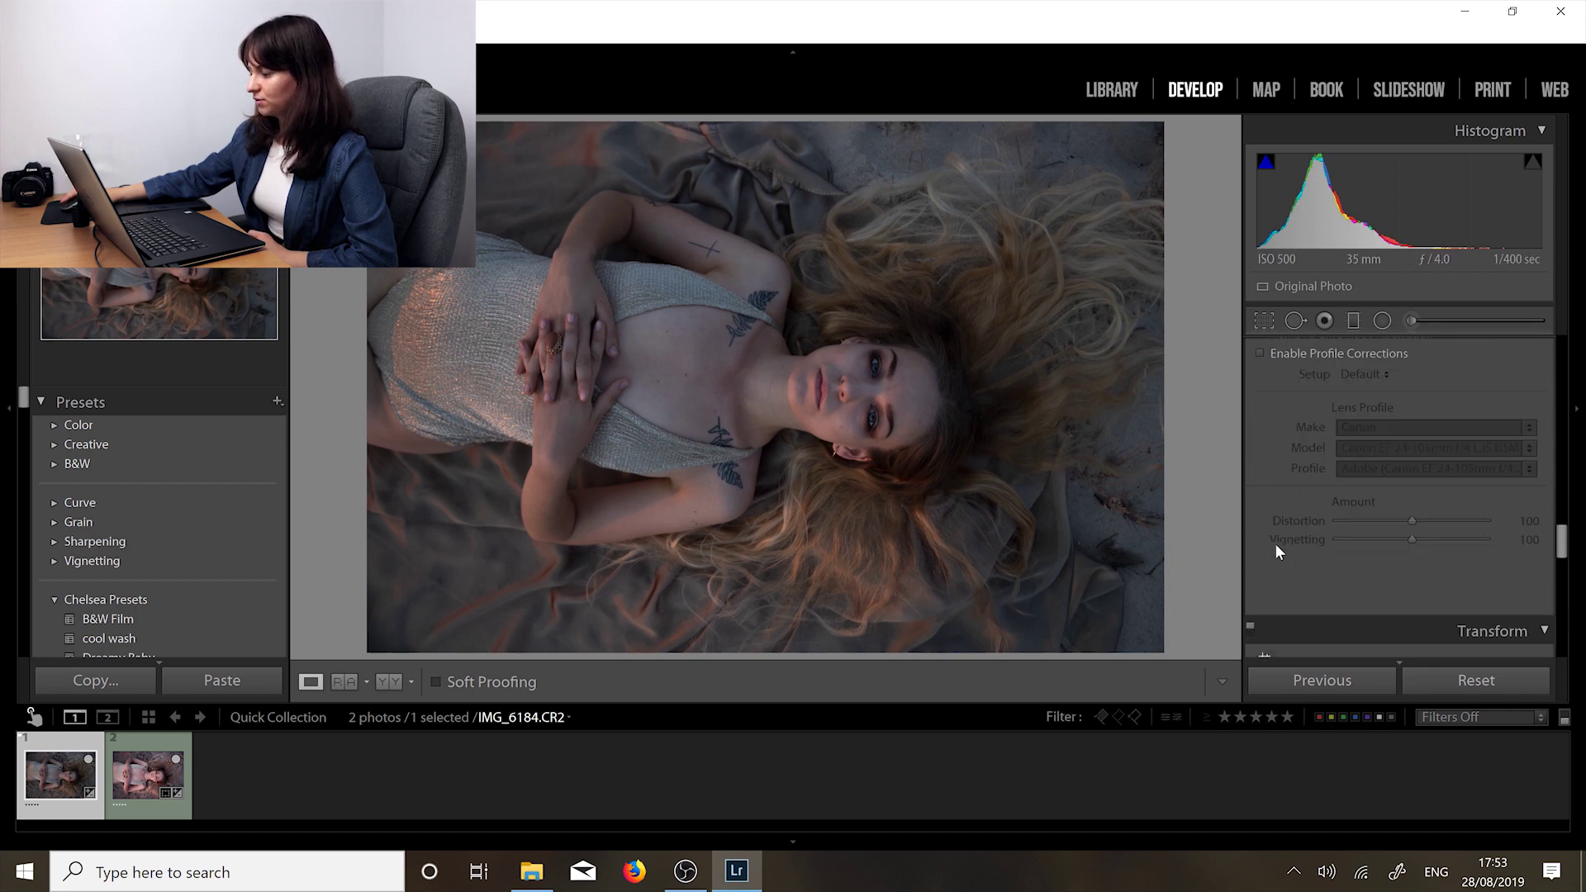
Step: Straighten the portrait to an angle of -4.22, reposition it within the crop, and apply the crop
{"action": "left_click", "coordinate": [1259, 322]}
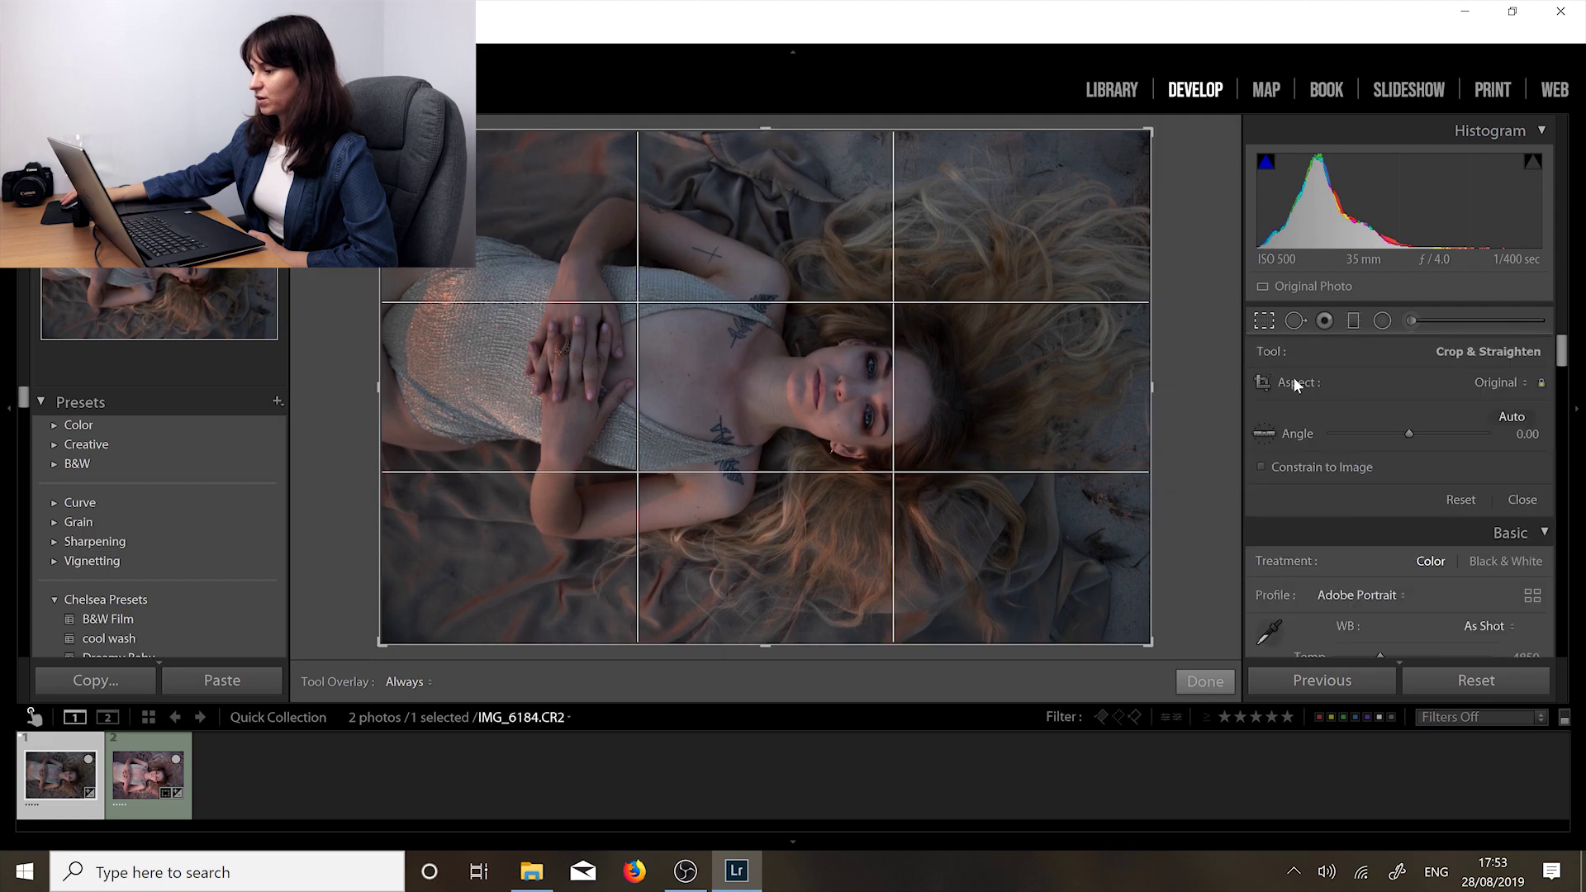
{"action": "left_click_drag", "start_coordinate": [1410, 431], "coordinate": [1403, 429]}
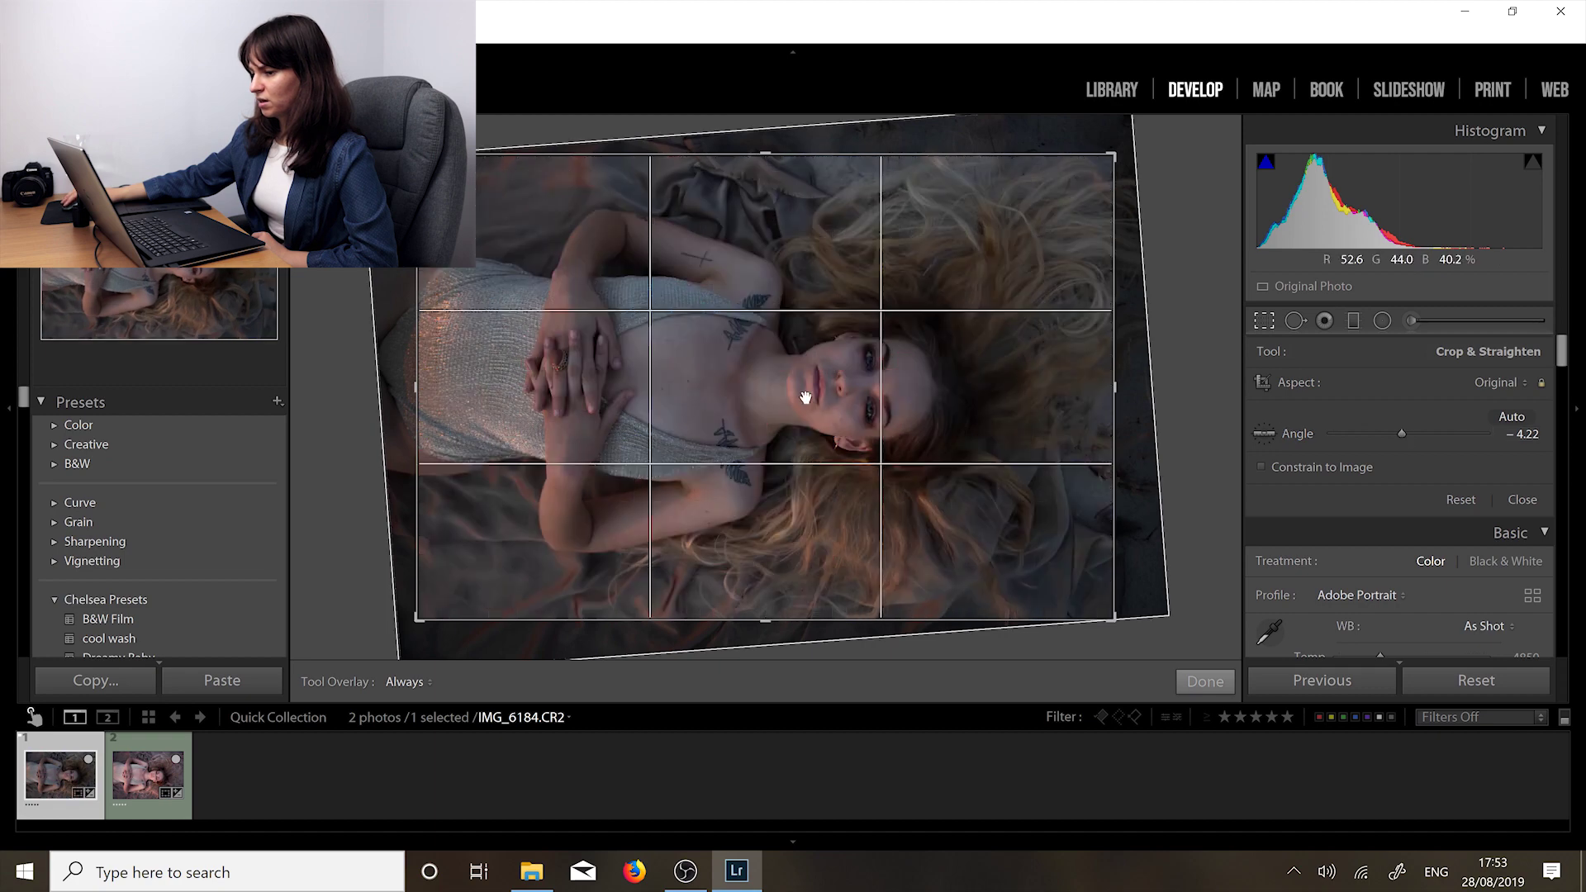
{"action": "mouse_move", "coordinate": [811, 404]}
{"action": "left_mouse_down"}
{"action": "mouse_move", "coordinate": [864, 419]}
{"action": "mouse_move", "coordinate": [833, 387]}
{"action": "left_mouse_up"}
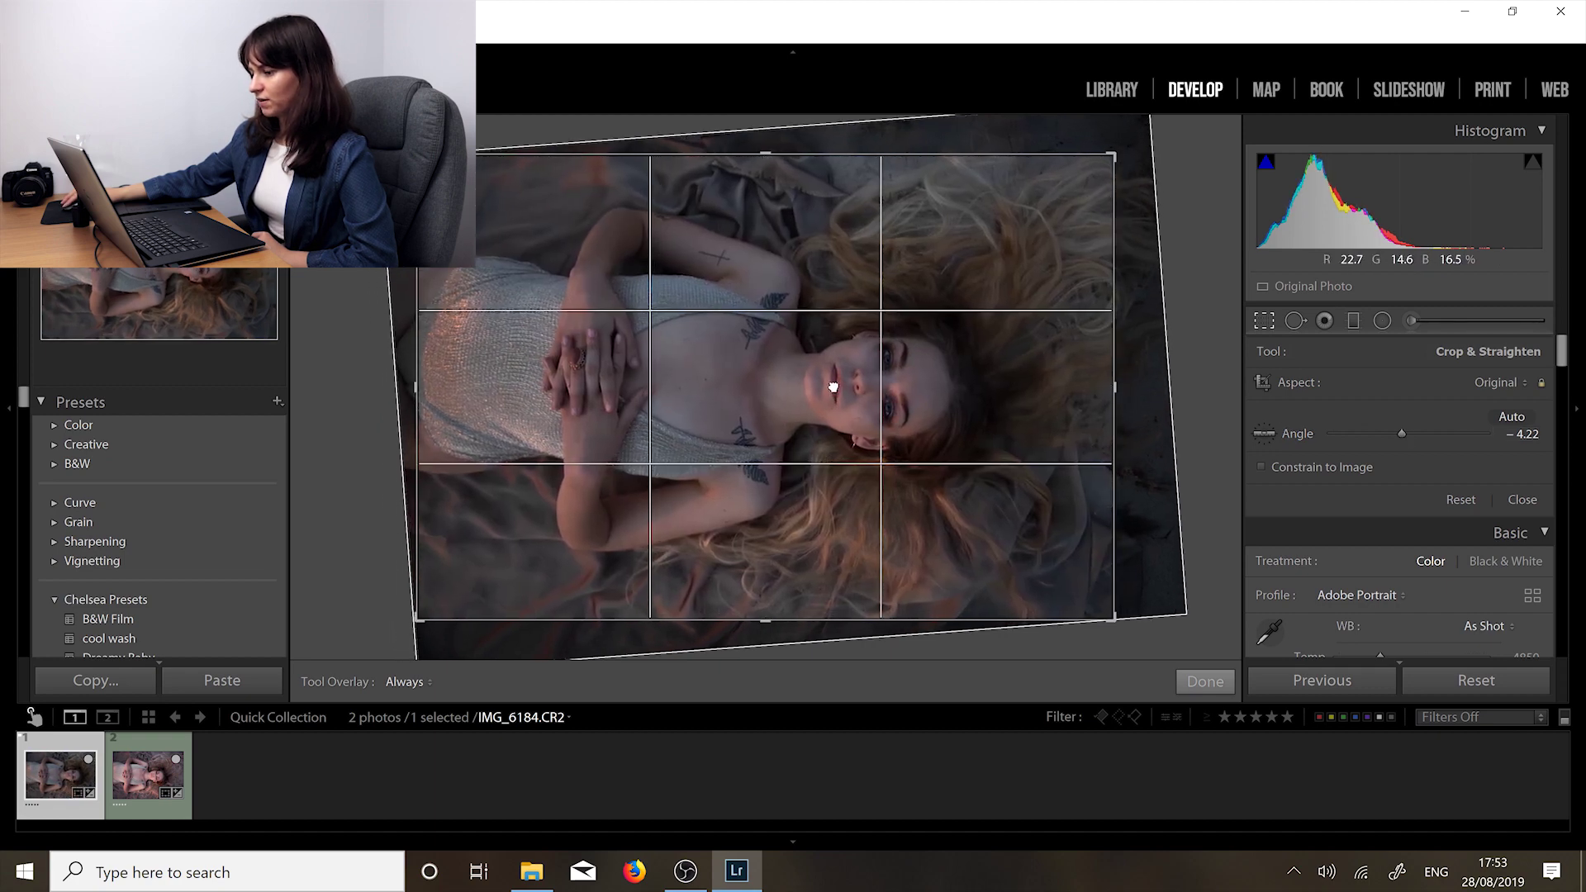
{"action": "left_click_drag", "start_coordinate": [832, 386], "coordinate": [873, 576]}
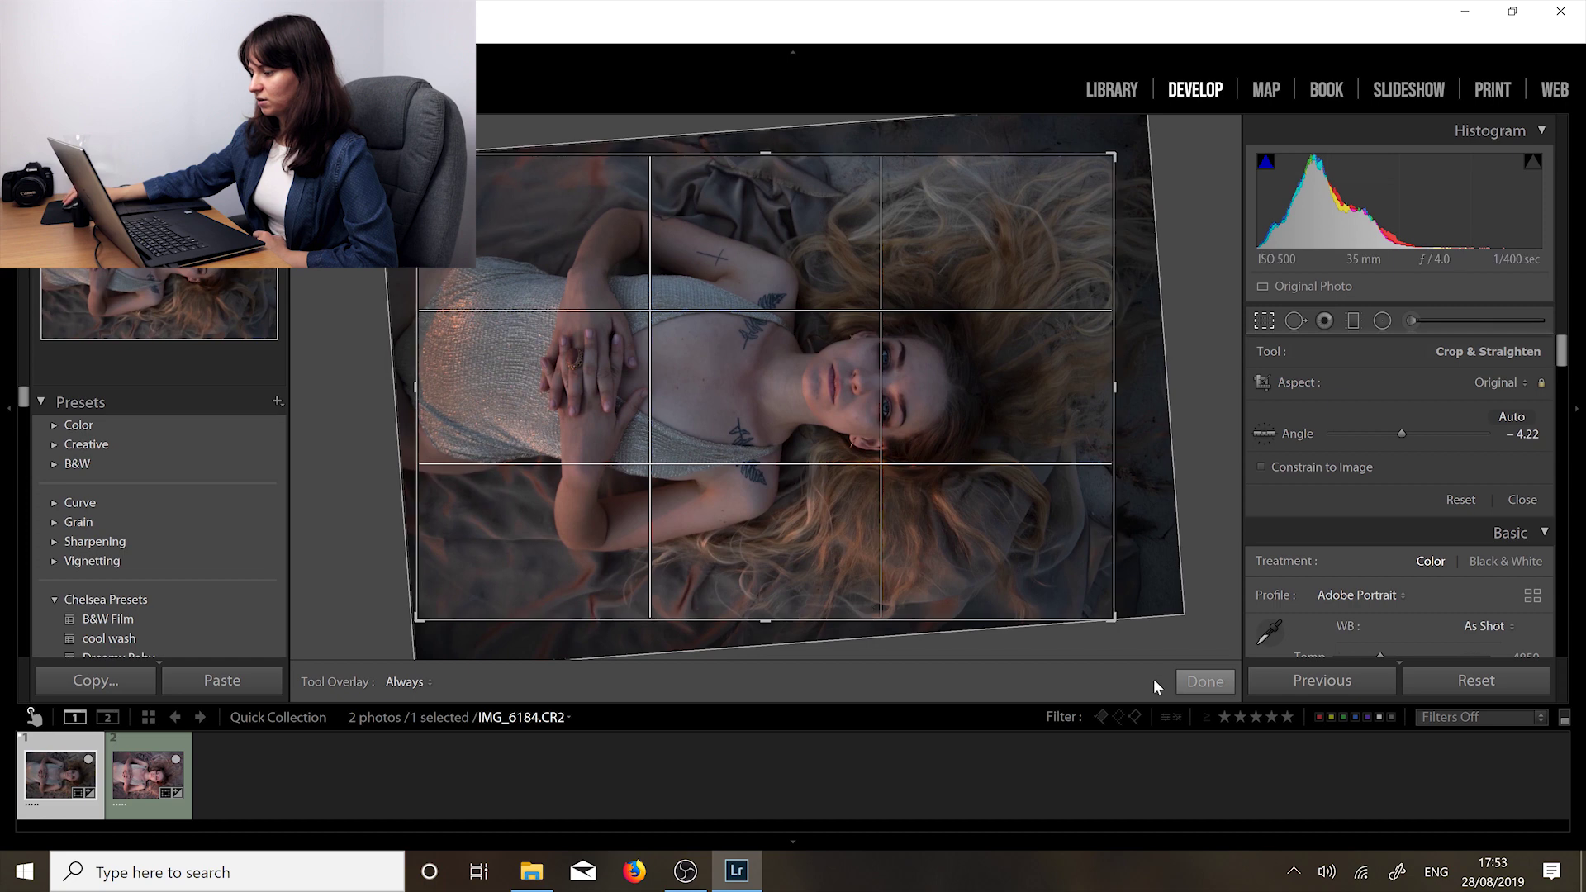
{"action": "key", "text": "Return"}
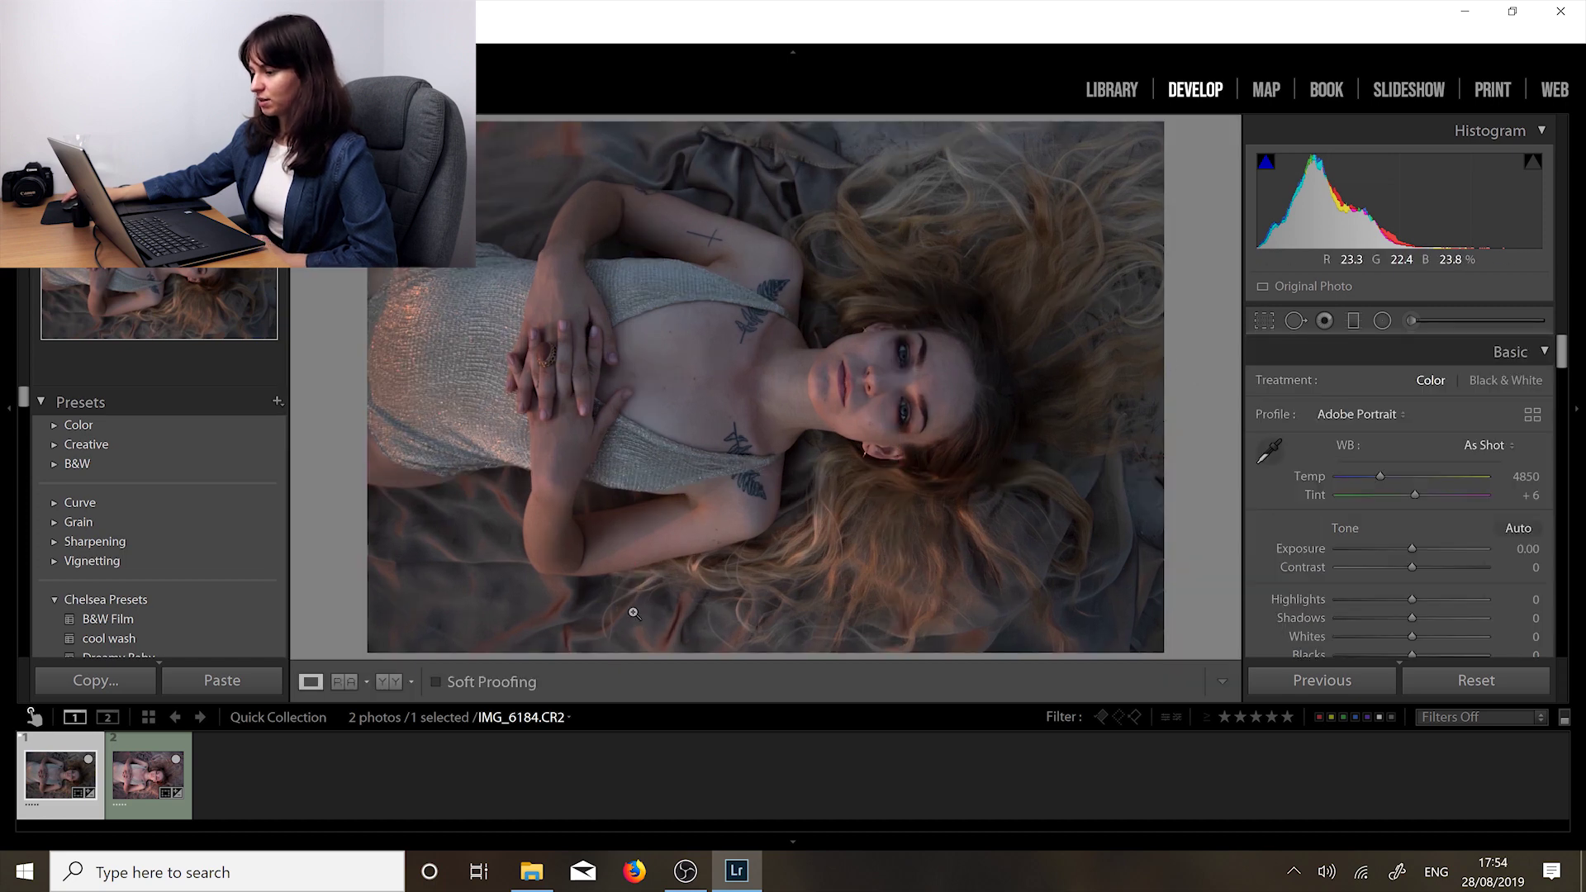
Step: Send the photo to Photoshop CC 2019 through the Edit In menu
{"action": "right_click", "coordinate": [64, 789]}
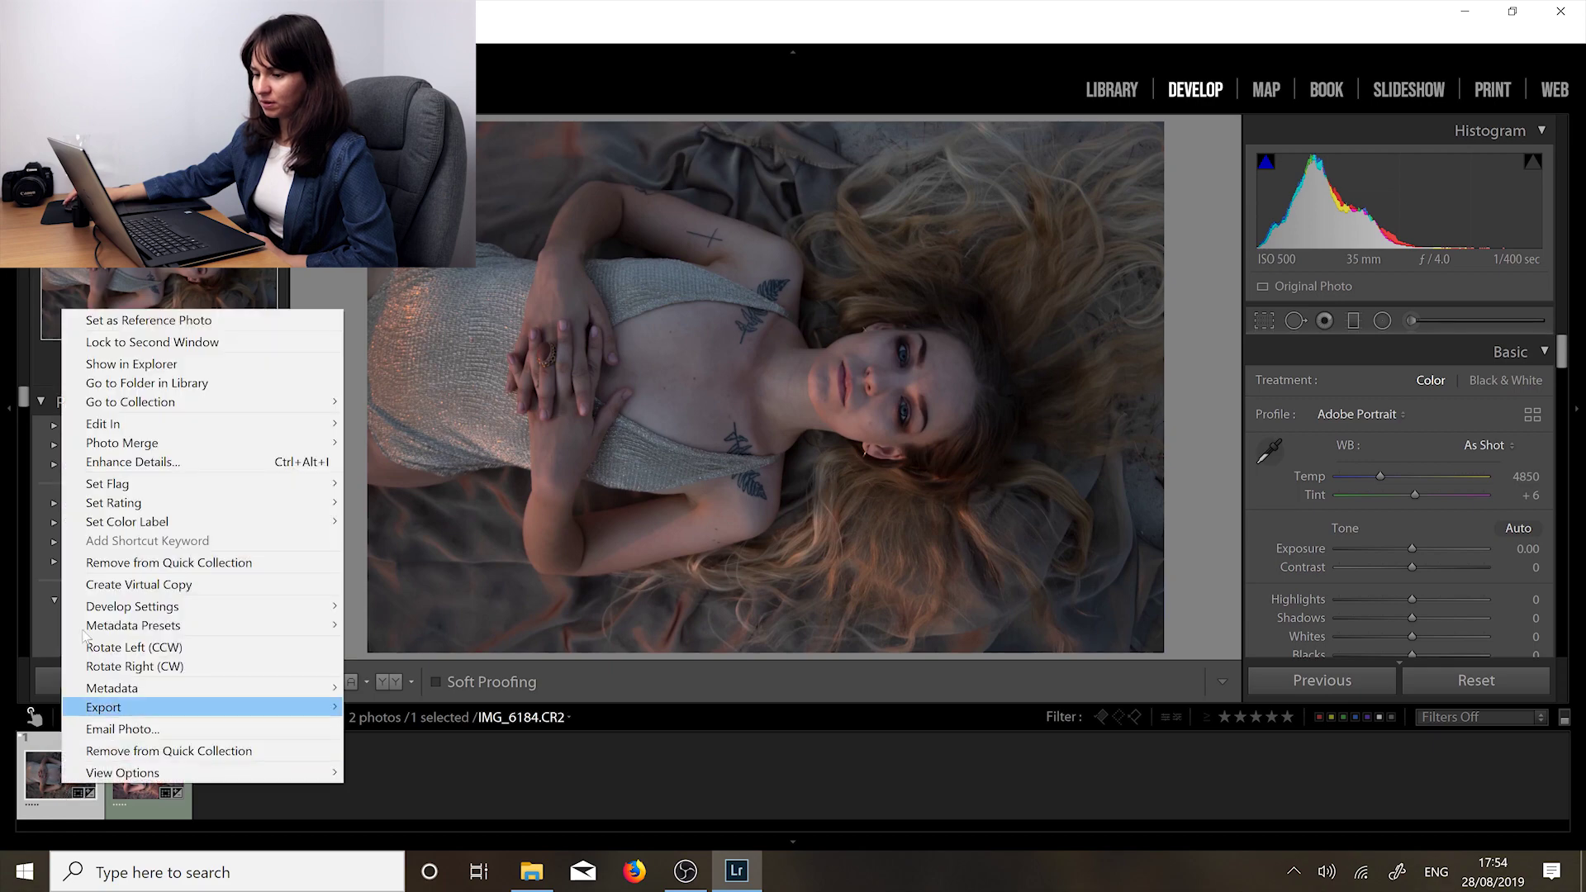
{"action": "mouse_move", "coordinate": [194, 428]}
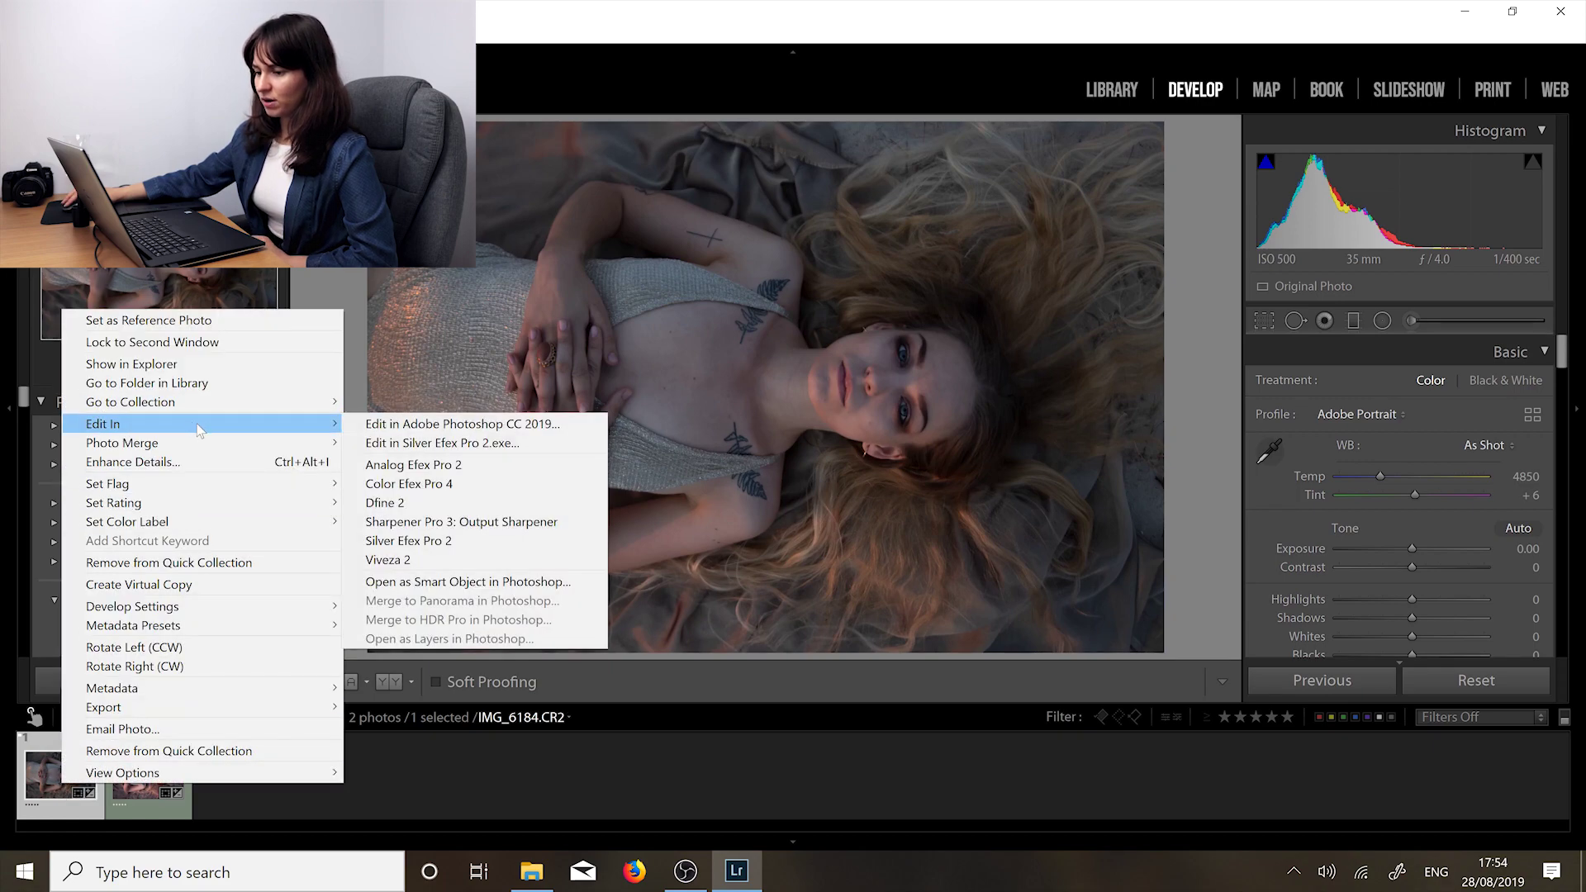
{"action": "left_click", "coordinate": [410, 424]}
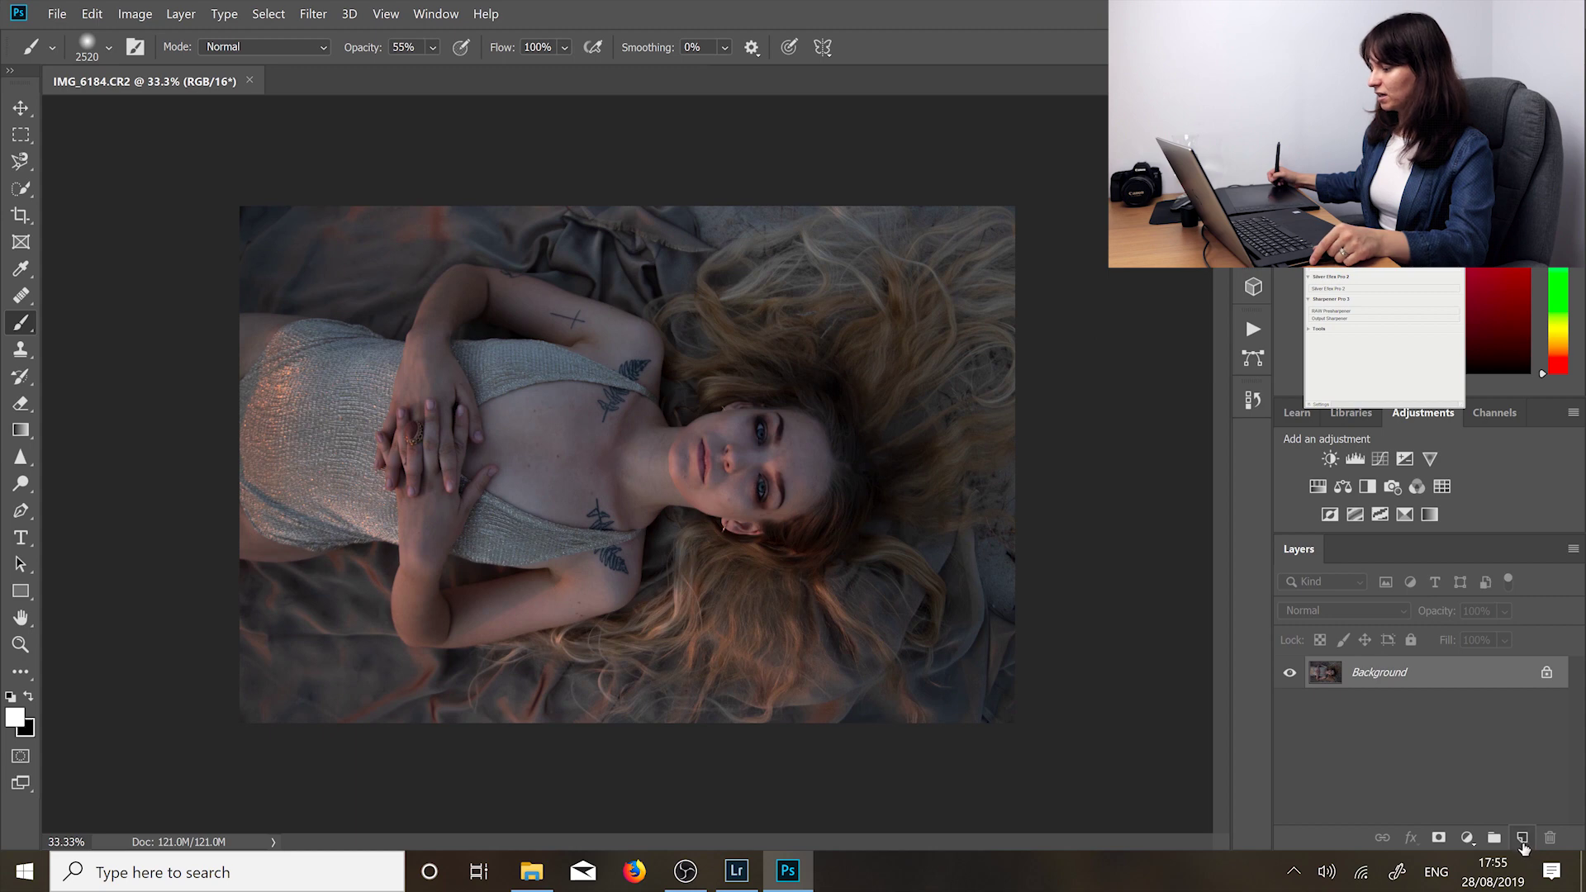
Step: Add an empty Layer 1 above Background, switch to the Healing Brush, and start entering a zoom value
{"action": "left_click", "coordinate": [1522, 839]}
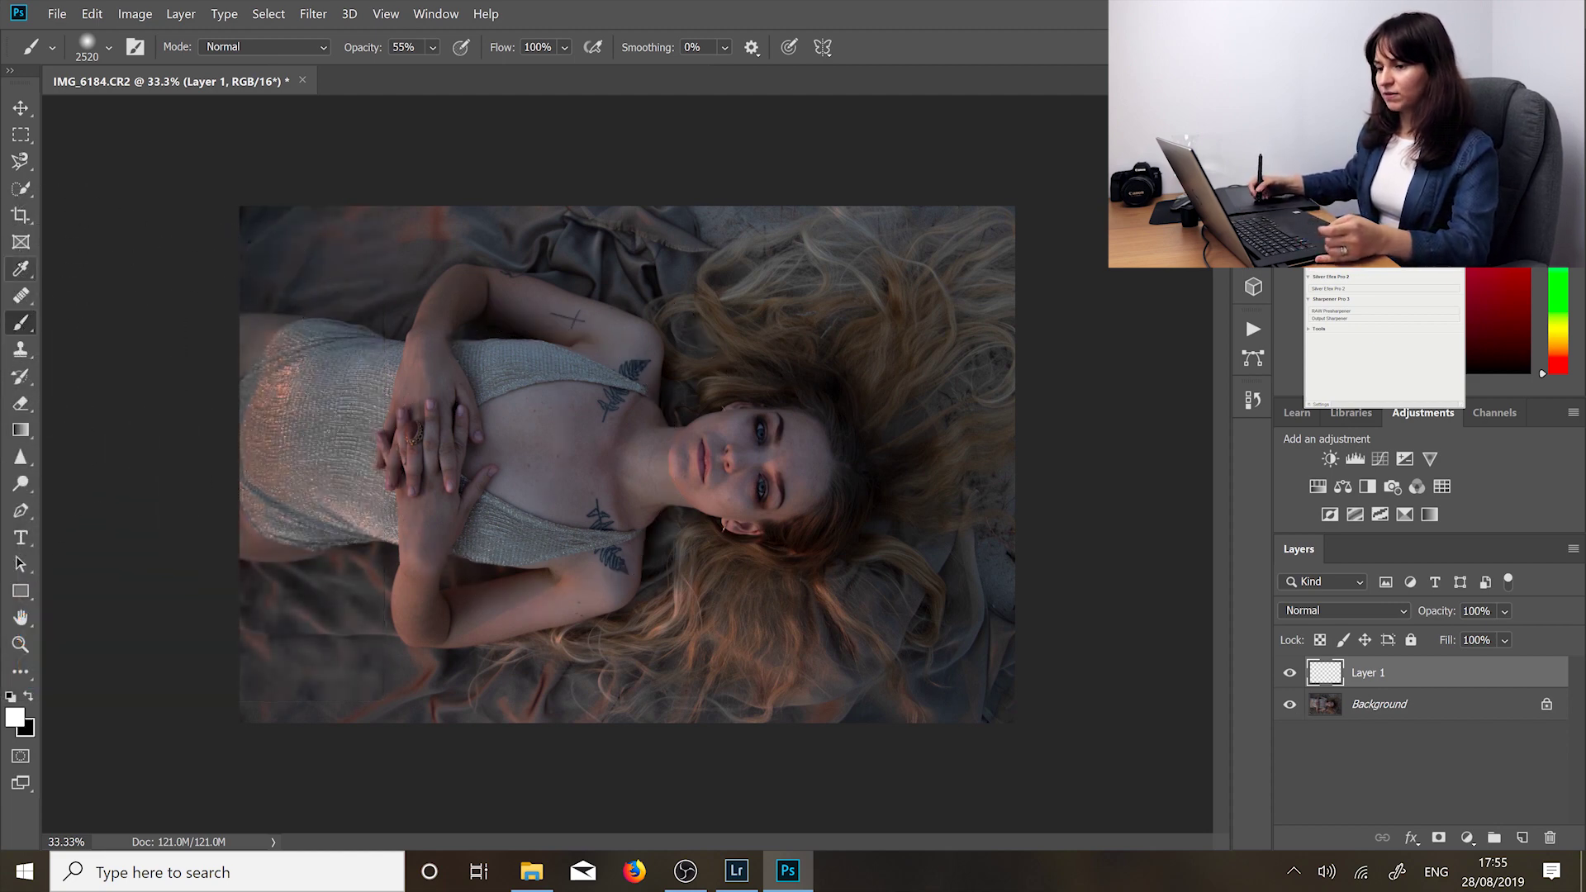
{"action": "key", "text": "j"}
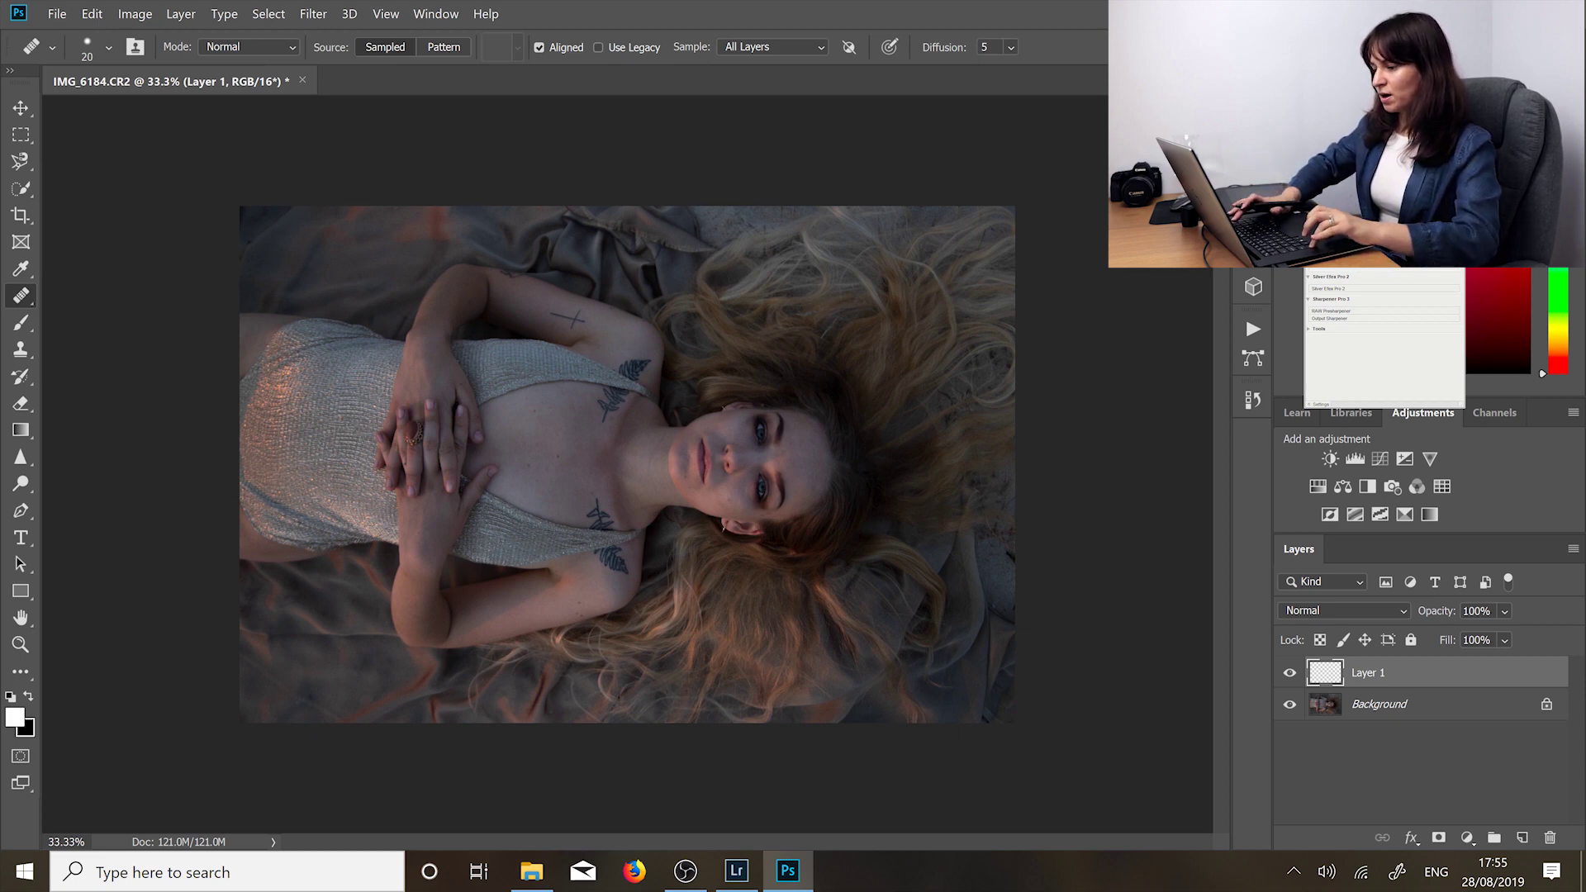
{"action": "left_click", "coordinate": [66, 841]}
Step: Zoom to 200% and heal a blemish on the face, sampling clean skin nearby
{"action": "type", "text": "50"}
{"action": "key", "text": "ctrl+1"}
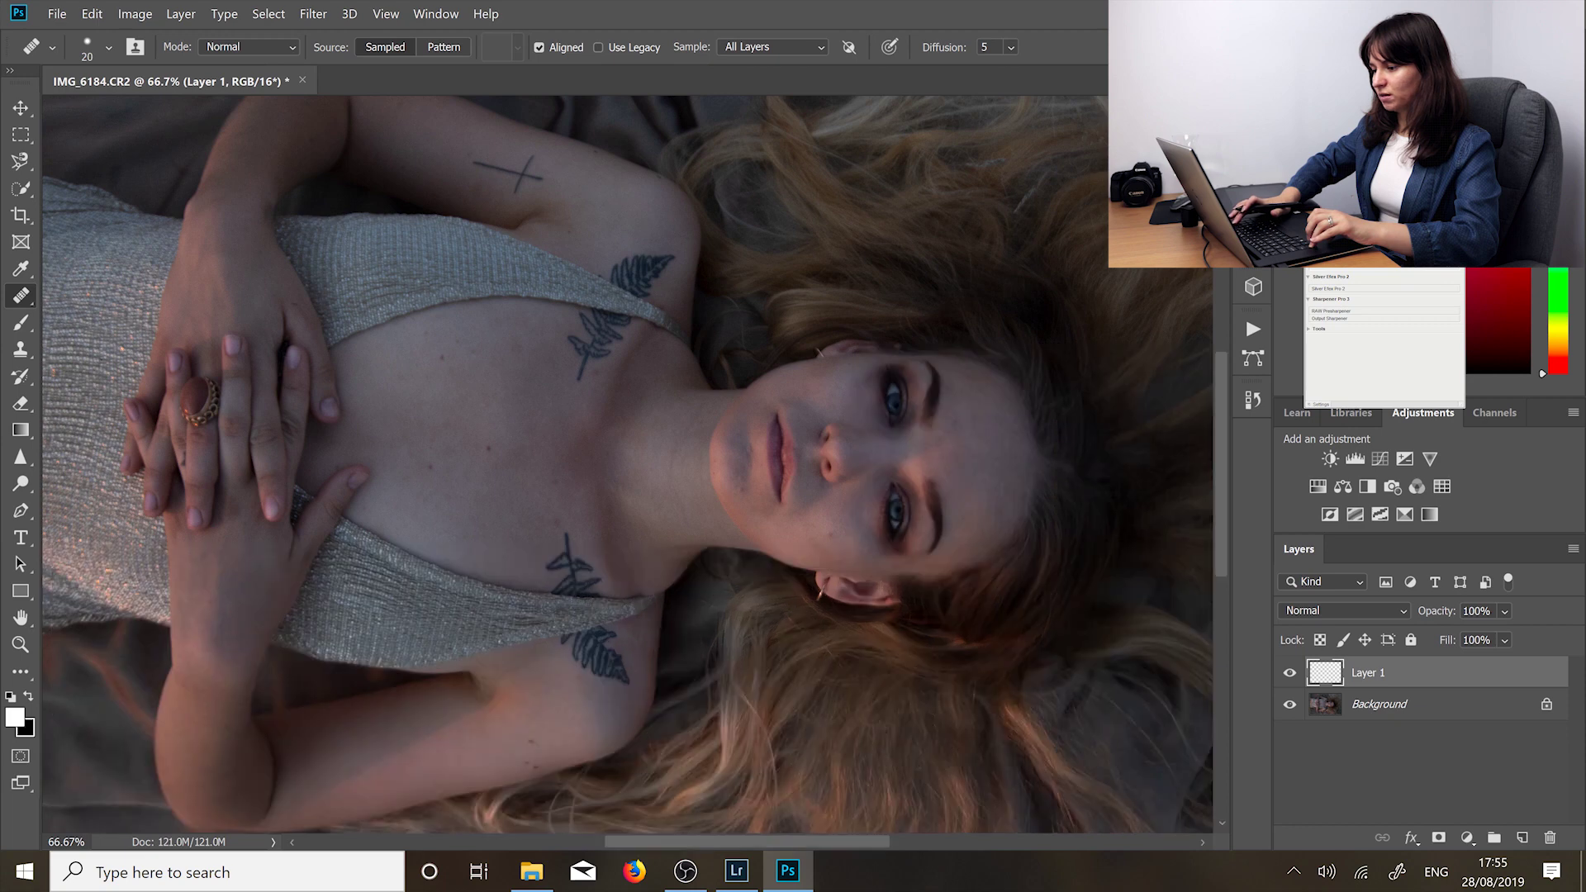
{"action": "key", "text": "ctrl+plus"}
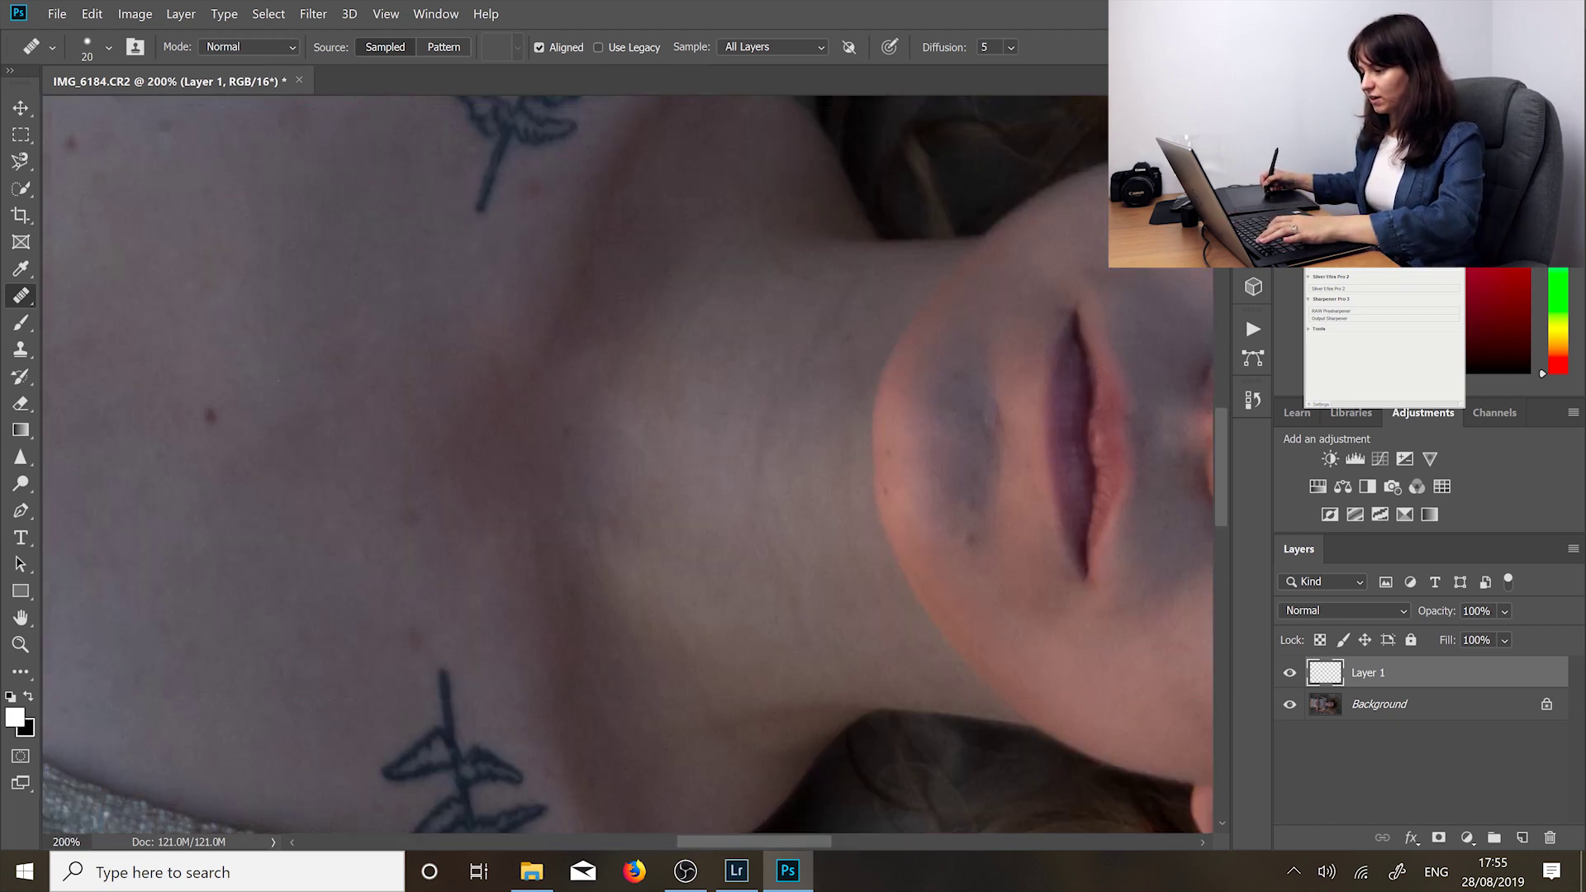
{"action": "left_click_drag", "start_coordinate": [578, 462], "coordinate": [527, 444]}
{"action": "left_click_drag", "start_coordinate": [909, 496], "coordinate": [265, 376]}
{"action": "left_click_drag", "start_coordinate": [743, 330], "coordinate": [504, 678]}
{"action": "mouse_move", "coordinate": [747, 644]}
{"action": "left_mouse_down"}
{"action": "mouse_move", "coordinate": [756, 657]}
{"action": "mouse_move", "coordinate": [818, 462]}
{"action": "mouse_move", "coordinate": [805, 396]}
{"action": "left_mouse_up"}
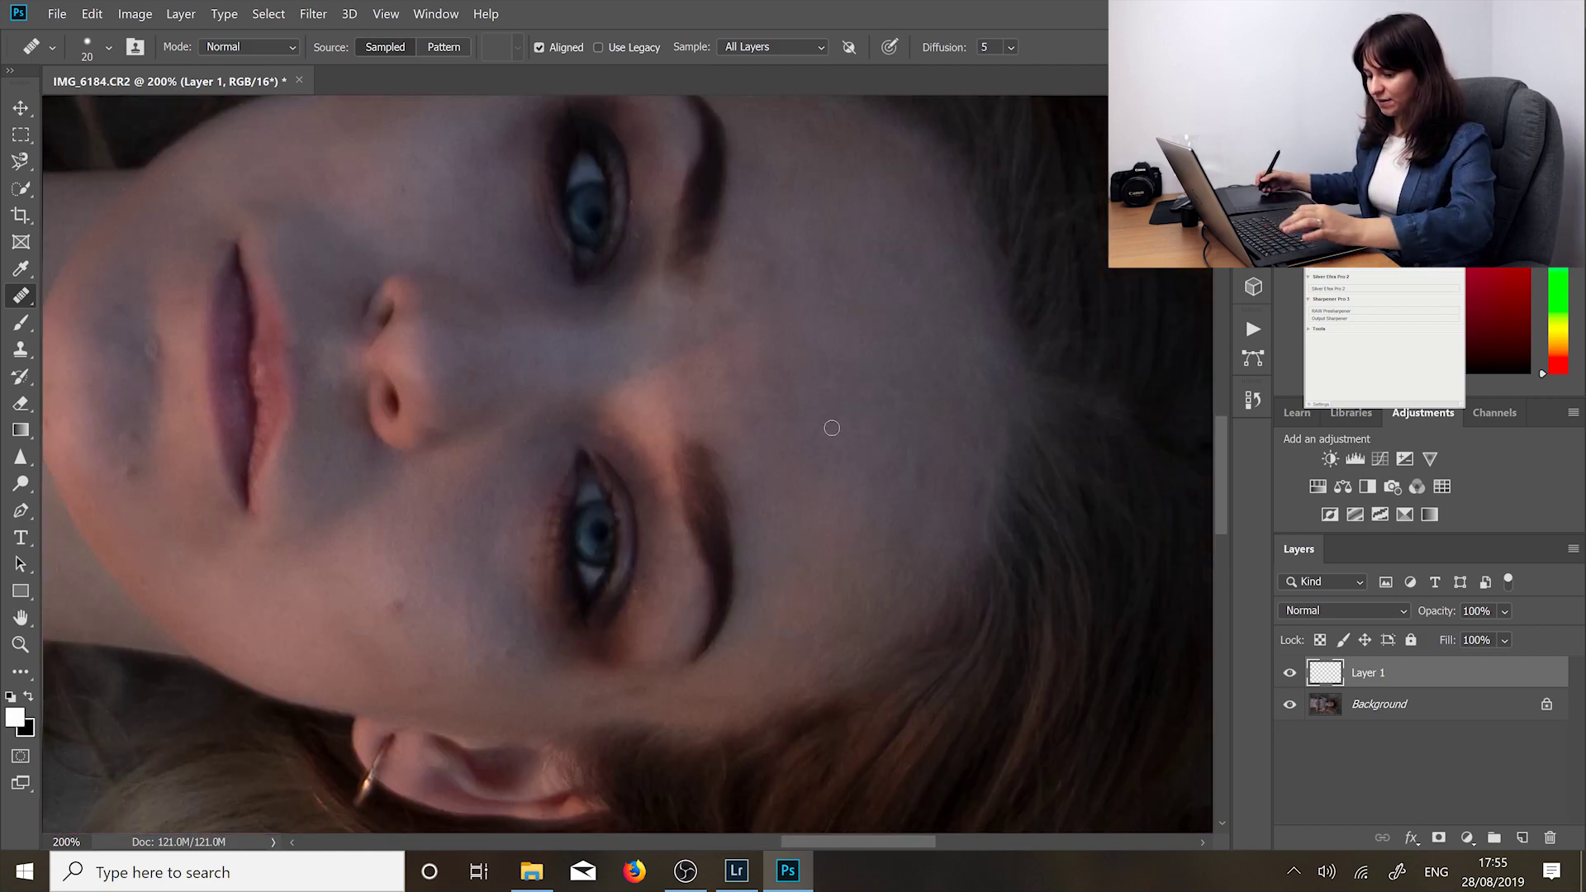
{"action": "left_click", "coordinate": [785, 339], "text": "alt"}
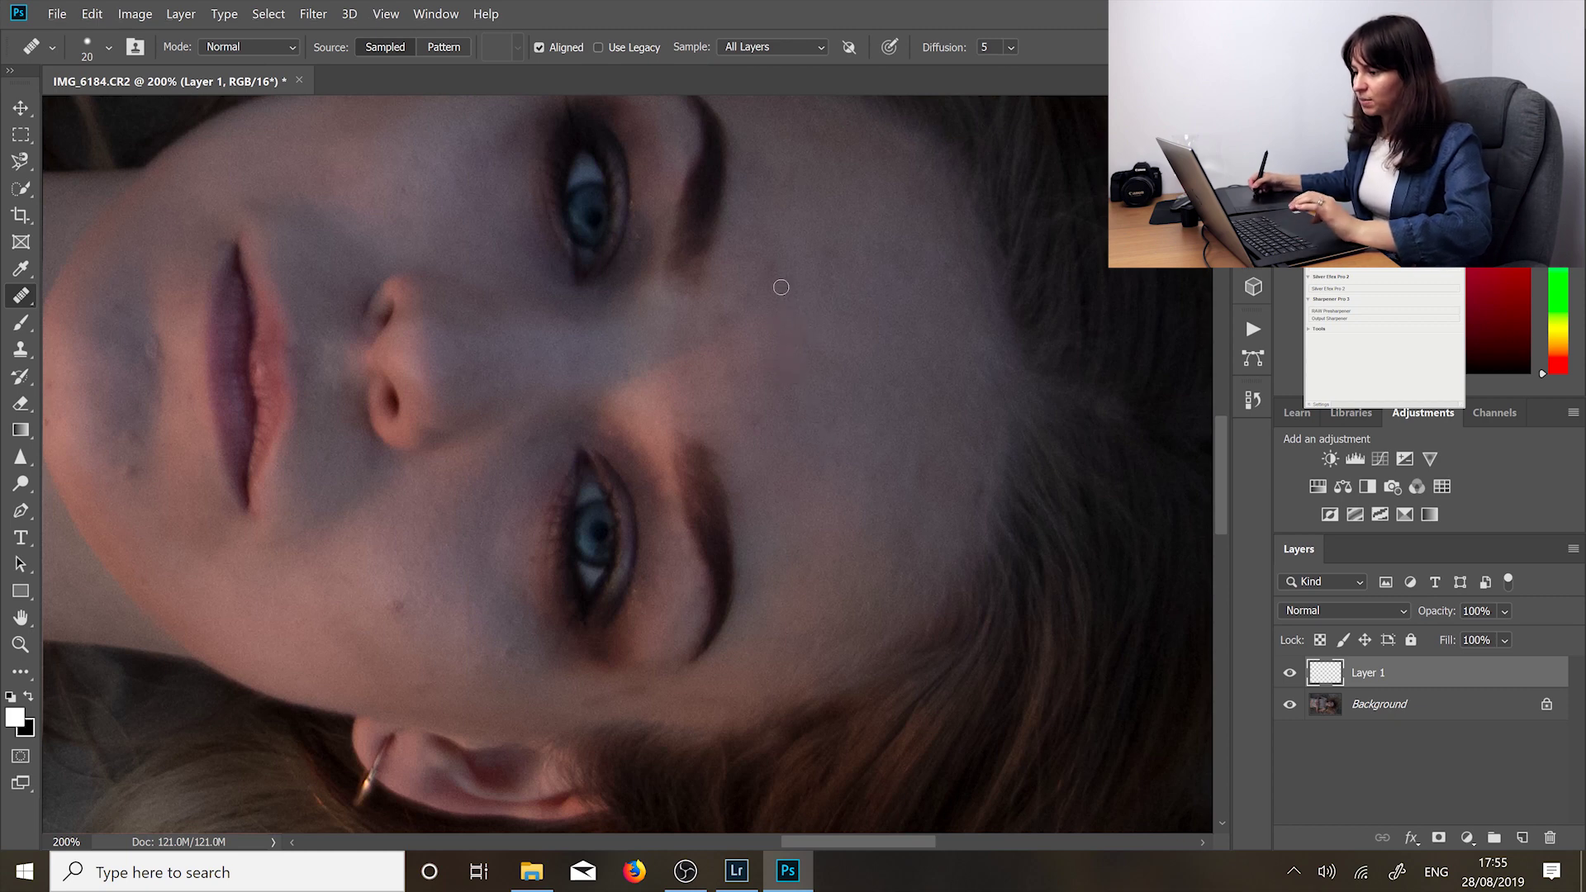
{"action": "mouse_move", "coordinate": [756, 277]}
{"action": "left_mouse_down"}
{"action": "mouse_move", "coordinate": [779, 273]}
{"action": "mouse_move", "coordinate": [755, 312]}
{"action": "left_mouse_up"}
Step: Pan through the hair down to the tattooed chest and heal a small blemish there
{"action": "left_click_drag", "start_coordinate": [747, 544], "coordinate": [747, 379]}
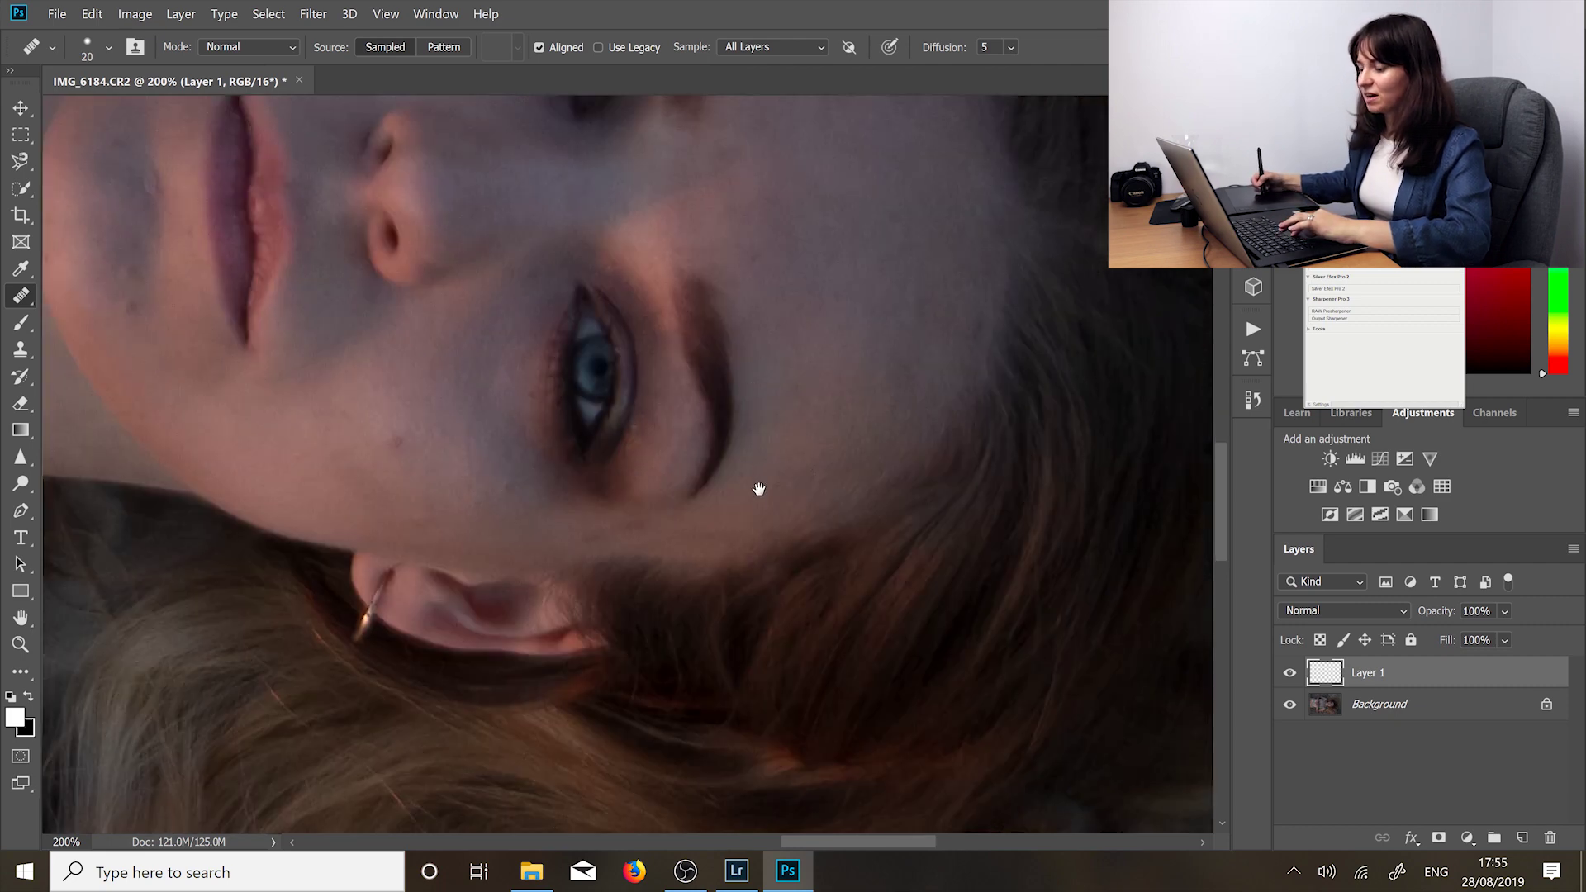
{"action": "left_click_drag", "start_coordinate": [652, 692], "coordinate": [627, 212]}
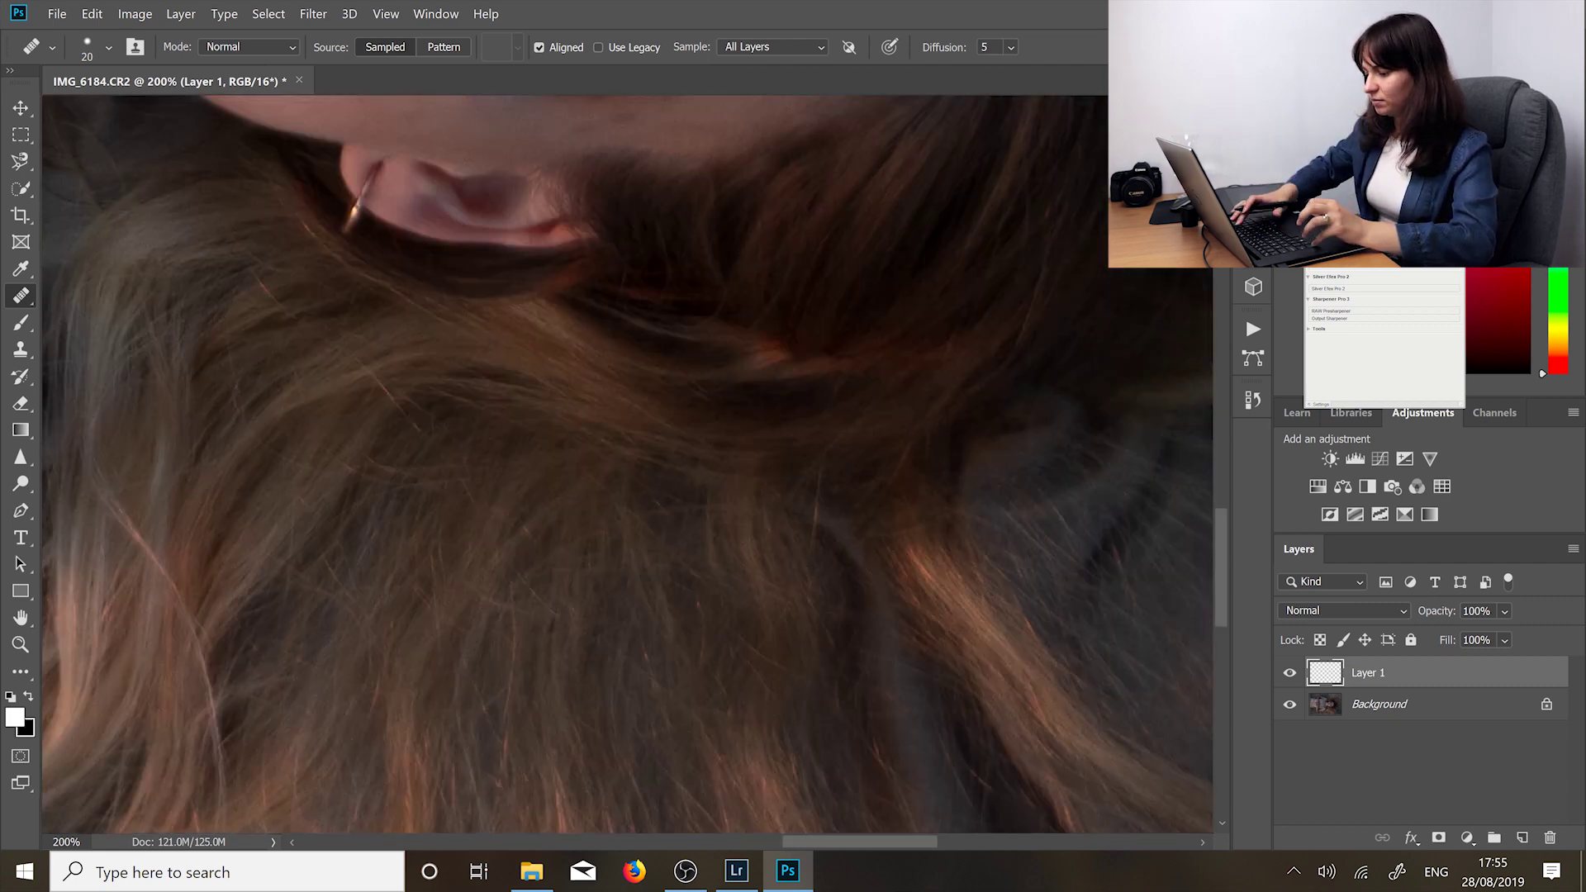
{"action": "scroll", "coordinate": [628, 462], "scroll_direction": "down", "scroll_amount": 10}
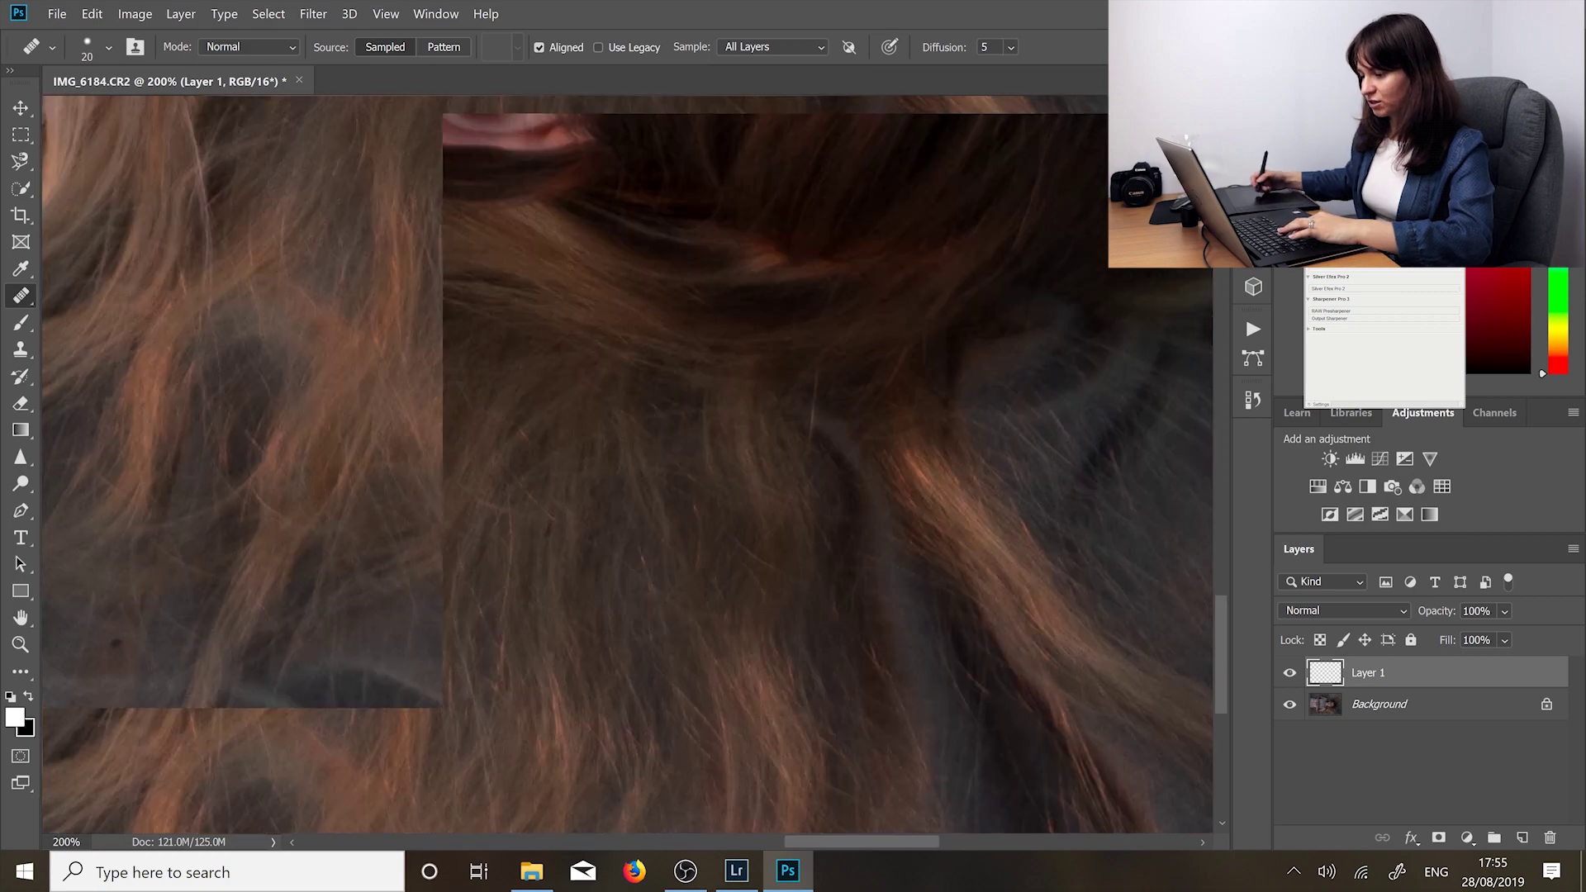
{"action": "scroll", "coordinate": [627, 372], "scroll_direction": "down", "scroll_amount": 3}
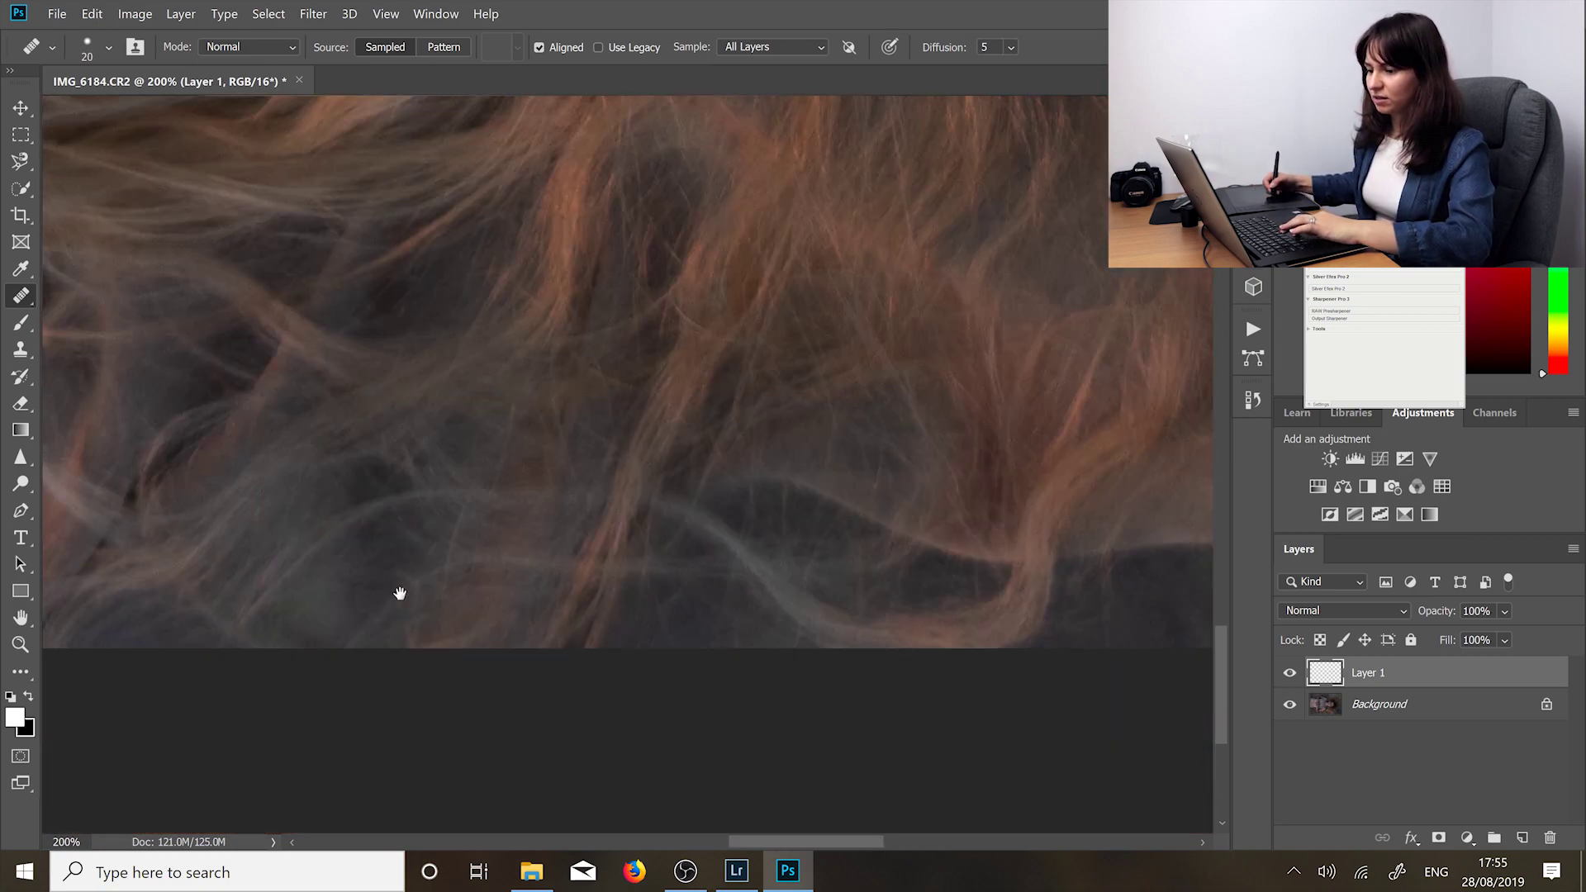
{"action": "left_click_drag", "start_coordinate": [637, 524], "coordinate": [1016, 556]}
{"action": "left_click_drag", "start_coordinate": [251, 539], "coordinate": [308, 539]}
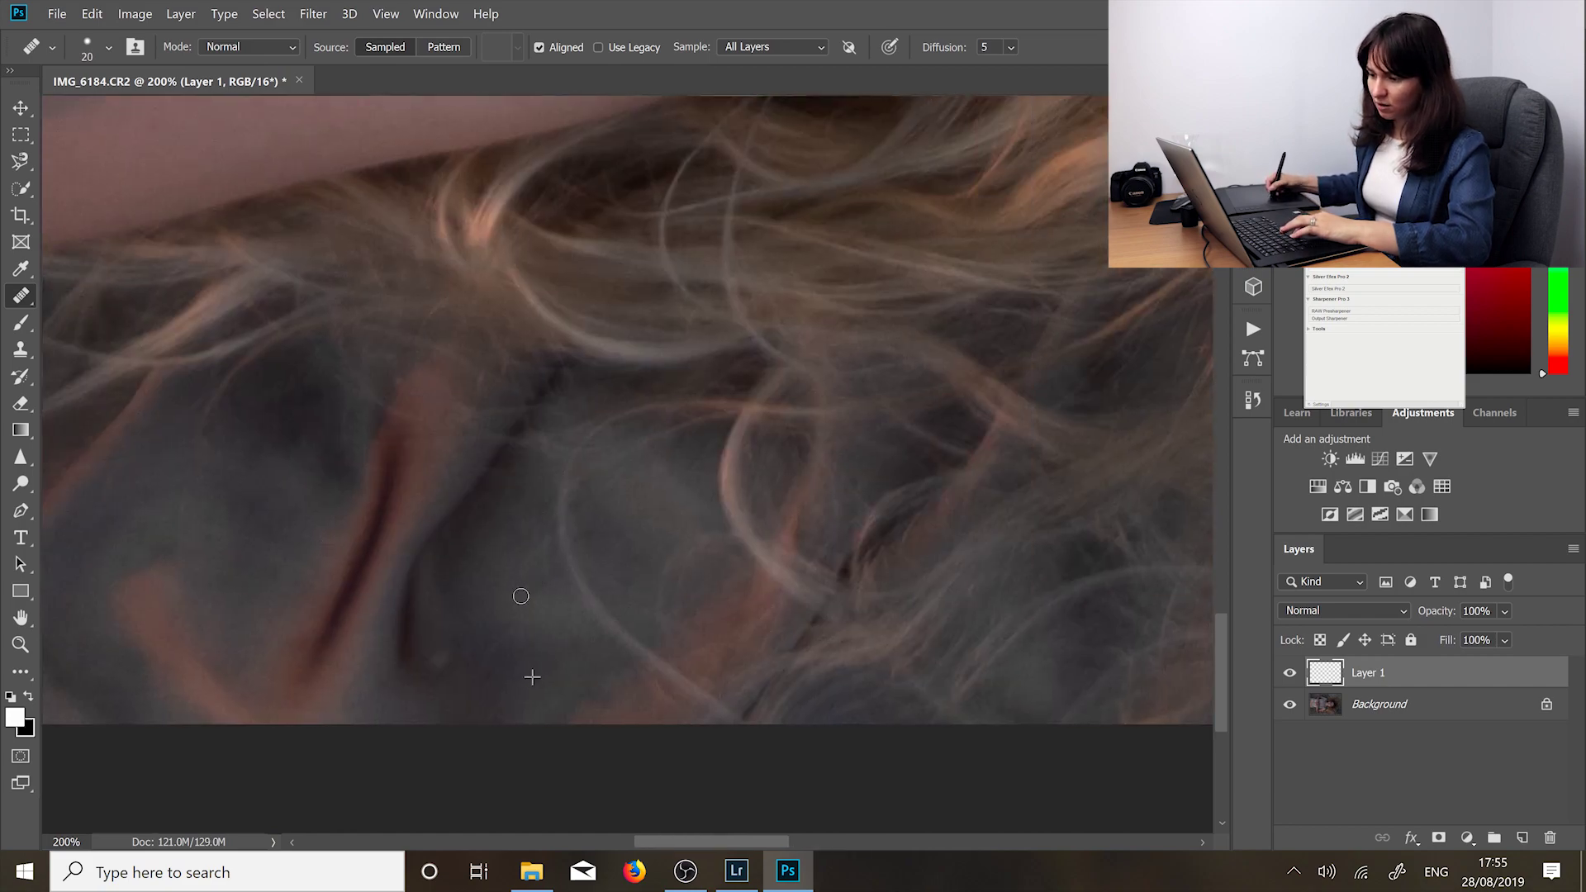
{"action": "left_click_drag", "start_coordinate": [190, 260], "coordinate": [577, 587]}
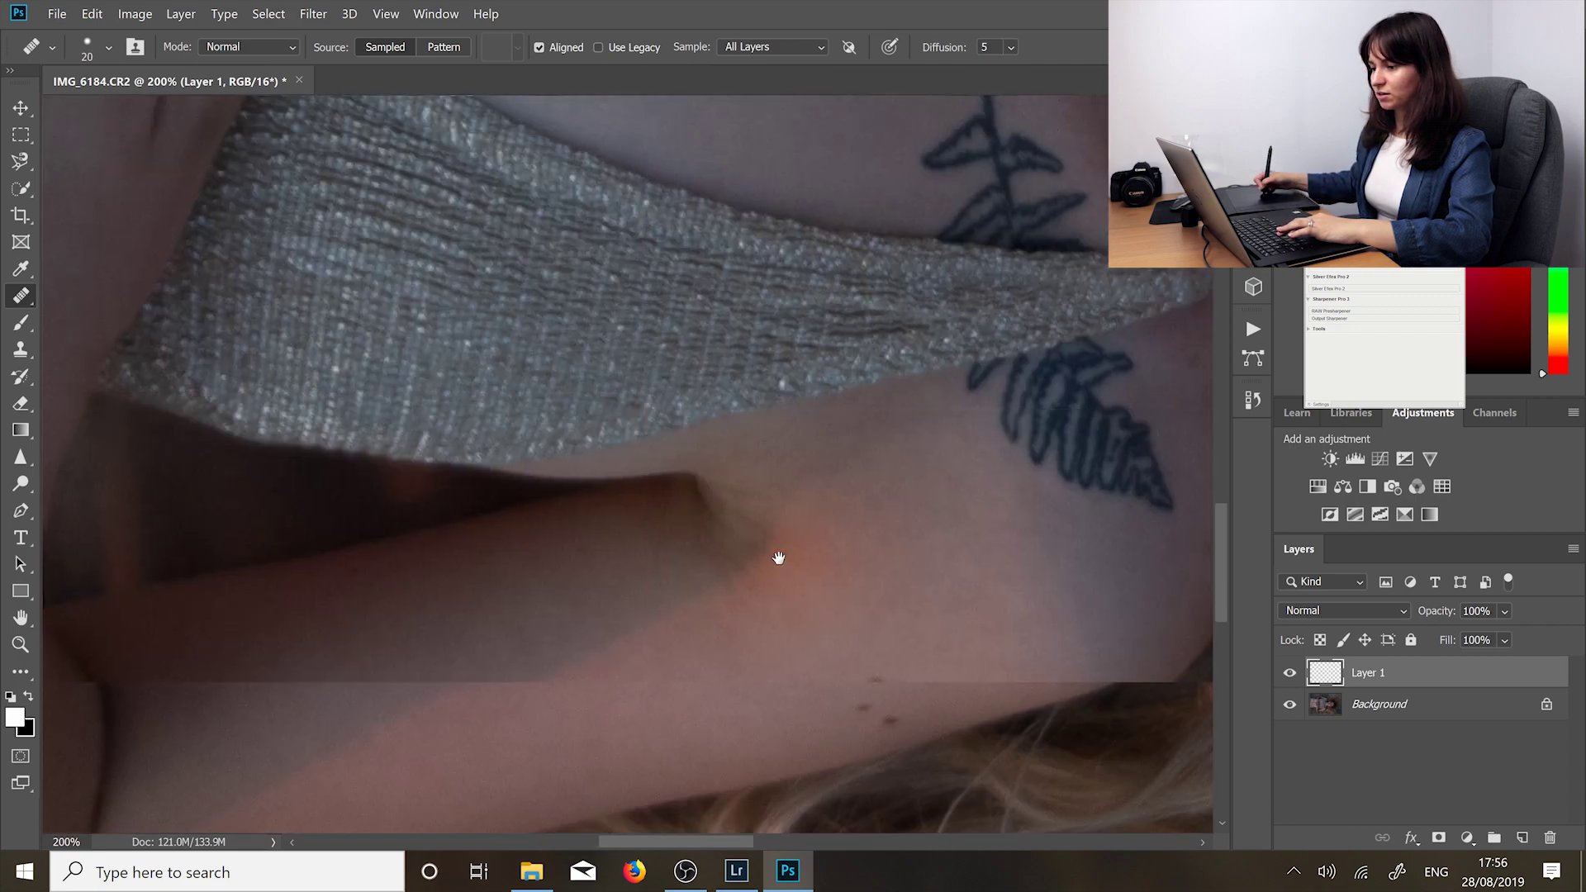
{"action": "mouse_move", "coordinate": [778, 558]}
{"action": "left_mouse_down"}
{"action": "mouse_move", "coordinate": [772, 758]}
{"action": "mouse_move", "coordinate": [715, 336]}
{"action": "mouse_move", "coordinate": [705, 672]}
{"action": "mouse_move", "coordinate": [880, 541]}
{"action": "left_mouse_up"}
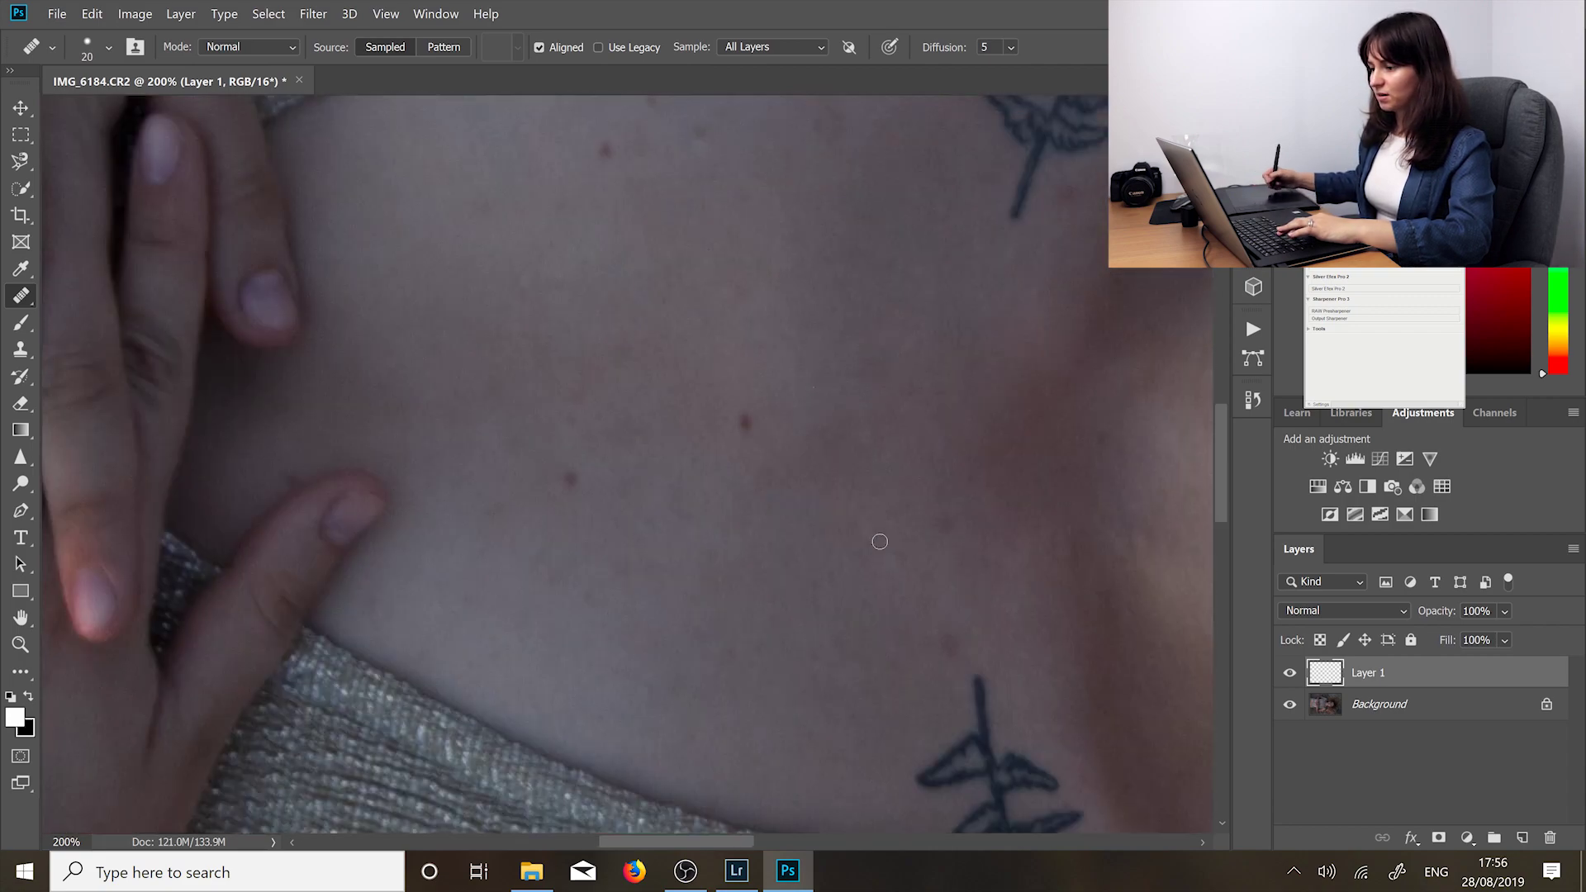
{"action": "left_click", "coordinate": [946, 526]}
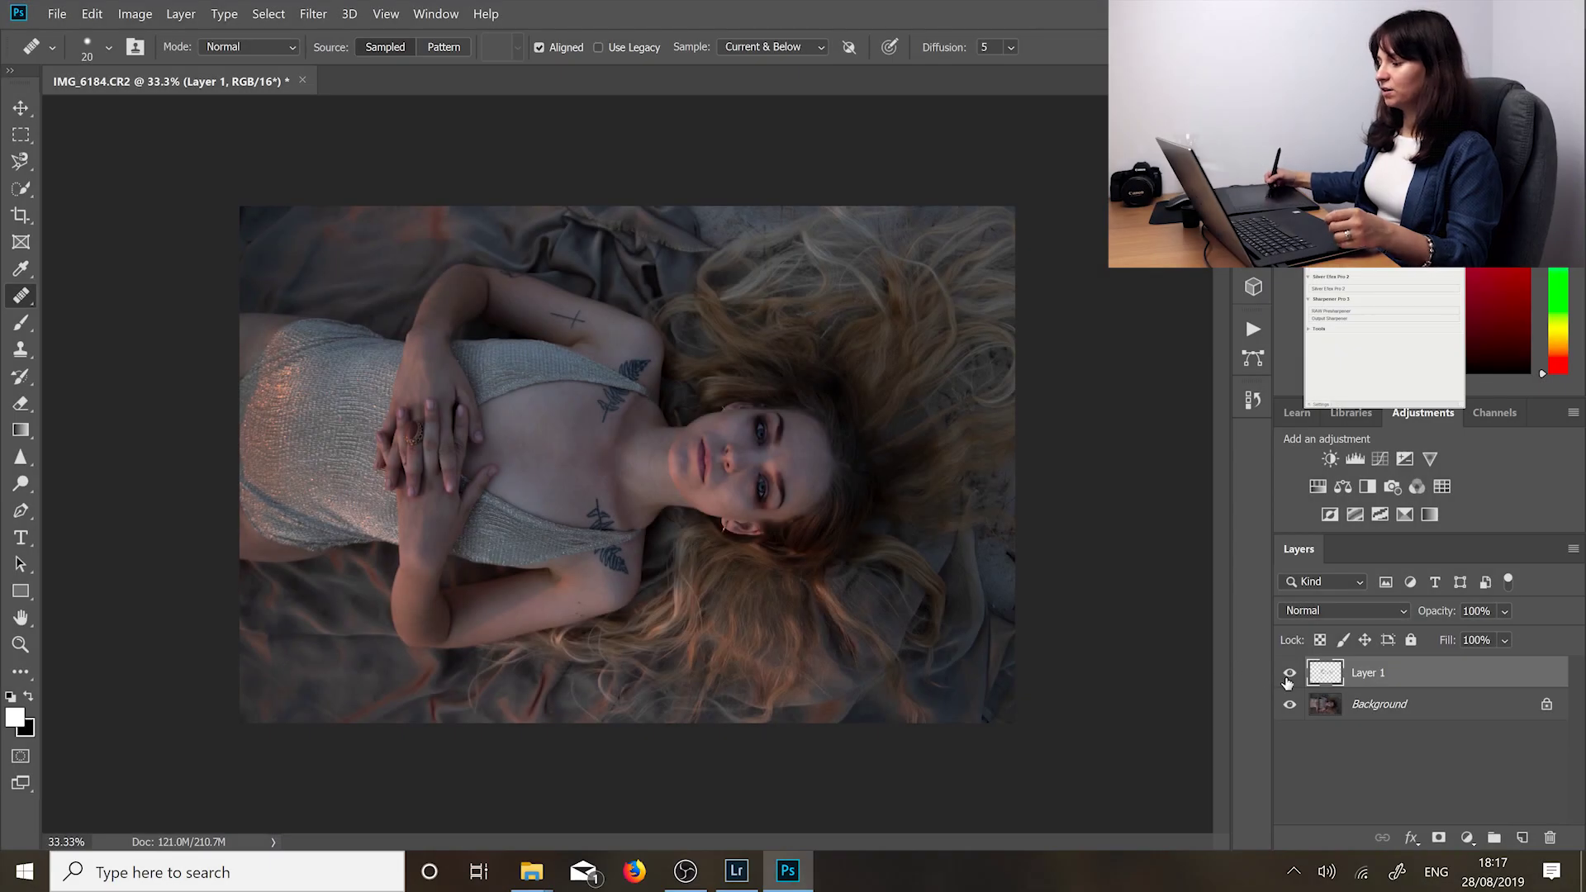
{"action": "left_click", "coordinate": [1289, 674]}
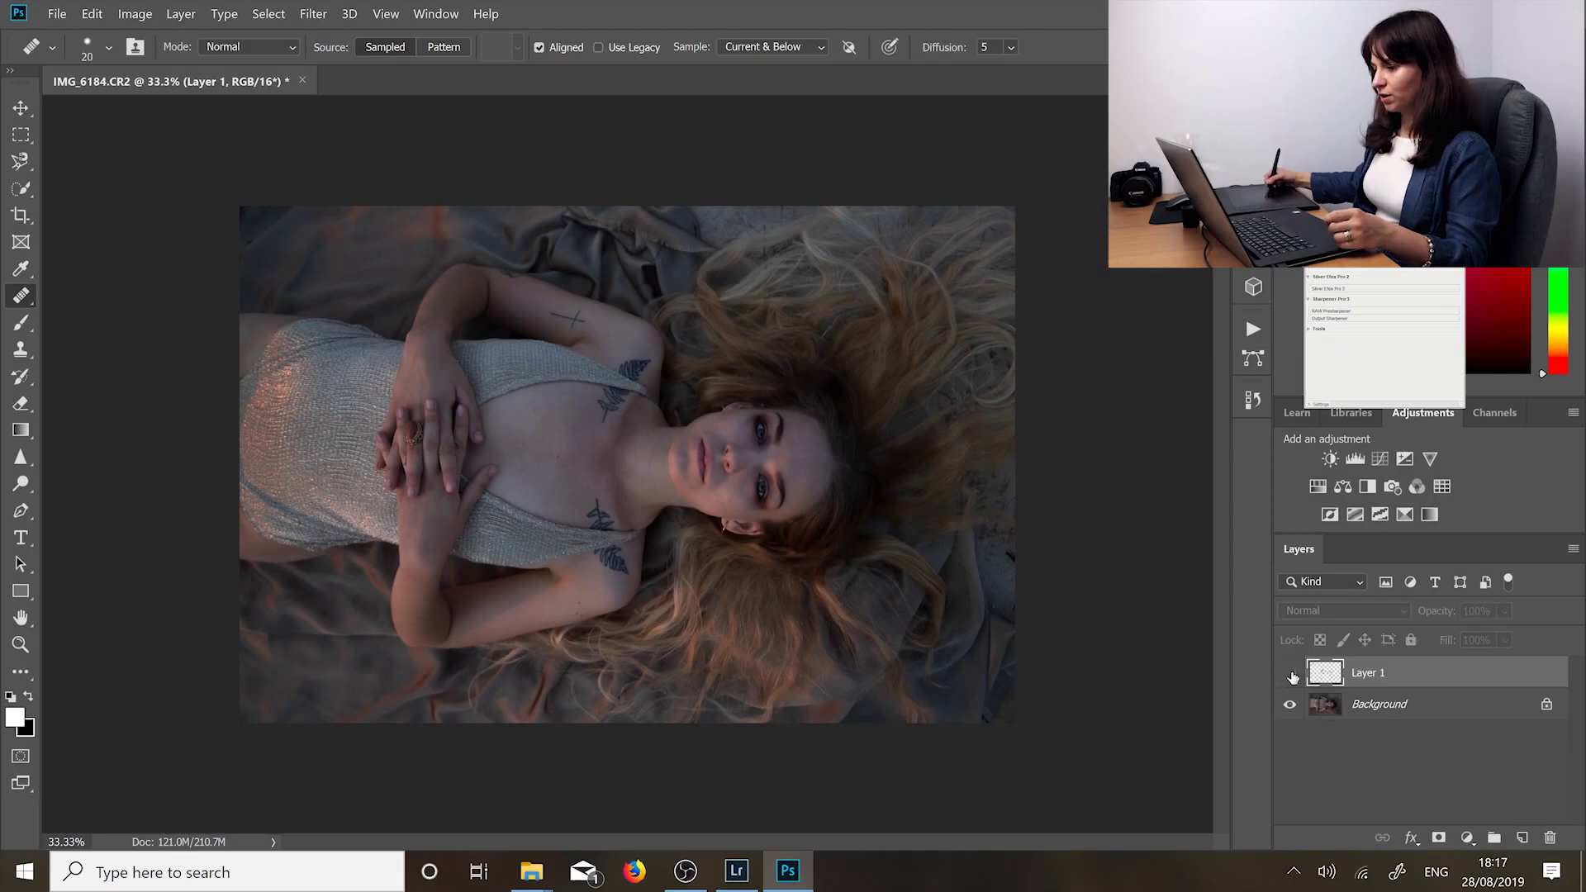
{"action": "left_click", "coordinate": [1289, 674]}
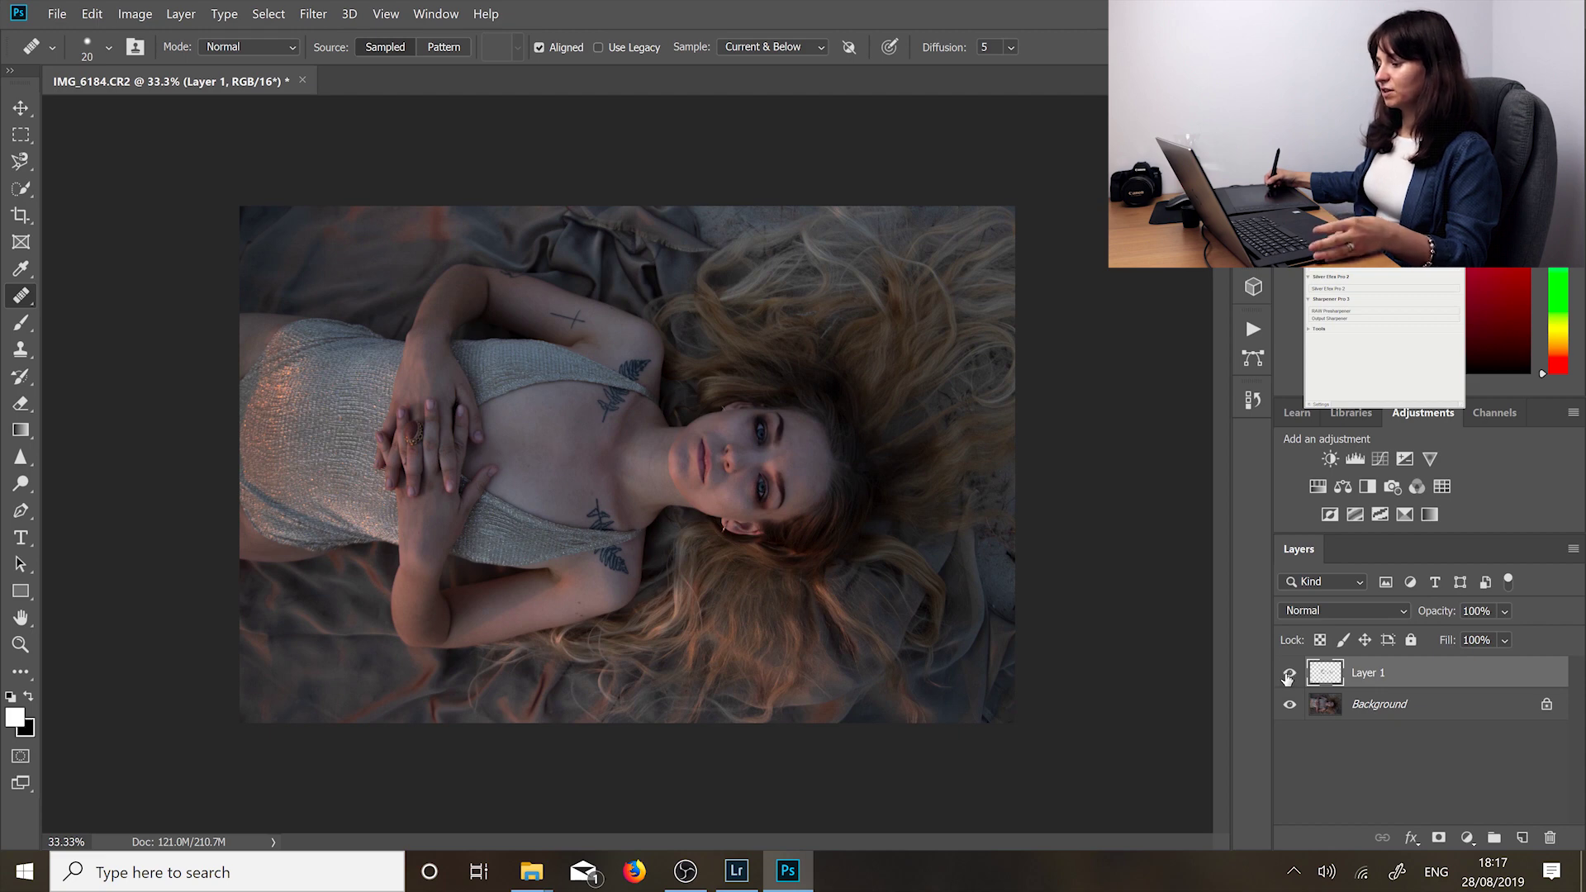
{"action": "left_click", "coordinate": [1289, 674]}
{"action": "left_click", "coordinate": [1290, 674]}
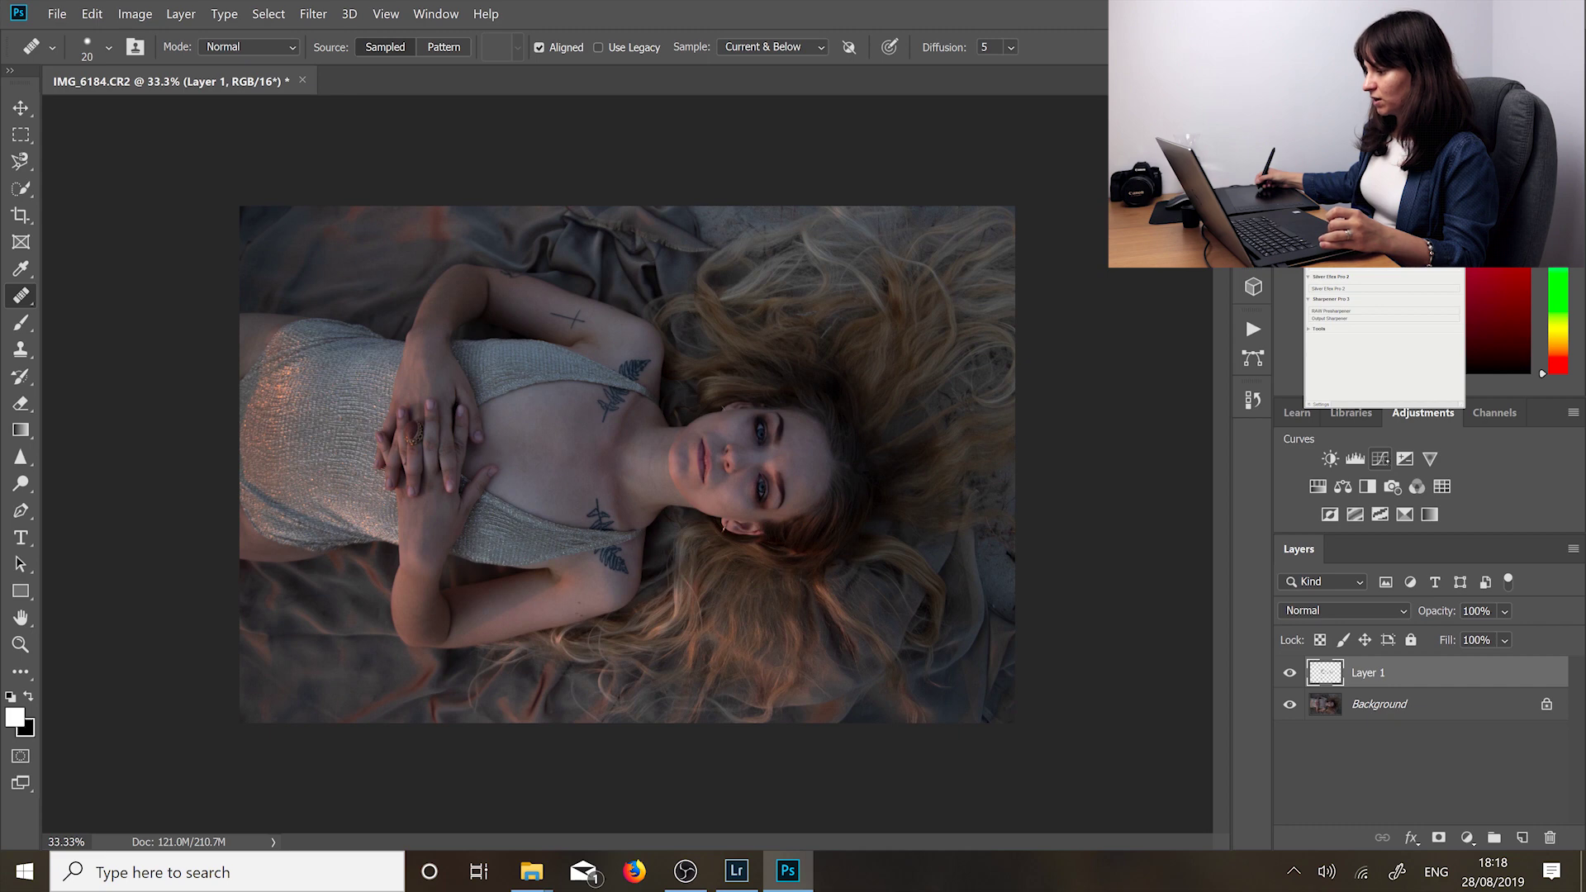
Step: Add a darkening Curves 1 layer and invert its mask to hide the effect
{"action": "left_click", "coordinate": [1379, 458]}
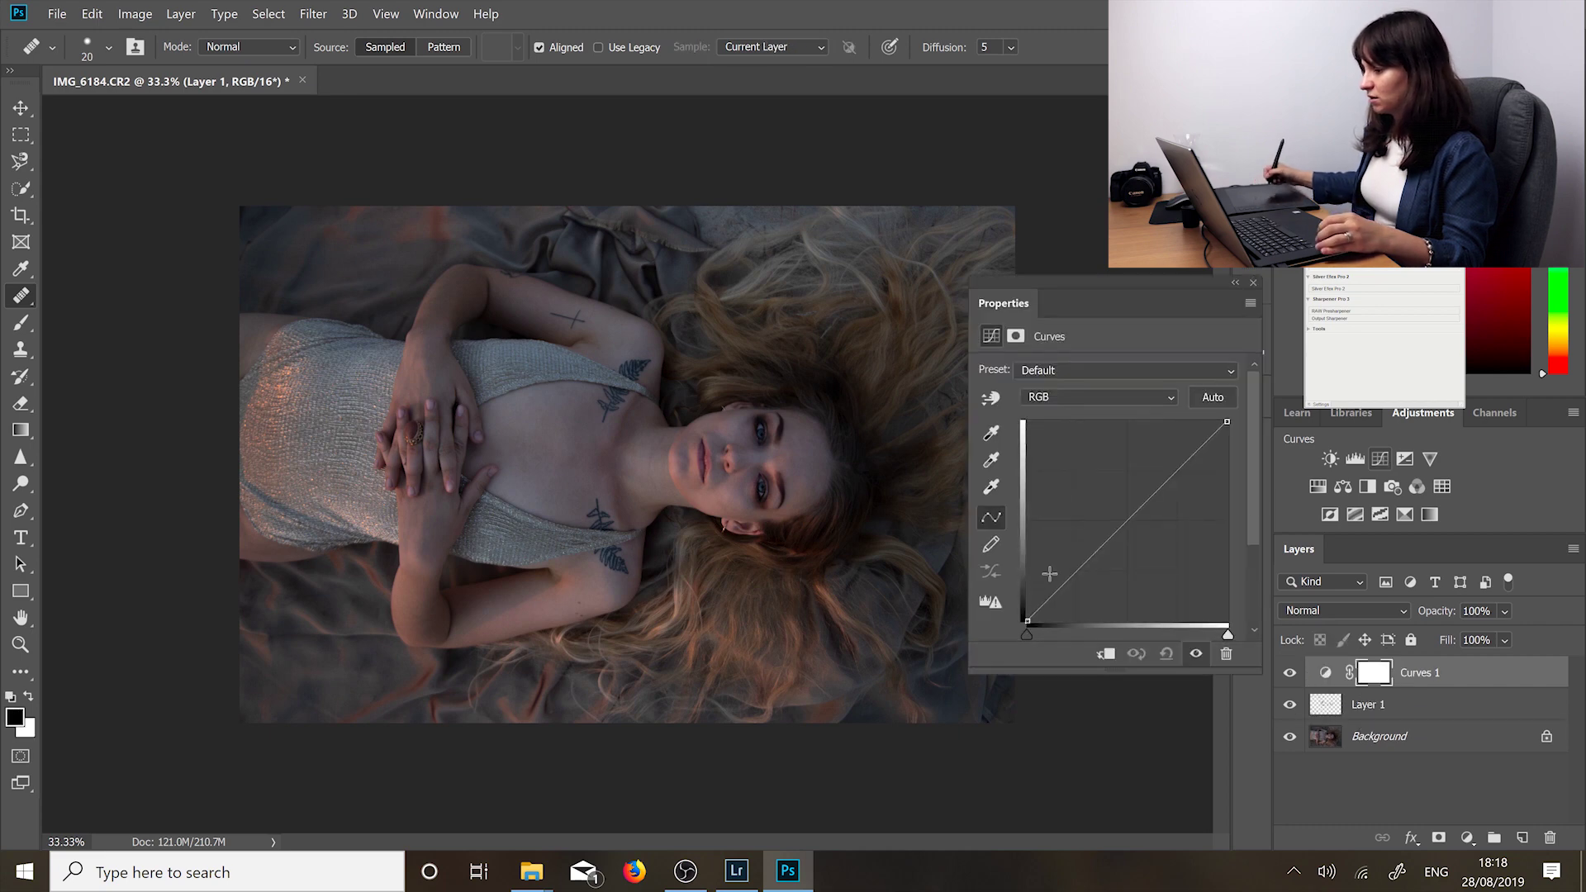
{"action": "left_click_drag", "start_coordinate": [1133, 527], "coordinate": [1135, 530]}
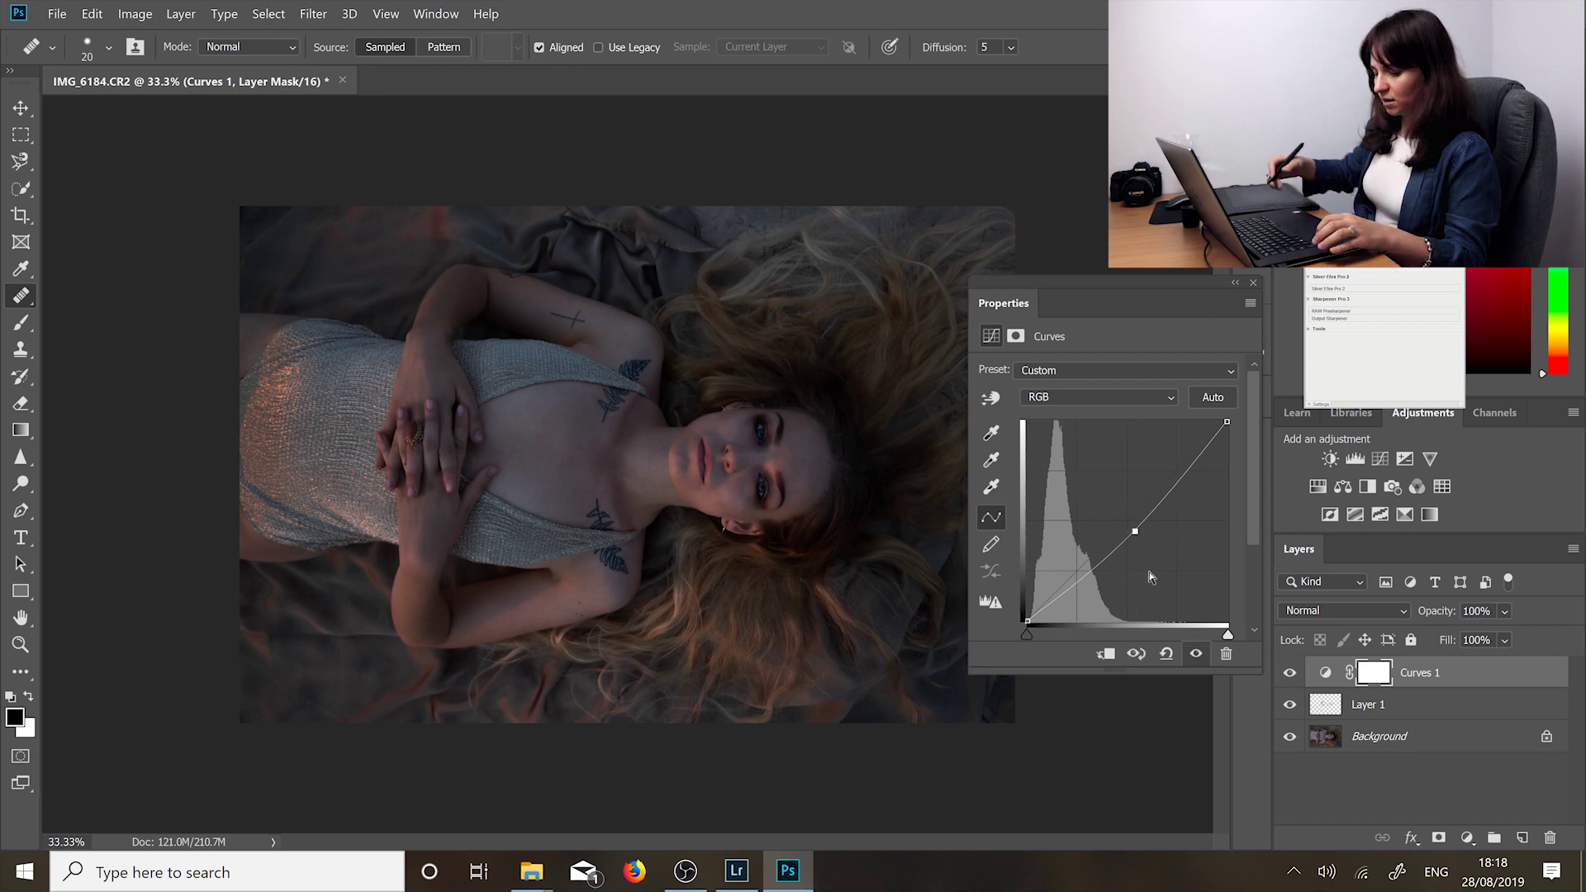
{"action": "key", "text": "ctrl+i"}
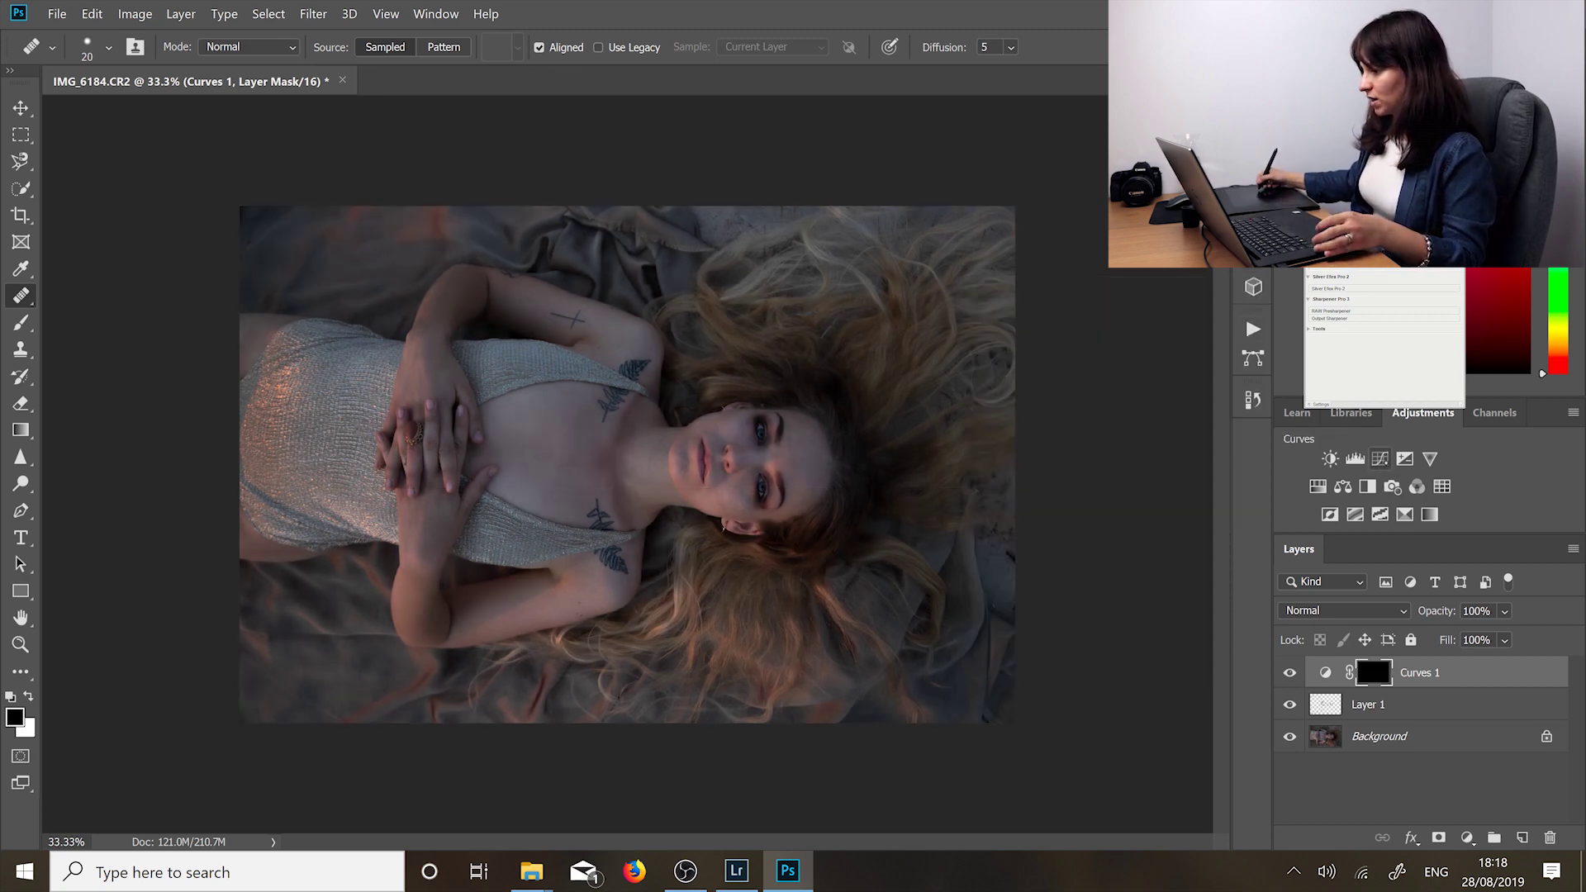
Step: Add Curves 2 and raise the curve's midpoint to brighten the photo
{"action": "left_click", "coordinate": [1380, 458]}
{"action": "left_click", "coordinate": [1125, 522]}
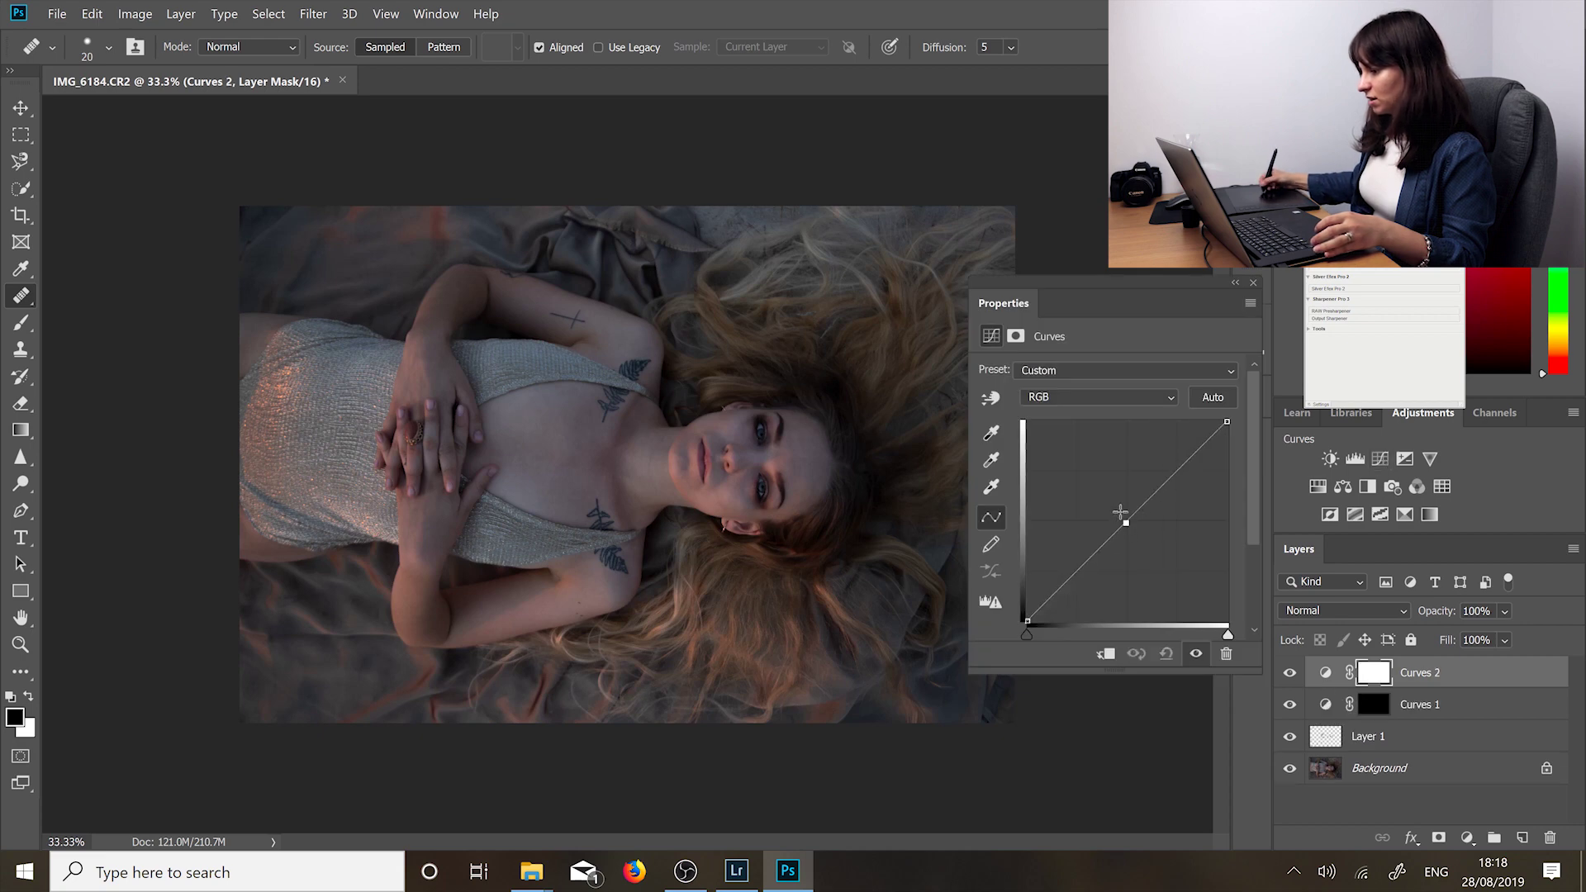
{"action": "left_click_drag", "start_coordinate": [1120, 513], "coordinate": [1116, 506]}
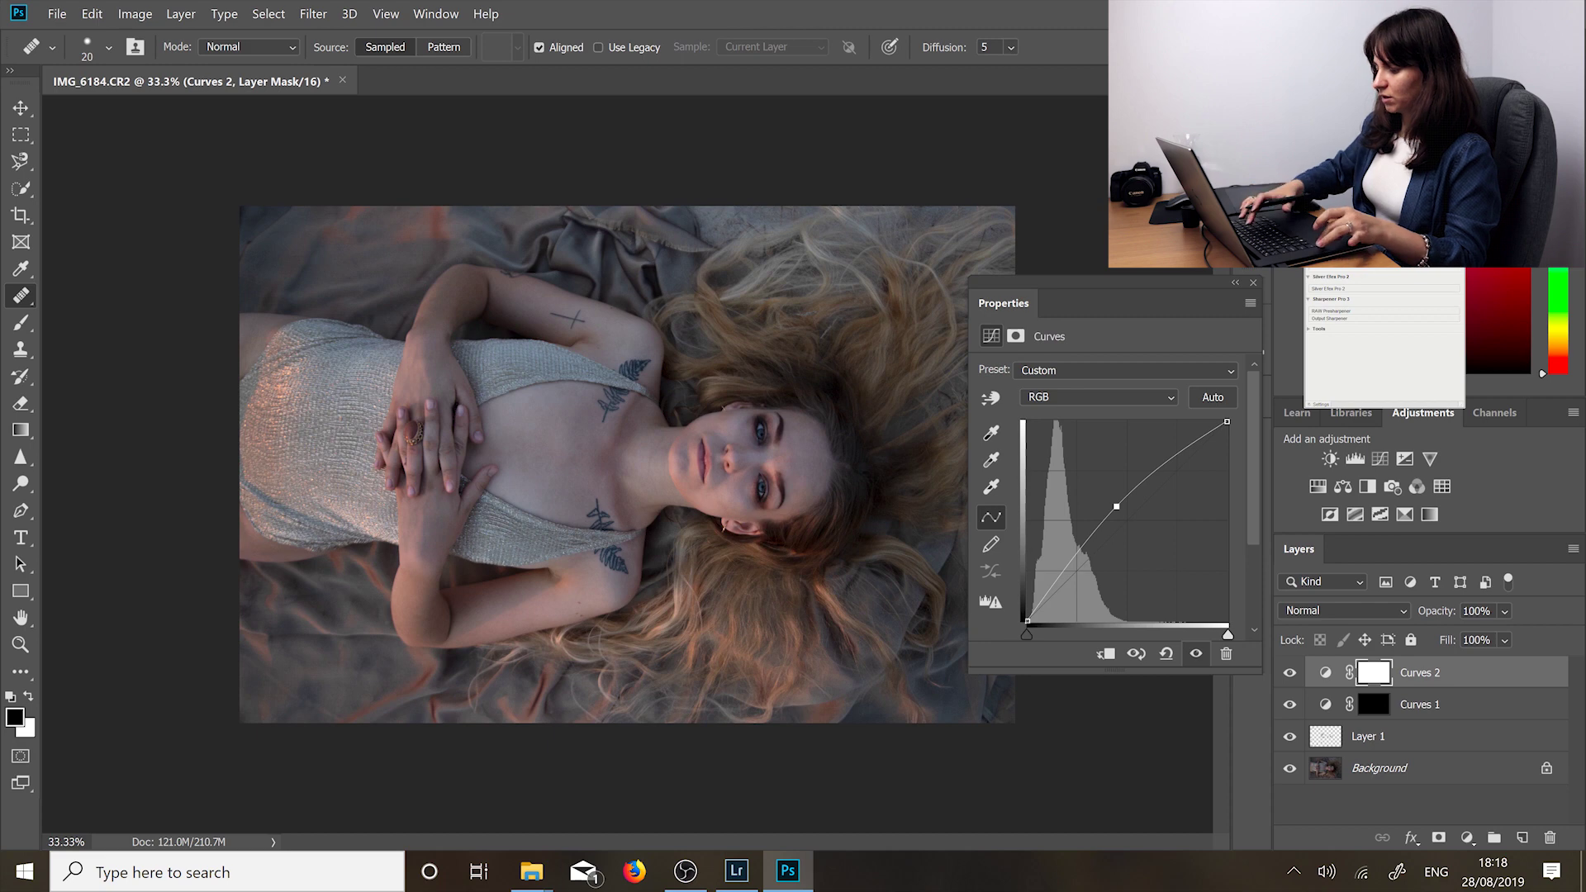
Step: Invert the Curves 2 mask to black and pick the Brush tool
{"action": "key", "text": "ctrl+i"}
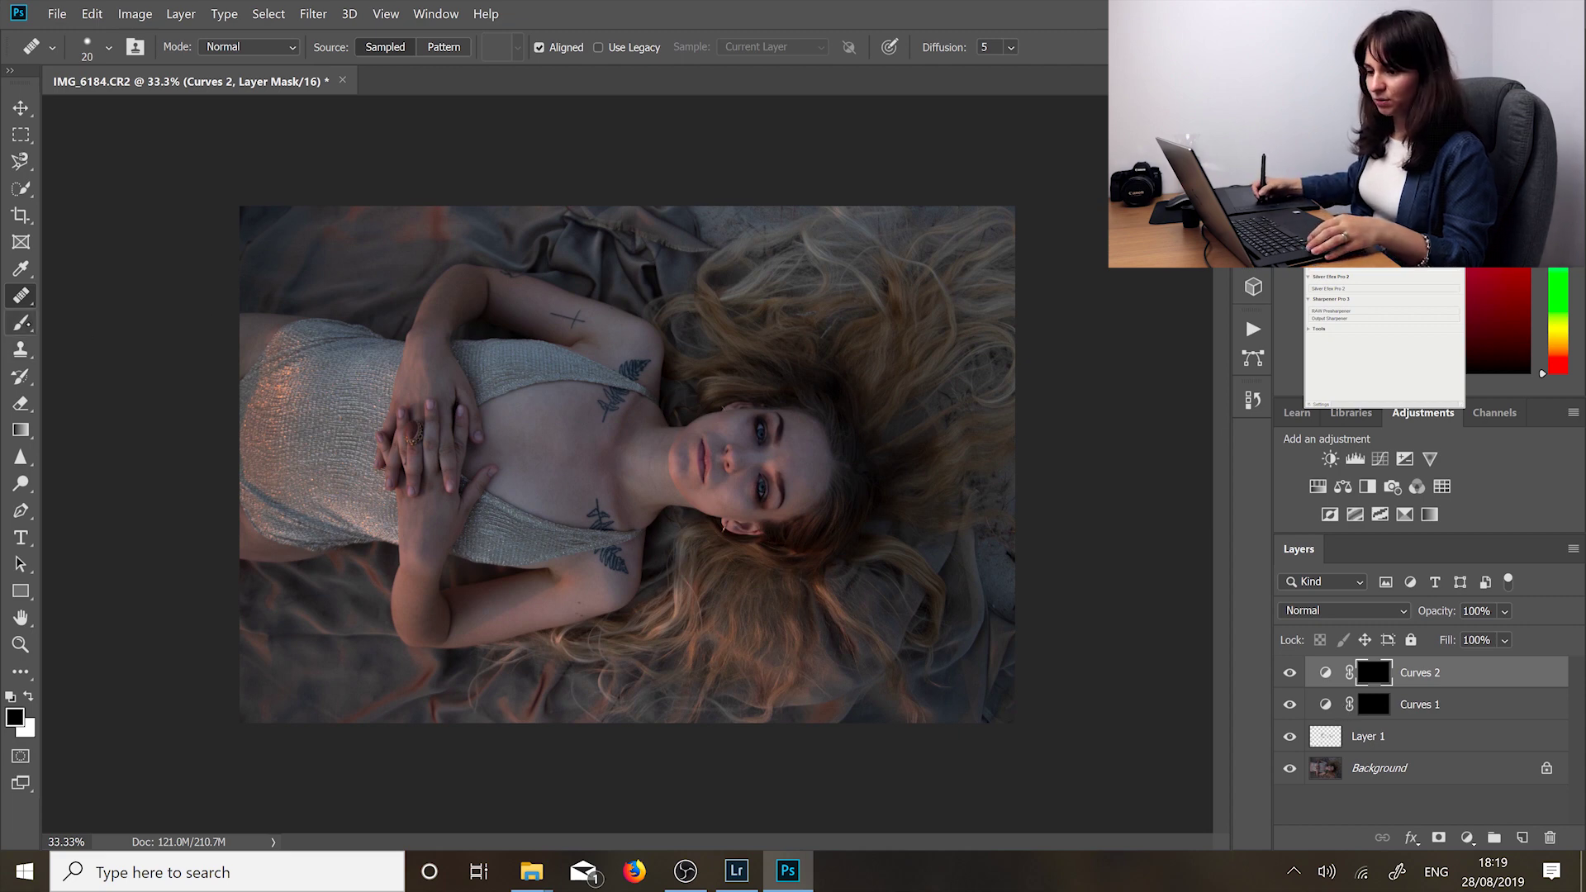
{"action": "left_click", "coordinate": [20, 322]}
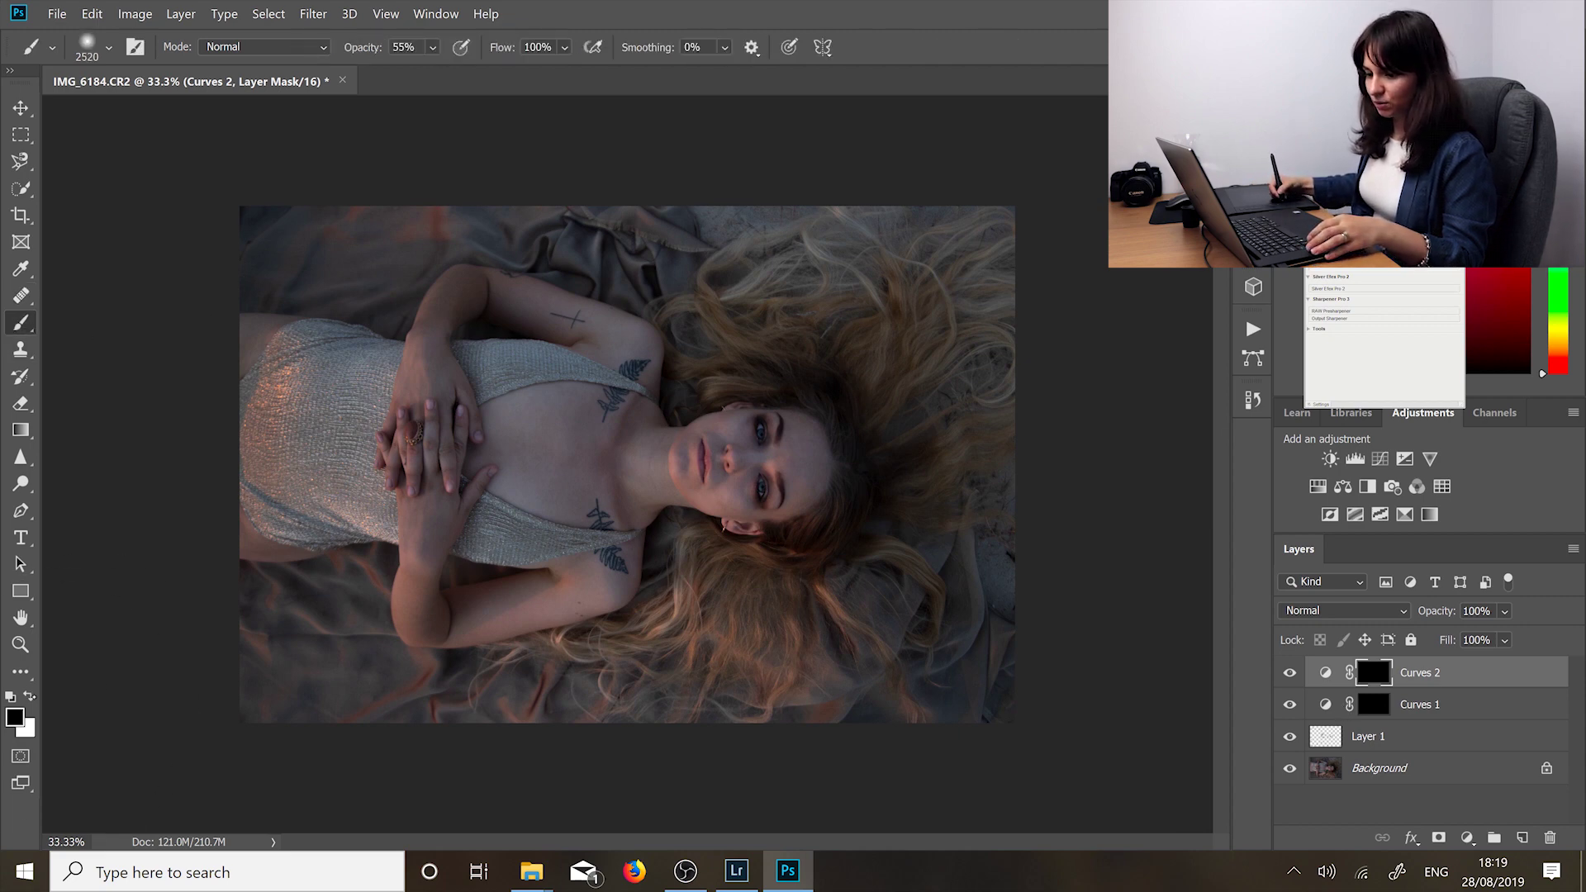
Step: Make white the painting colour, zoom in closely on the eye, and shrink the brush
{"action": "key", "text": "x"}
{"action": "key", "text": "ctrl+plus"}
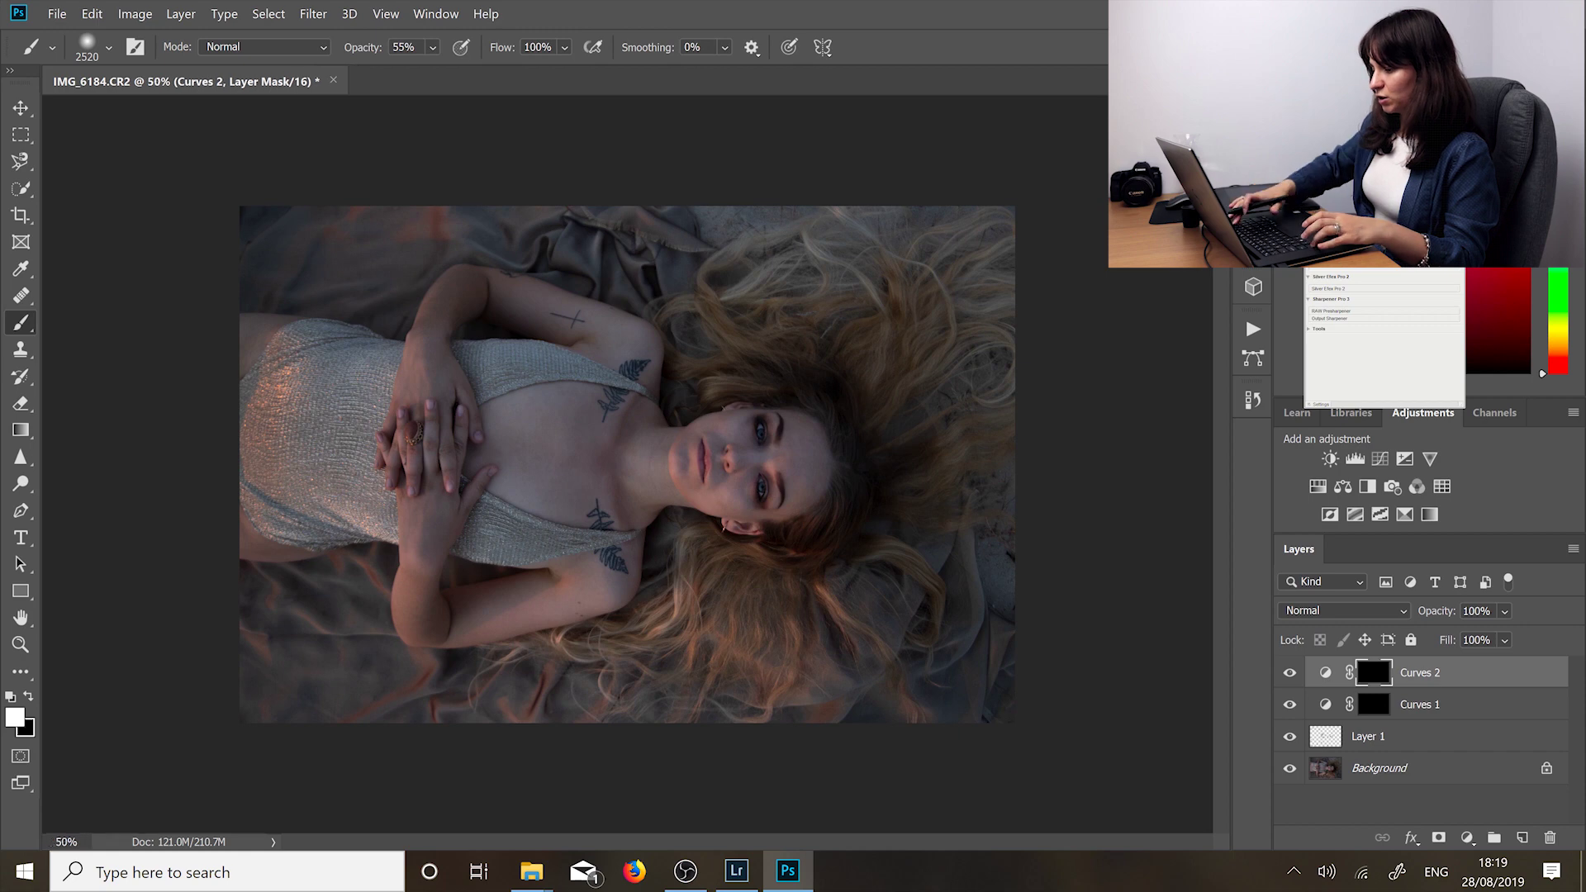
{"action": "key", "text": "ctrl+plus"}
{"action": "key", "text": "ctrl+plus"}
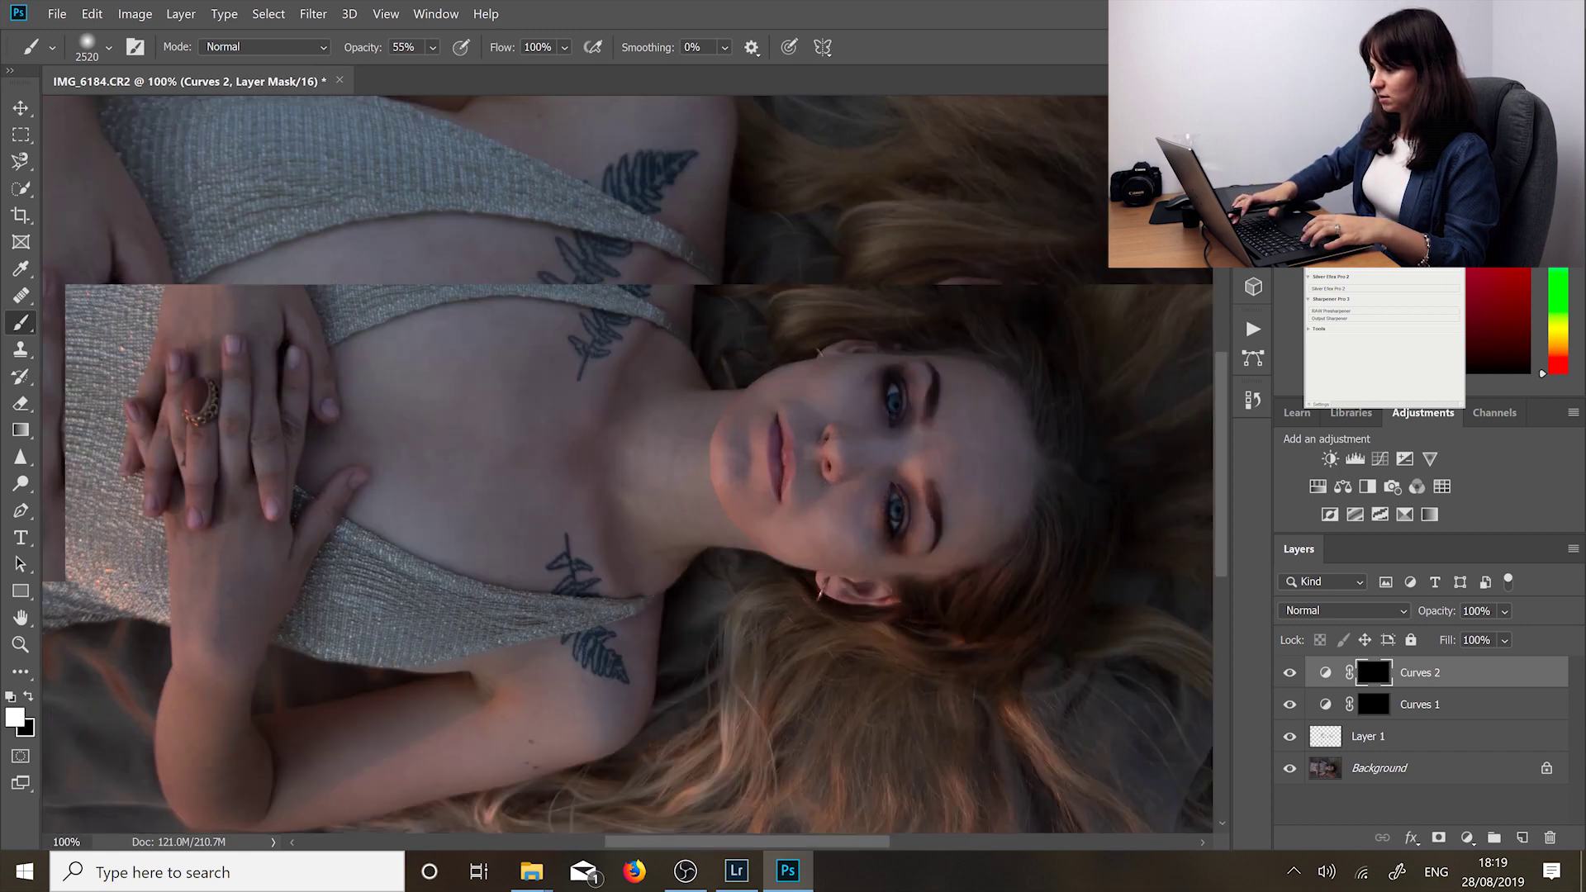
{"action": "key", "text": "ctrl+plus"}
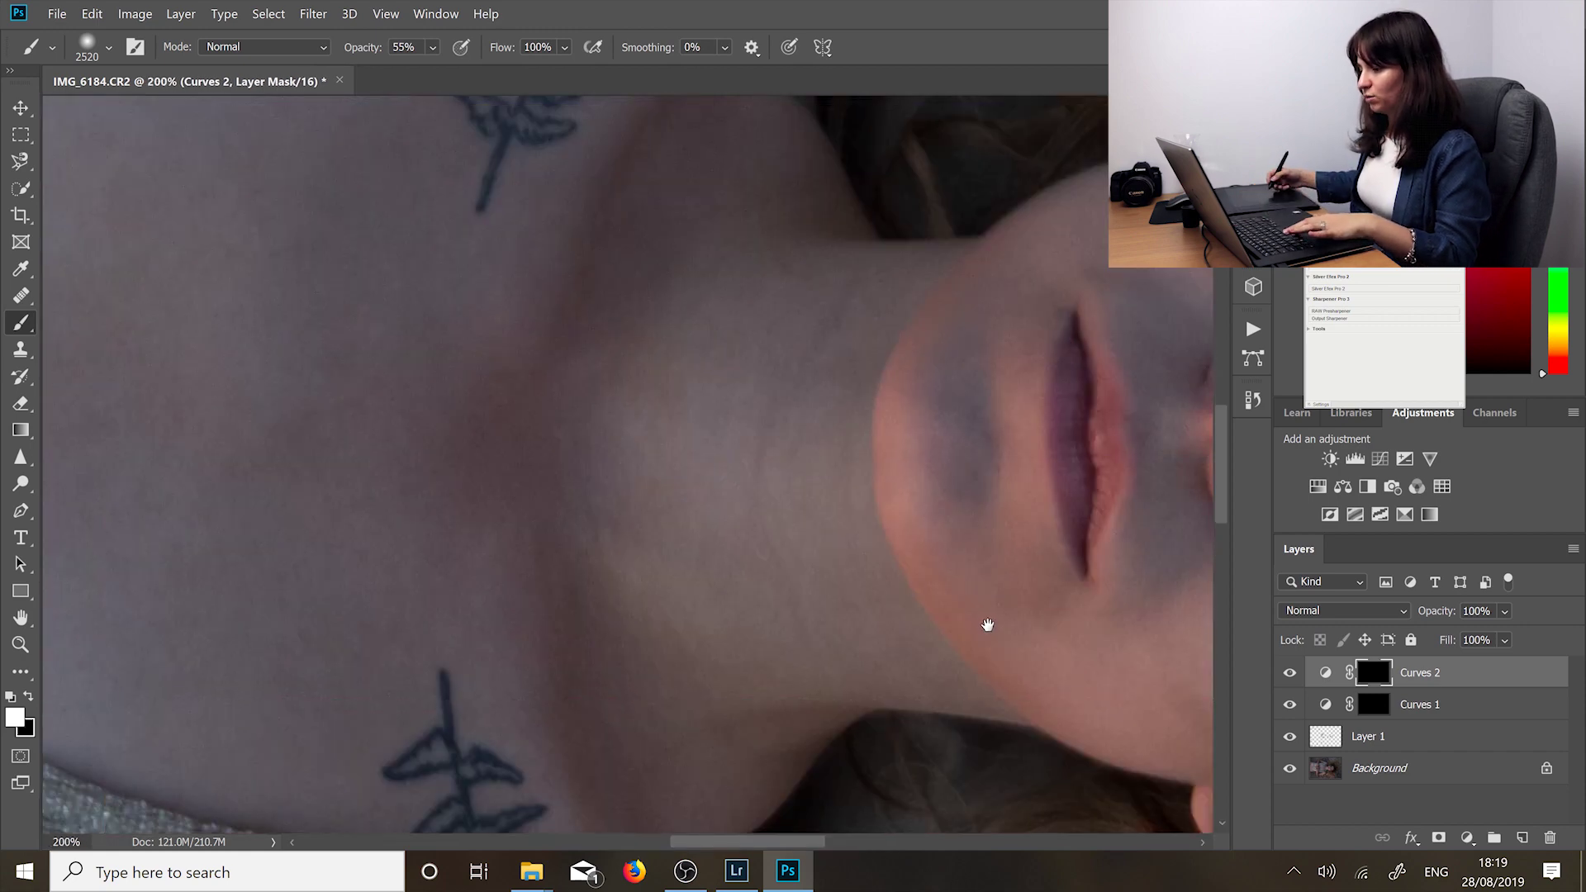
{"action": "left_click_drag", "start_coordinate": [987, 624], "coordinate": [343, 553]}
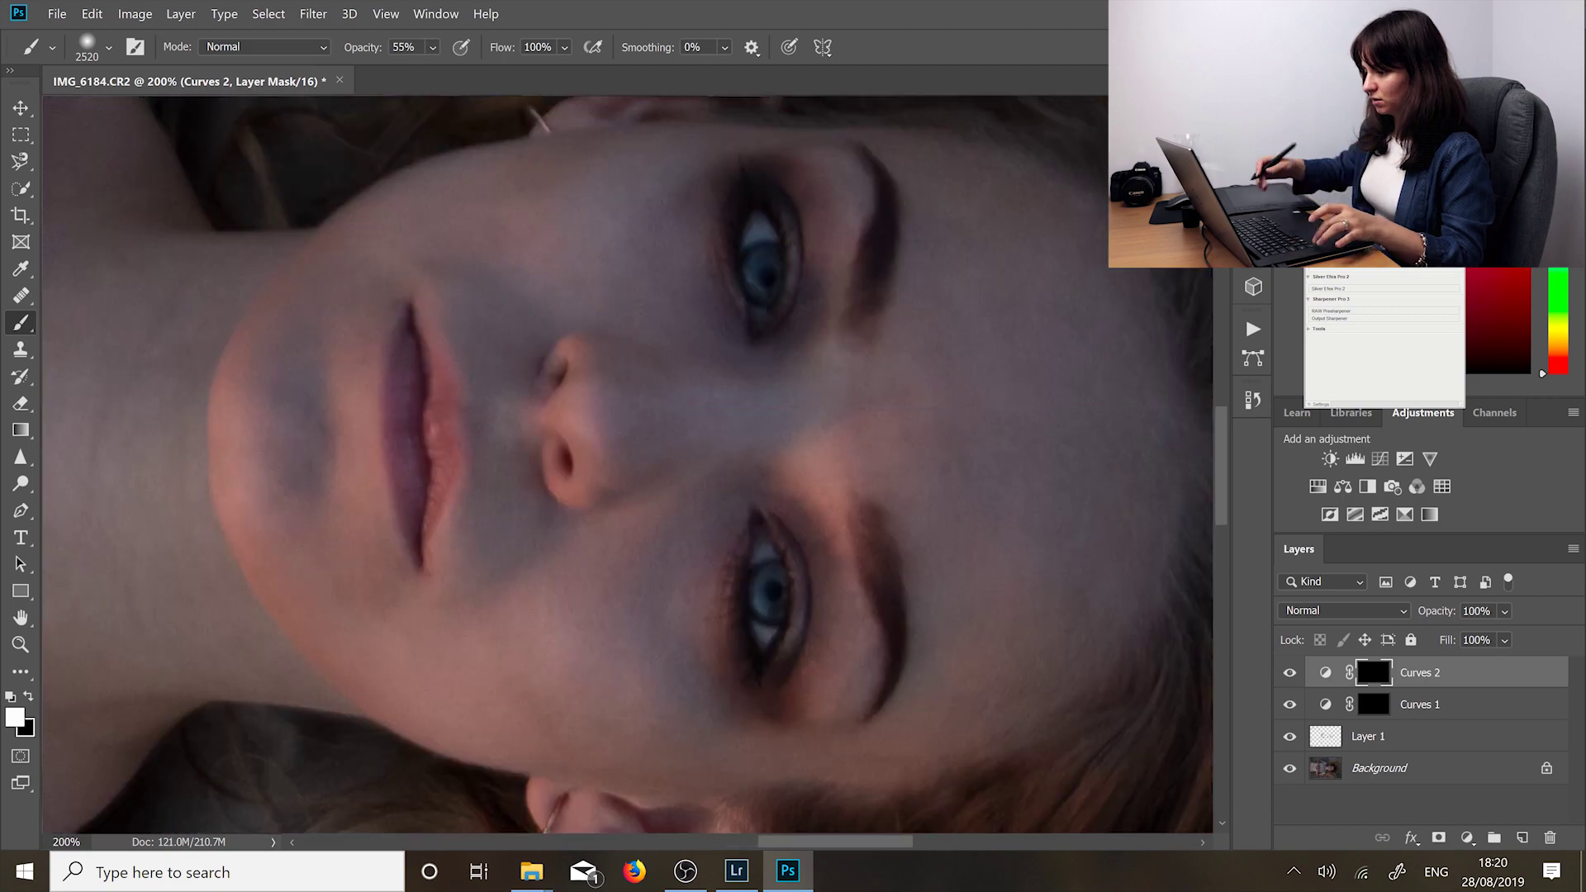
{"action": "key", "text": "ctrl+plus"}
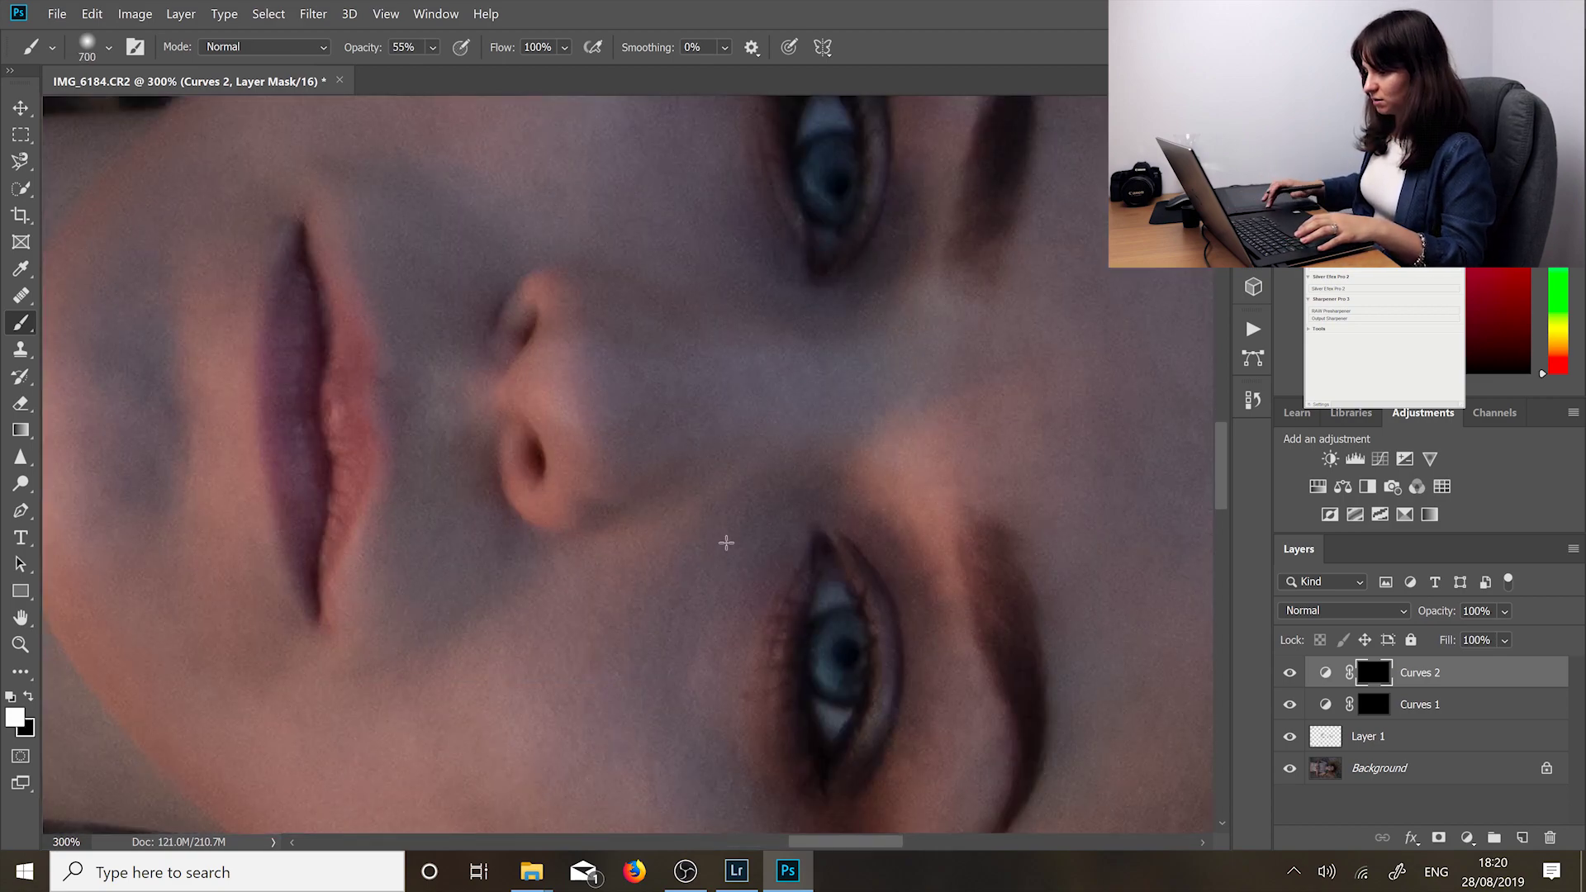
{"action": "key", "text": "bracketleft"}
{"action": "key", "text": "bracketleft"}
{"action": "key", "text": "bracketleft"}
{"action": "key", "text": "bracketleft"}
{"action": "key", "text": "bracketleft"}
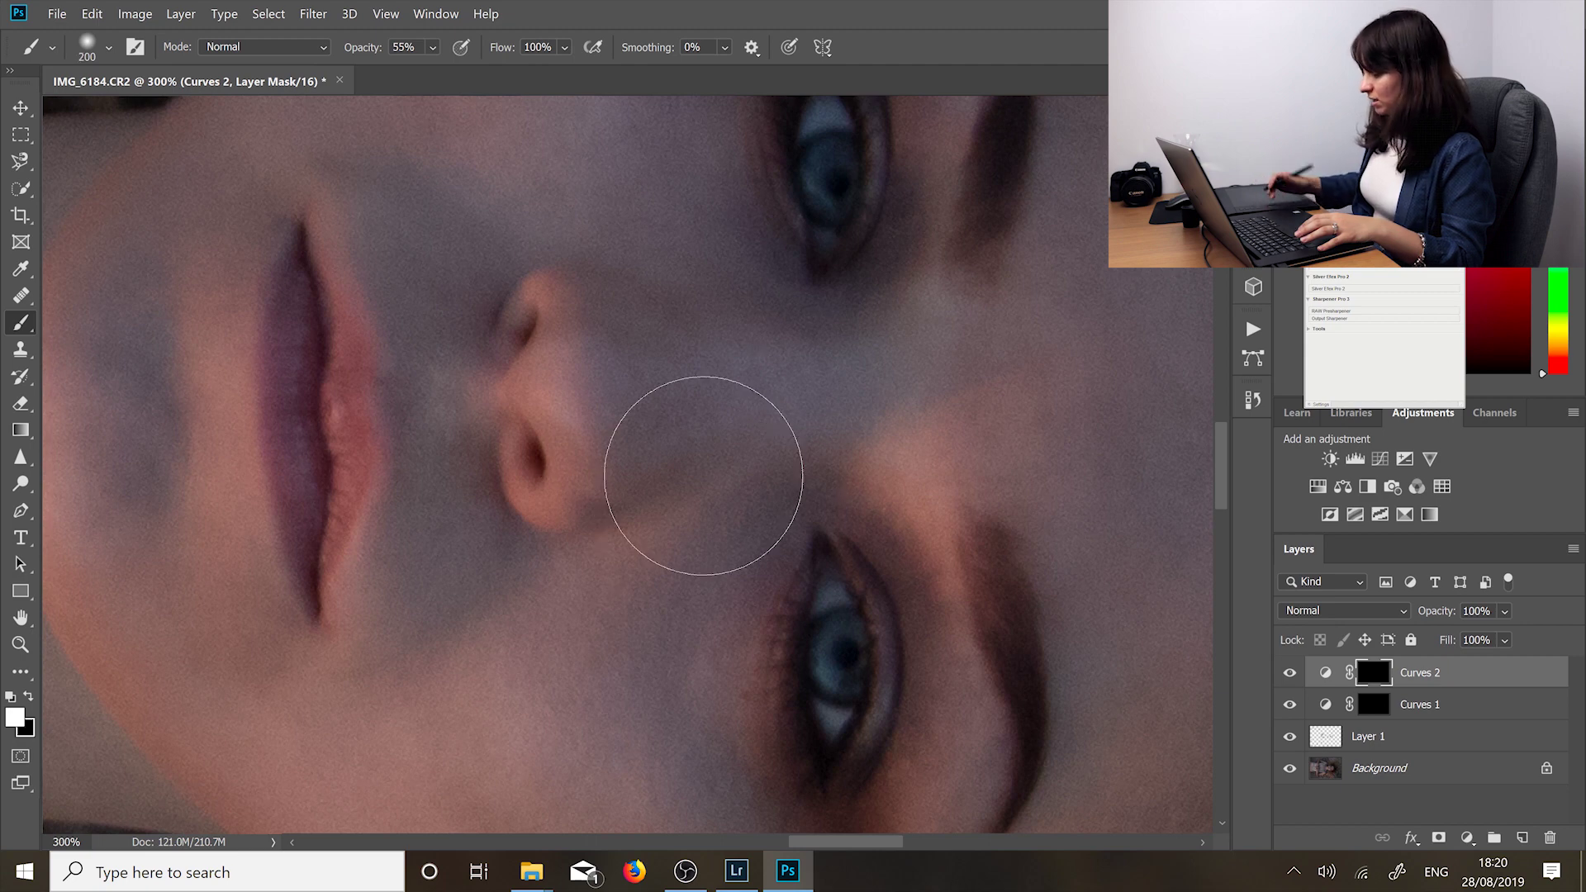
{"action": "key", "text": "bracketleft"}
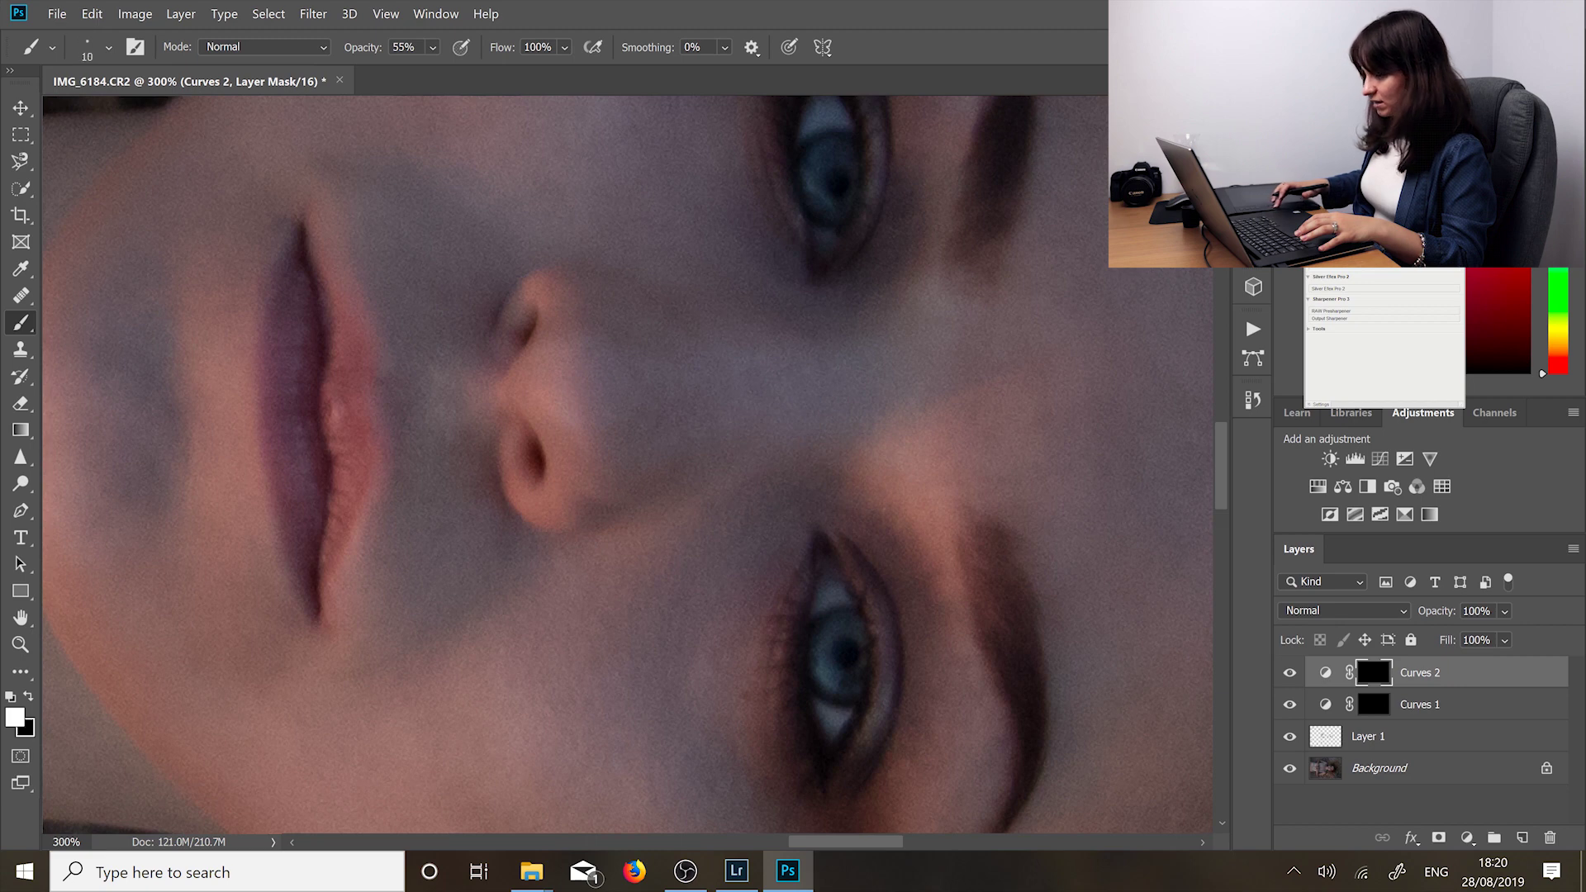
{"action": "scroll", "coordinate": [909, 690], "scroll_direction": "down", "scroll_amount": 2}
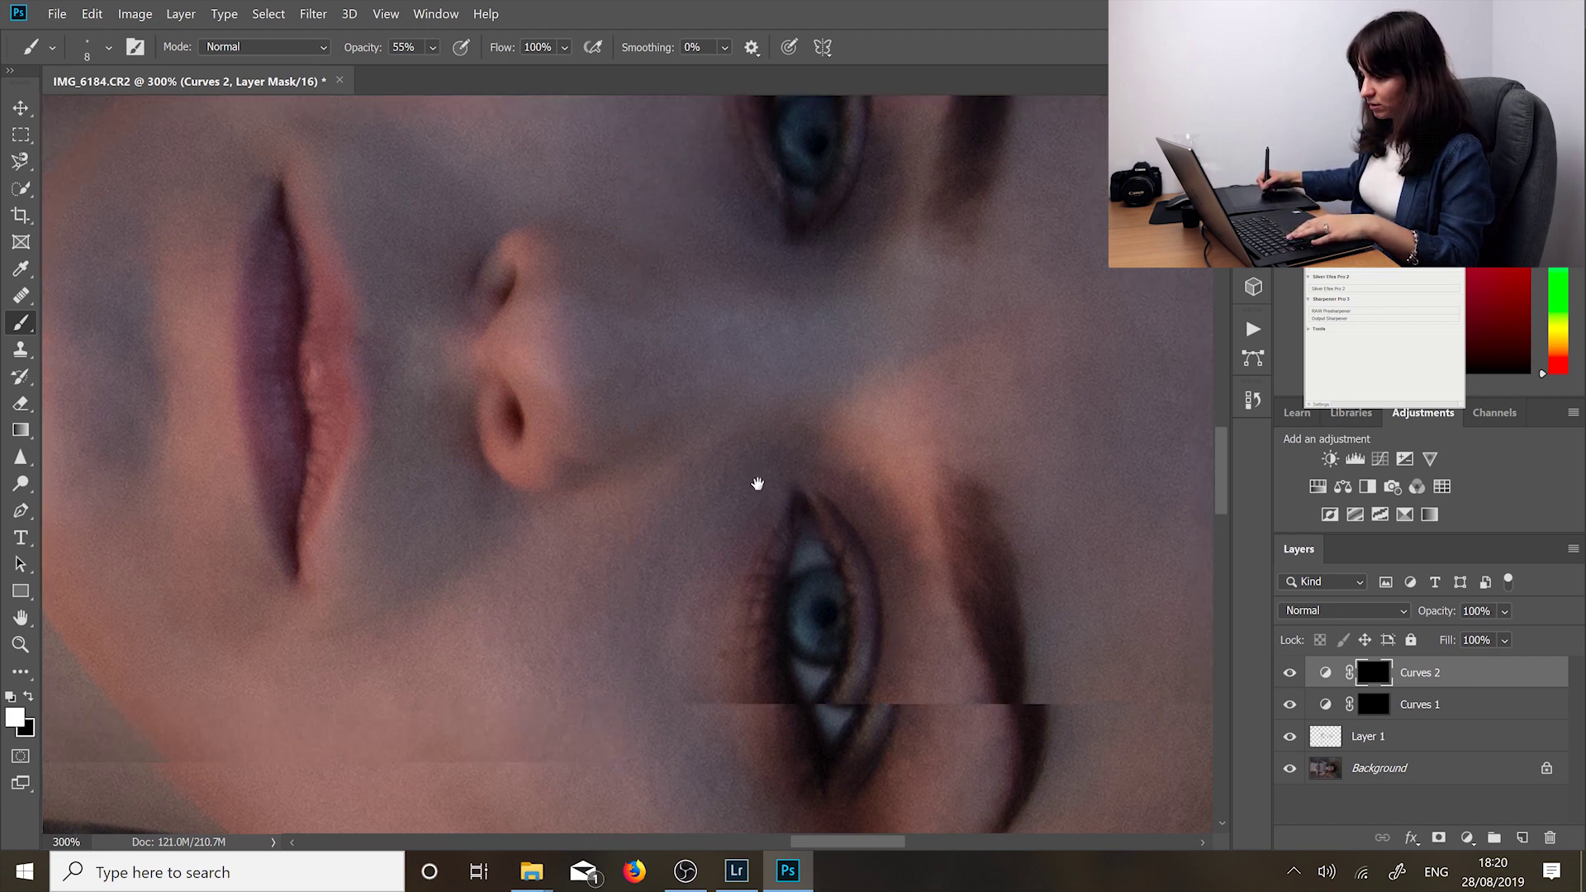
{"action": "key", "text": "ctrl+plus"}
{"action": "key", "text": "ctrl+plus"}
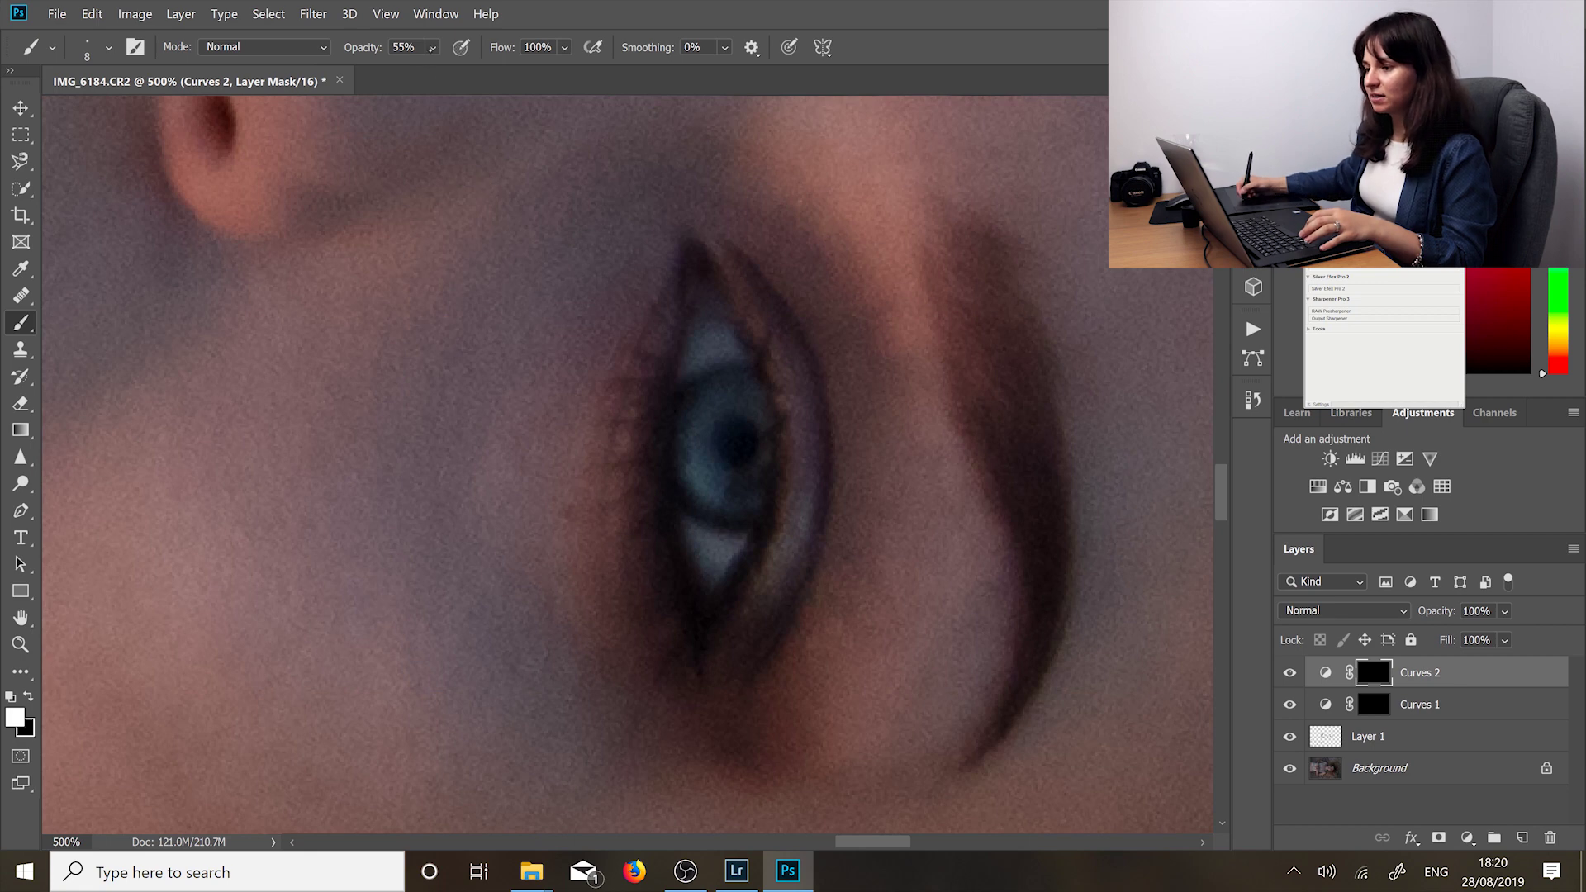
Step: Paint Curves 2's brightening into the eye at 19% brush opacity, then select the Curves 1 mask
{"action": "left_click", "coordinate": [432, 47]}
{"action": "left_click_drag", "start_coordinate": [471, 71], "coordinate": [437, 72]}
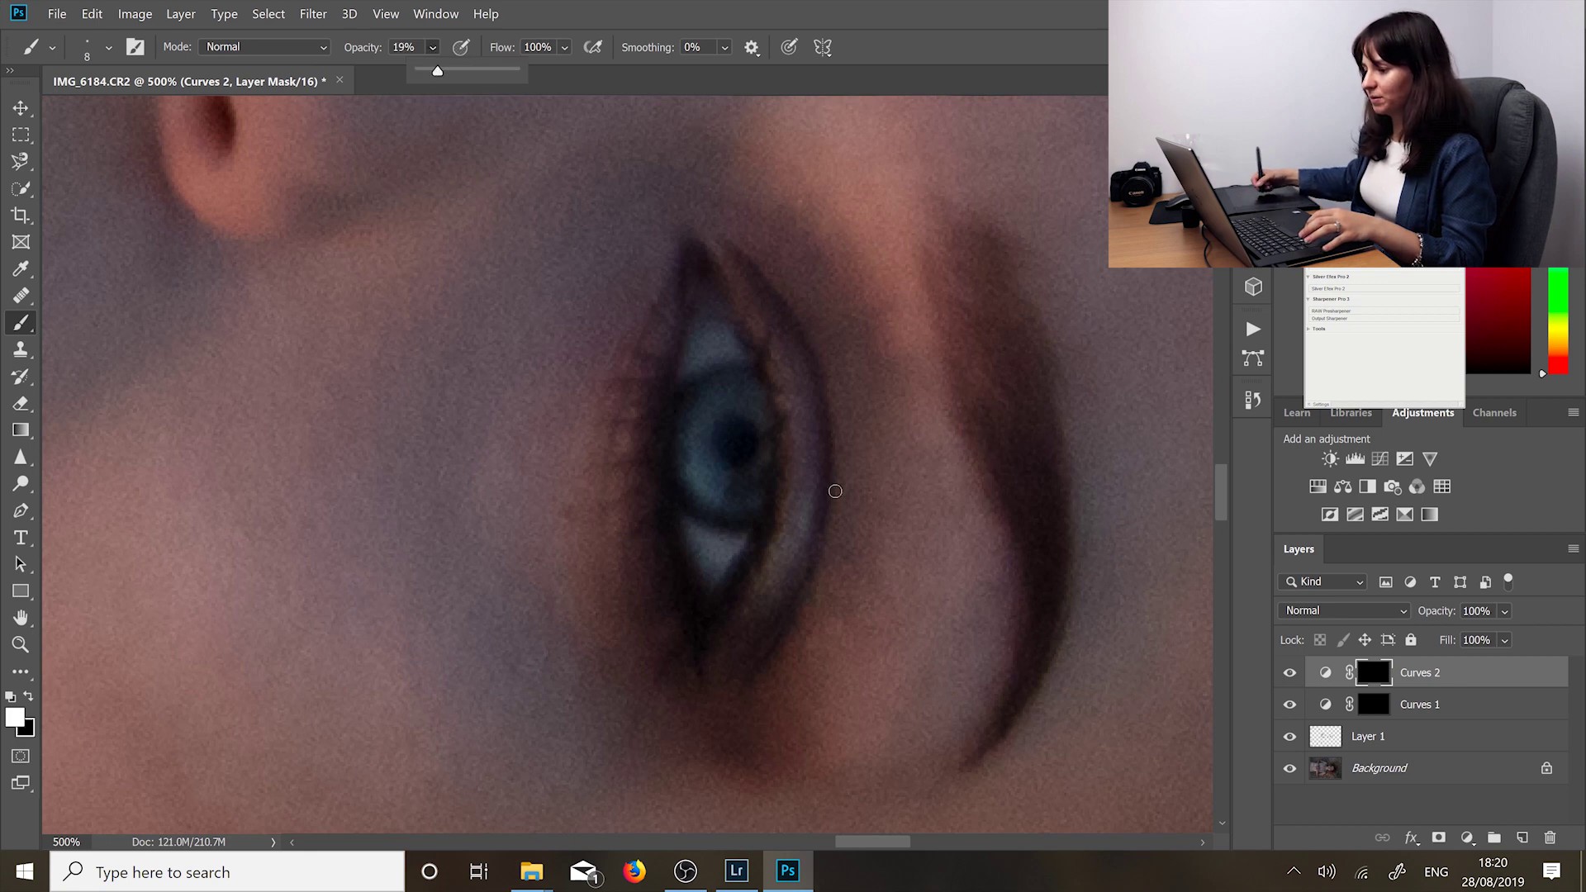
{"action": "left_click", "coordinate": [771, 557]}
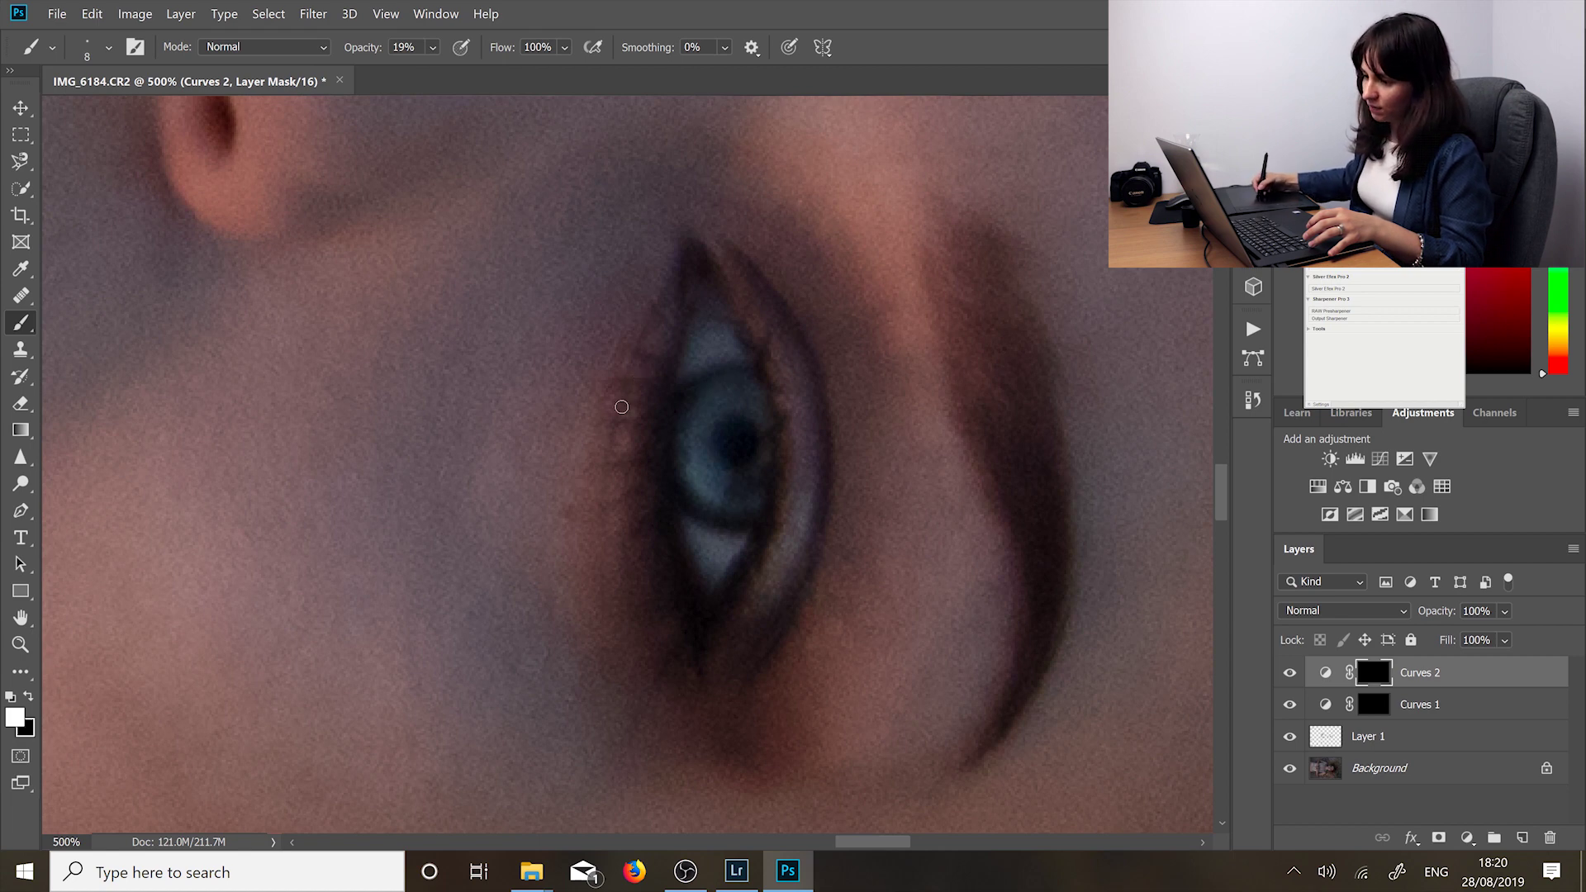
{"action": "right_click", "coordinate": [613, 560]}
{"action": "key", "text": "Escape"}
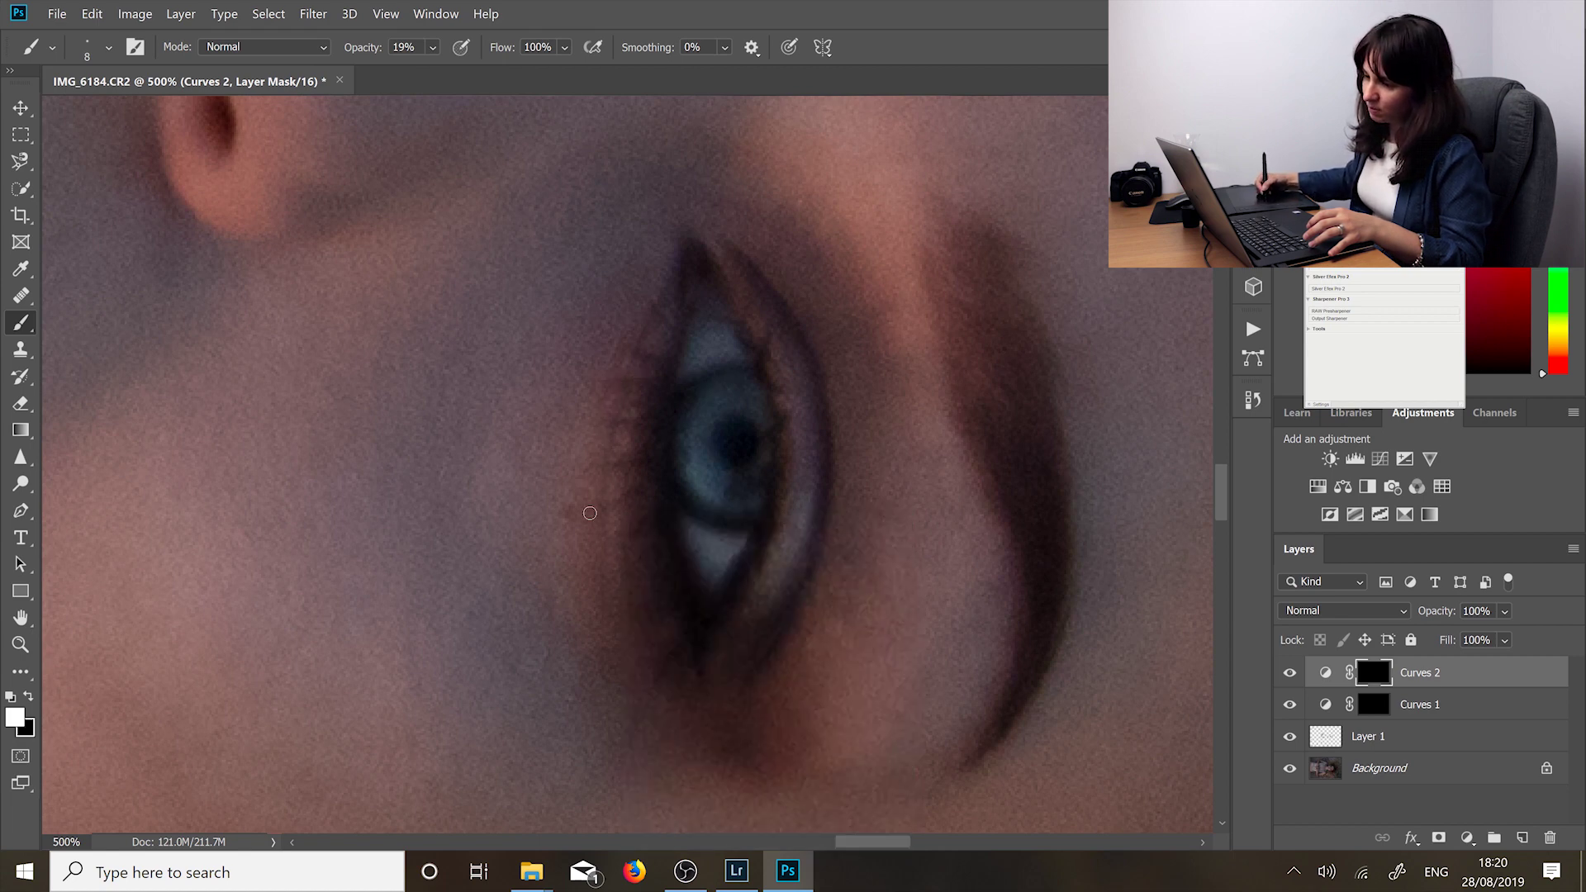
{"action": "left_click", "coordinate": [1373, 707]}
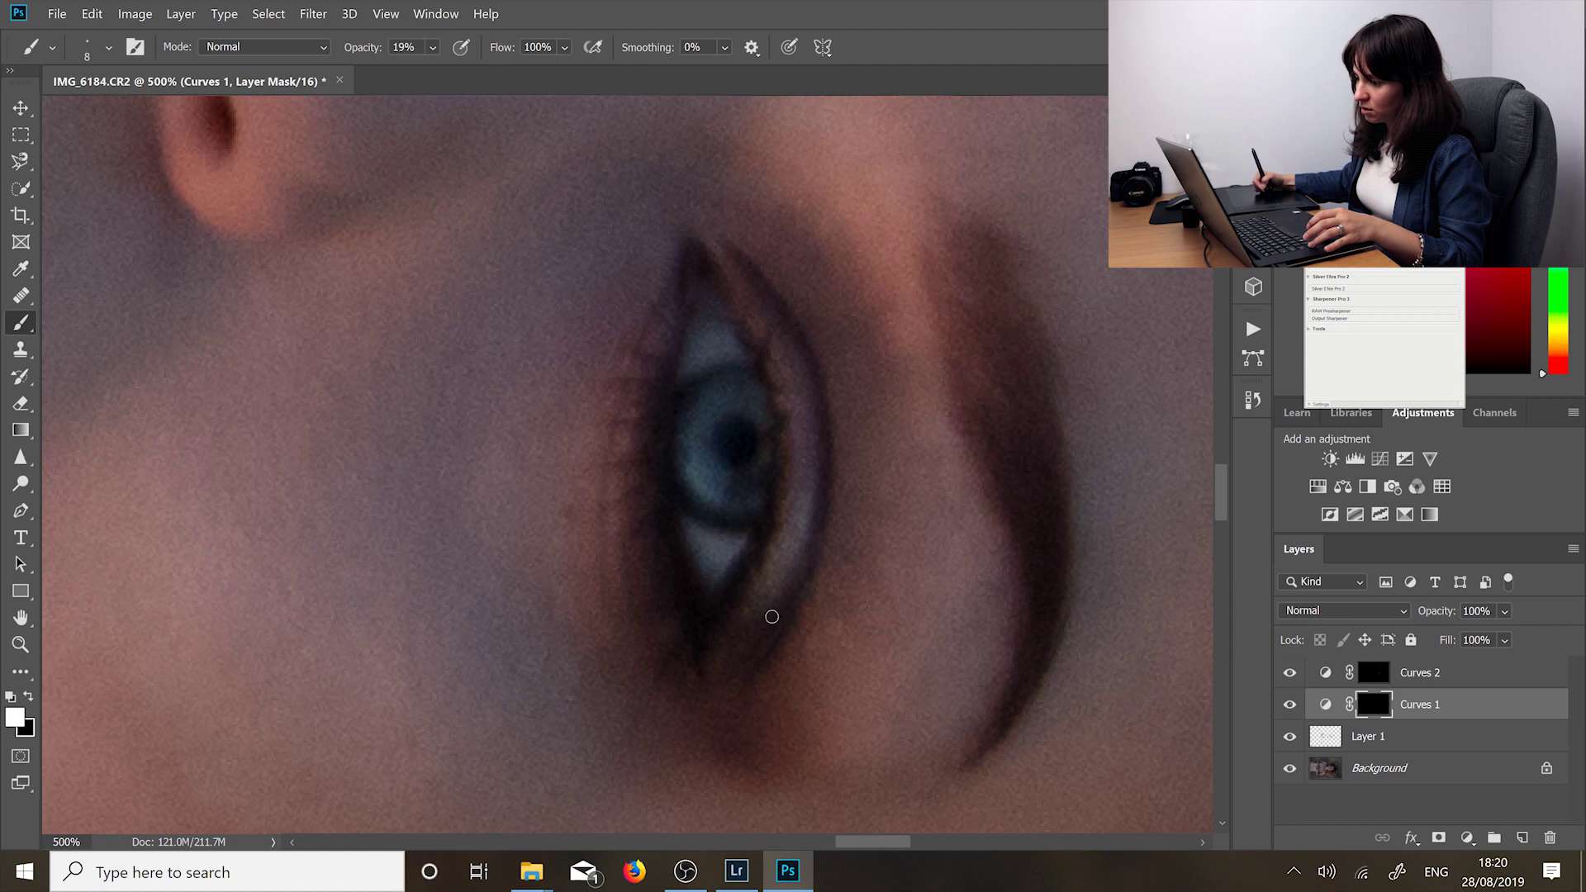
Step: Paint Curves 1 faintly into the lower iris and eyelid crease, then reselect the Curves 2 mask
{"action": "left_click_drag", "start_coordinate": [748, 672], "coordinate": [698, 532]}
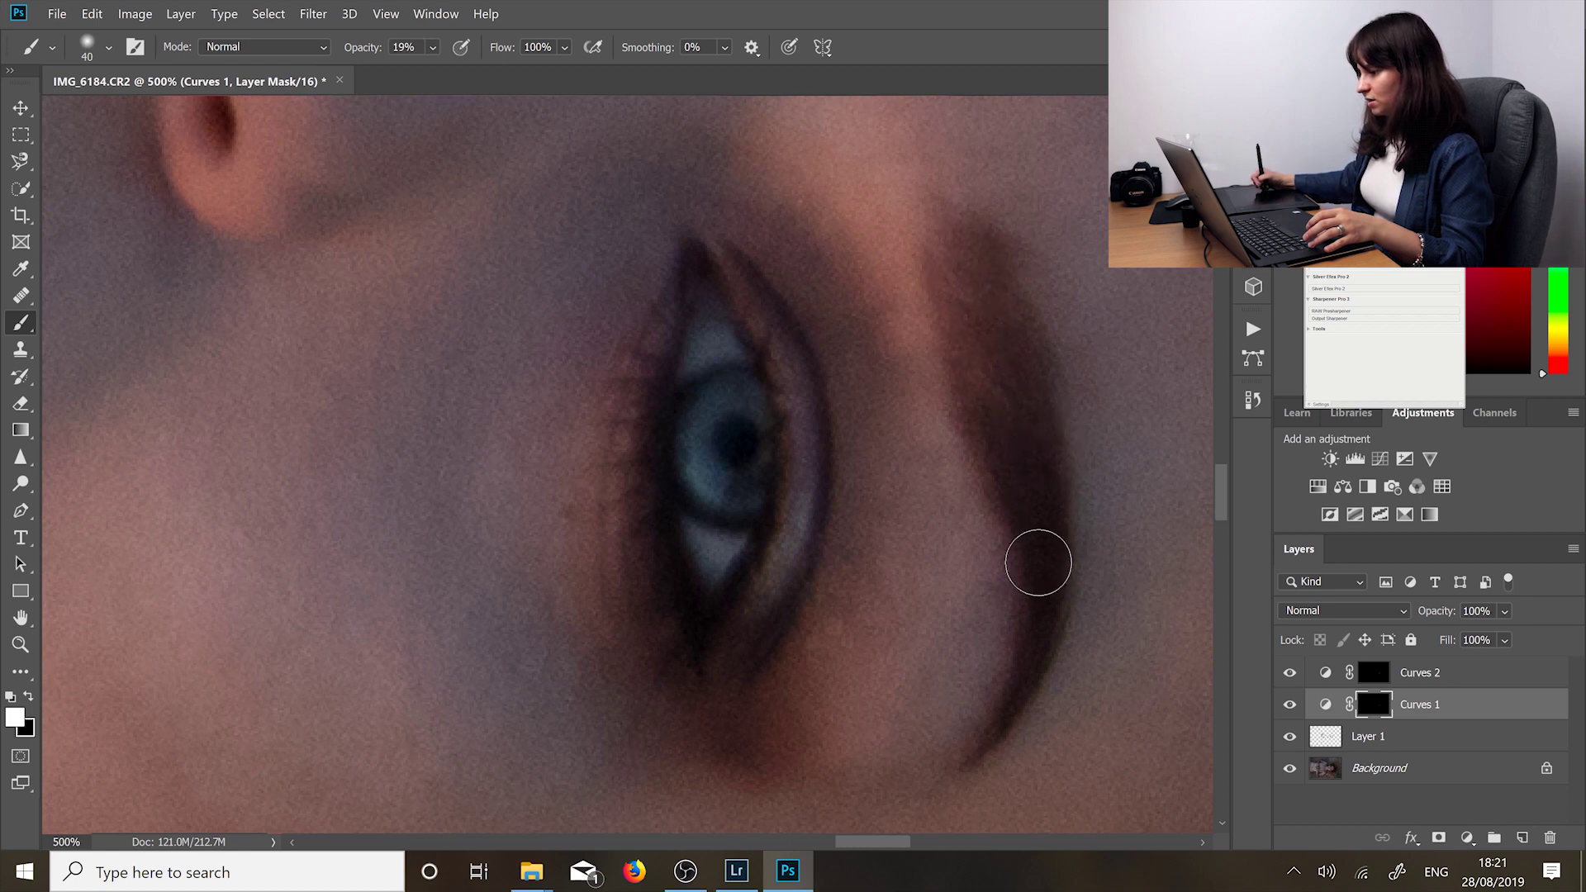
{"action": "mouse_move", "coordinate": [948, 240]}
{"action": "left_mouse_down"}
{"action": "mouse_move", "coordinate": [955, 319]}
{"action": "mouse_move", "coordinate": [1003, 387]}
{"action": "left_mouse_up"}
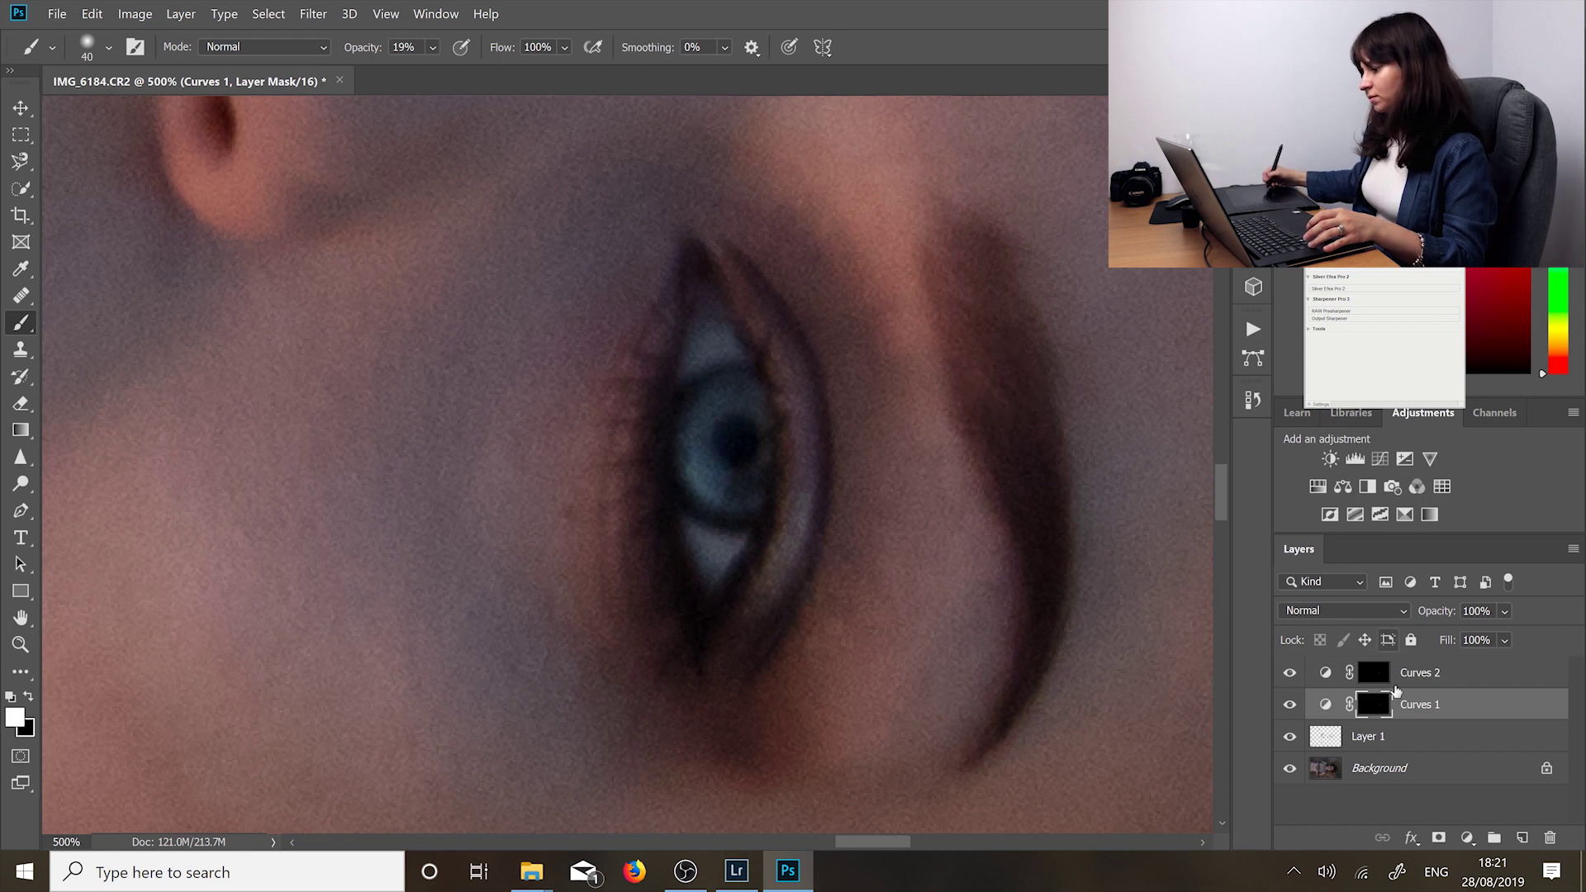
{"action": "left_click", "coordinate": [1390, 674]}
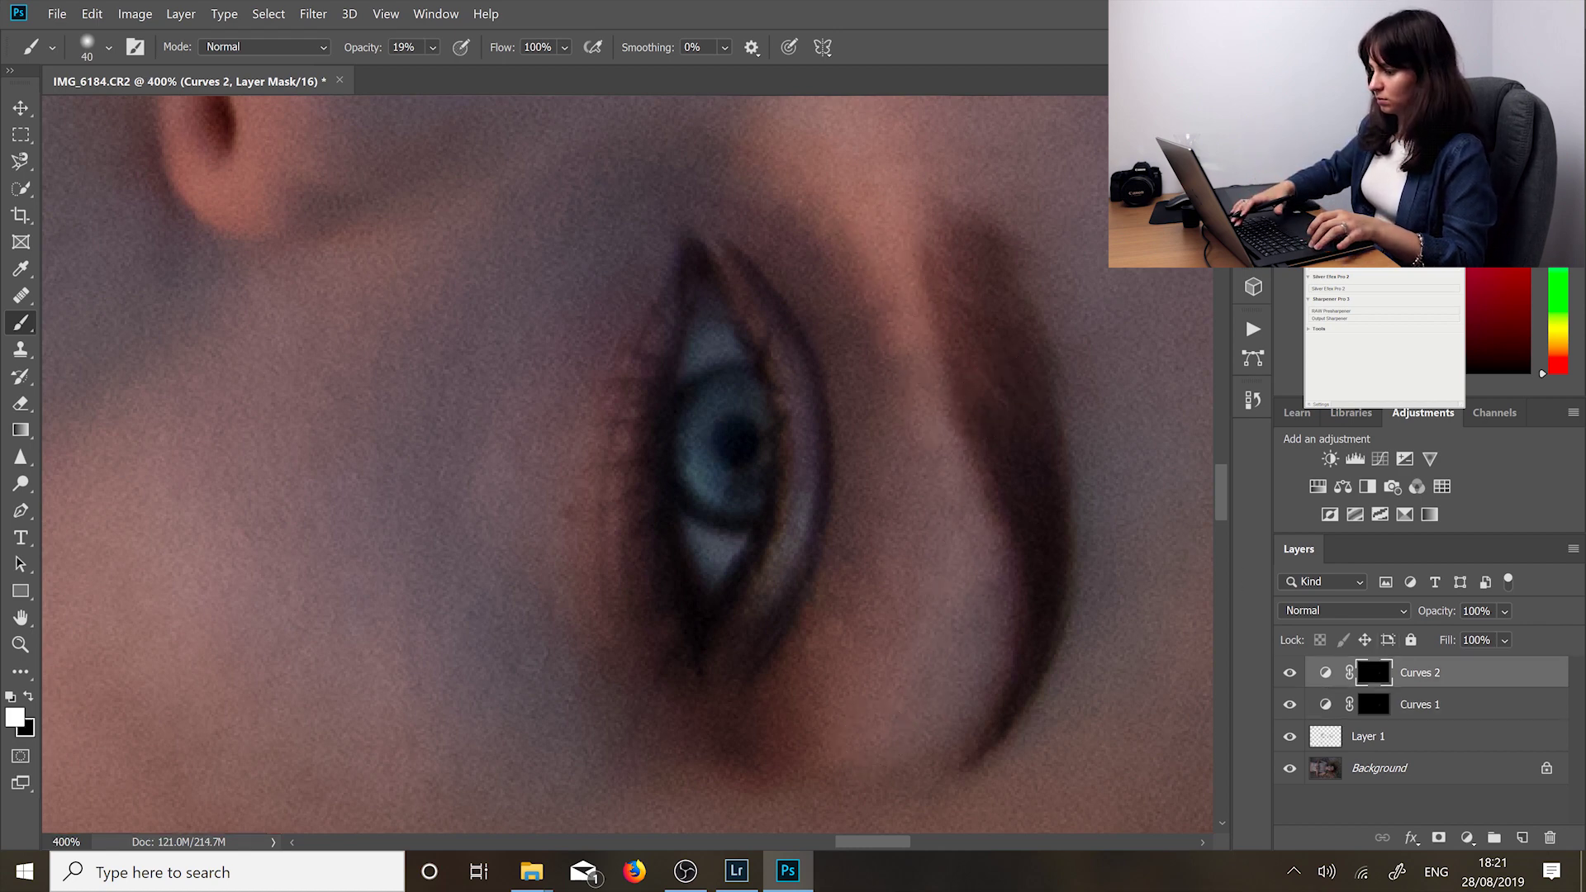
{"action": "key", "text": "ctrl+minus"}
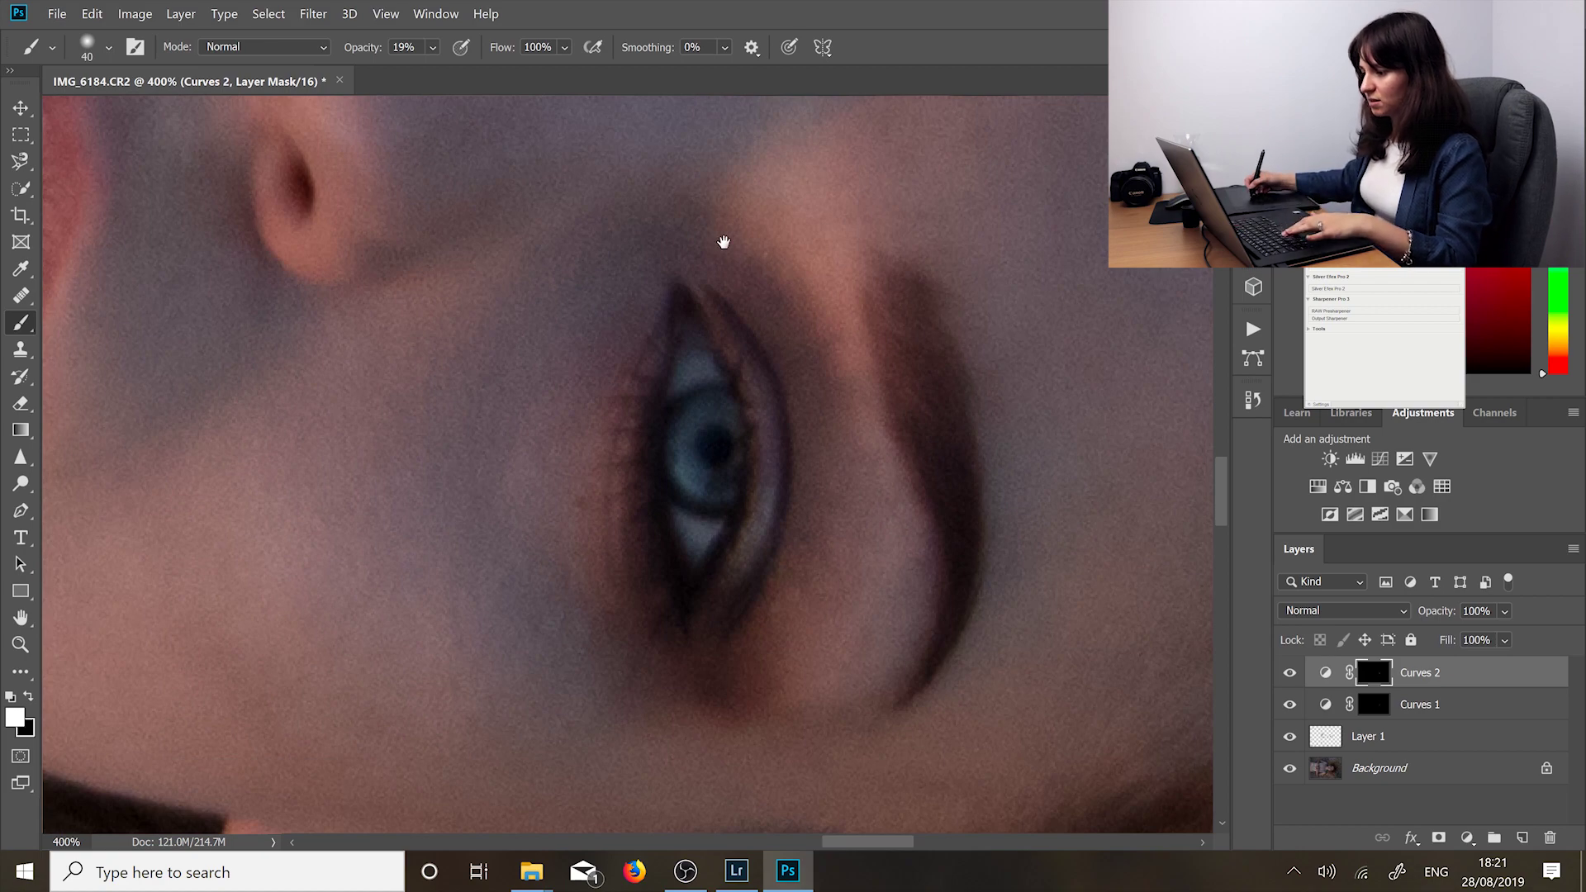
Step: Bring the other eye into view, shrink the brush, and switch between the Curves 1 and Curves 2 masks
{"action": "left_click_drag", "start_coordinate": [721, 245], "coordinate": [743, 595]}
{"action": "left_click_drag", "start_coordinate": [766, 191], "coordinate": [744, 460]}
{"action": "key", "text": "ctrl+plus"}
{"action": "key", "text": "bracketleft"}
{"action": "key", "text": "bracketleft"}
{"action": "key", "text": "bracketleft"}
{"action": "key", "text": "bracketleft"}
{"action": "key", "text": "bracketleft"}
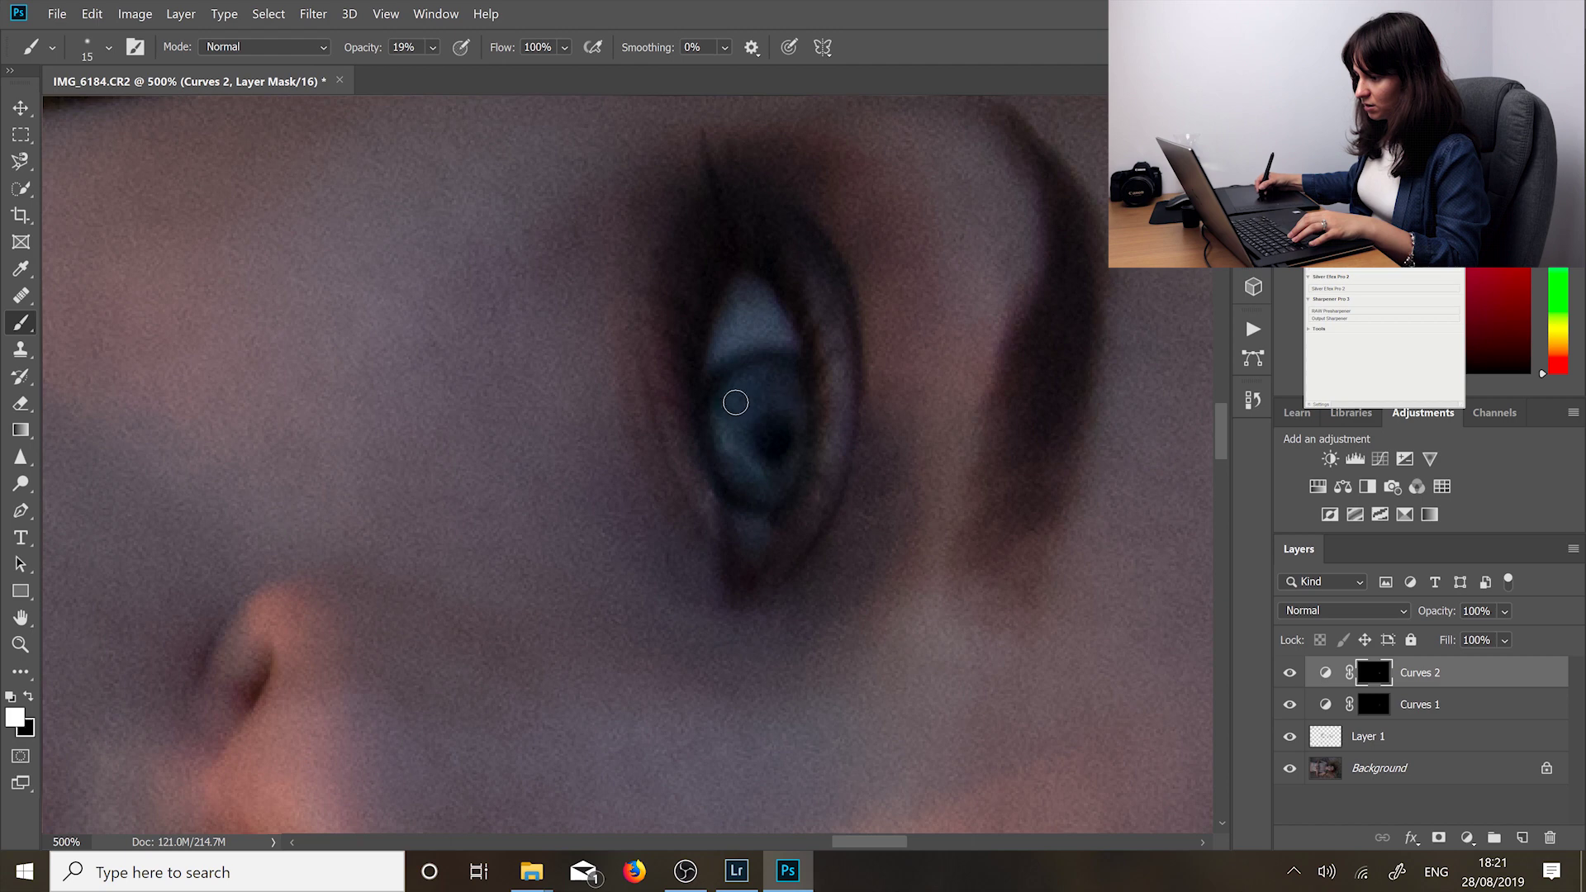
{"action": "left_click", "coordinate": [1431, 708]}
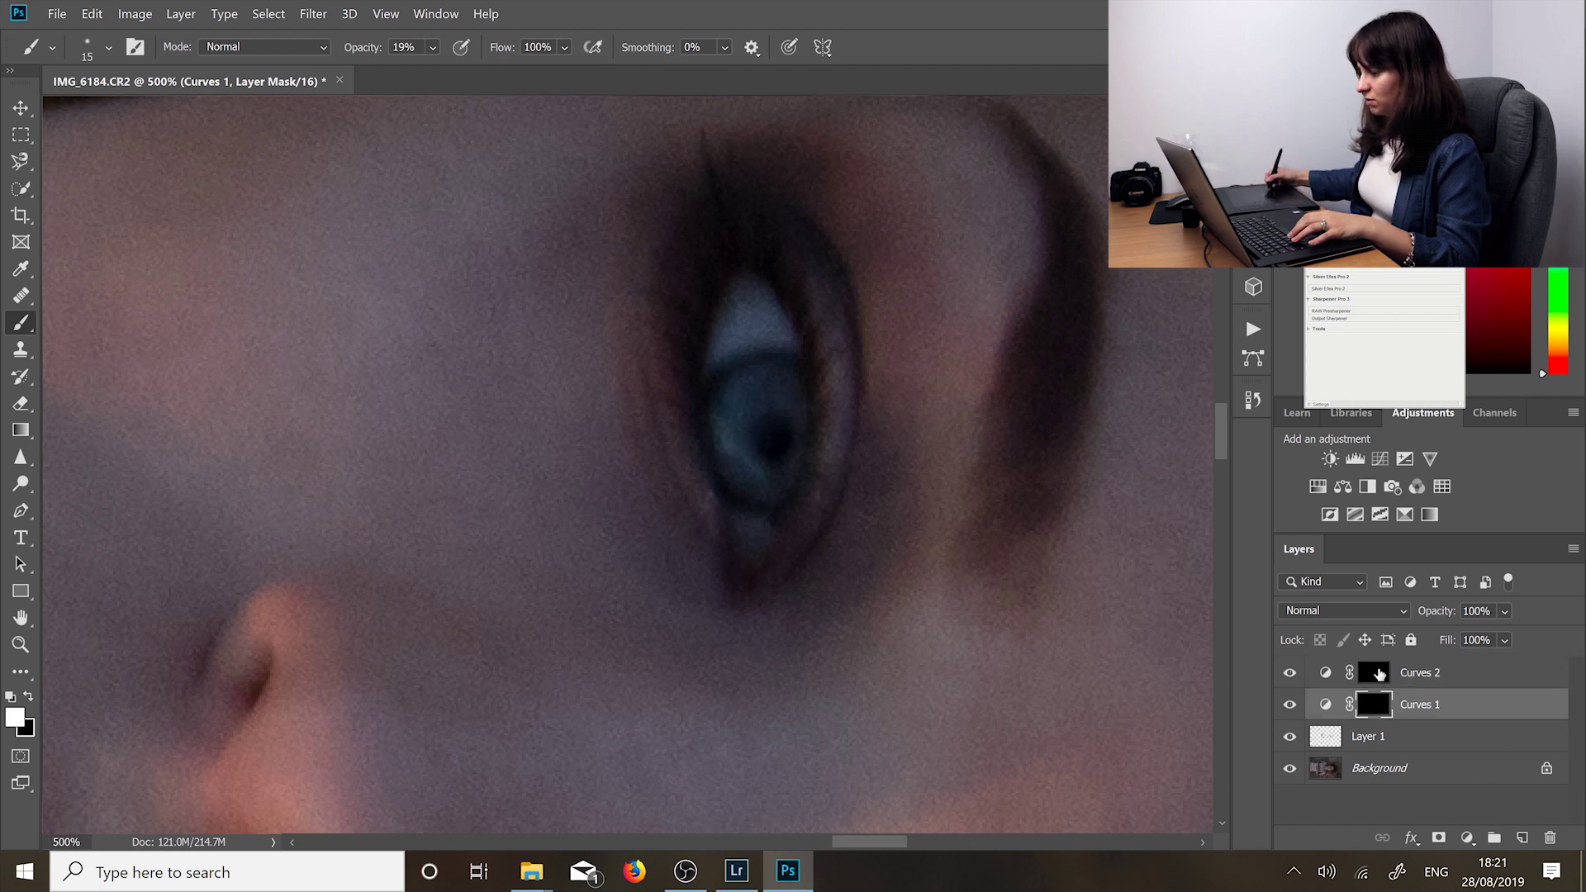
{"action": "key", "text": "alt+bracketright"}
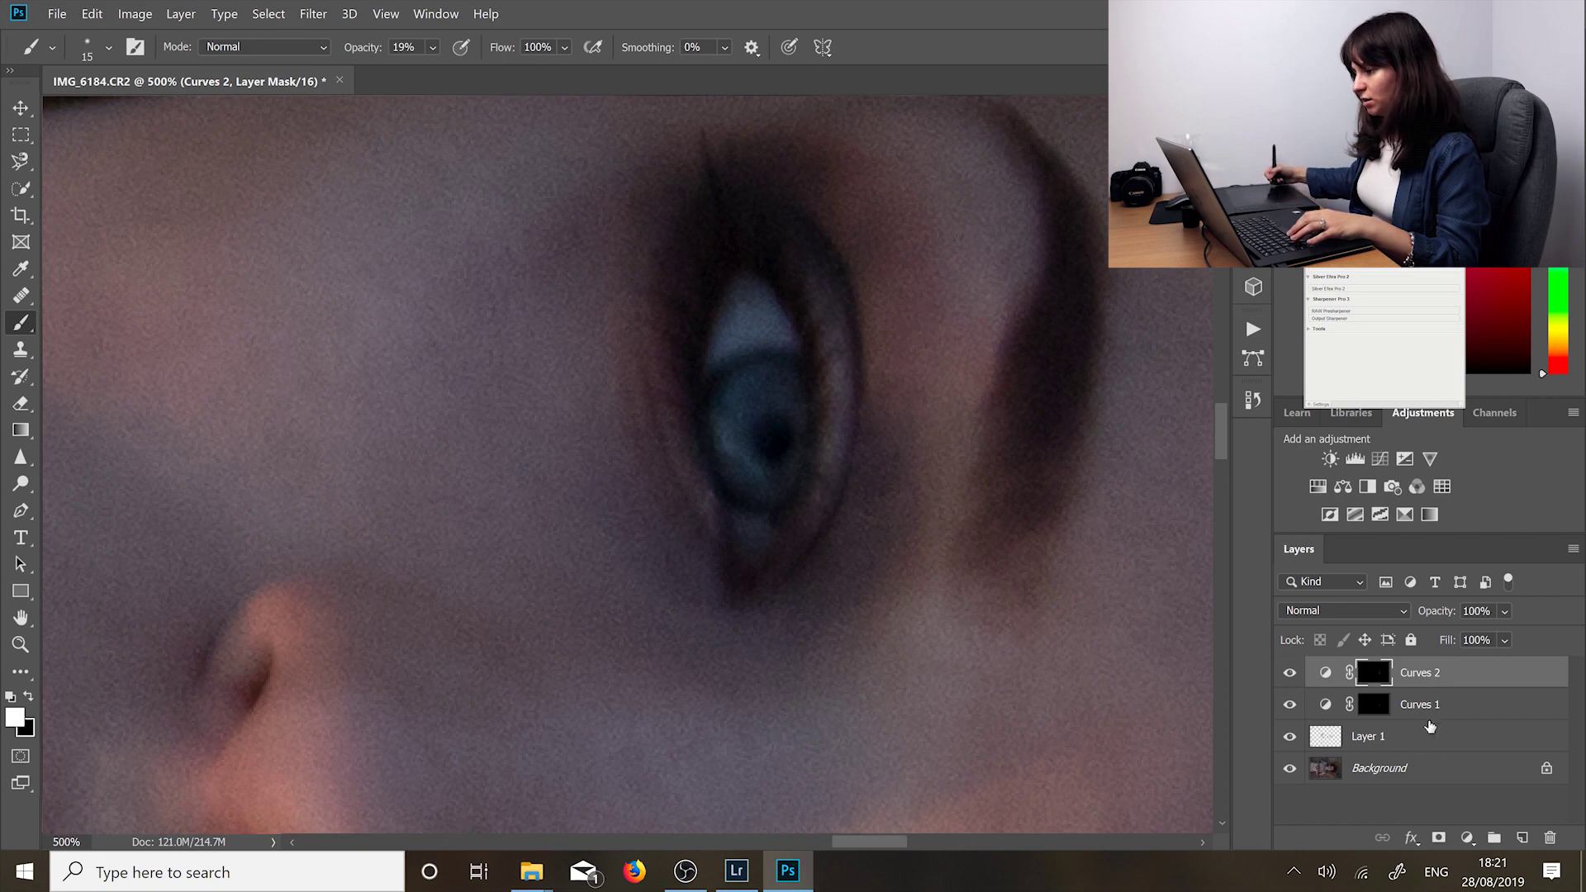
Step: Group Curves 1 and Curves 2 into Group 1 and zoom back out to the portrait
{"action": "left_click", "coordinate": [1372, 707]}
{"action": "key", "text": "ctrl+minus"}
{"action": "key", "text": "ctrl+minus"}
{"action": "key", "text": "ctrl+minus"}
{"action": "key", "text": "ctrl+minus"}
{"action": "key", "text": "ctrl+minus"}
{"action": "key", "text": "bracketright"}
{"action": "key", "text": "bracketright"}
{"action": "key", "text": "bracketright"}
{"action": "key", "text": "shift+alt+bracketright"}
{"action": "key", "text": "ctrl+g"}
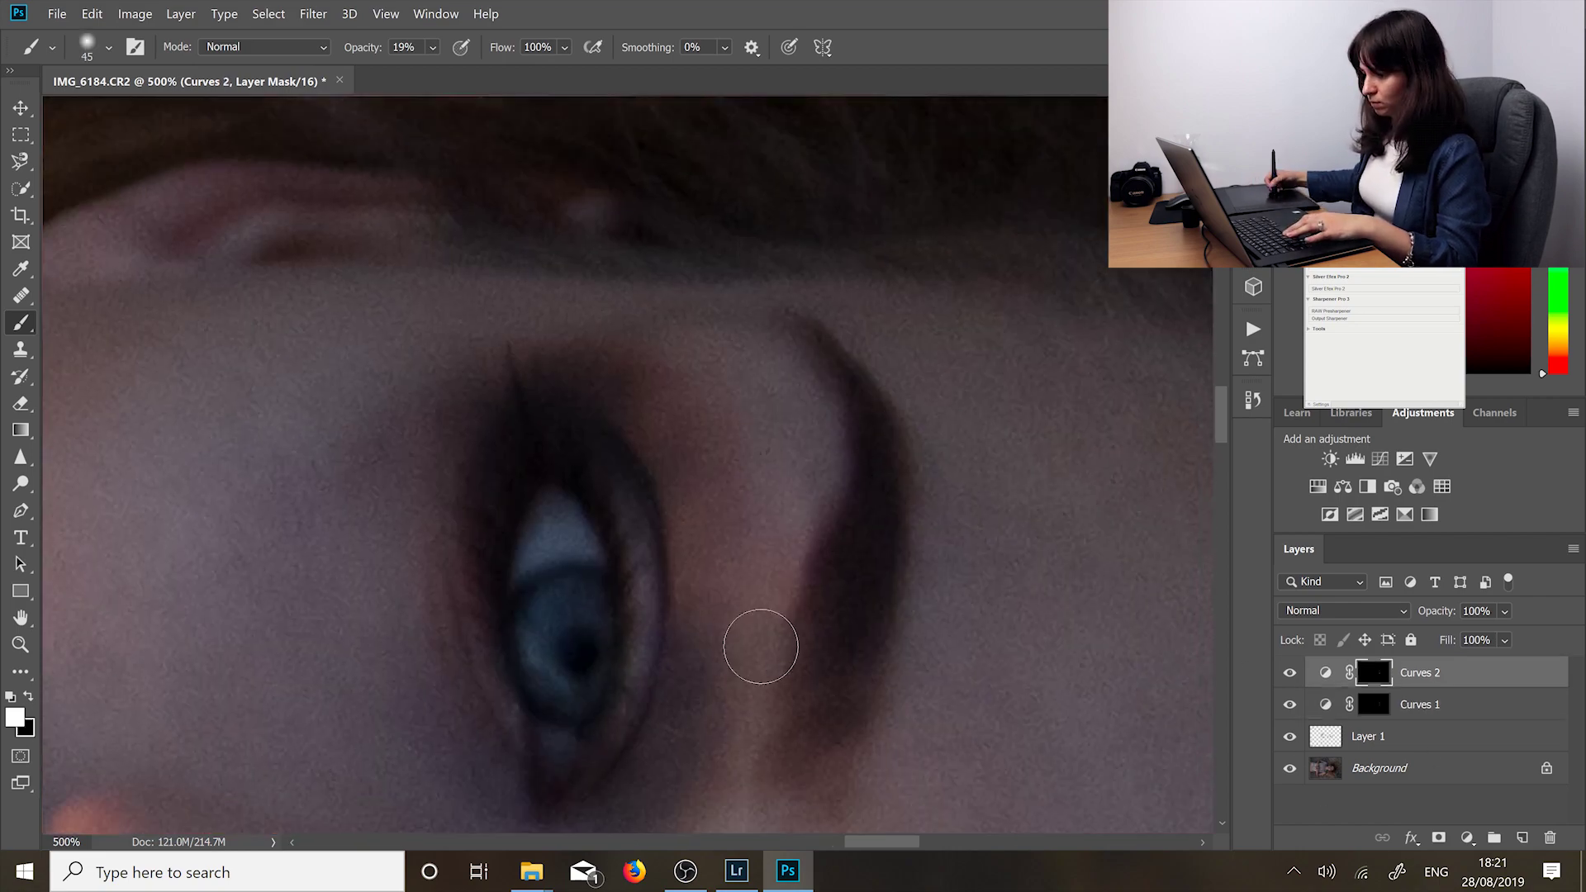
Step: Compare the portrait with Group 1 hidden and shown twice, then reselect the Curves 1 mask
{"action": "left_click", "coordinate": [1290, 670]}
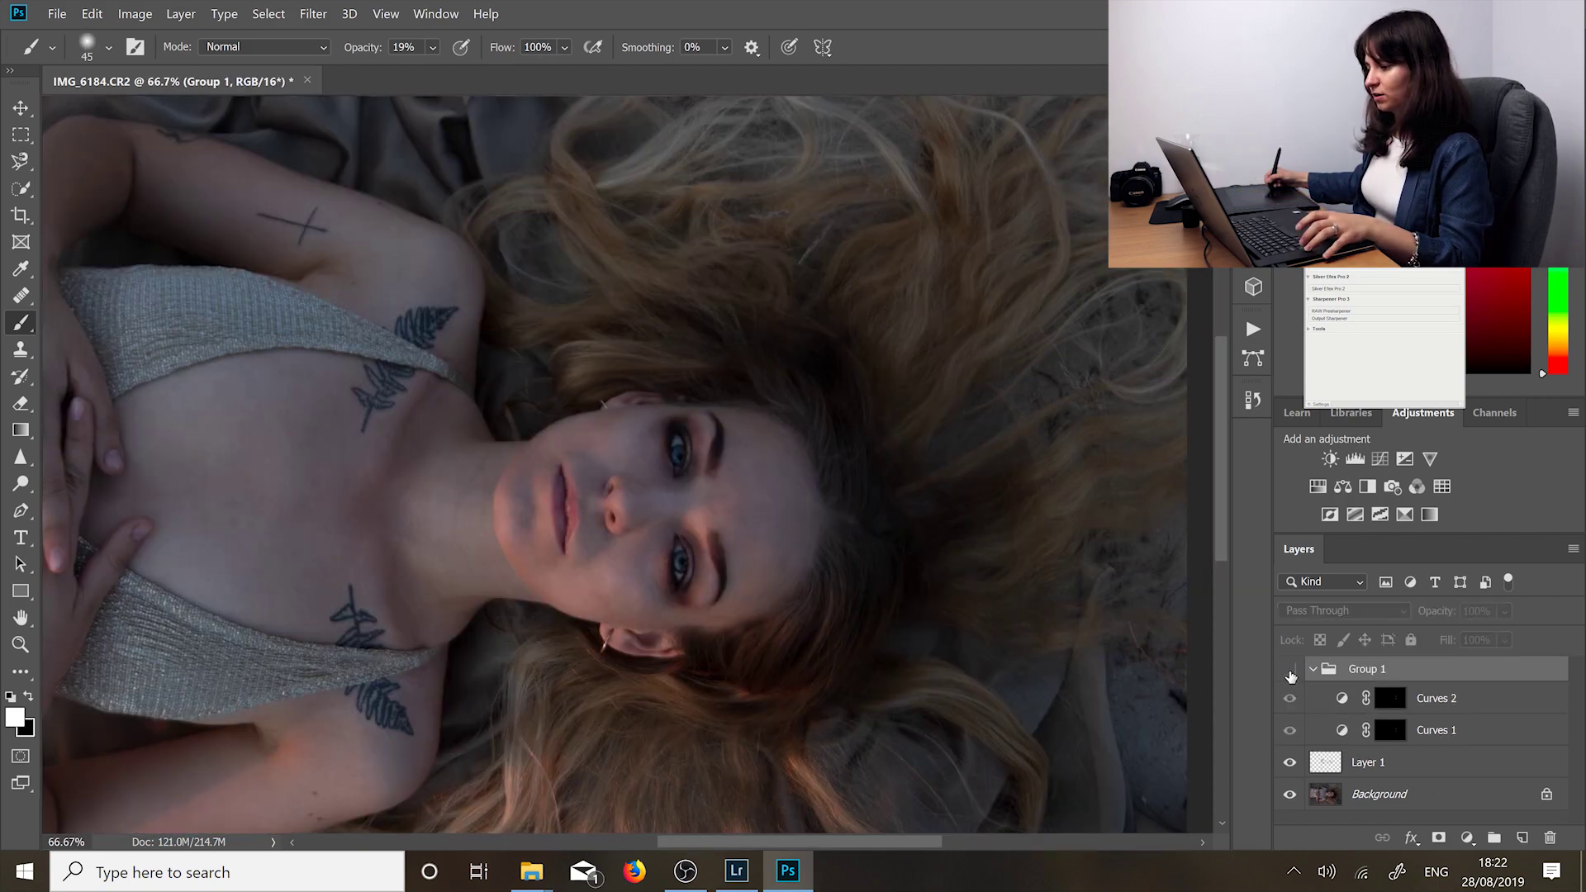
{"action": "left_click", "coordinate": [1290, 670]}
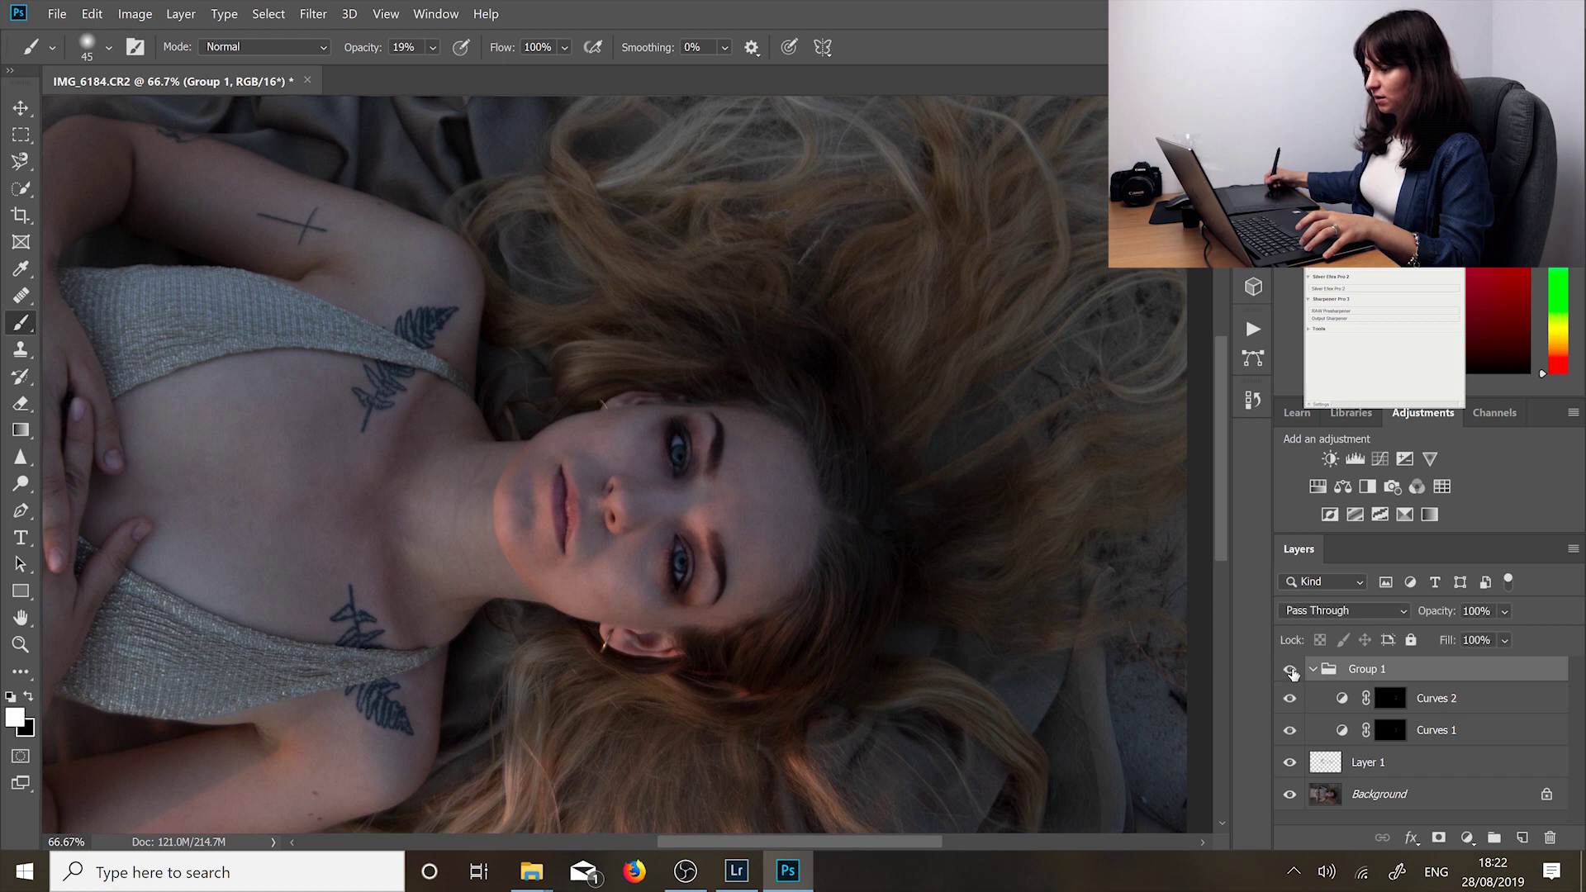
{"action": "left_click", "coordinate": [1291, 671]}
{"action": "left_click", "coordinate": [1290, 672]}
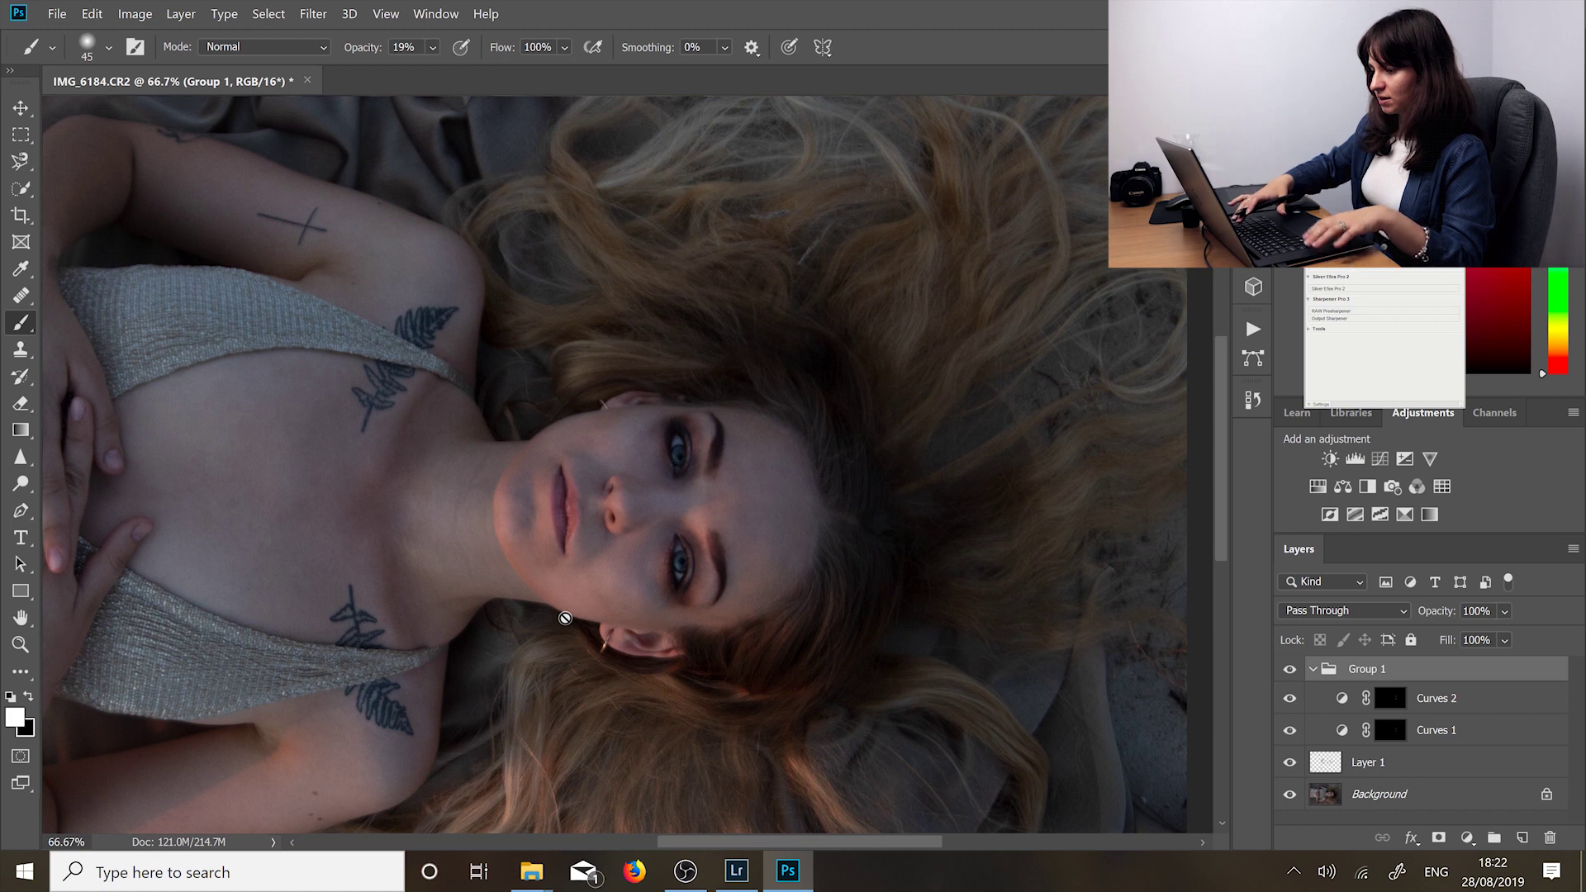
{"action": "scroll", "coordinate": [655, 595], "scroll_direction": "down", "scroll_amount": 2}
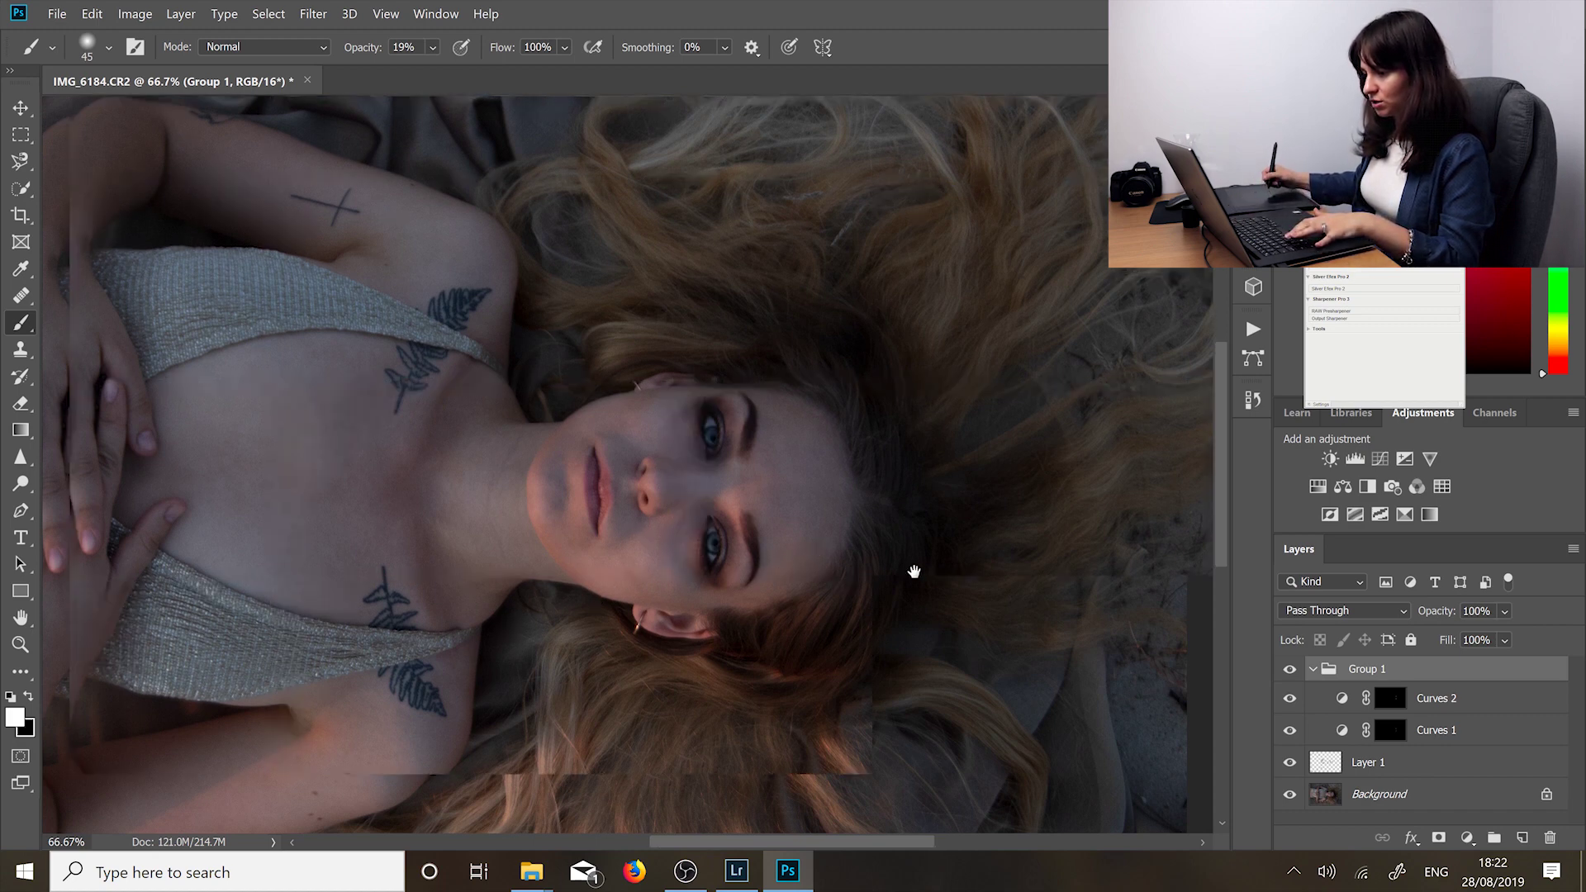
{"action": "left_click", "coordinate": [1388, 730]}
Step: At 13% opacity and 700 brush size, paint Curves 1 along the neck and shoulder
{"action": "key", "text": "ctrl+minus"}
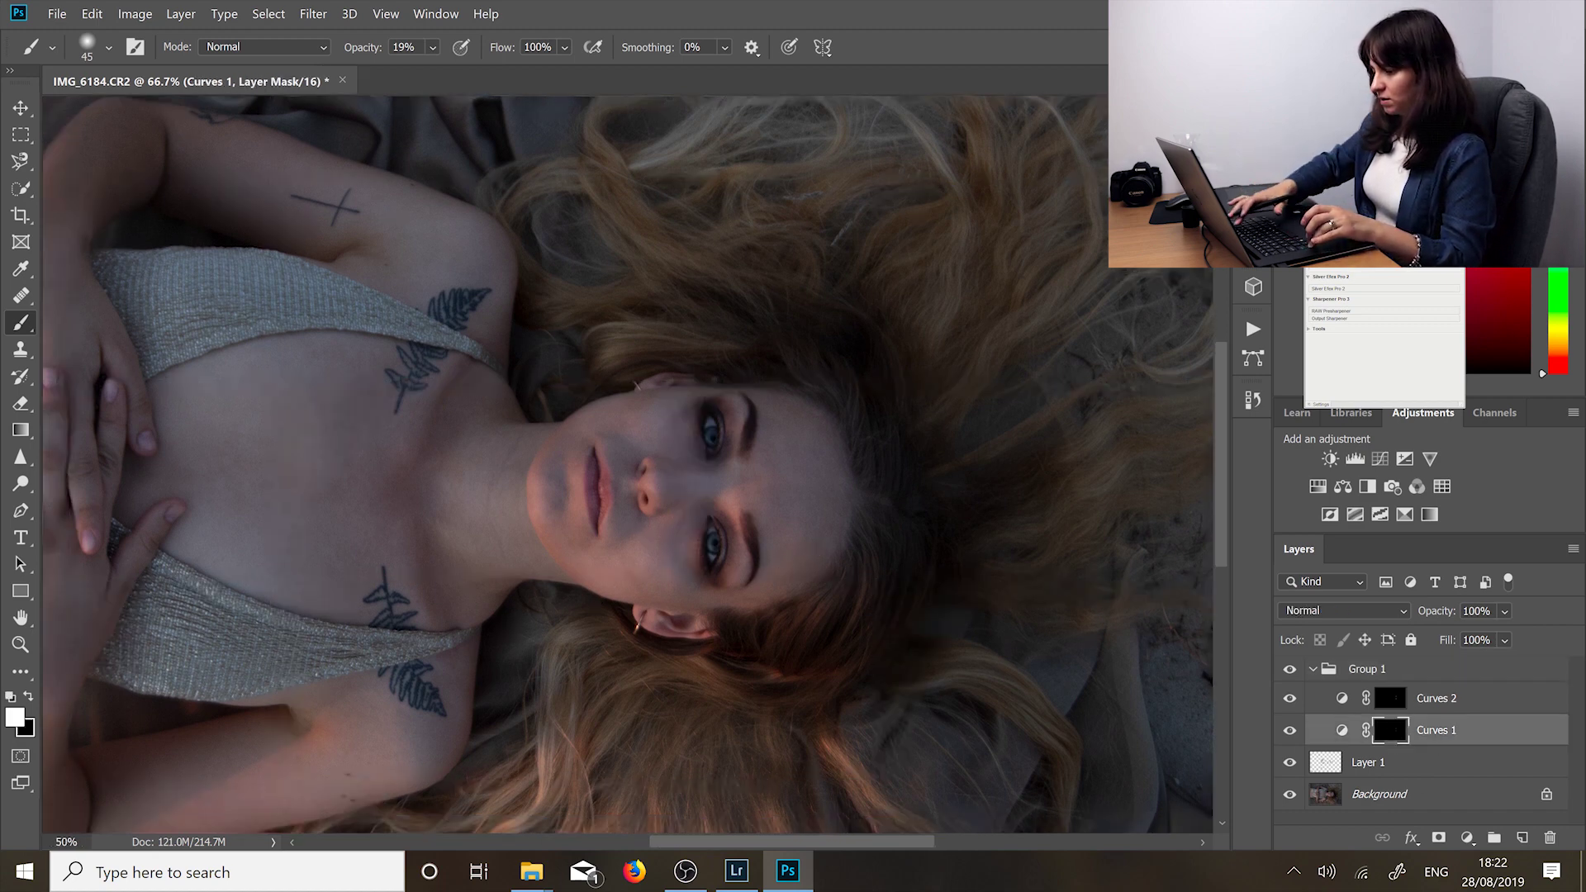
{"action": "left_click_drag", "start_coordinate": [595, 623], "coordinate": [629, 628]}
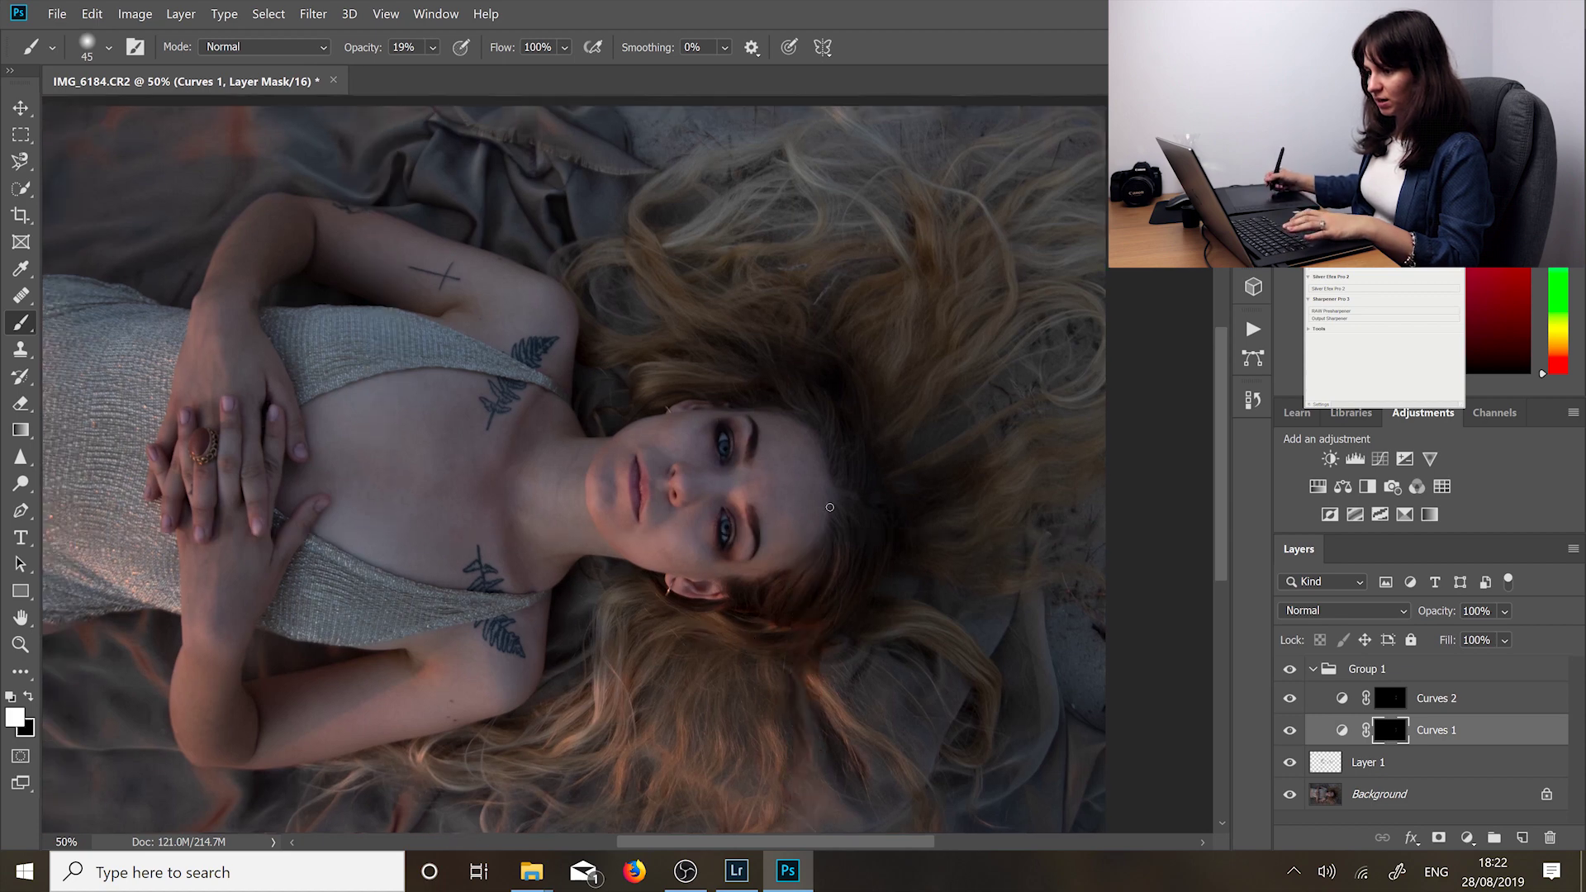
{"action": "left_click", "coordinate": [432, 47]}
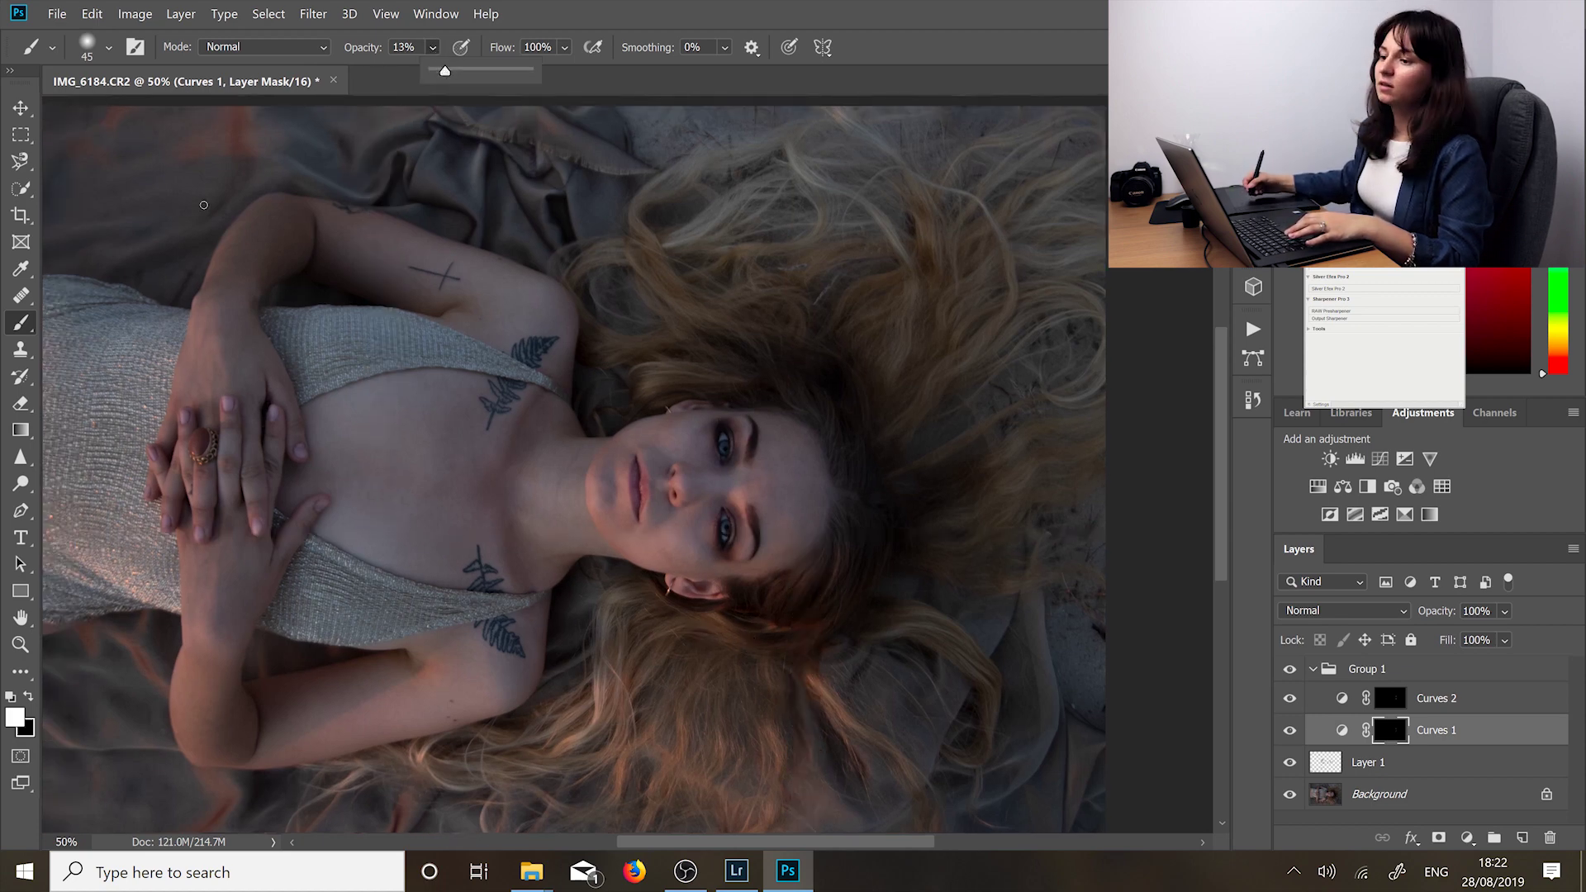
{"action": "key", "text": "bracketright"}
{"action": "key", "text": "bracketright"}
{"action": "key", "text": "bracketright"}
{"action": "key", "text": "bracketright"}
{"action": "key", "text": "bracketright"}
{"action": "key", "text": "bracketright"}
{"action": "key", "text": "bracketright"}
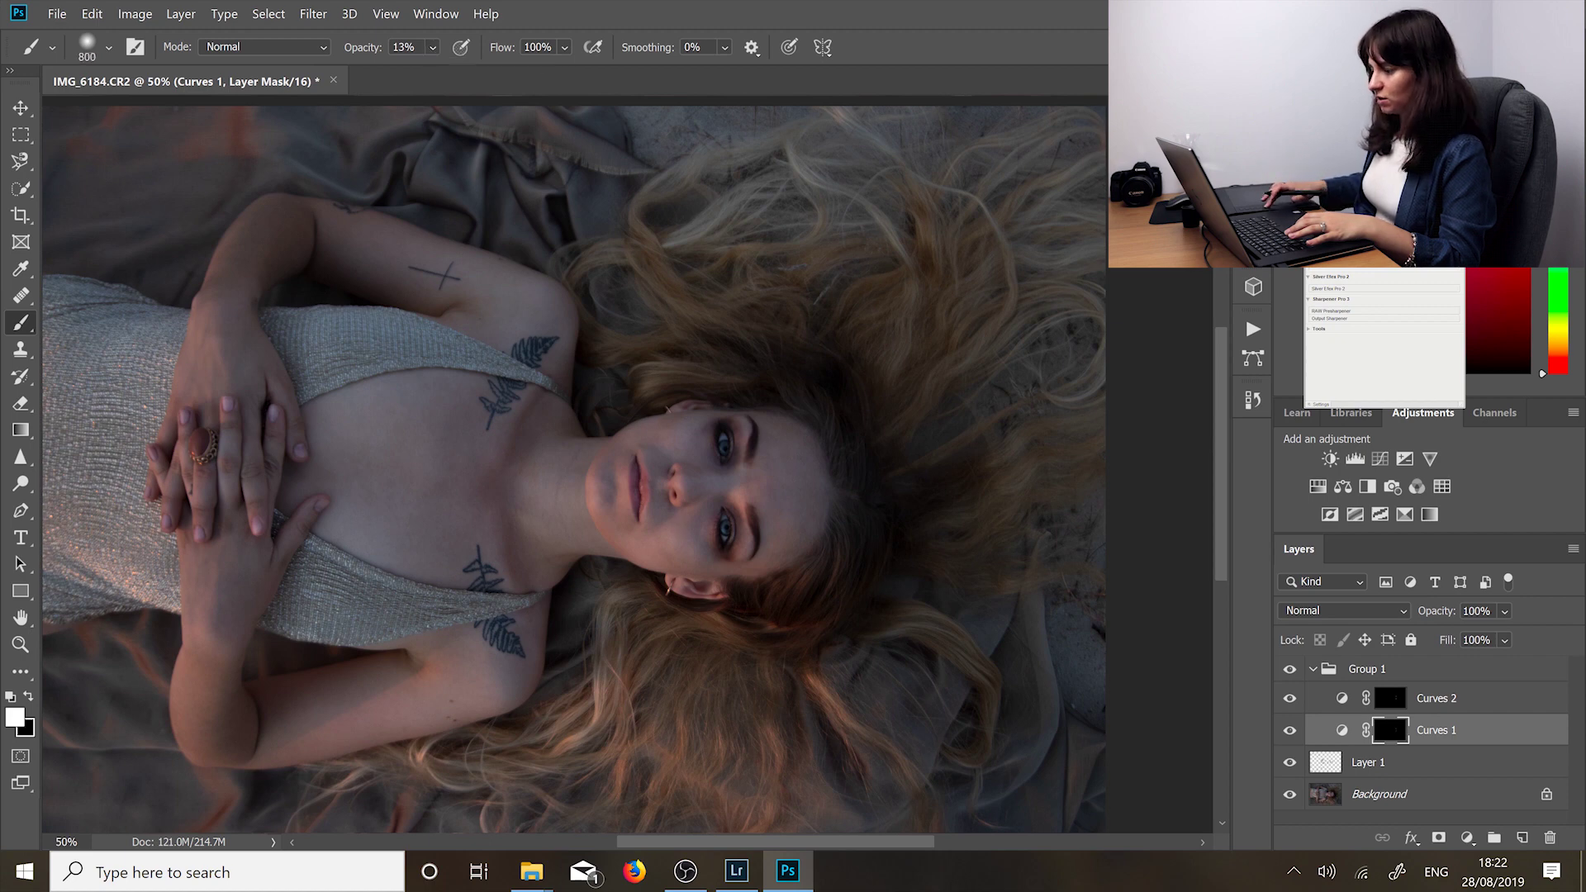
{"action": "key", "text": "bracketleft"}
{"action": "key", "text": "bracketleft"}
{"action": "key", "text": "bracketleft"}
{"action": "key", "text": "bracketleft"}
{"action": "key", "text": "bracketleft"}
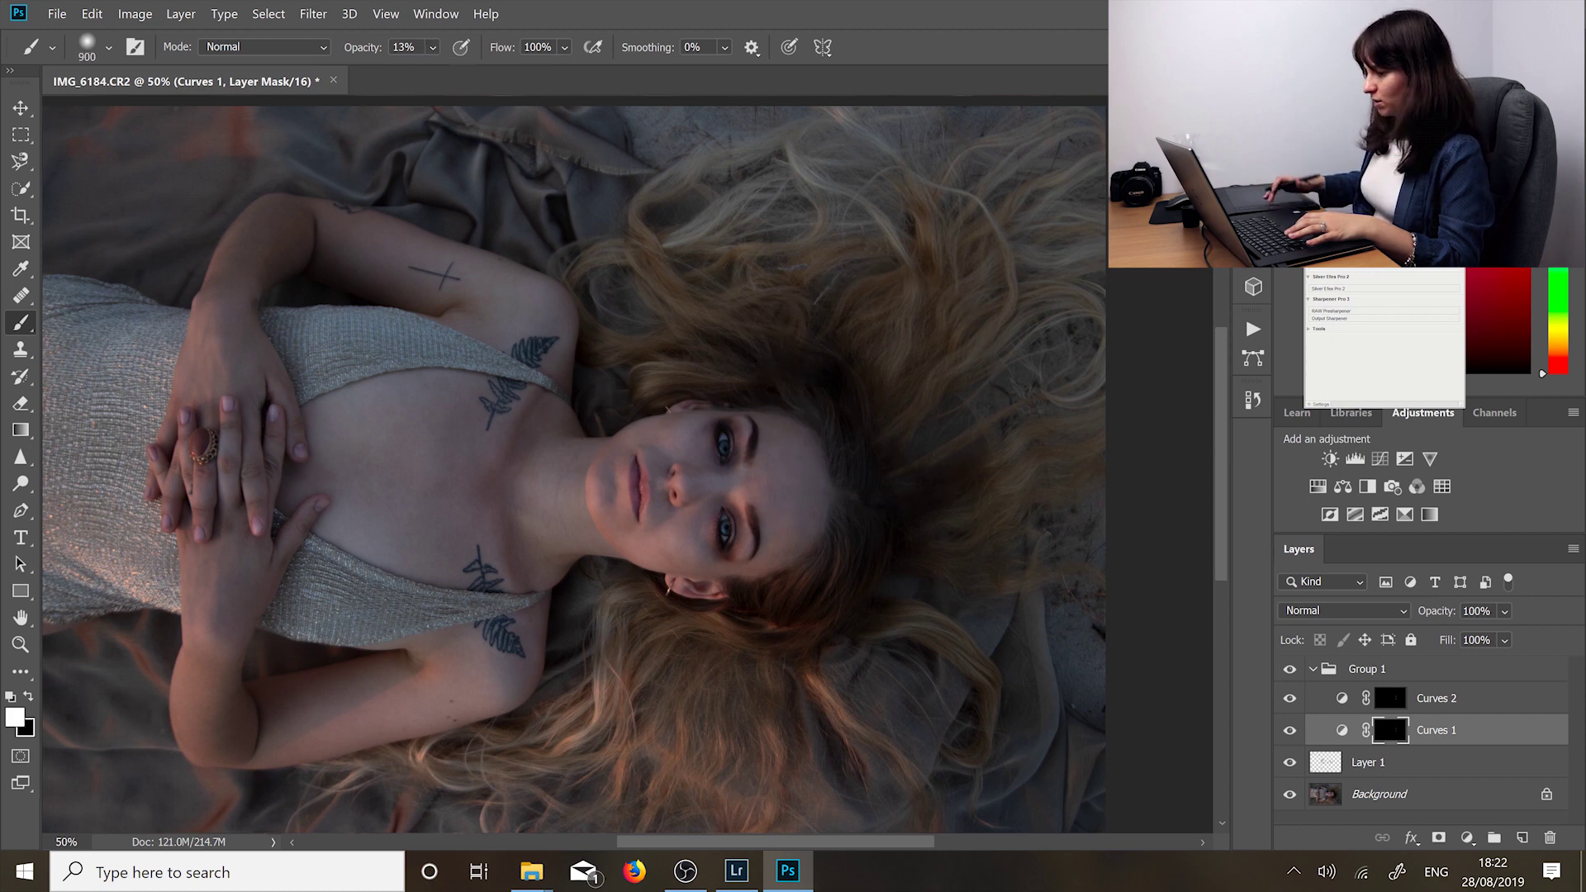
{"action": "key", "text": "bracketleft"}
{"action": "key", "text": "bracketleft"}
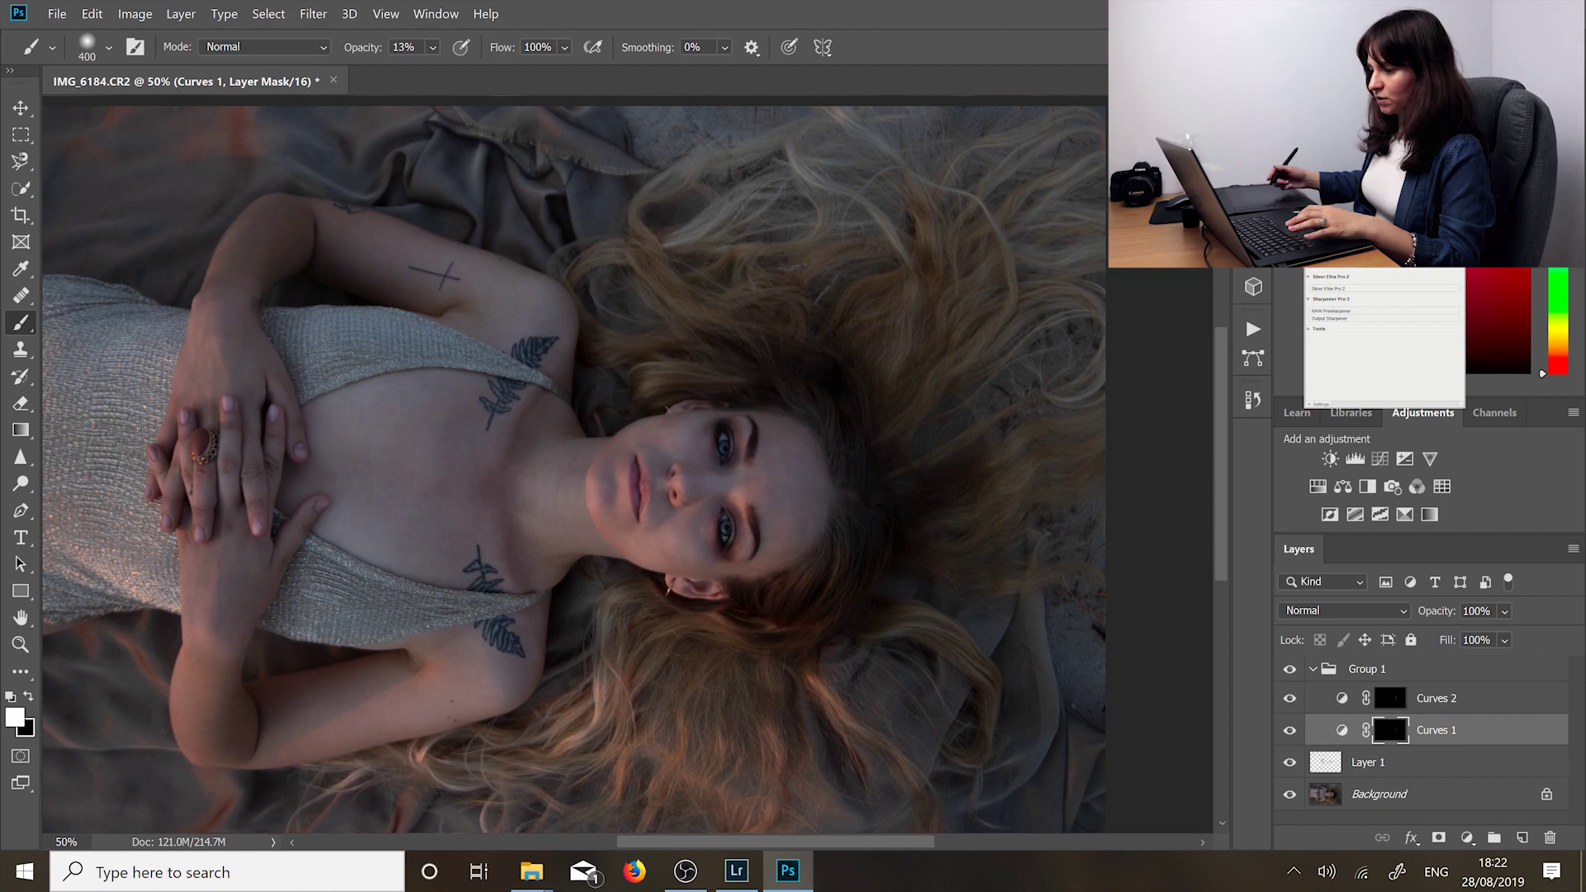
{"action": "key", "text": "space"}
{"action": "left_click_drag", "start_coordinate": [563, 479], "coordinate": [702, 417]}
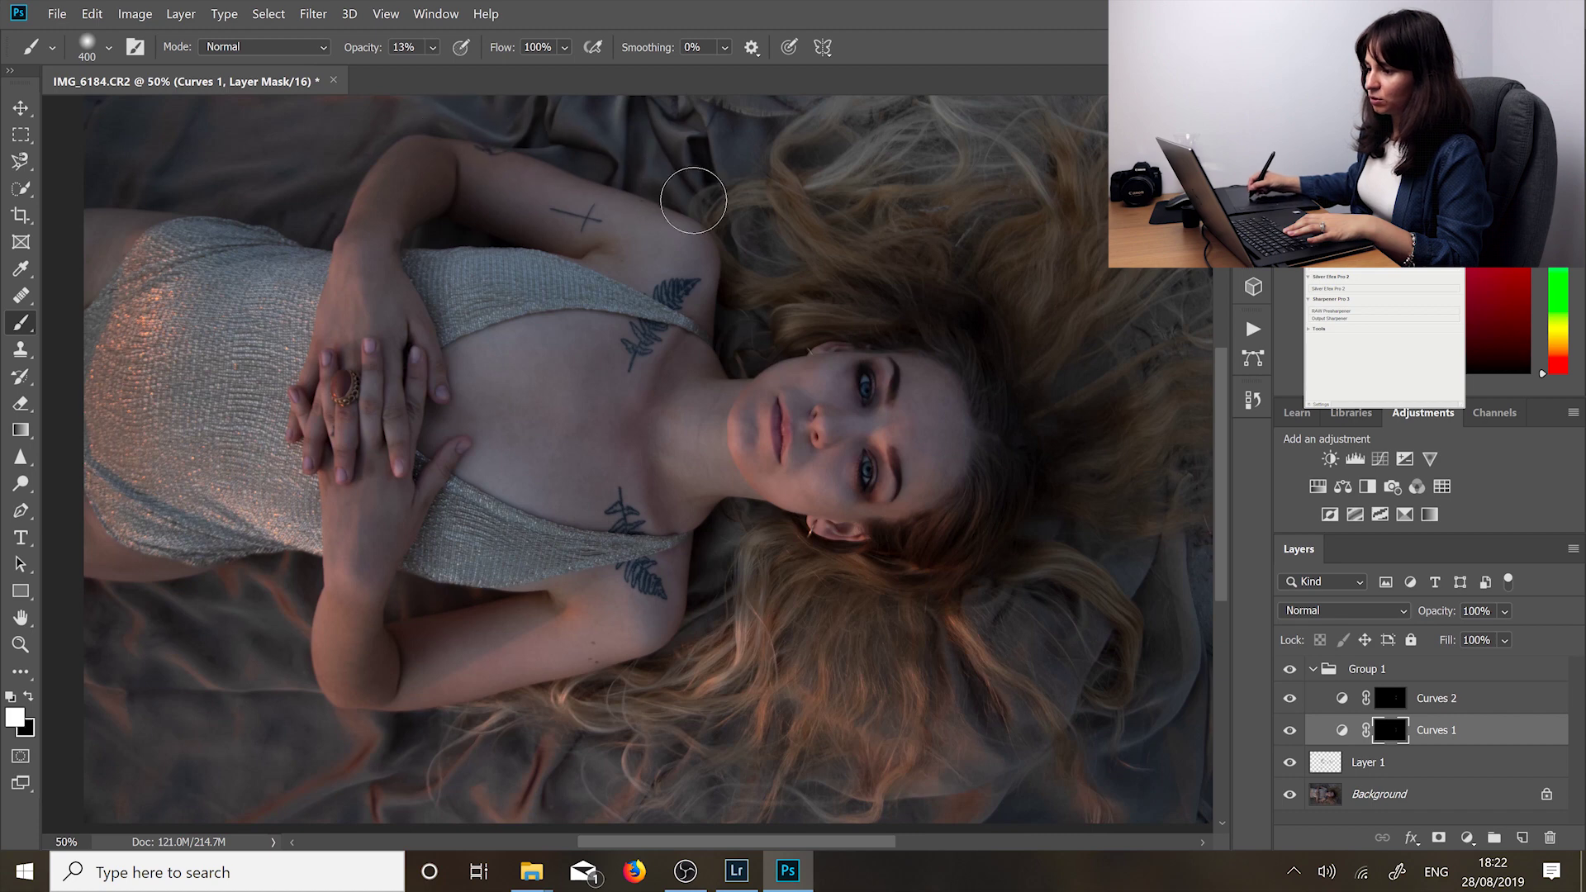
{"action": "mouse_move", "coordinate": [693, 200]}
{"action": "left_mouse_down"}
{"action": "mouse_move", "coordinate": [722, 239]}
{"action": "mouse_move", "coordinate": [721, 346]}
{"action": "mouse_move", "coordinate": [743, 360]}
{"action": "mouse_move", "coordinate": [699, 427]}
{"action": "mouse_move", "coordinate": [761, 518]}
{"action": "left_mouse_up"}
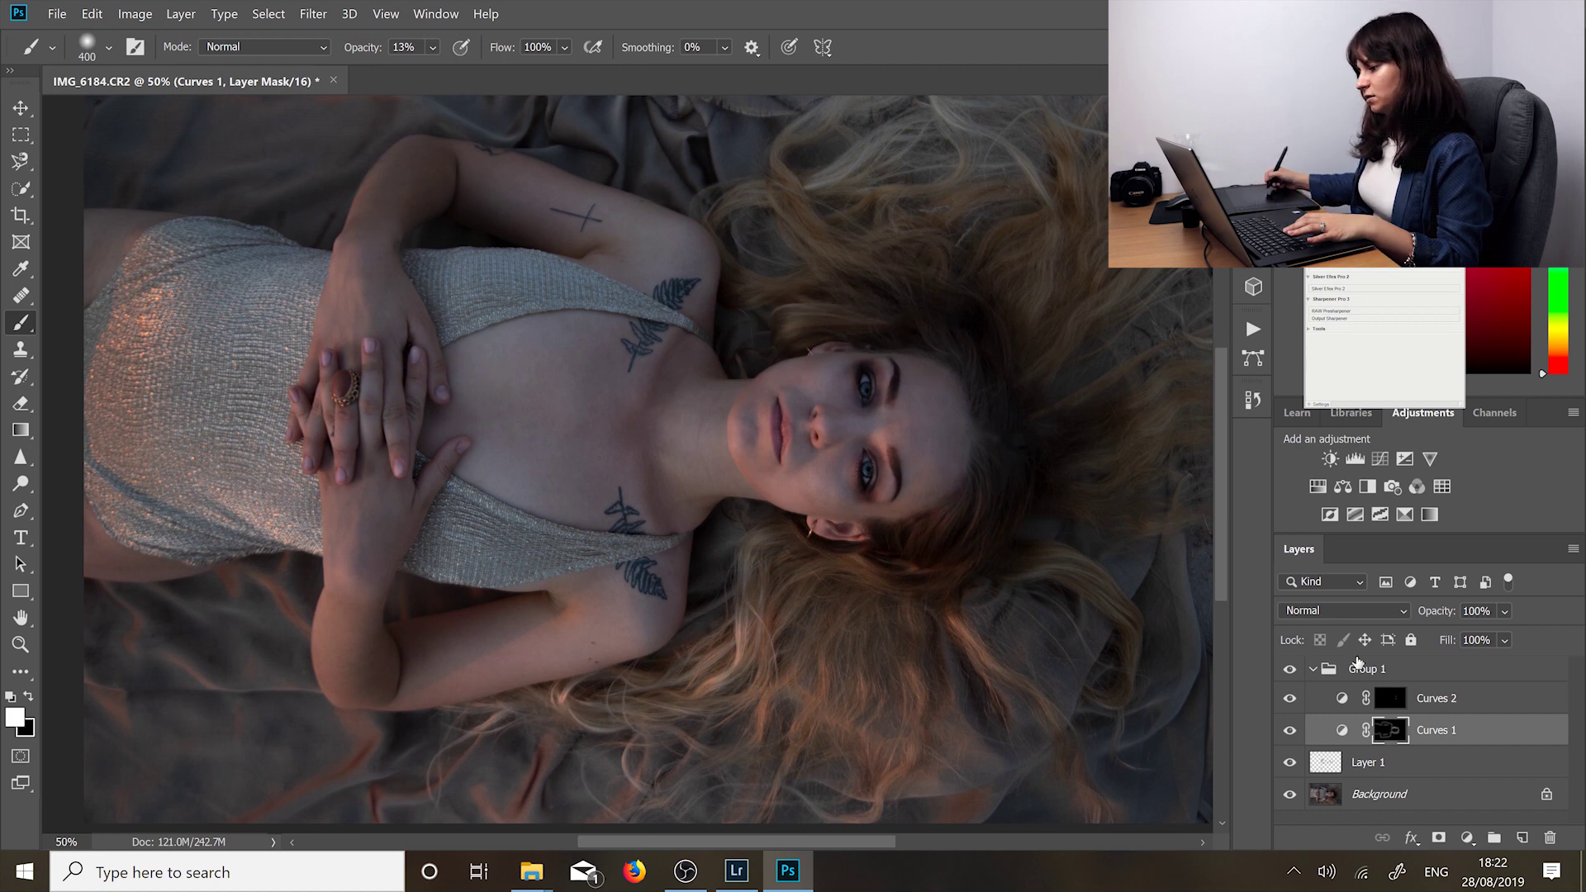
Step: On the Curves 2 mask, paint near the eye and face with a 175 brush
{"action": "left_click", "coordinate": [1388, 702]}
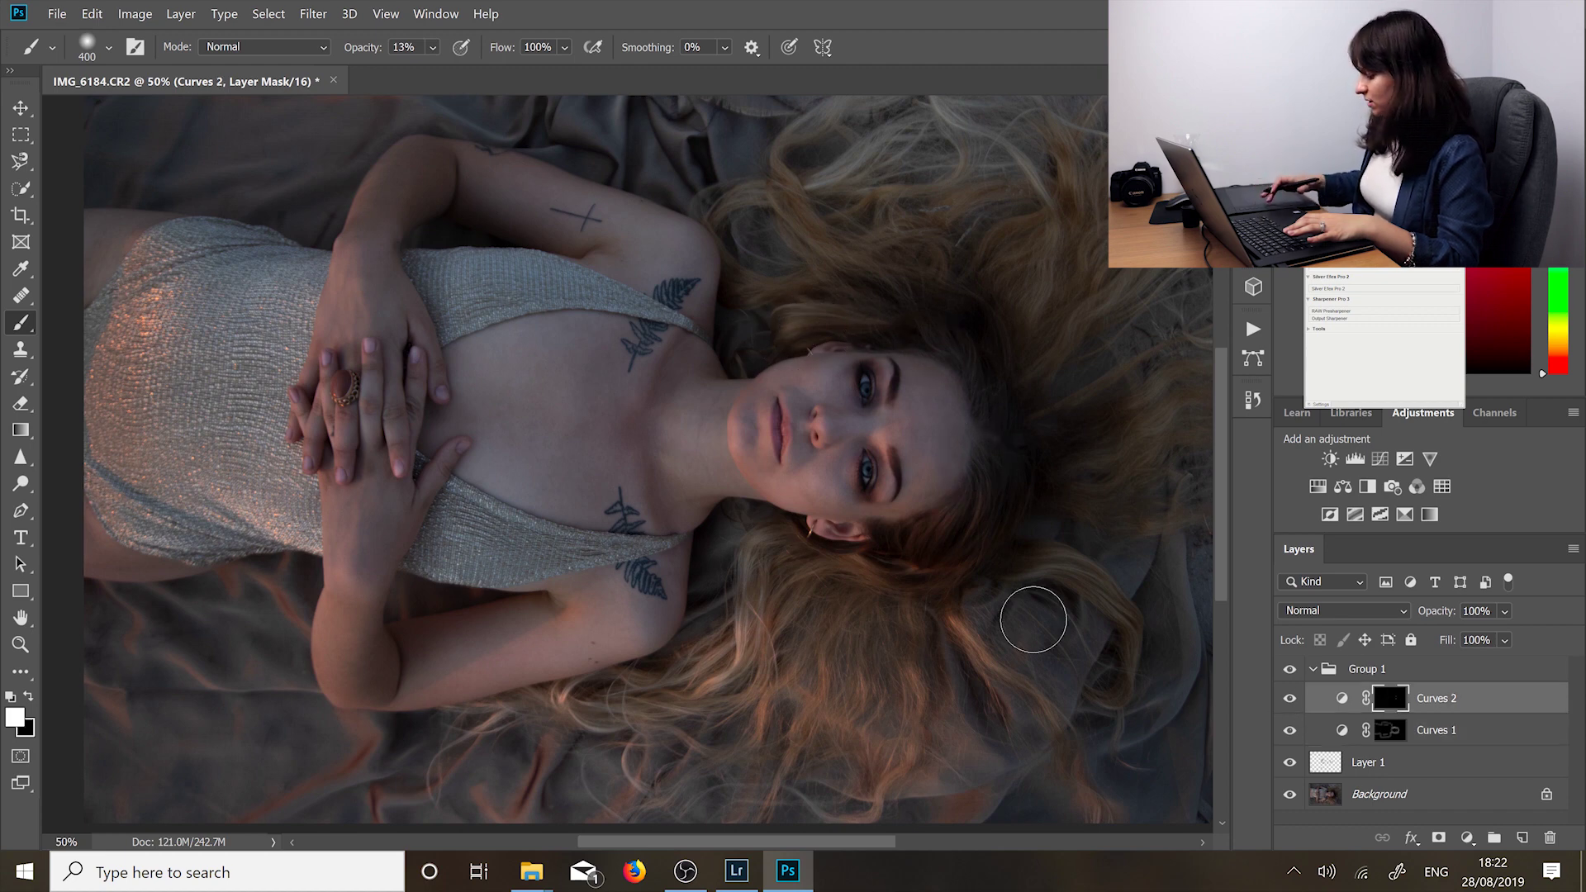
{"action": "key", "text": "bracketleft"}
{"action": "key", "text": "bracketleft"}
{"action": "key", "text": "bracketleft"}
{"action": "key", "text": "bracketleft"}
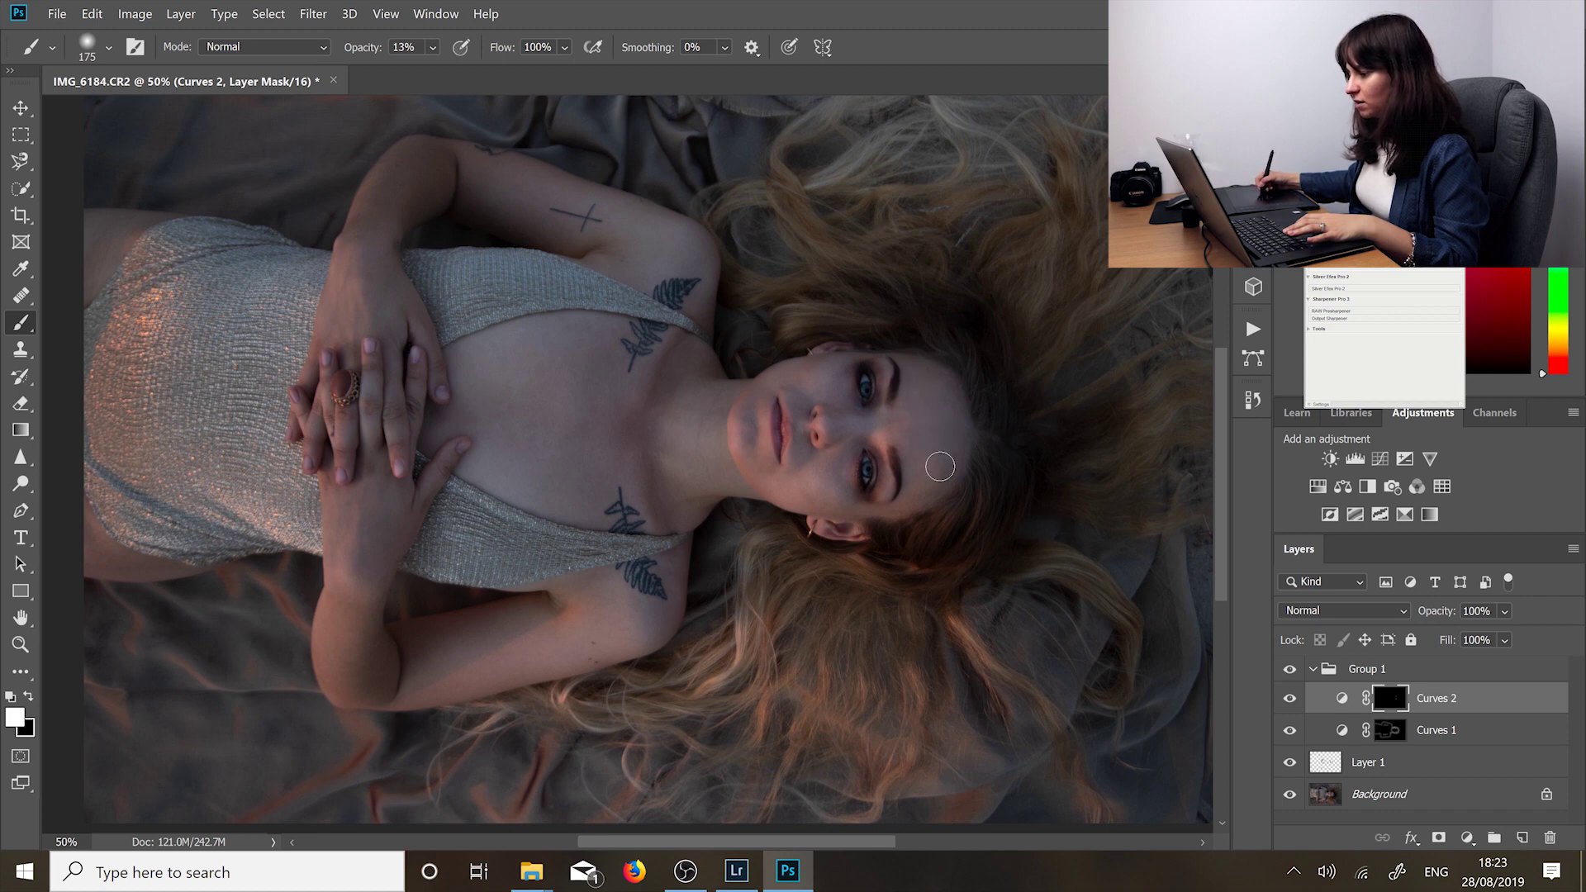
{"action": "left_click_drag", "start_coordinate": [940, 467], "coordinate": [962, 456]}
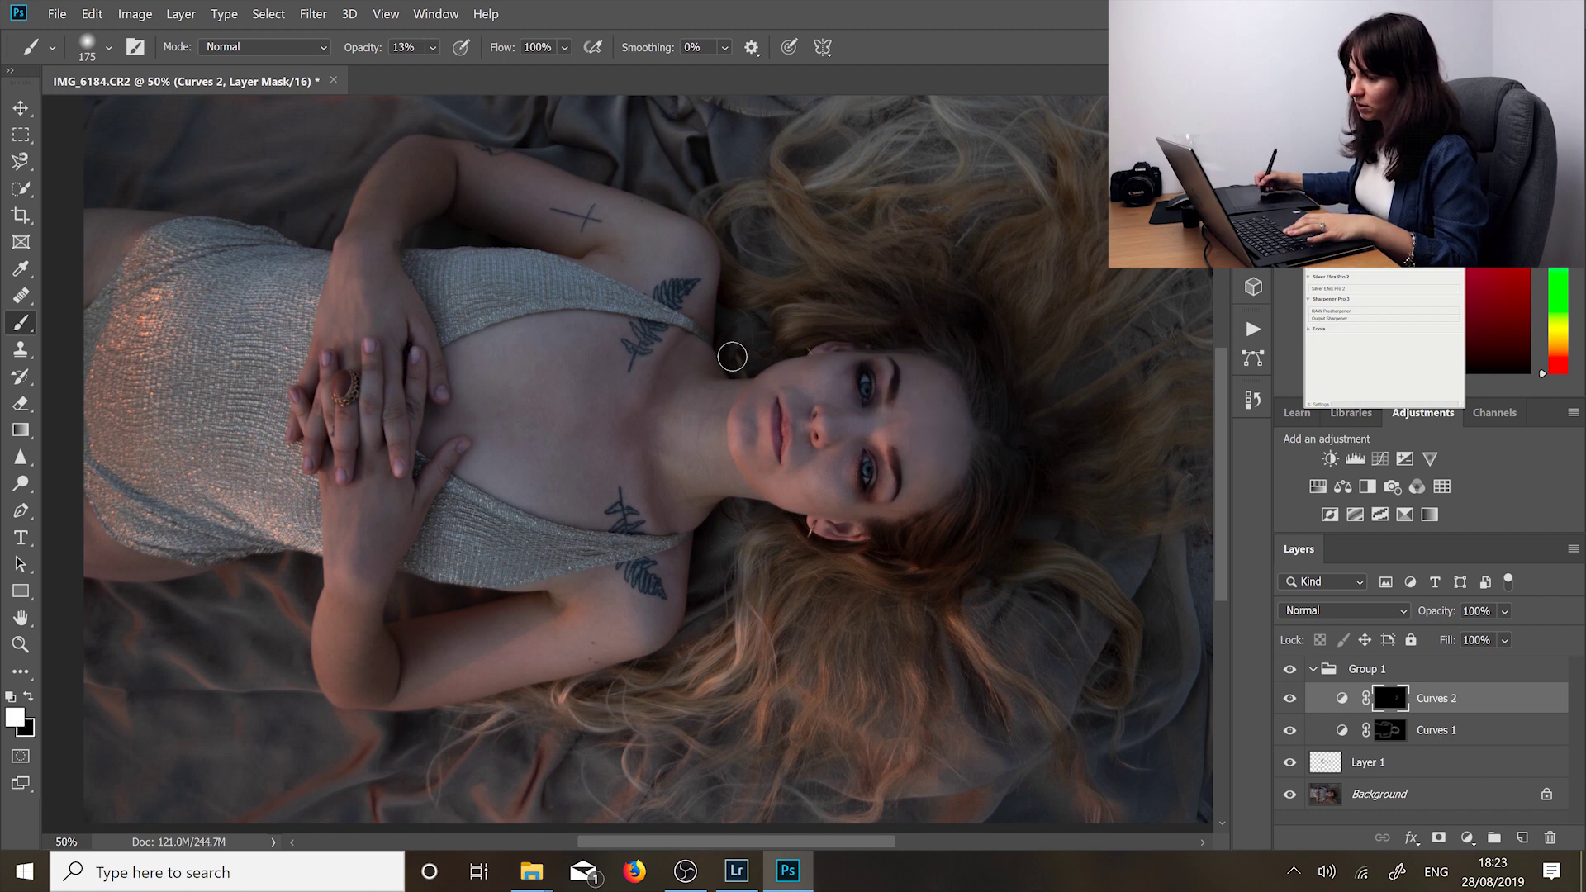
{"action": "mouse_move", "coordinate": [732, 357]}
{"action": "left_mouse_down"}
{"action": "mouse_move", "coordinate": [619, 298]}
{"action": "mouse_move", "coordinate": [603, 332]}
{"action": "mouse_move", "coordinate": [629, 374]}
{"action": "mouse_move", "coordinate": [674, 335]}
{"action": "mouse_move", "coordinate": [635, 412]}
{"action": "mouse_move", "coordinate": [642, 526]}
{"action": "mouse_move", "coordinate": [556, 519]}
{"action": "mouse_move", "coordinate": [546, 355]}
{"action": "mouse_move", "coordinate": [609, 179]}
{"action": "left_mouse_up"}
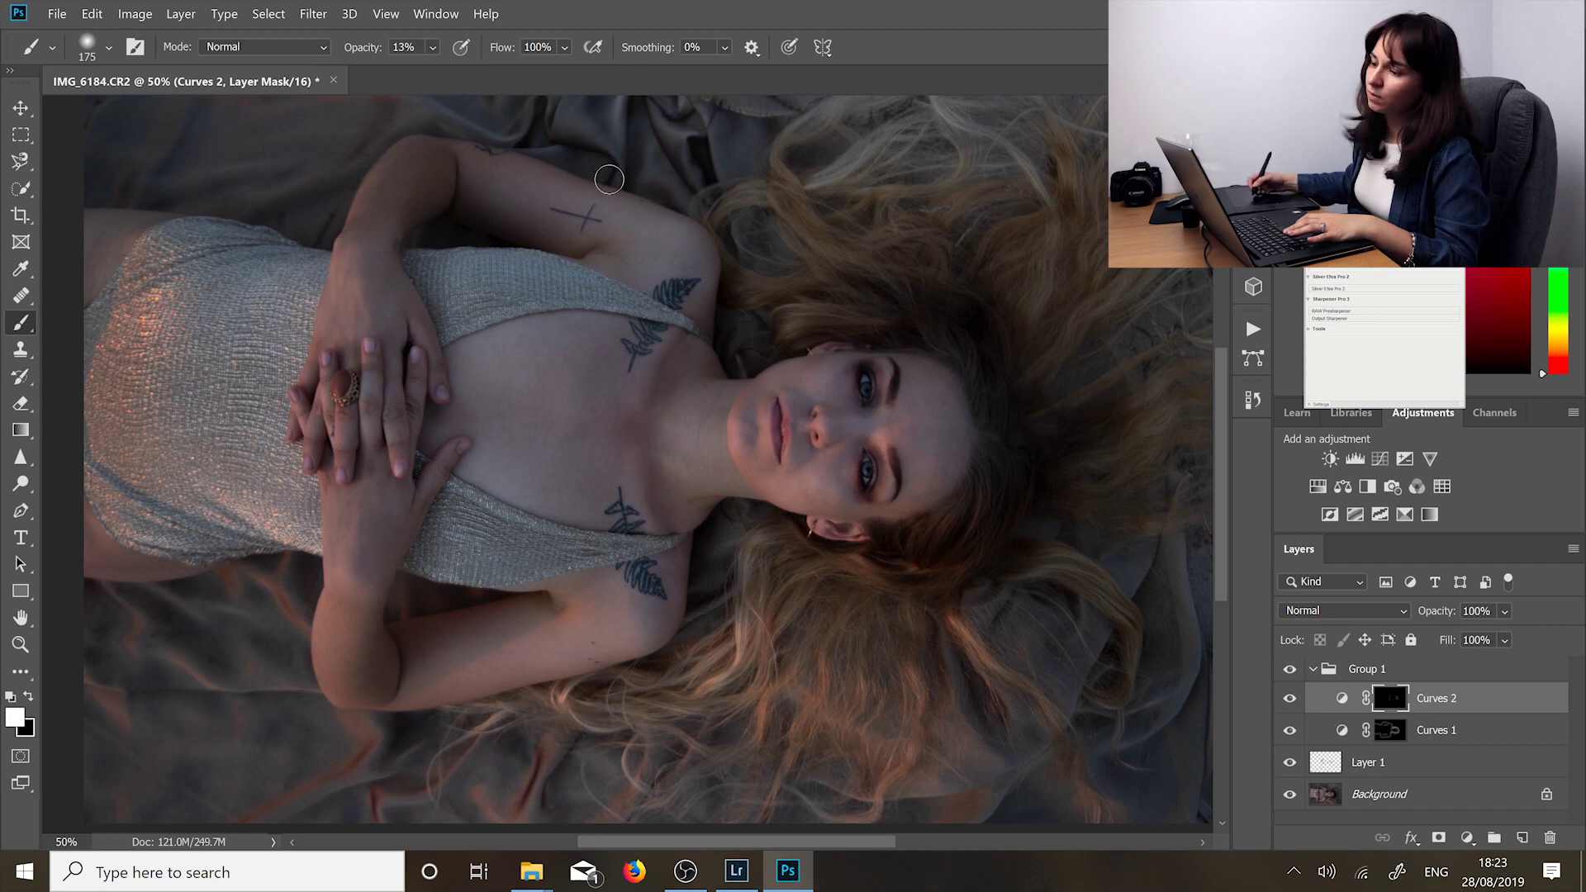
{"action": "left_click_drag", "start_coordinate": [828, 402], "coordinate": [841, 367]}
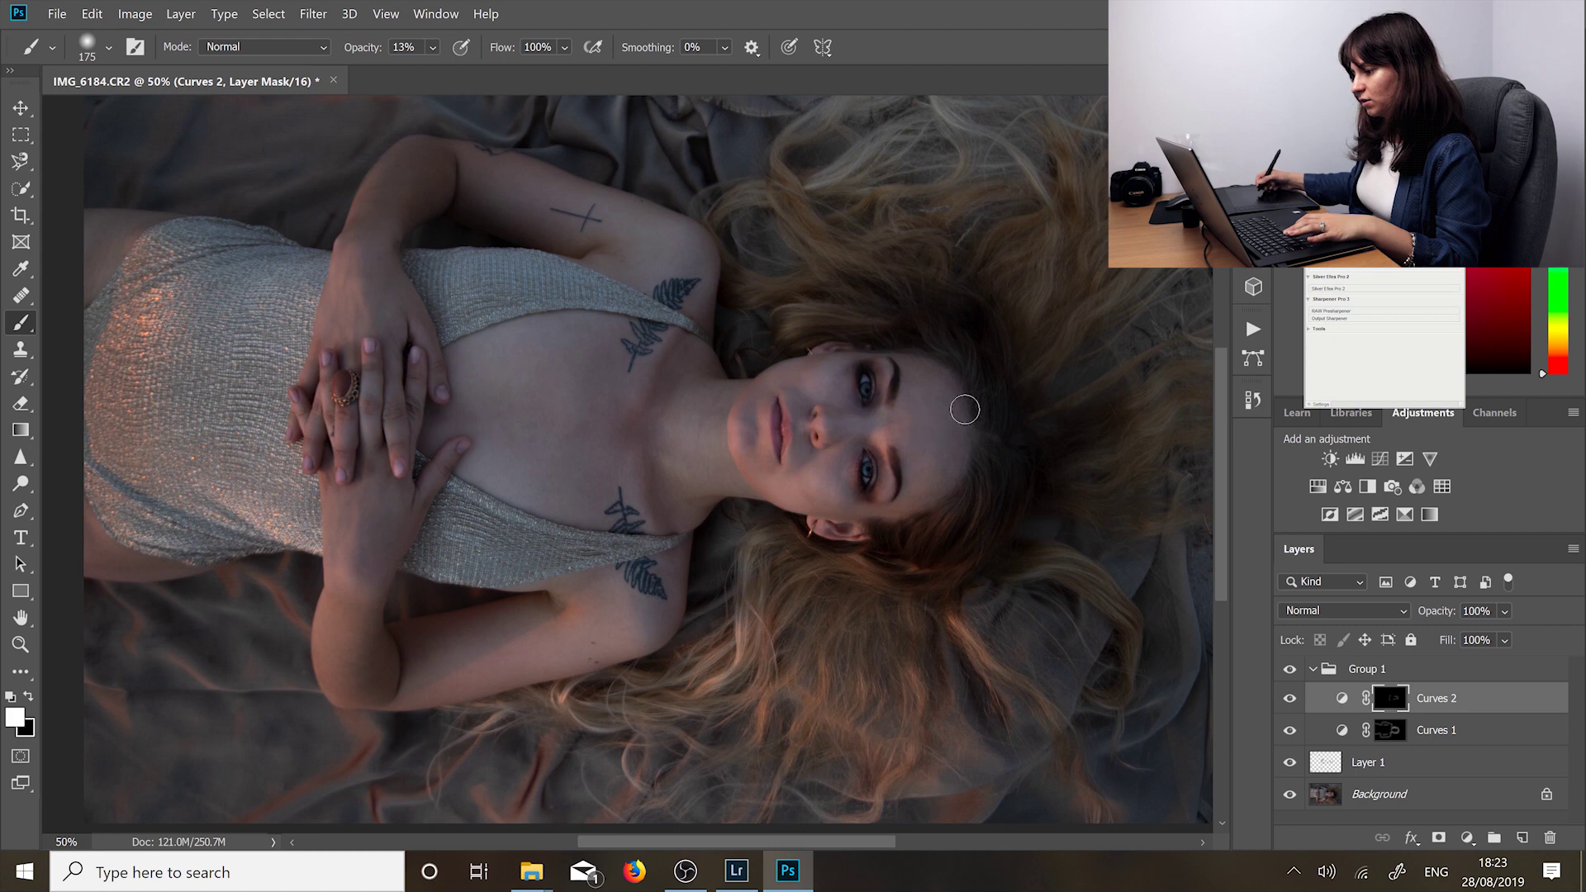
Step: With a 300 brush, paint Curves 2 along the upper arm and forearm, then Curves 1 down to the hands
{"action": "key", "text": "alt+bracketleft"}
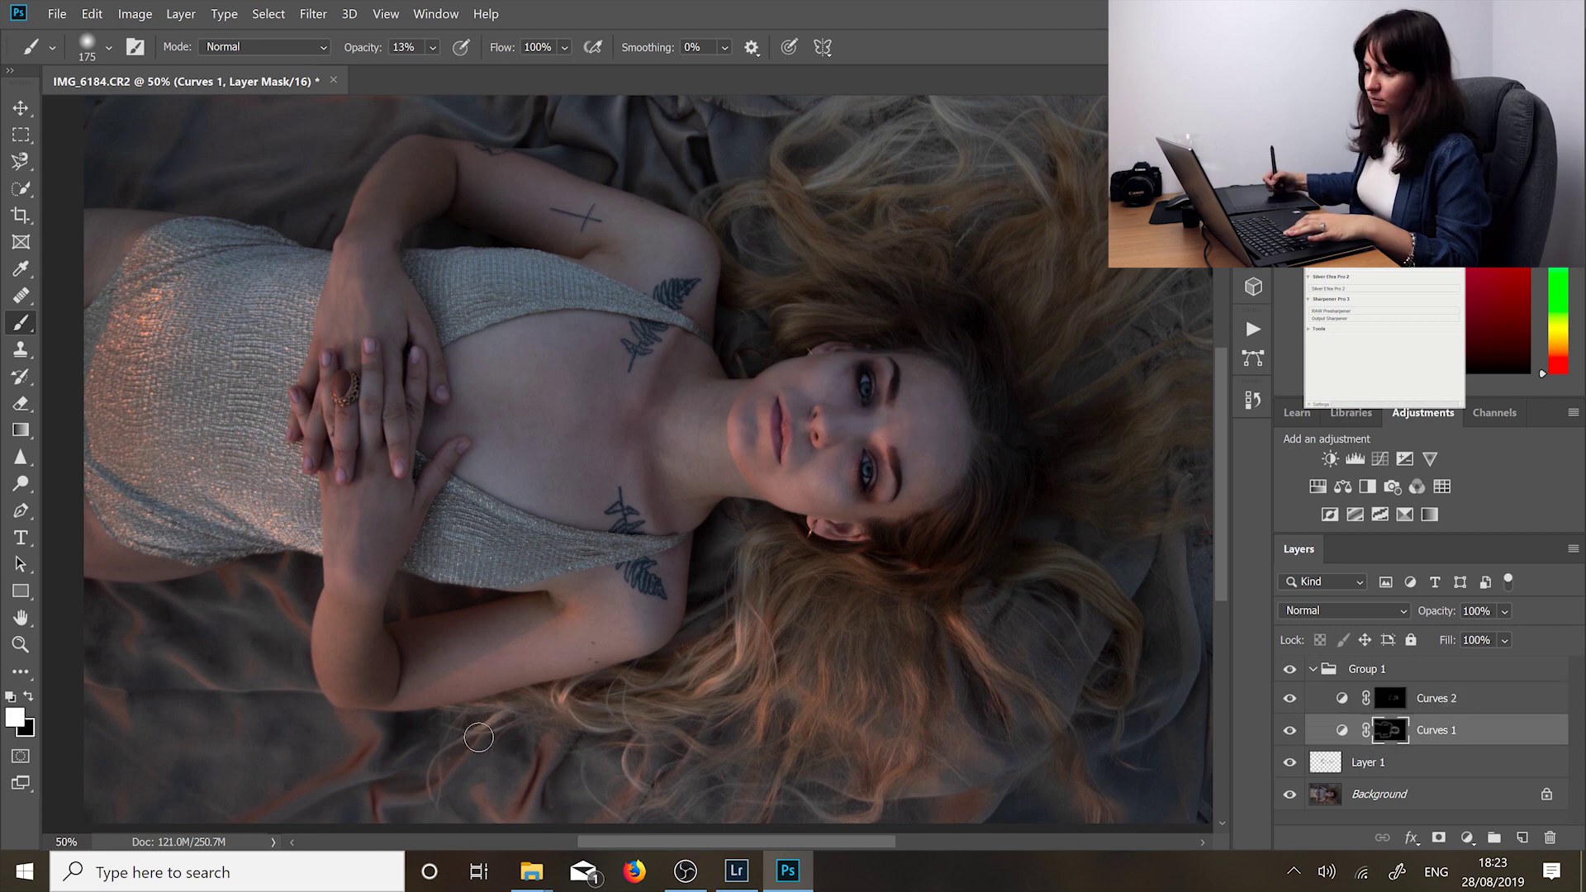
{"action": "key", "text": "bracketright"}
{"action": "key", "text": "bracketright"}
{"action": "key", "text": "bracketright"}
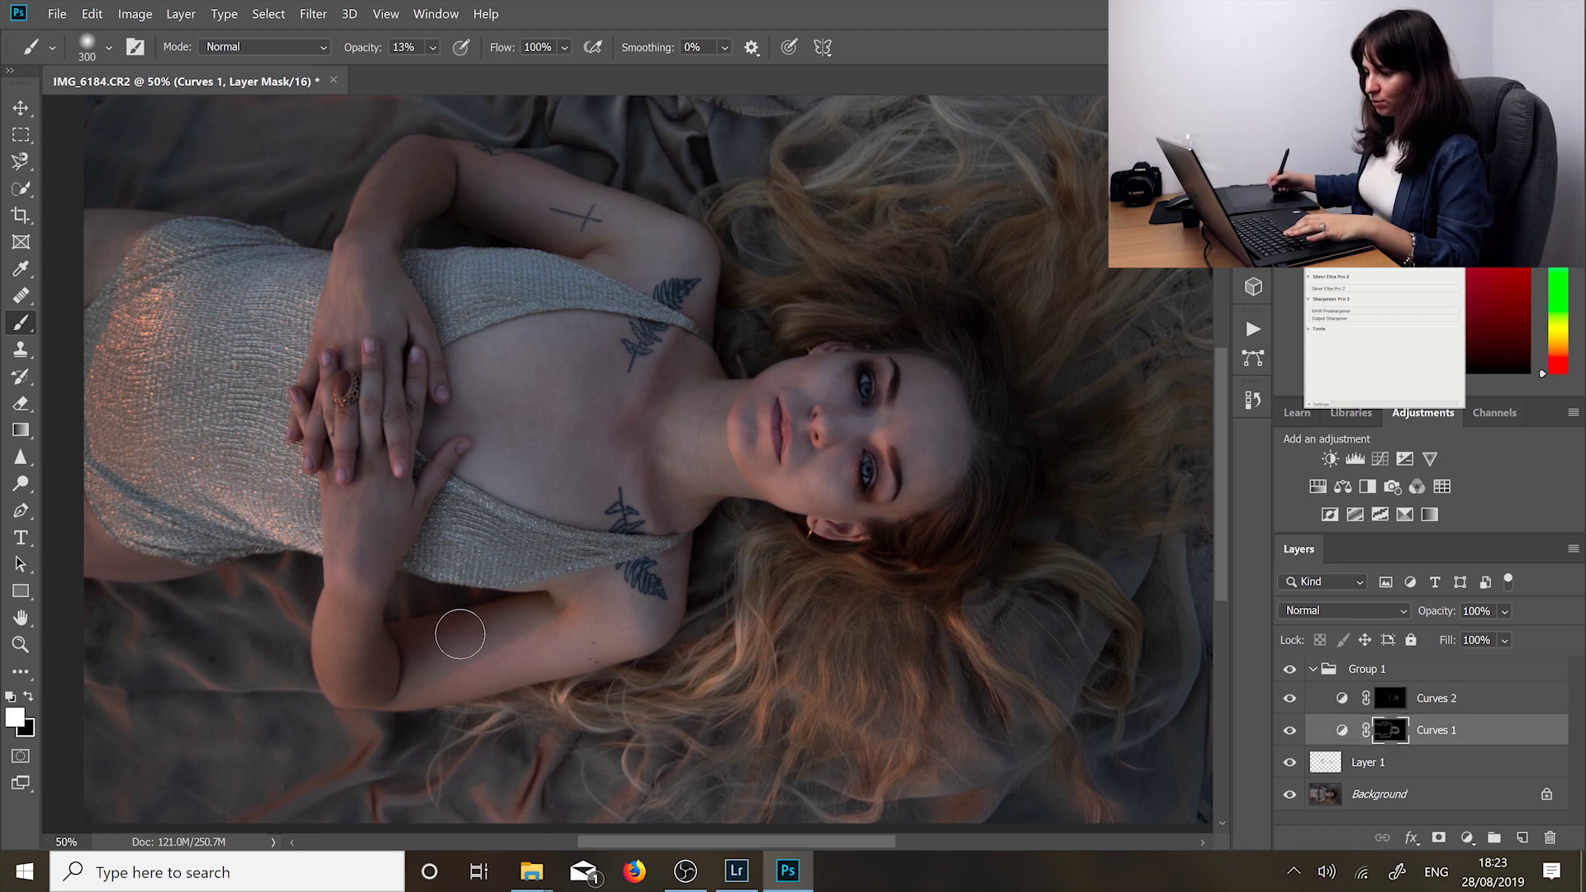
{"action": "left_click", "coordinate": [1391, 699]}
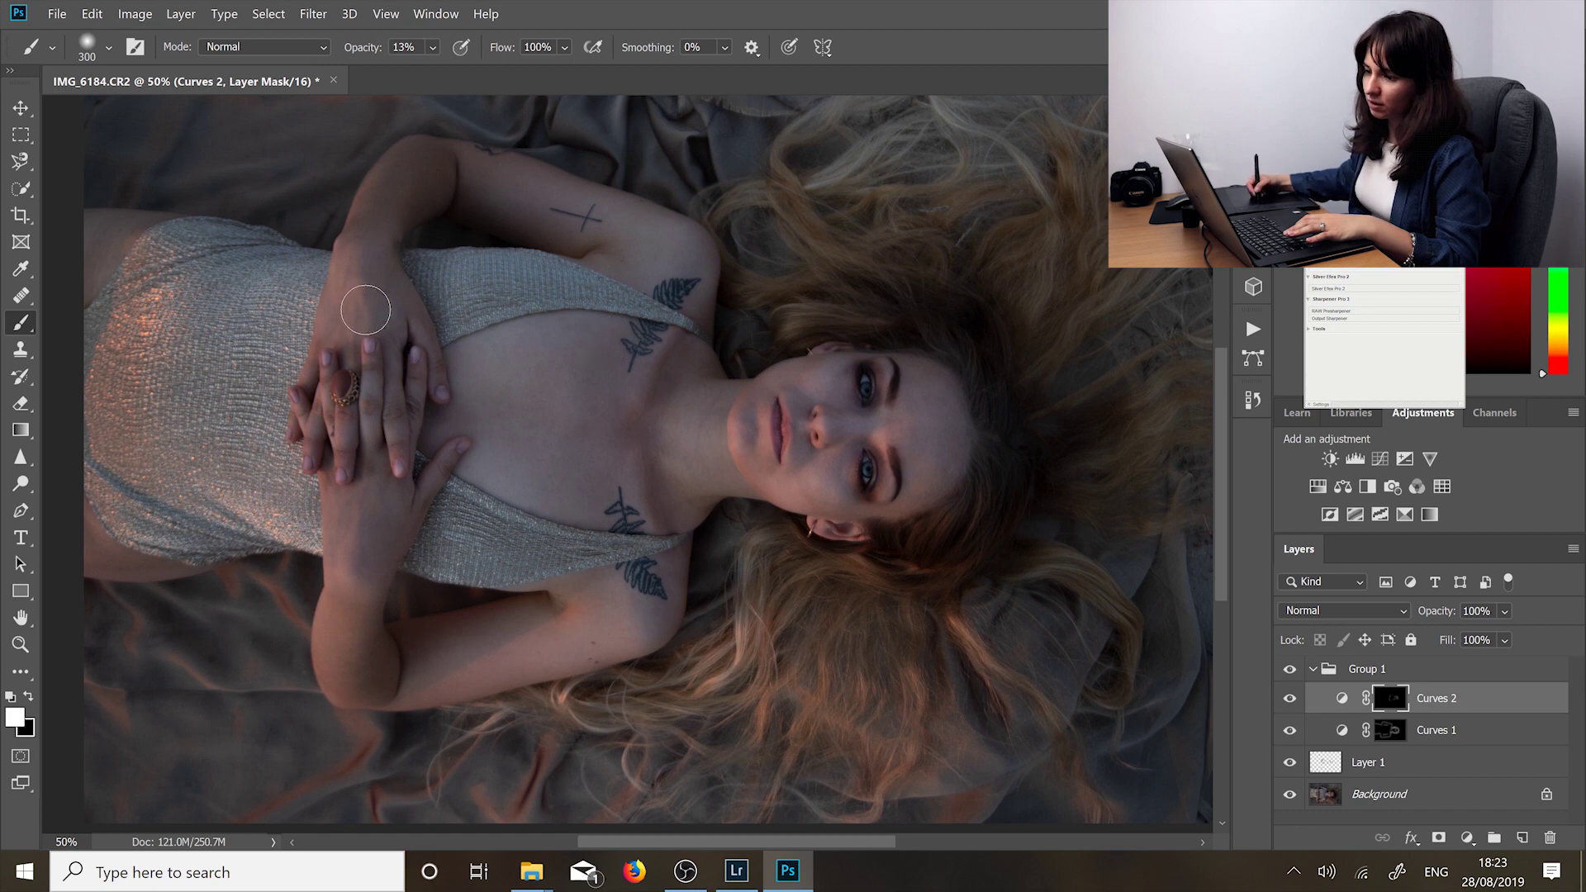
{"action": "mouse_move", "coordinate": [386, 198]}
{"action": "left_mouse_down"}
{"action": "mouse_move", "coordinate": [423, 161]}
{"action": "mouse_move", "coordinate": [550, 184]}
{"action": "mouse_move", "coordinate": [481, 177]}
{"action": "mouse_move", "coordinate": [572, 194]}
{"action": "mouse_move", "coordinate": [661, 234]}
{"action": "left_mouse_up"}
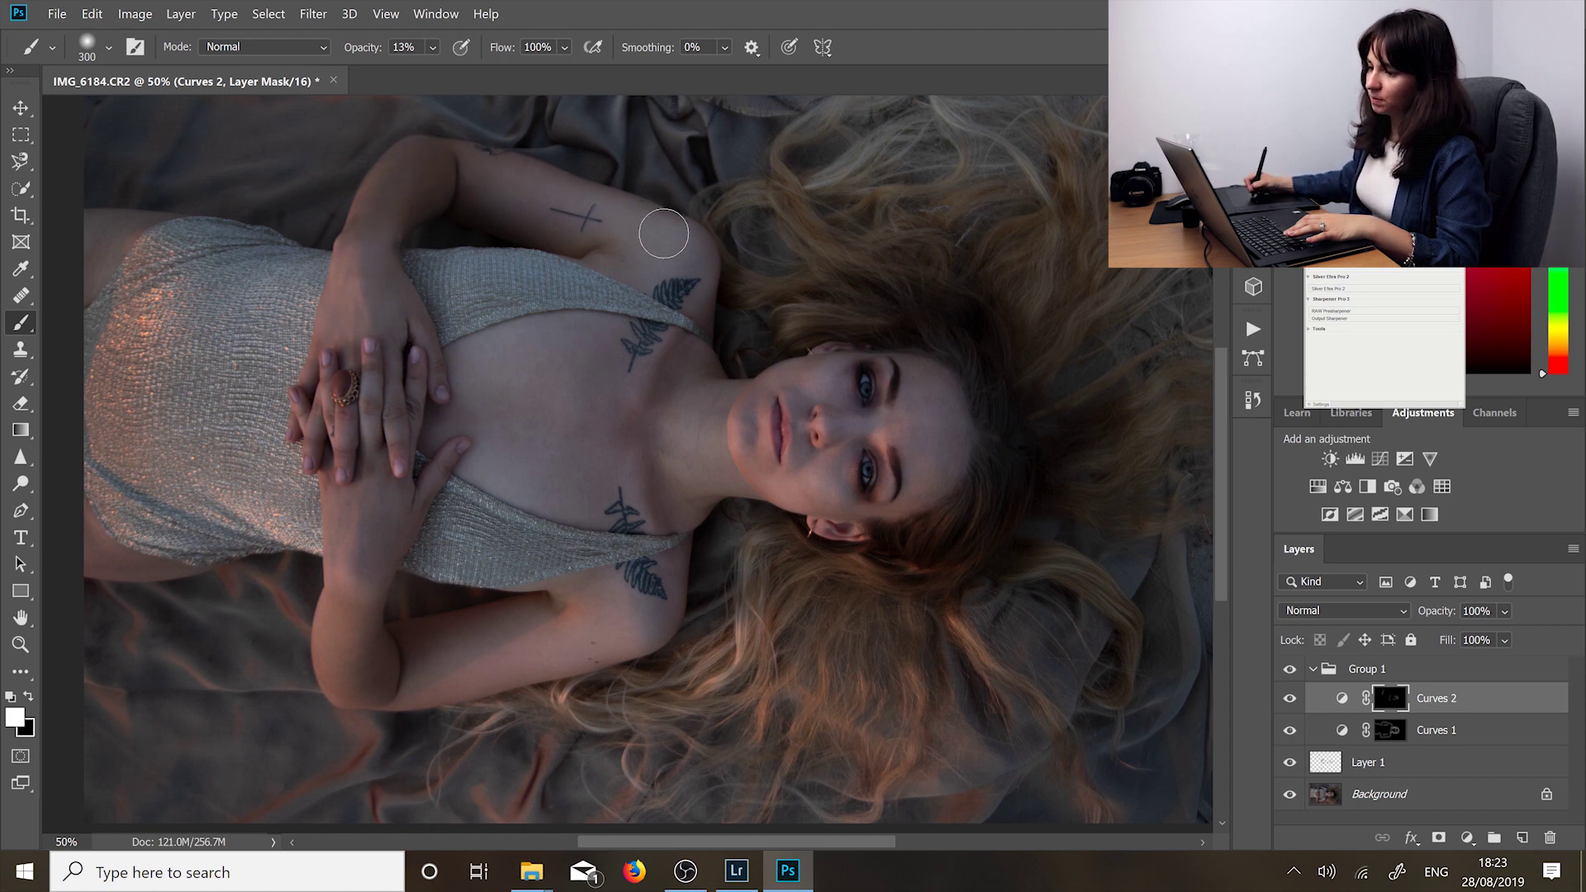
{"action": "mouse_move", "coordinate": [361, 602]}
{"action": "left_mouse_down"}
{"action": "mouse_move", "coordinate": [367, 513]}
{"action": "mouse_move", "coordinate": [357, 649]}
{"action": "mouse_move", "coordinate": [457, 669]}
{"action": "left_mouse_up"}
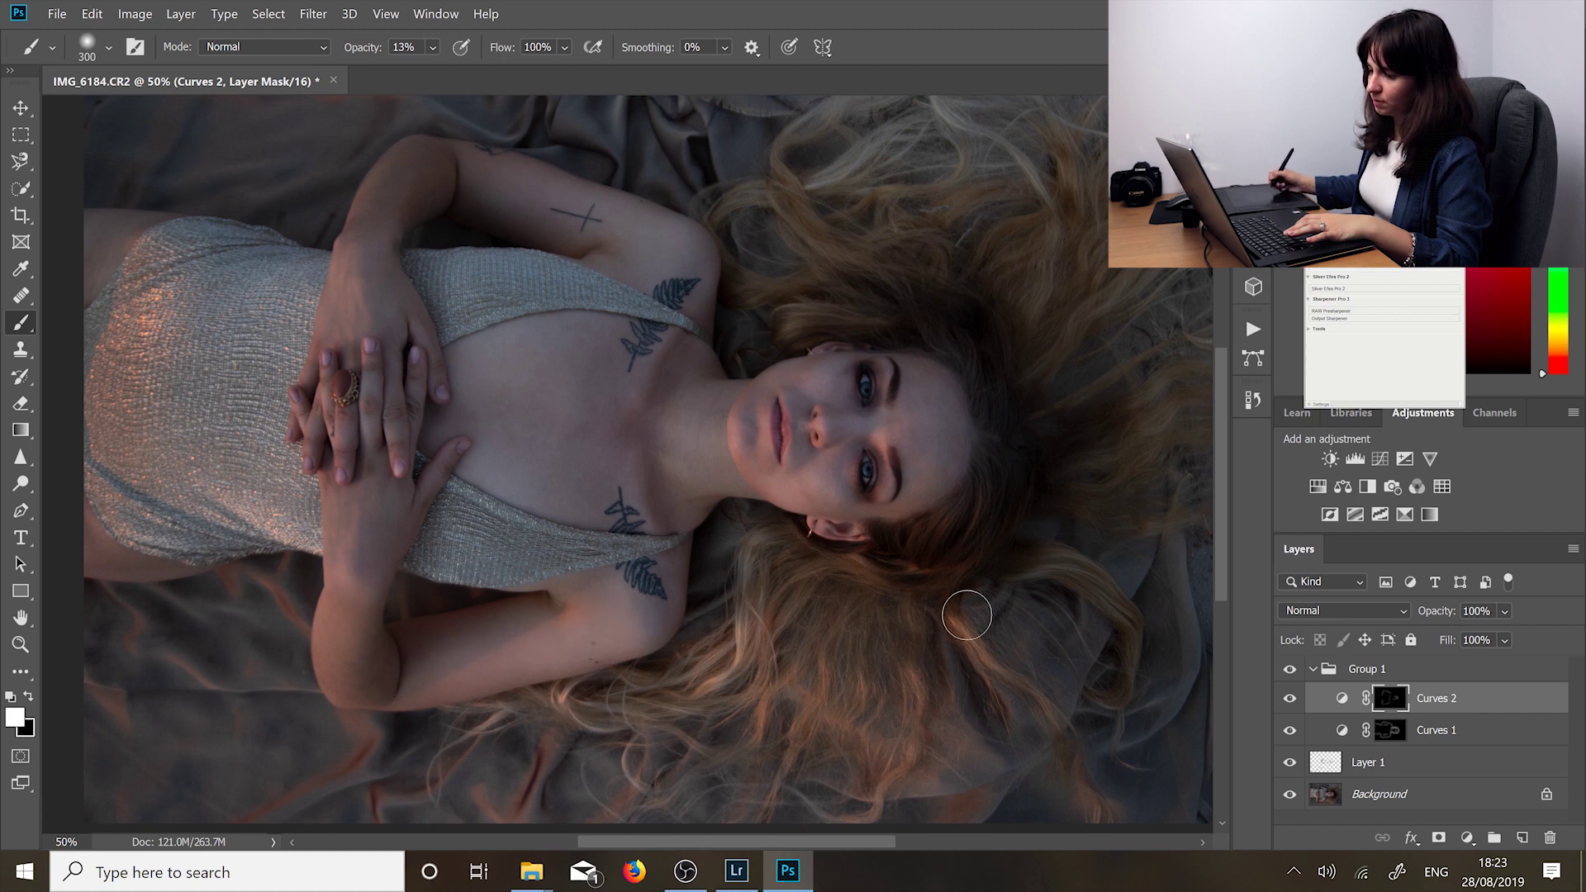
{"action": "left_click", "coordinate": [1391, 730]}
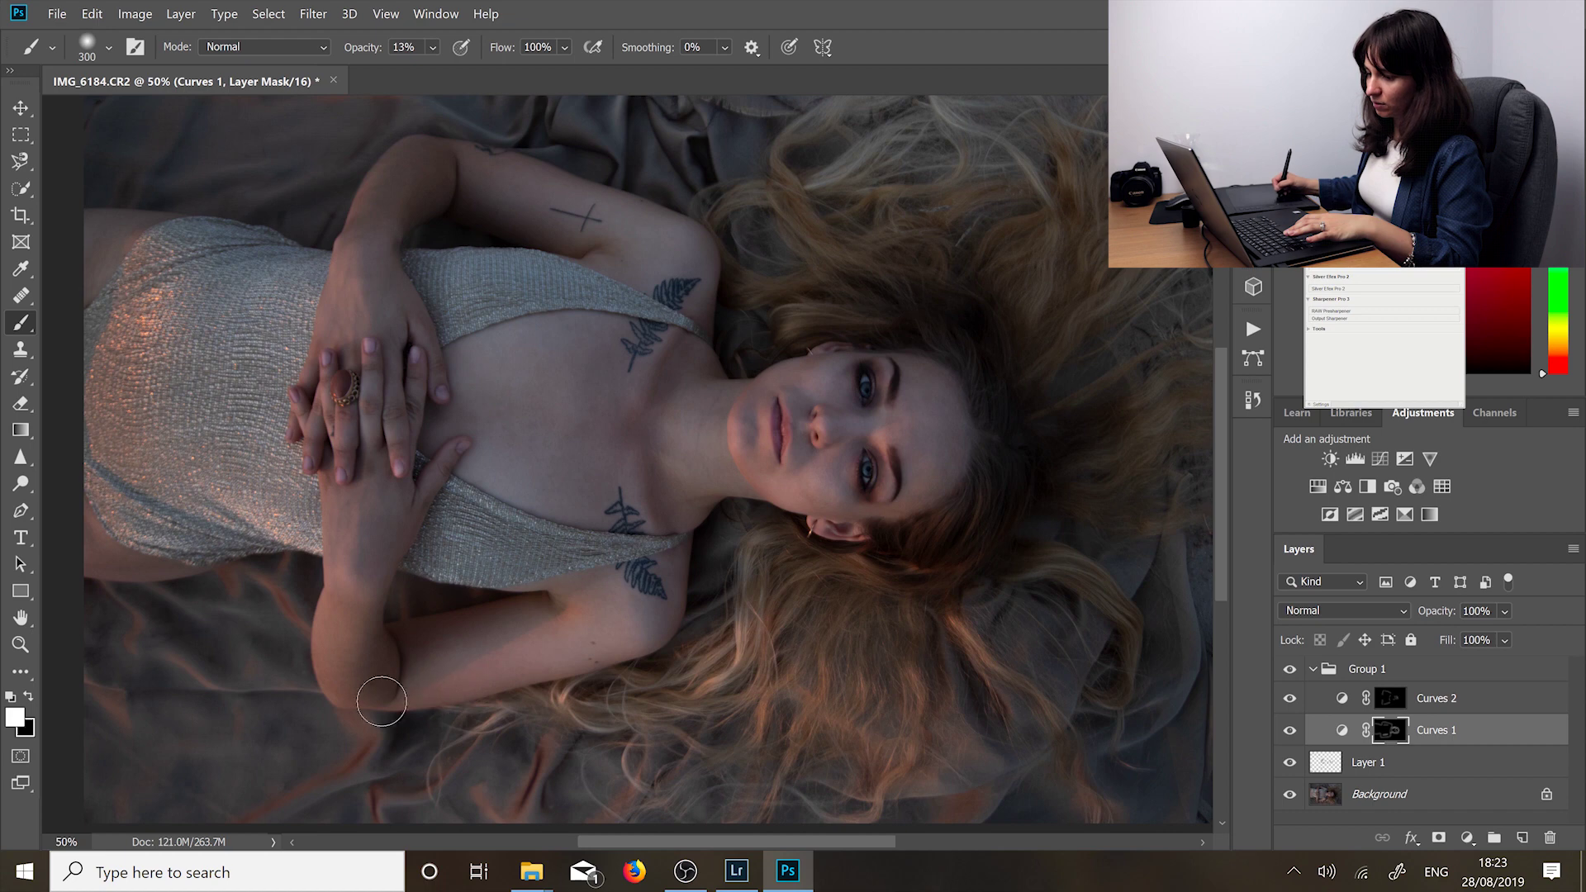
{"action": "mouse_move", "coordinate": [338, 526]}
{"action": "left_mouse_down"}
{"action": "mouse_move", "coordinate": [319, 652]}
{"action": "mouse_move", "coordinate": [401, 660]}
{"action": "left_mouse_up"}
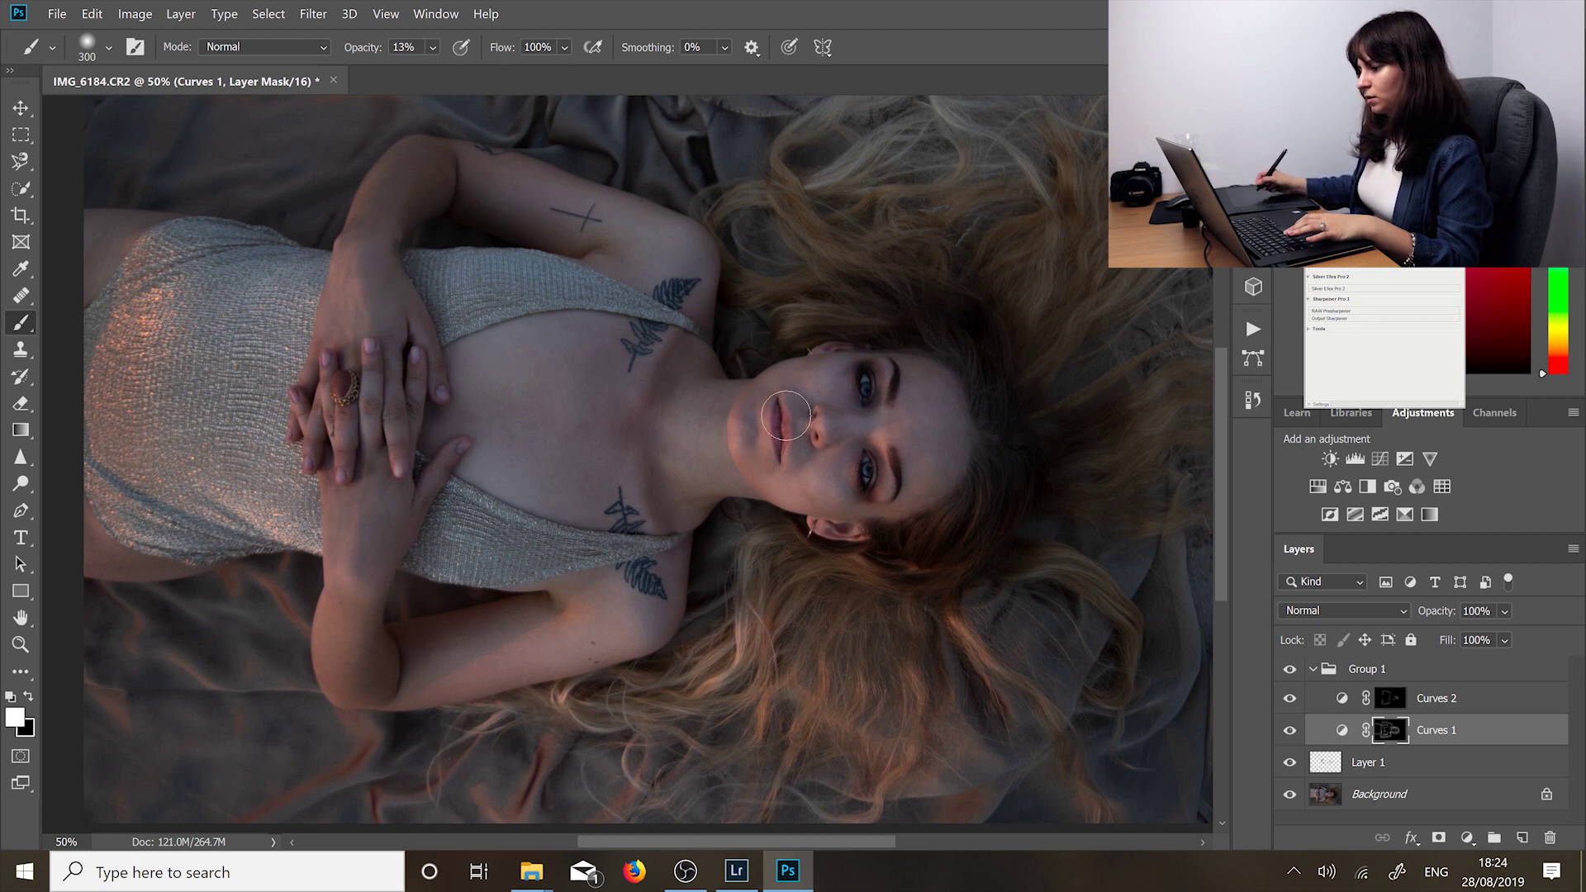
Step: Zoom to 200% on the face and switch between the Curves 2 and Curves 1 masks
{"action": "key", "text": "ctrl+1"}
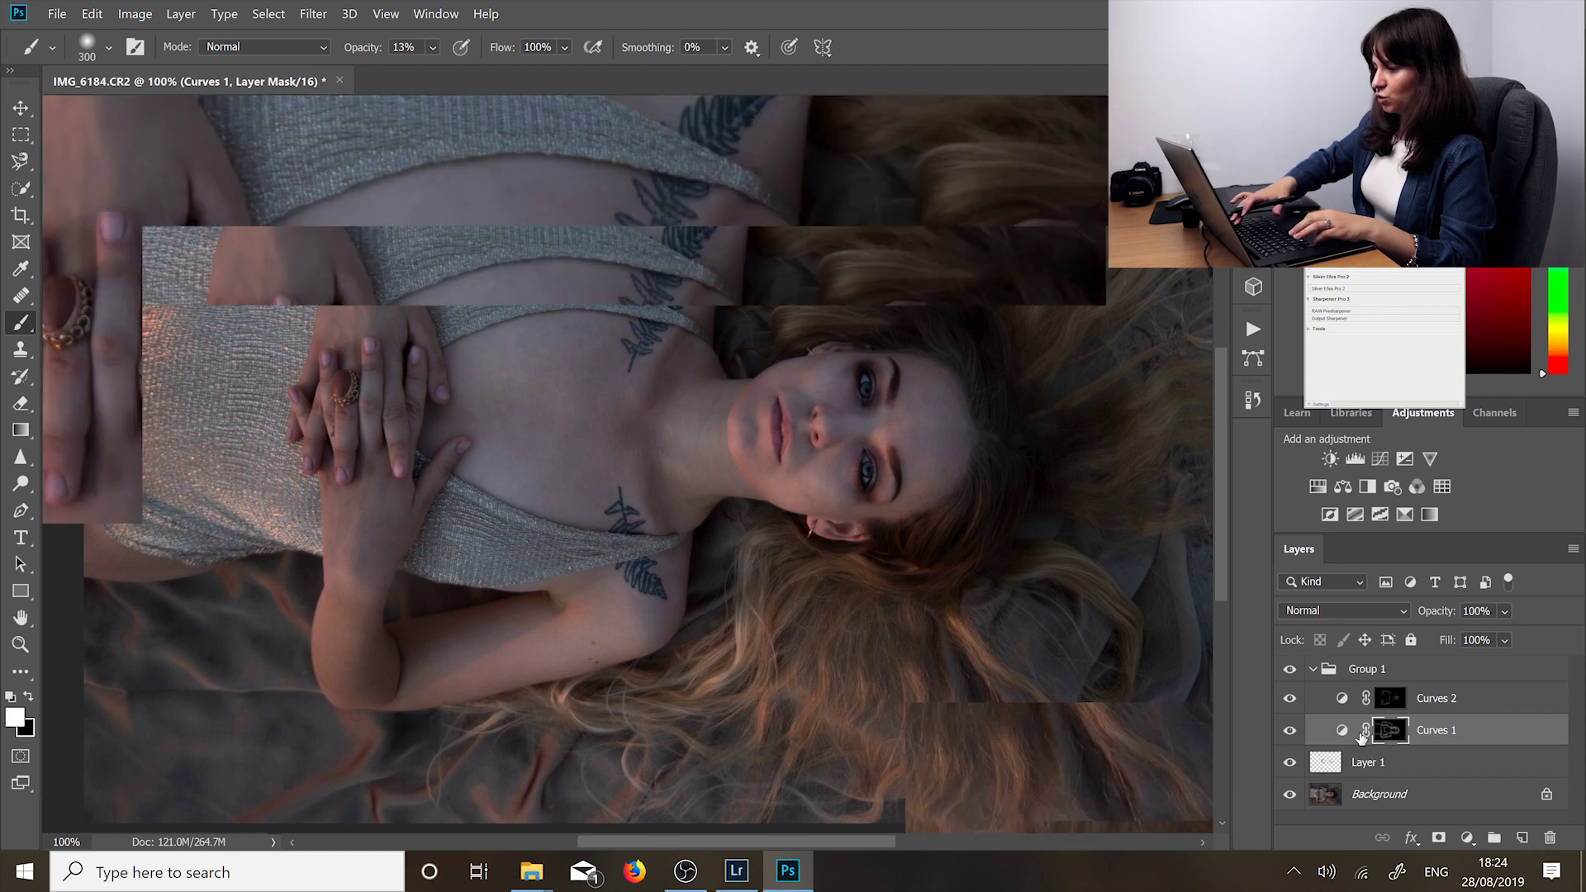
{"action": "key", "text": "ctrl+plus"}
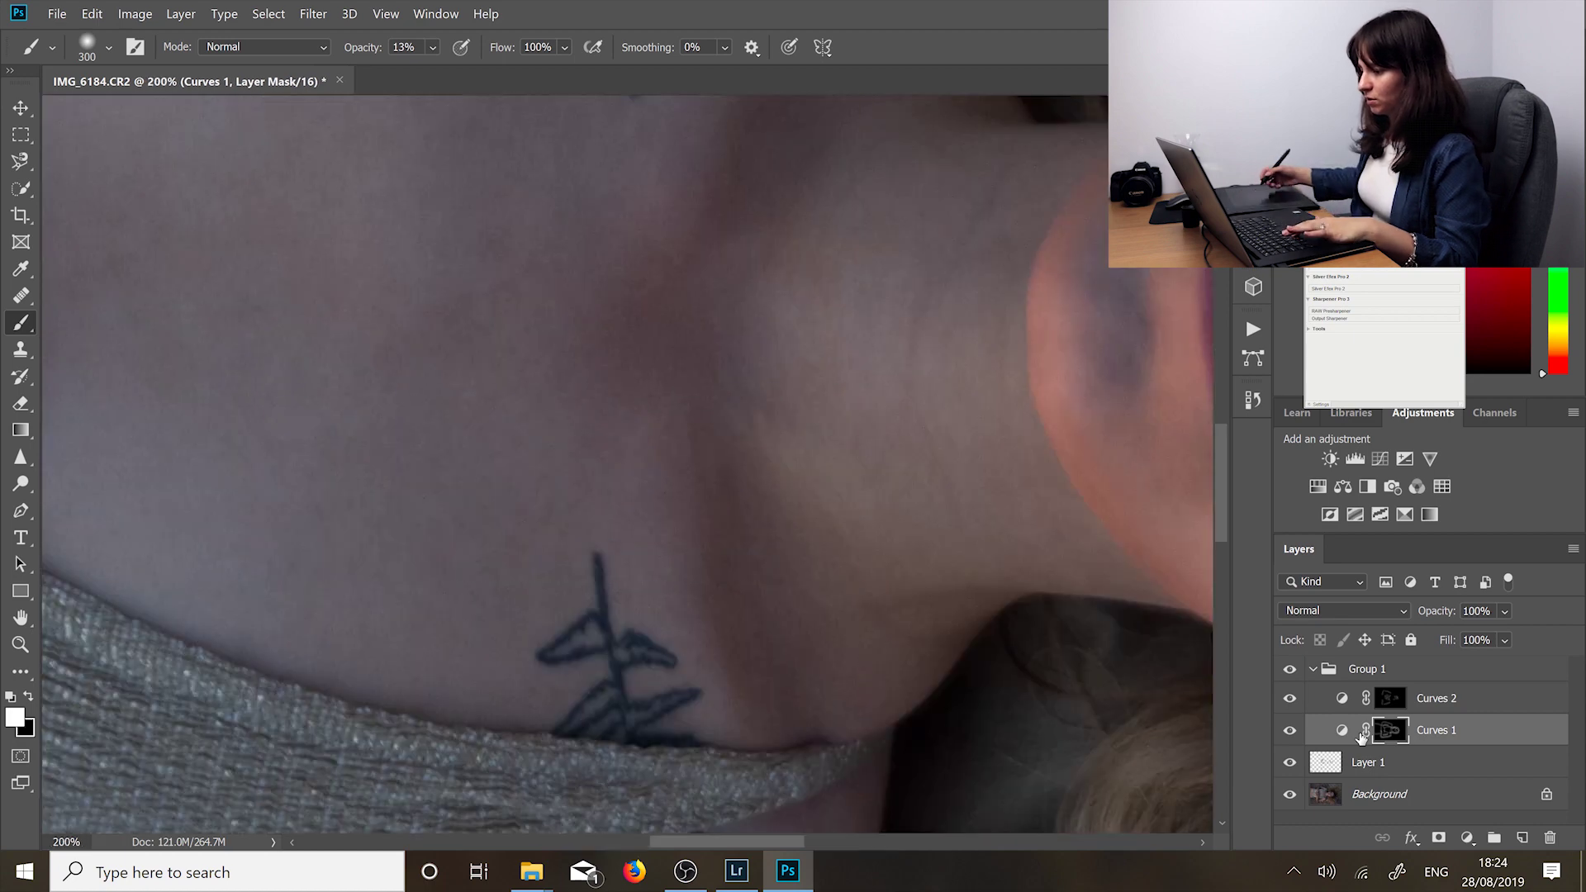
{"action": "left_click_drag", "start_coordinate": [1070, 305], "coordinate": [520, 450]}
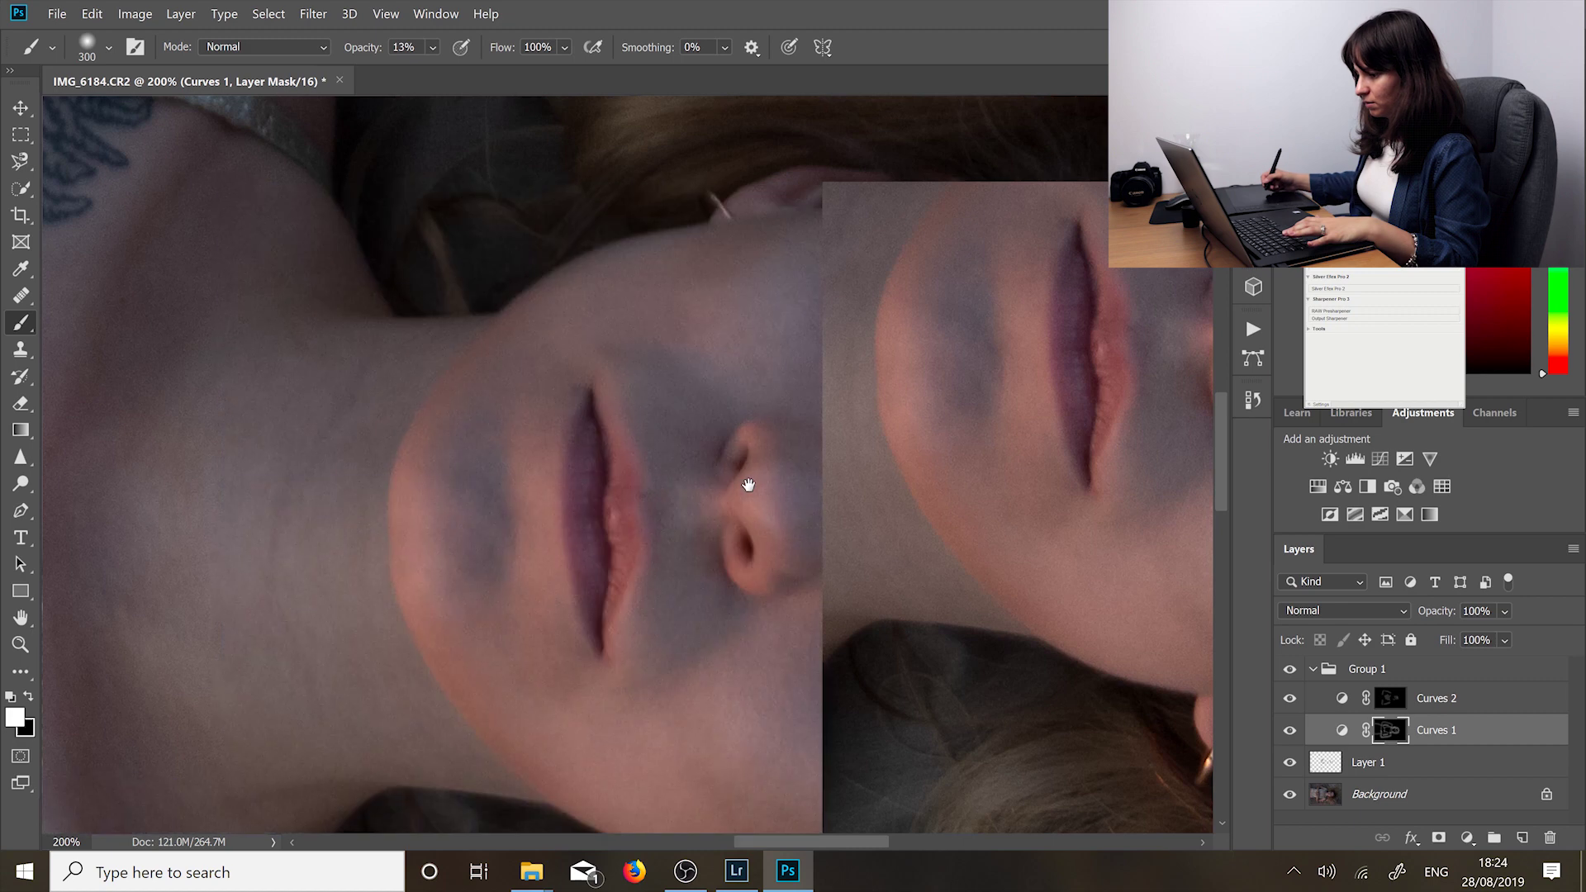
{"action": "left_click", "coordinate": [1377, 701]}
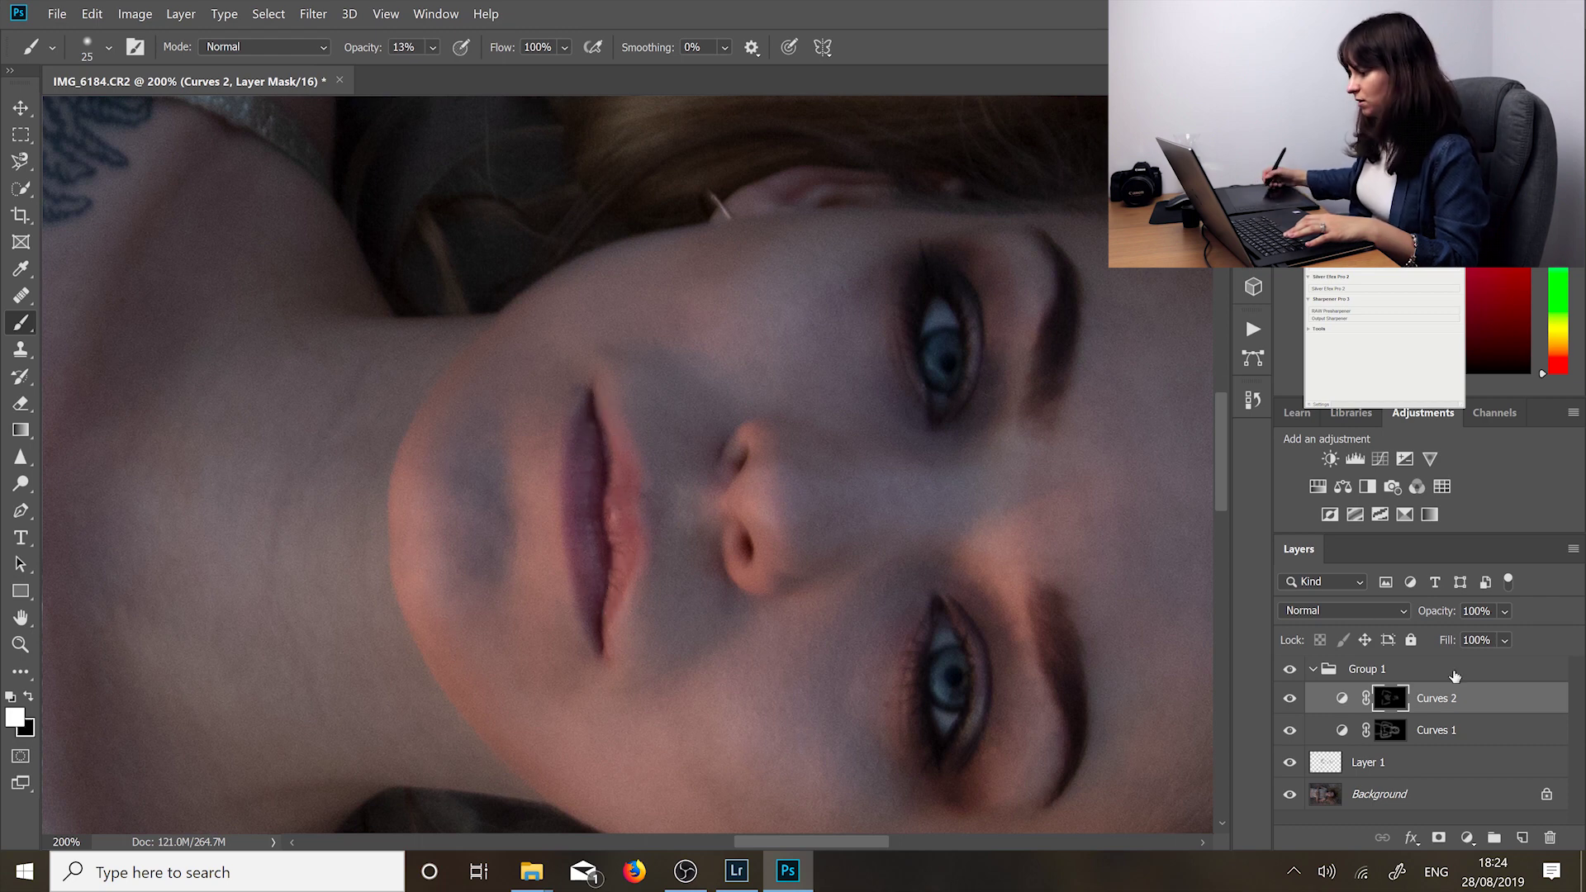
{"action": "left_click", "coordinate": [1291, 742]}
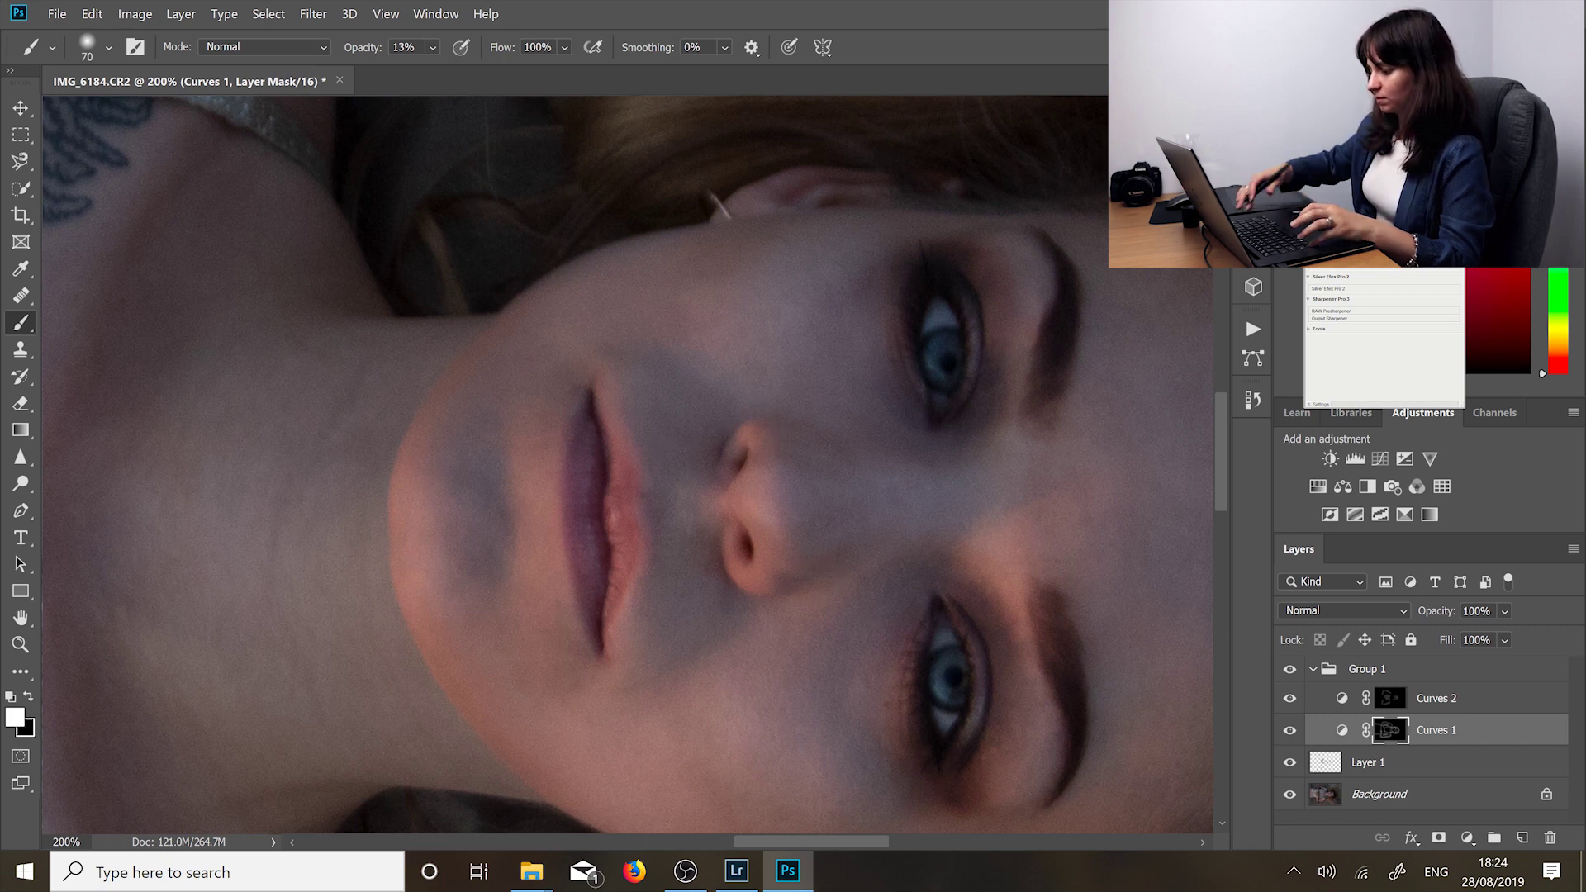
{"action": "key", "text": "ctrl+minus"}
{"action": "key", "text": "ctrl+minus"}
{"action": "key", "text": "ctrl+minus"}
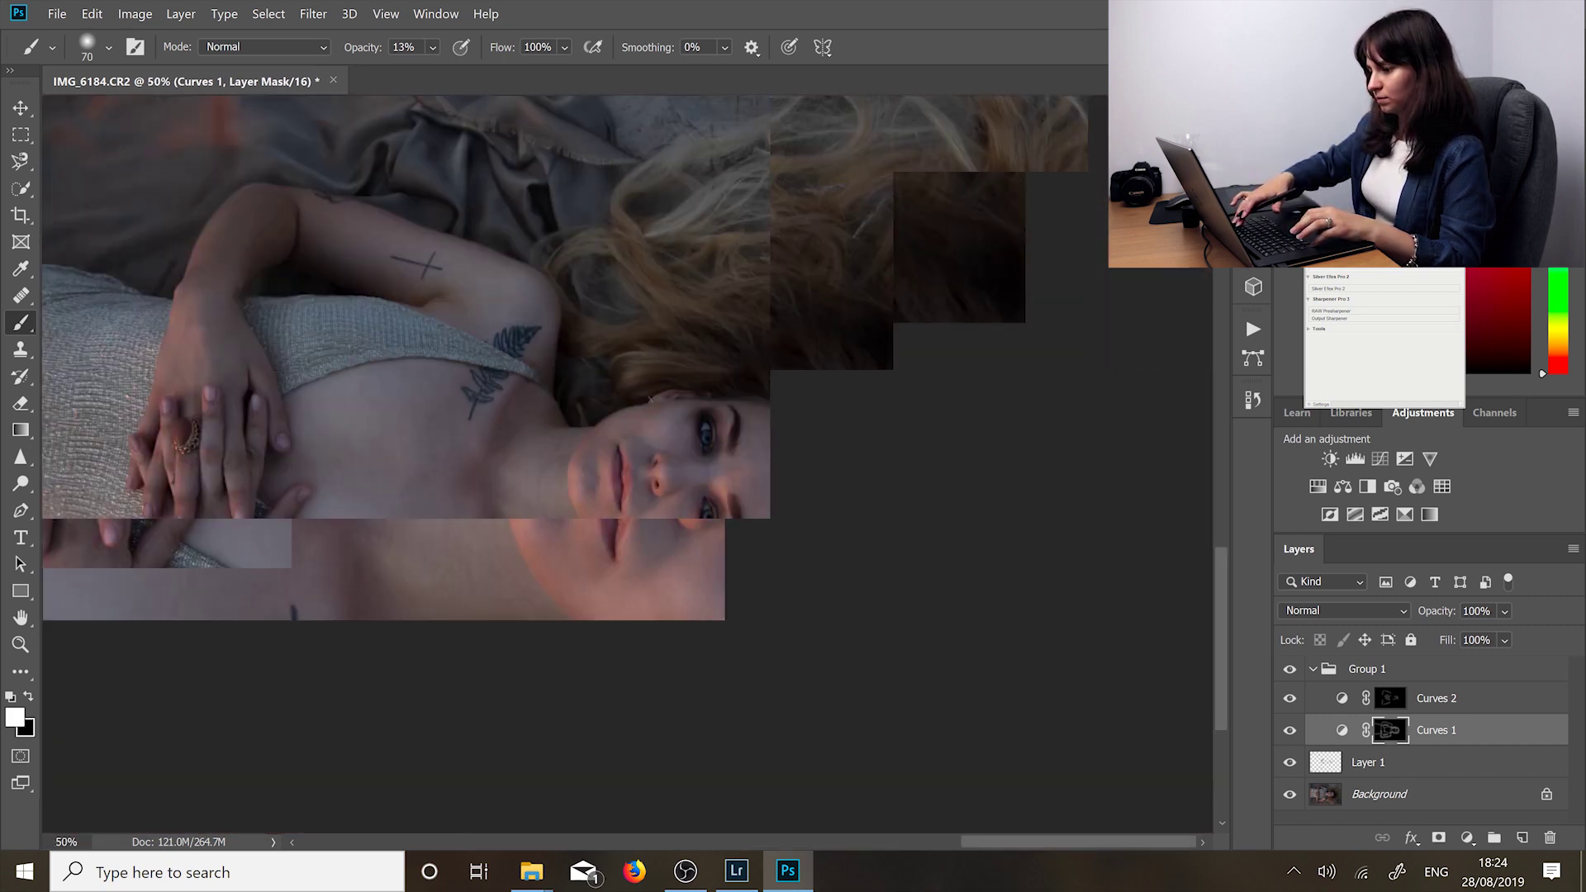
Step: At 34% opacity with a larger brush, paint Curves 2 onto the dress and chest
{"action": "key", "text": "ctrl+minus"}
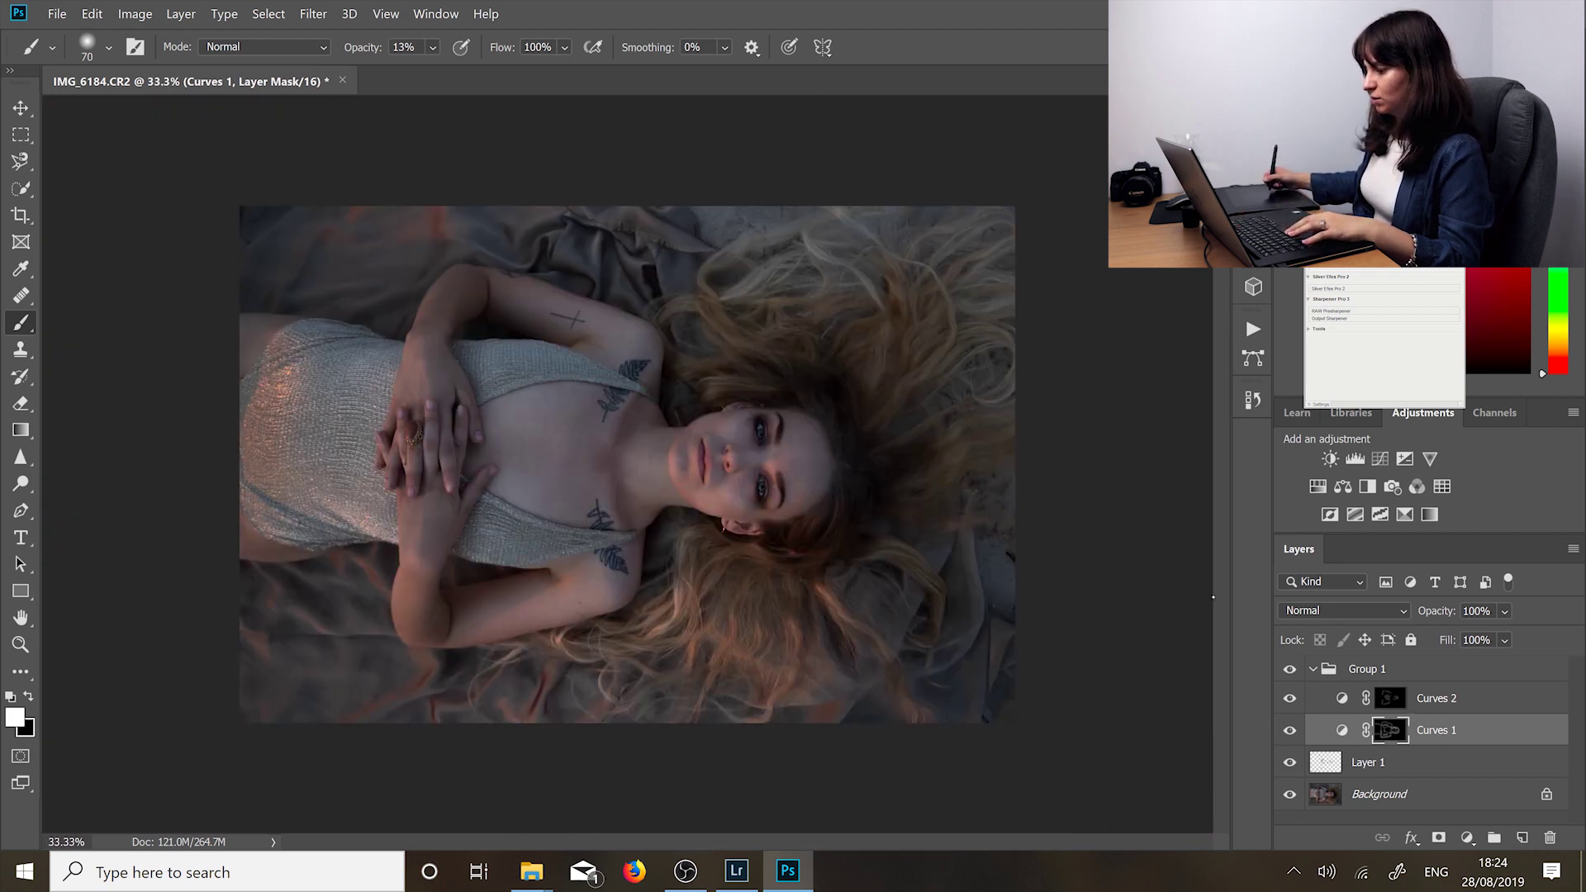
{"action": "left_click", "coordinate": [1390, 699]}
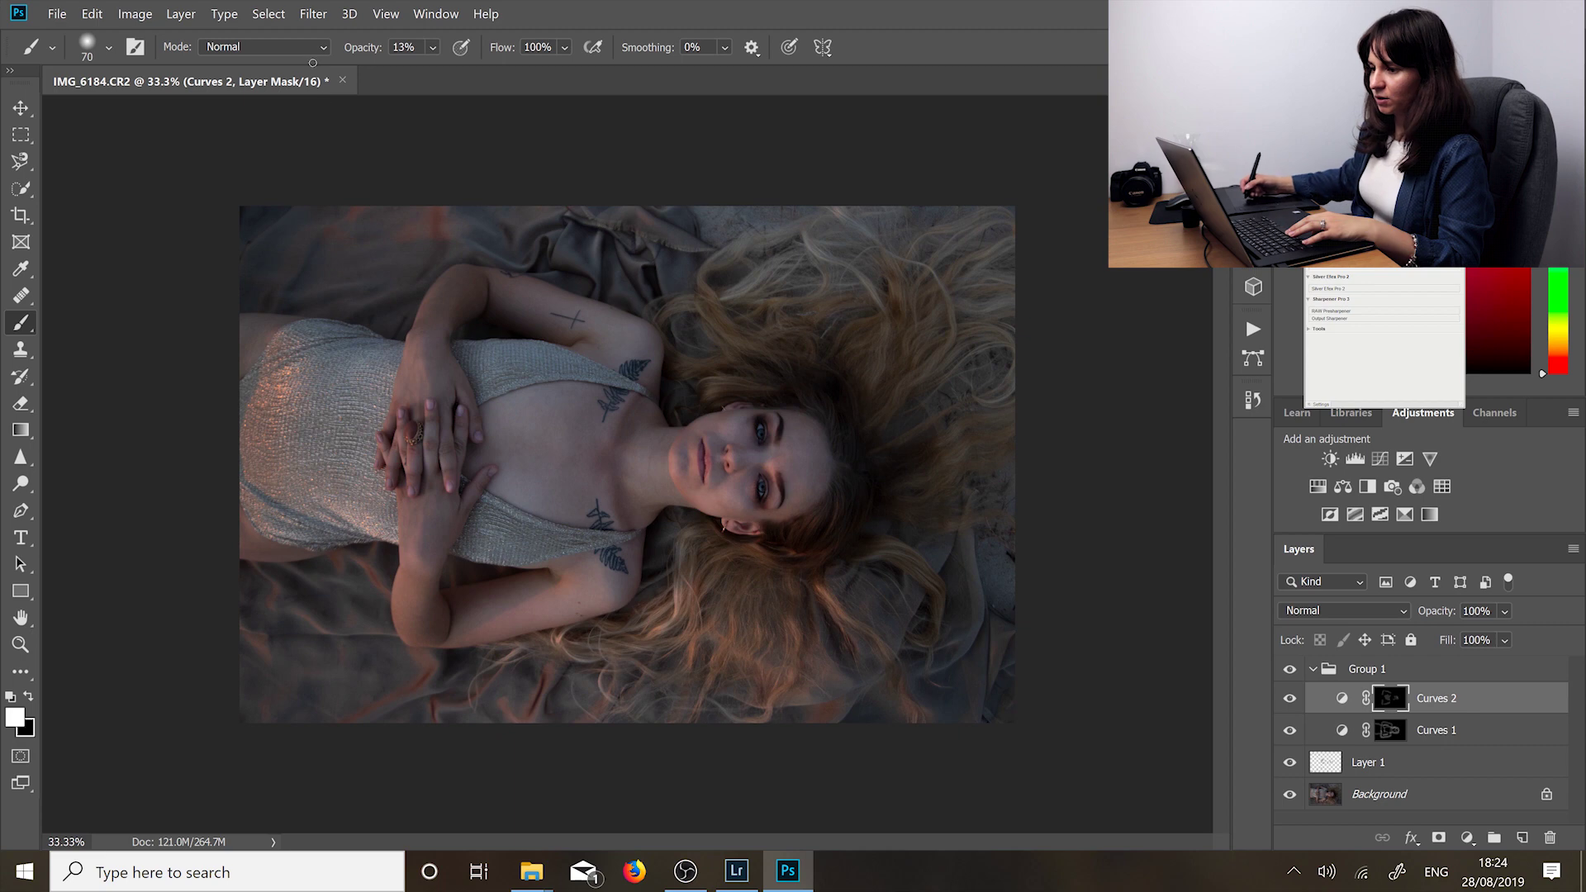
{"action": "left_click", "coordinate": [431, 48]}
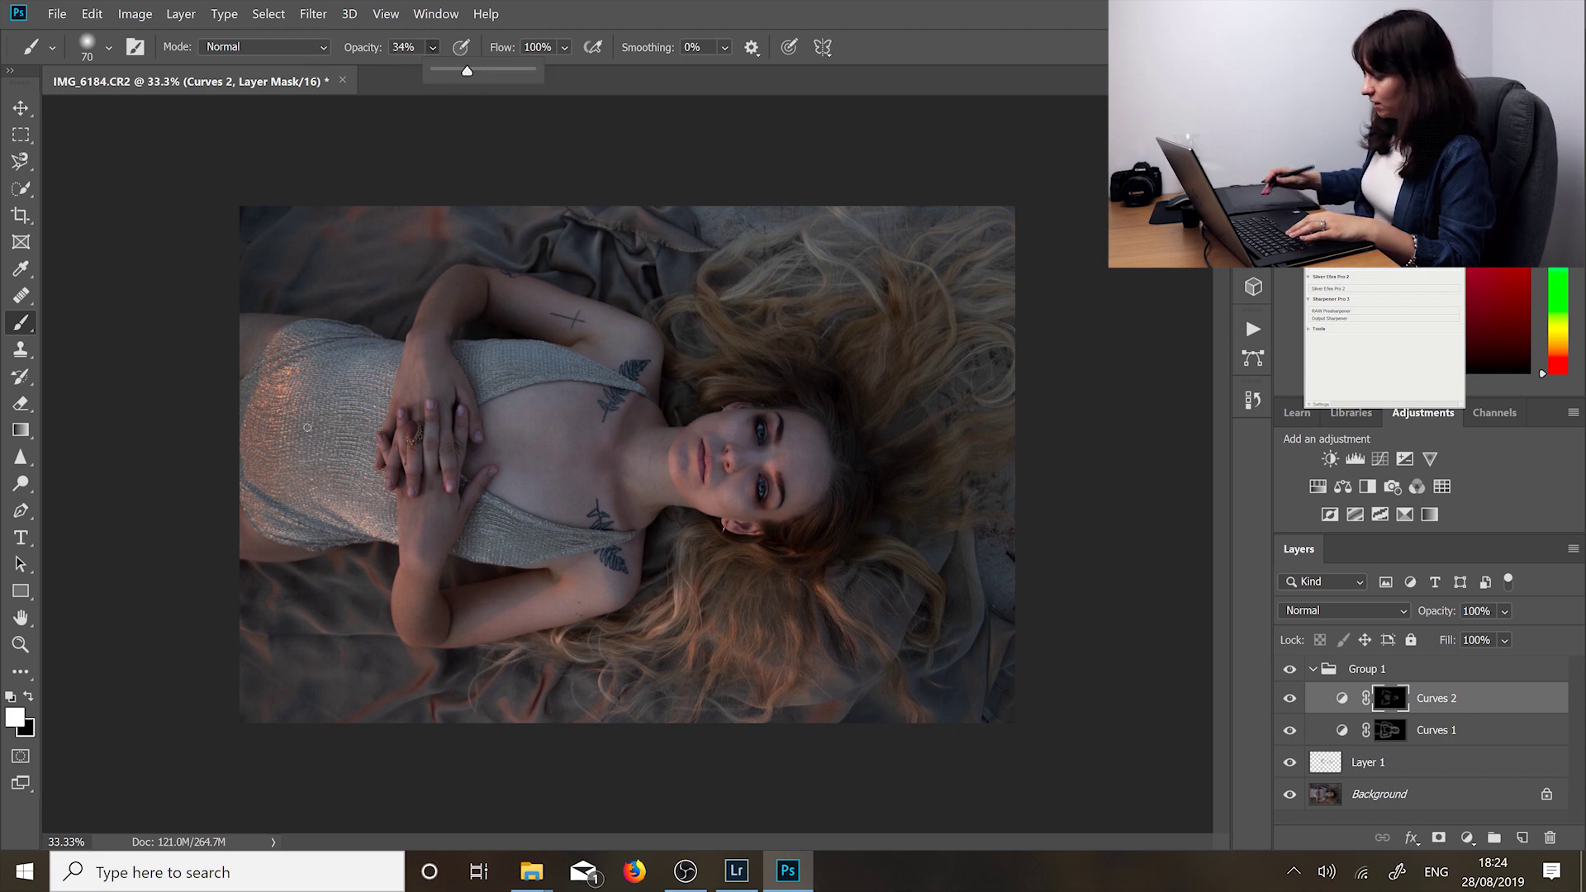
{"action": "key", "text": "bracketright"}
{"action": "key", "text": "bracketright"}
{"action": "key", "text": "bracketright"}
{"action": "key", "text": "bracketright"}
{"action": "mouse_move", "coordinate": [275, 414]}
{"action": "left_mouse_down"}
{"action": "mouse_move", "coordinate": [309, 375]}
{"action": "mouse_move", "coordinate": [356, 370]}
{"action": "mouse_move", "coordinate": [303, 415]}
{"action": "mouse_move", "coordinate": [284, 476]}
{"action": "mouse_move", "coordinate": [343, 513]}
{"action": "mouse_move", "coordinate": [287, 447]}
{"action": "mouse_move", "coordinate": [291, 480]}
{"action": "mouse_move", "coordinate": [326, 434]}
{"action": "mouse_move", "coordinate": [334, 376]}
{"action": "mouse_move", "coordinate": [344, 433]}
{"action": "mouse_move", "coordinate": [336, 384]}
{"action": "mouse_move", "coordinate": [301, 454]}
{"action": "mouse_move", "coordinate": [320, 385]}
{"action": "mouse_move", "coordinate": [286, 433]}
{"action": "left_mouse_up"}
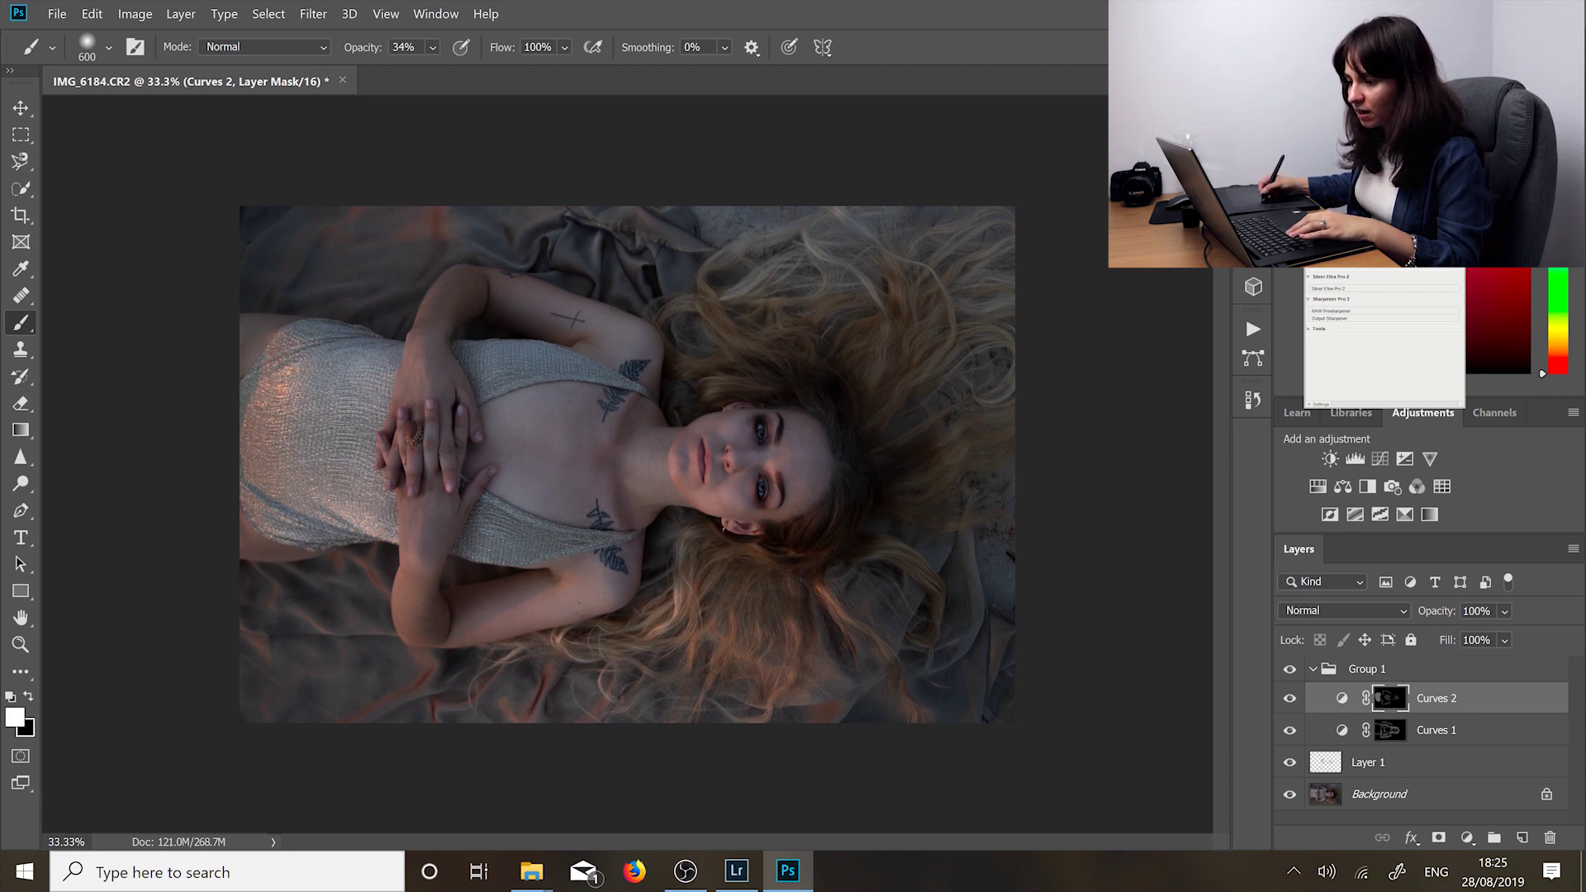
{"action": "mouse_move", "coordinate": [586, 330]}
{"action": "left_mouse_down"}
{"action": "mouse_move", "coordinate": [492, 364]}
{"action": "mouse_move", "coordinate": [622, 389]}
{"action": "mouse_move", "coordinate": [524, 518]}
{"action": "mouse_move", "coordinate": [490, 528]}
{"action": "mouse_move", "coordinate": [553, 545]}
{"action": "left_mouse_up"}
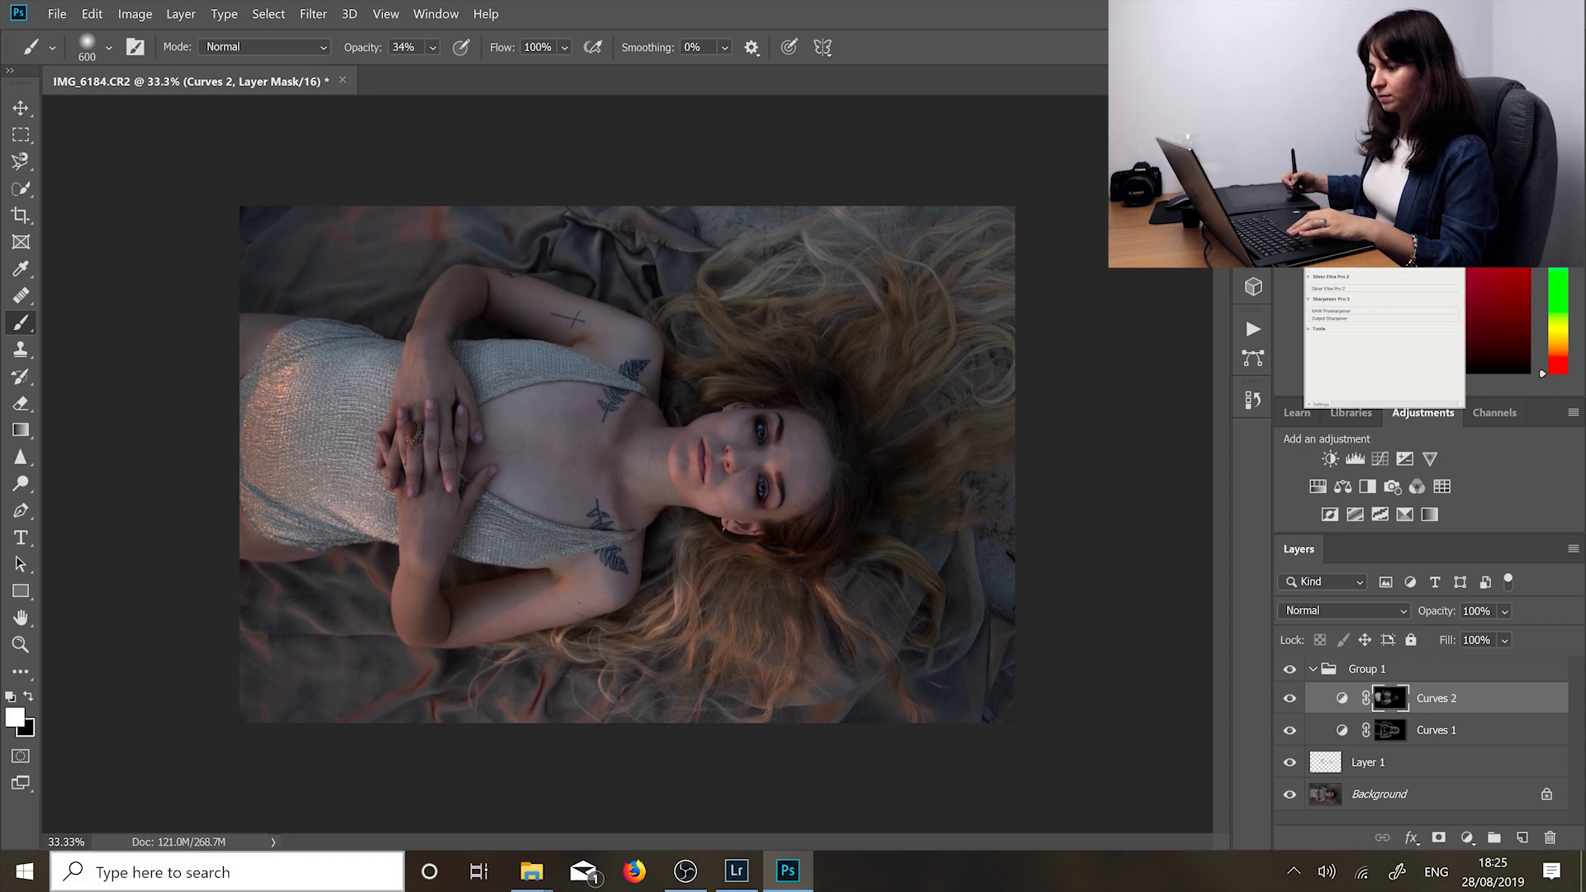
Step: Paint Curves 2 into the hair, then a 150 px Curves 1 stroke beside the shoulder
{"action": "key", "text": "alt+bracketleft"}
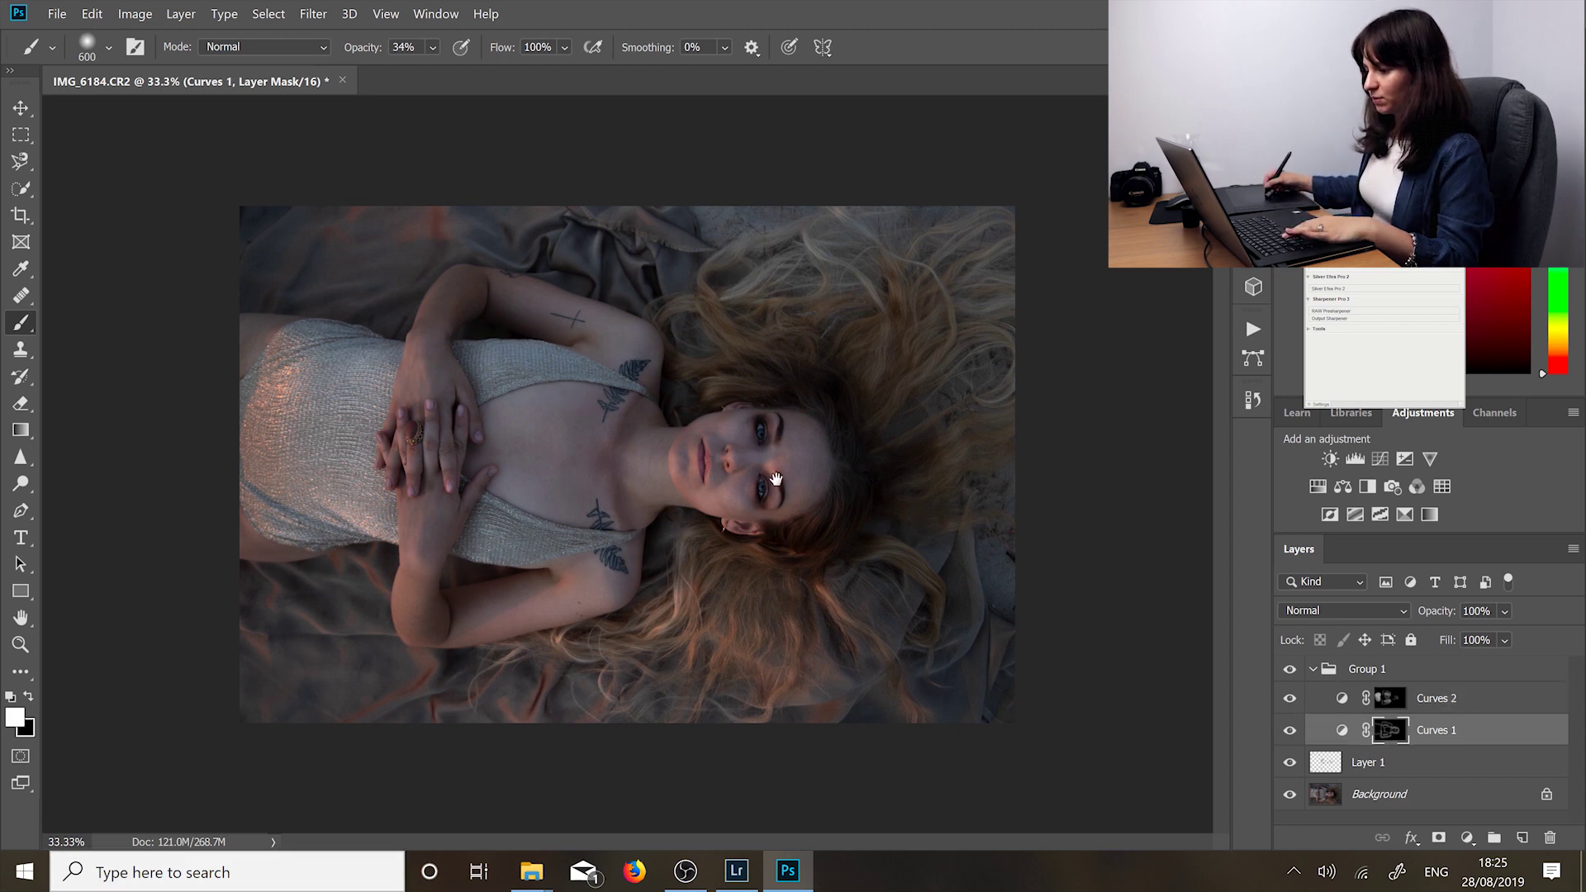
{"action": "left_click", "coordinate": [1387, 700]}
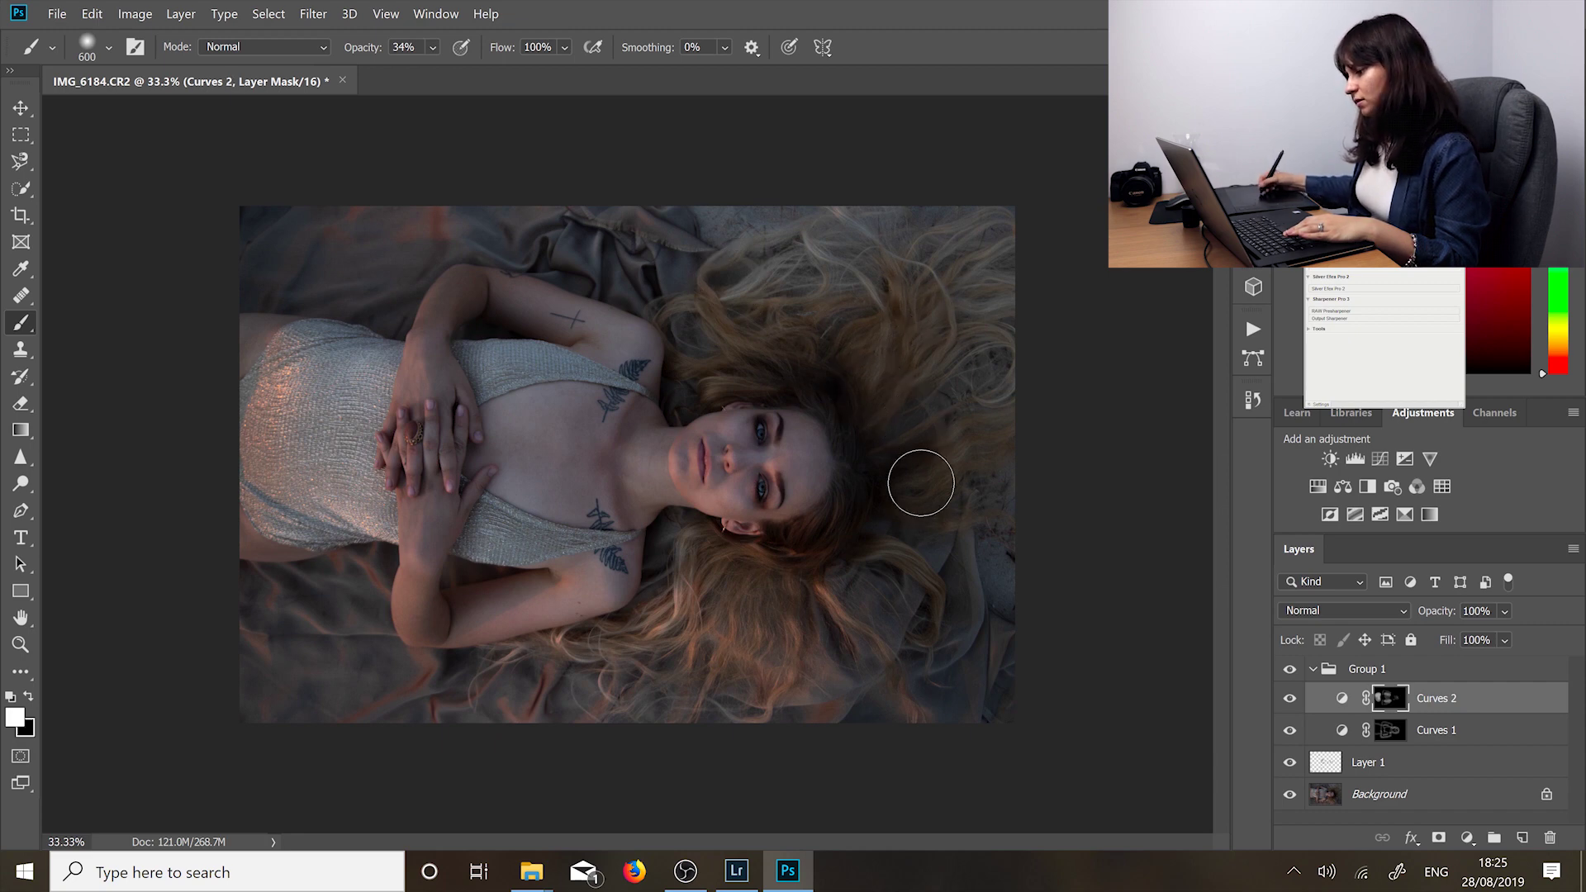
{"action": "left_click_drag", "start_coordinate": [909, 496], "coordinate": [763, 582]}
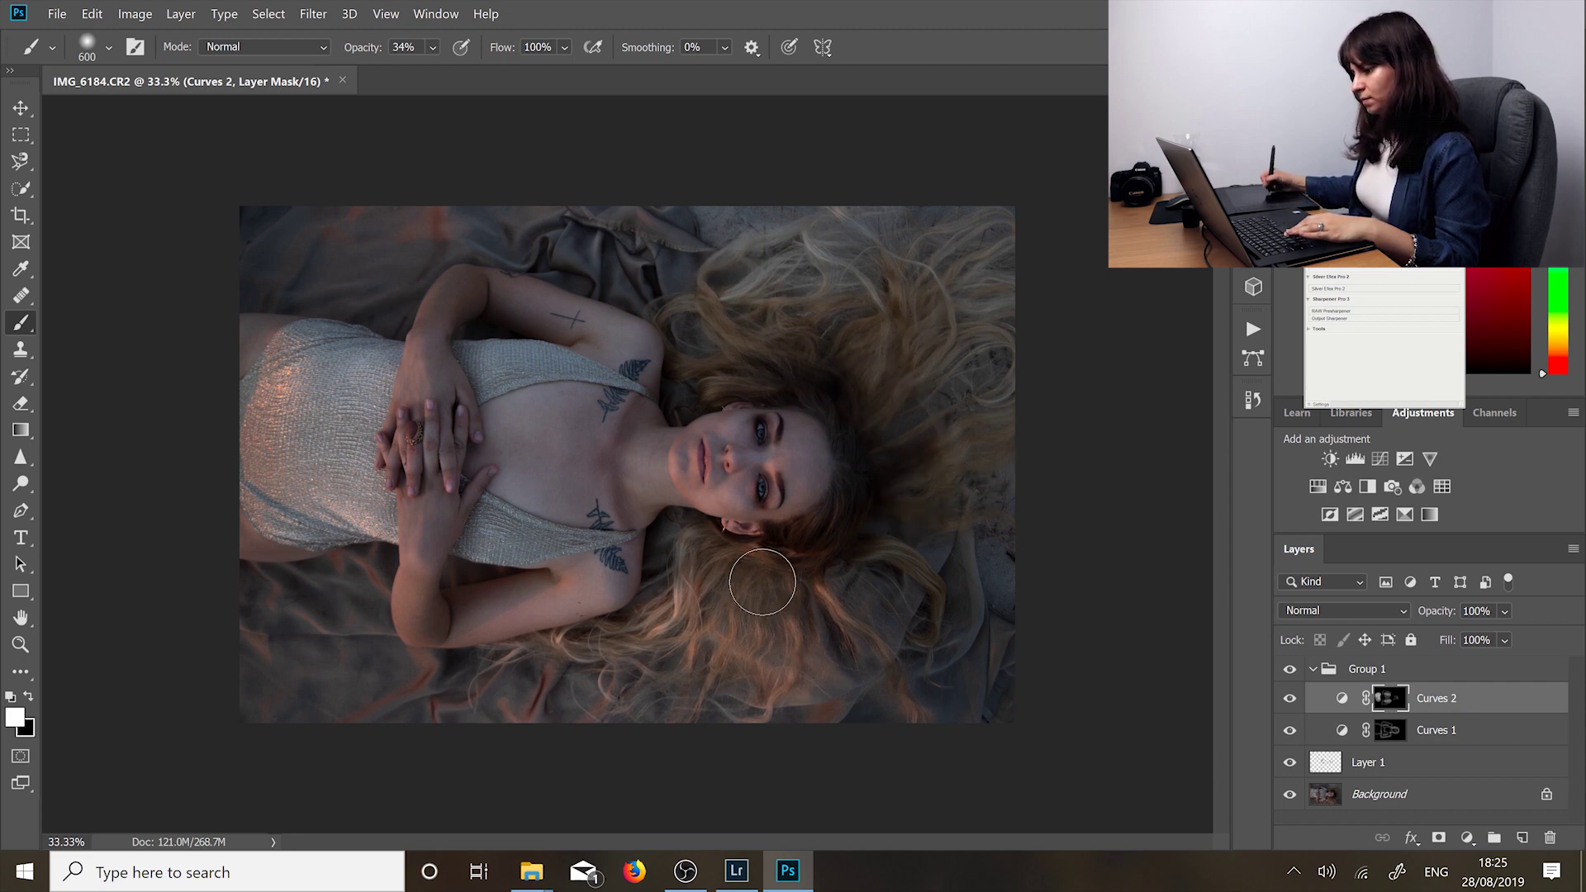
{"action": "key", "text": "alt+bracketleft"}
{"action": "key", "text": "bracketright"}
{"action": "key", "text": "bracketright"}
{"action": "key", "text": "bracketright"}
{"action": "key", "text": "bracketright"}
{"action": "key", "text": "bracketleft"}
{"action": "key", "text": "bracketleft"}
{"action": "key", "text": "bracketleft"}
{"action": "key", "text": "bracketleft"}
{"action": "key", "text": "bracketleft"}
{"action": "key", "text": "bracketleft"}
{"action": "key", "text": "bracketleft"}
{"action": "key", "text": "bracketleft"}
{"action": "left_click_drag", "start_coordinate": [921, 525], "coordinate": [692, 563]}
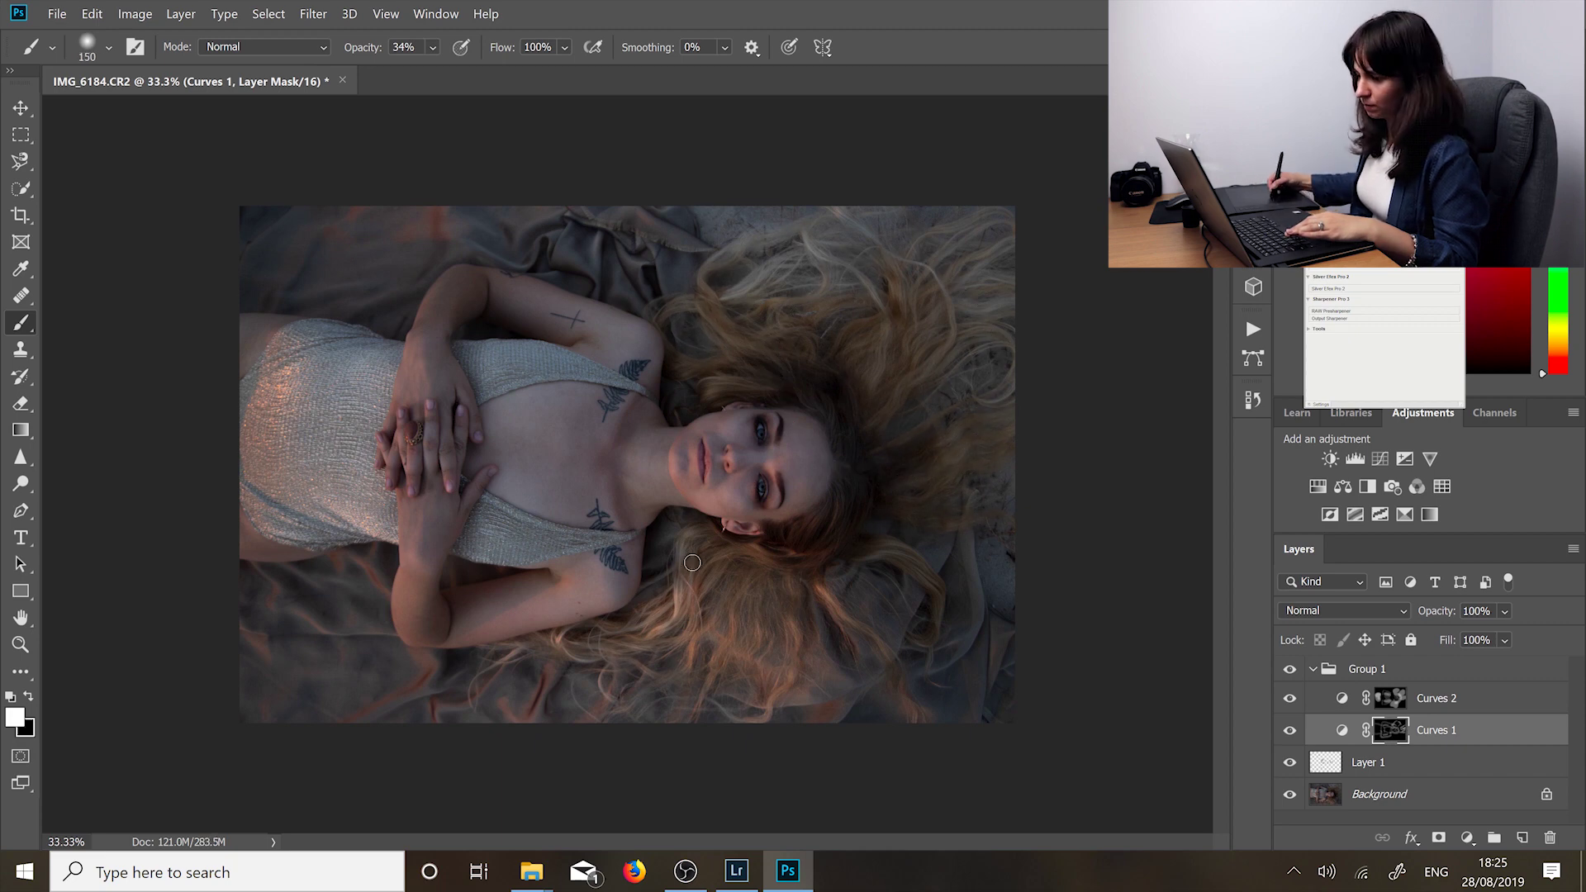
Step: Compare Group 1 hidden and shown three times, then collapse the group with it left on
{"action": "left_click", "coordinate": [1289, 673]}
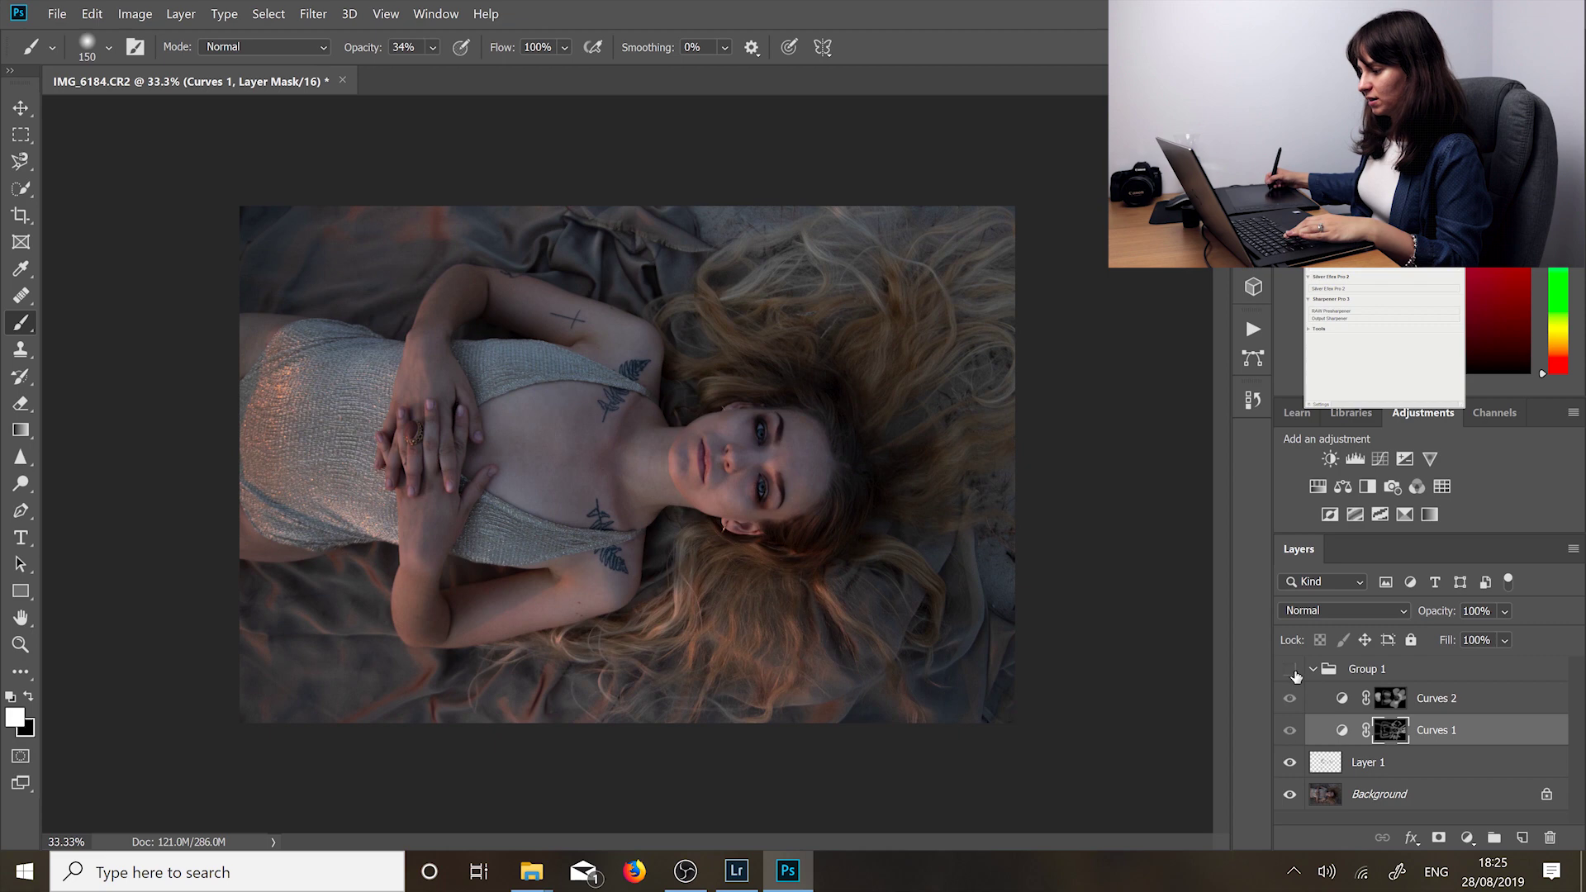
{"action": "left_click", "coordinate": [1292, 672]}
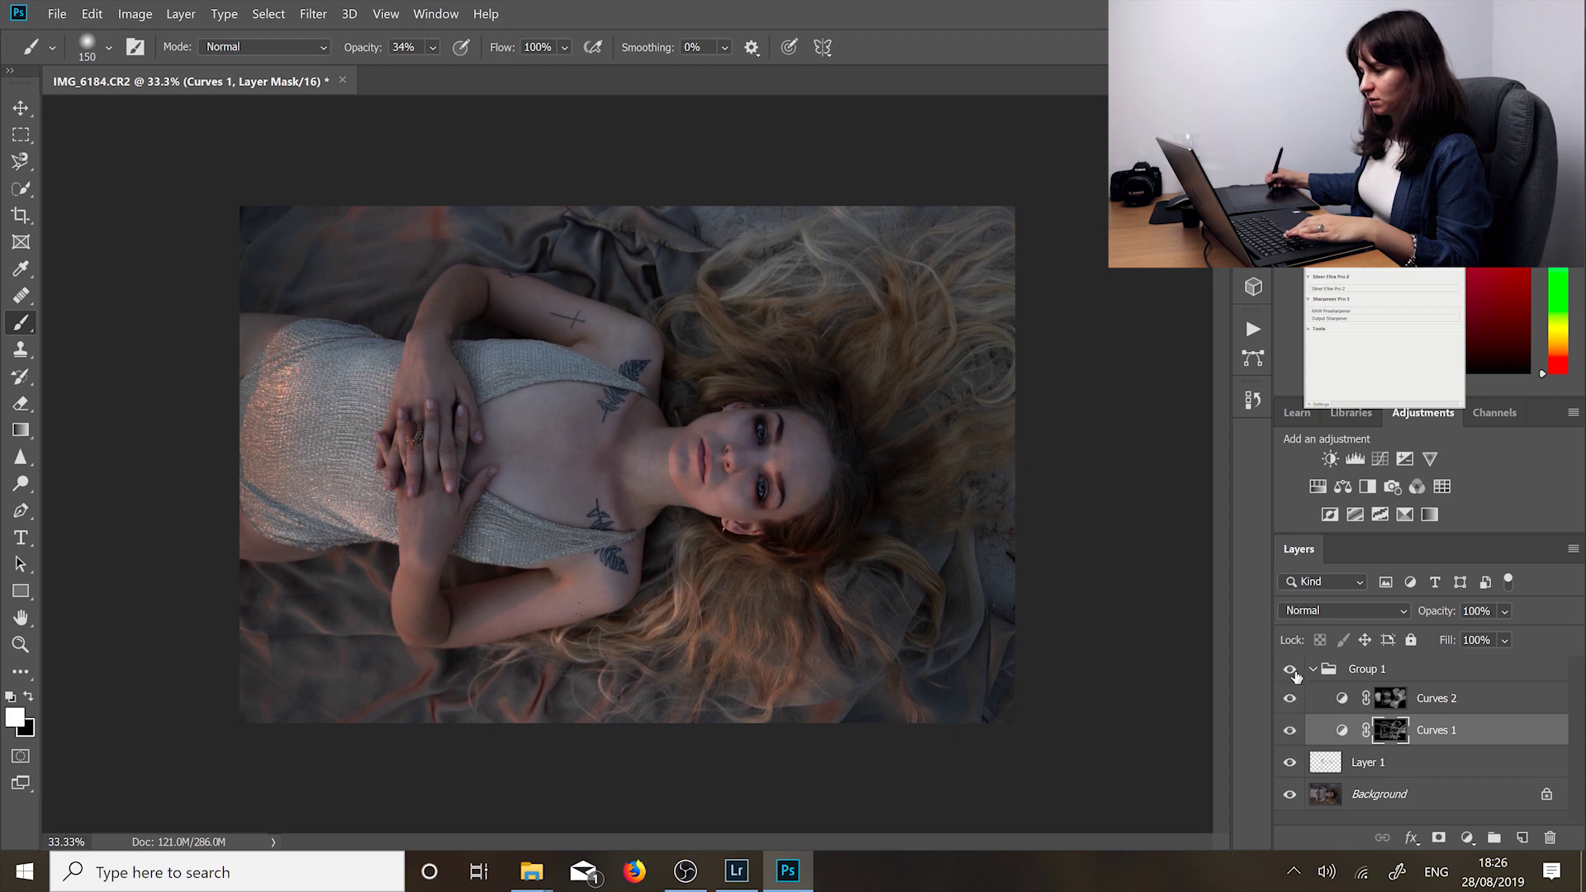
{"action": "left_click", "coordinate": [1291, 672]}
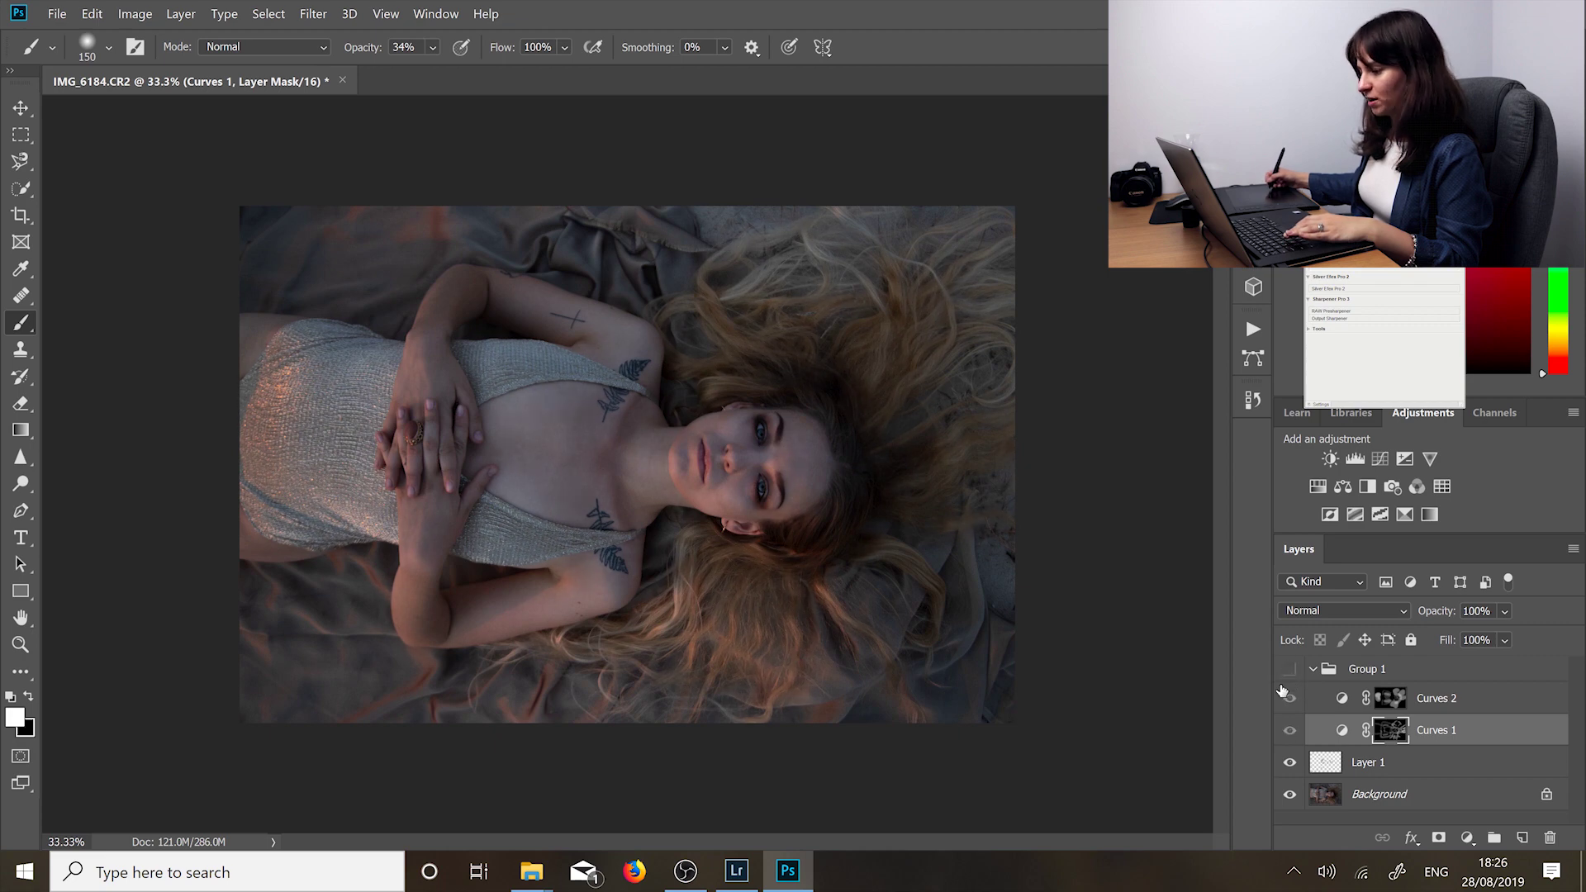
{"action": "left_click", "coordinate": [1290, 675]}
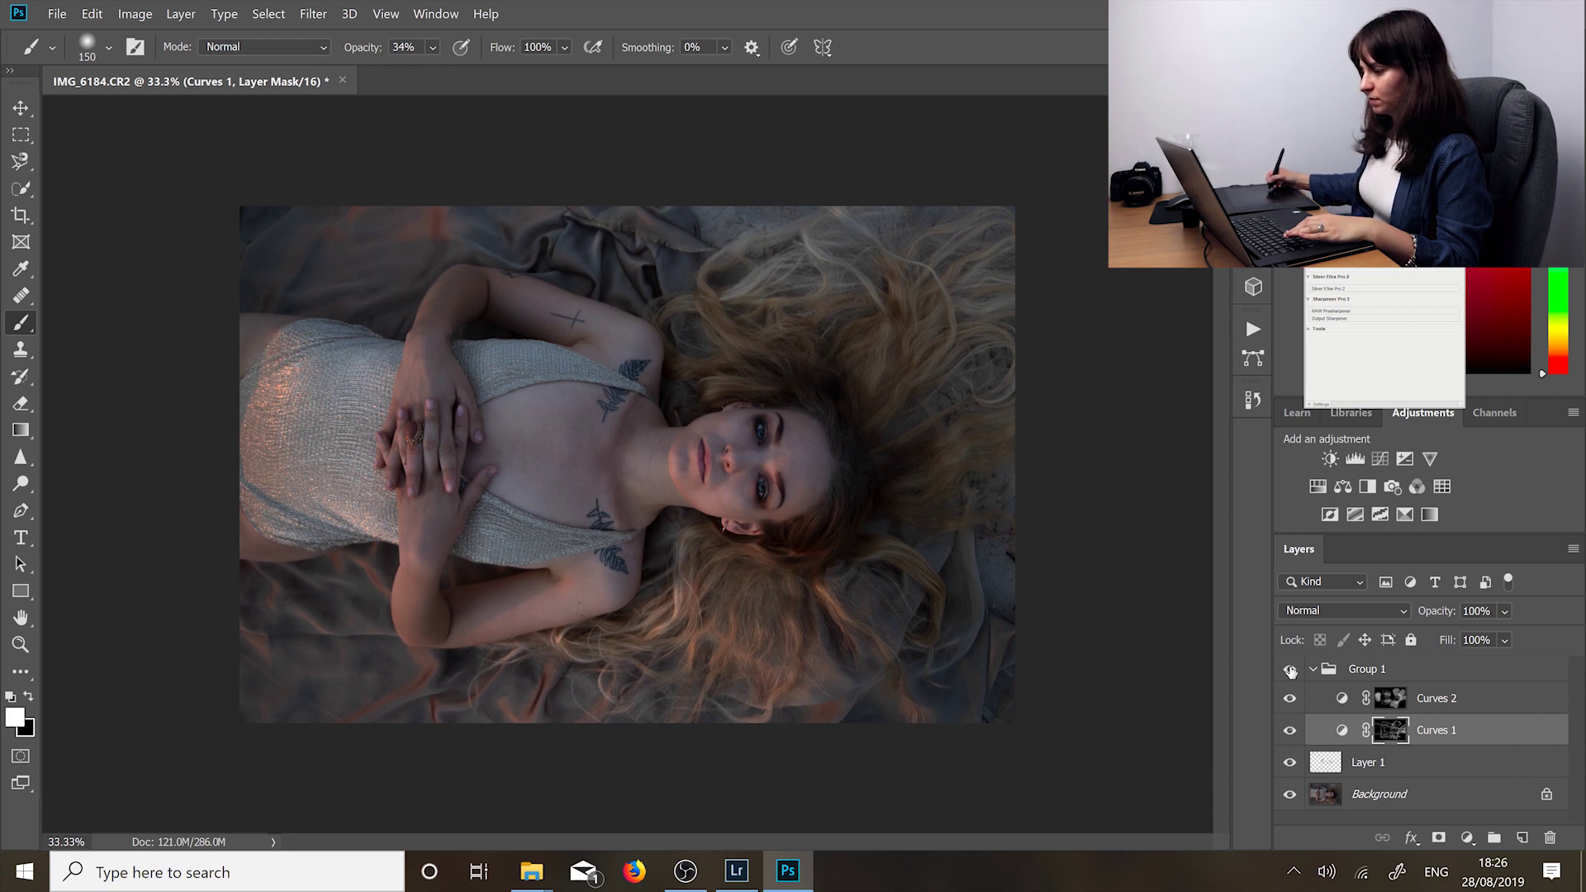
{"action": "left_click", "coordinate": [1289, 671]}
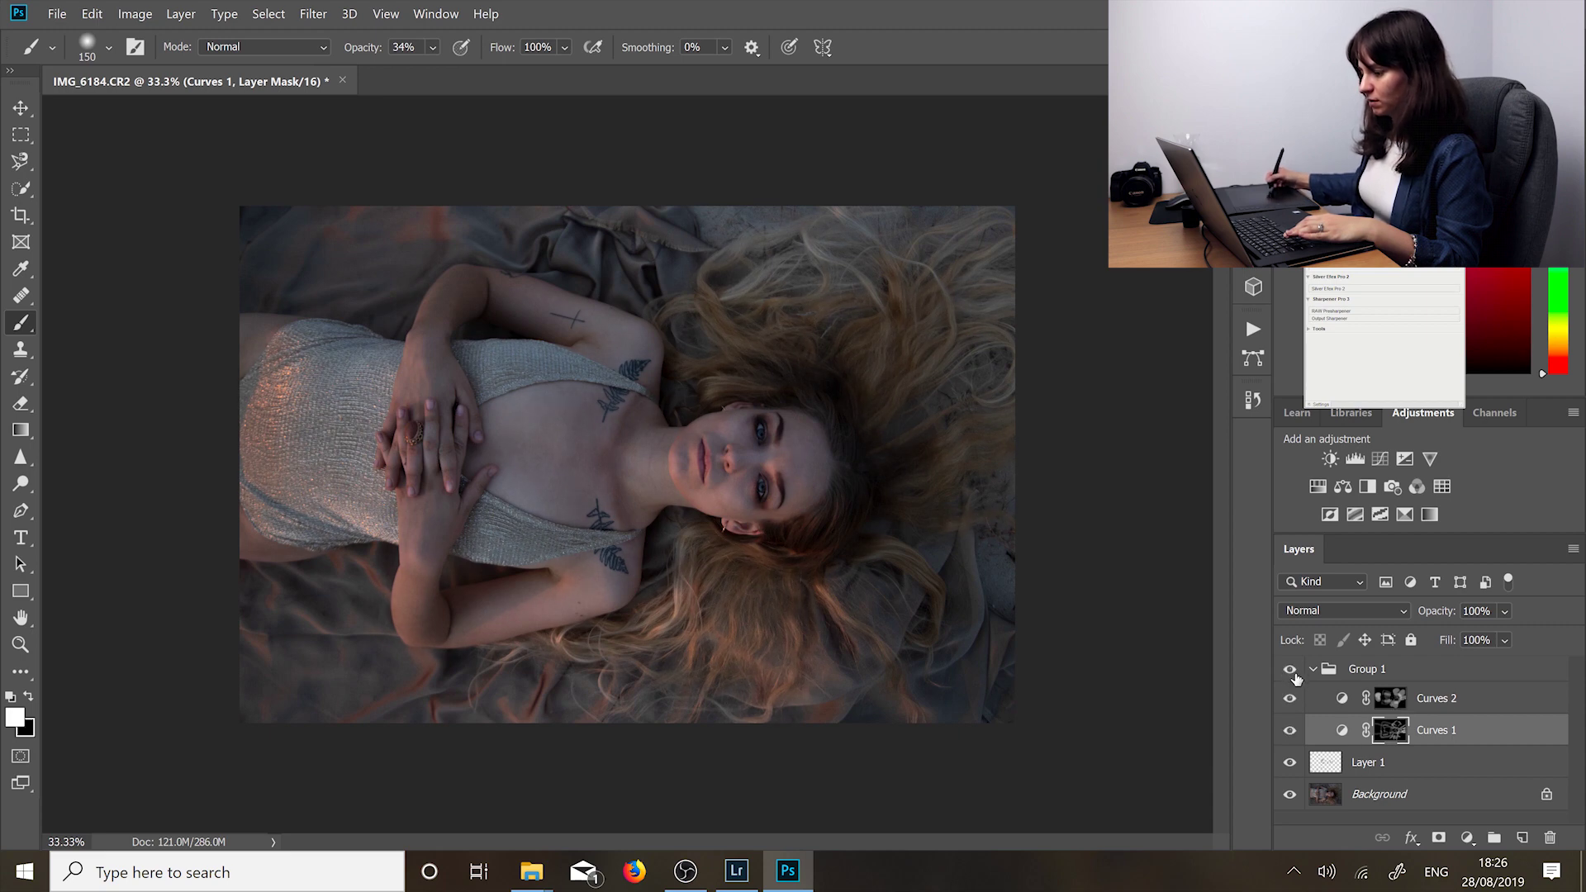
{"action": "left_click", "coordinate": [1290, 672]}
{"action": "left_click", "coordinate": [1313, 669]}
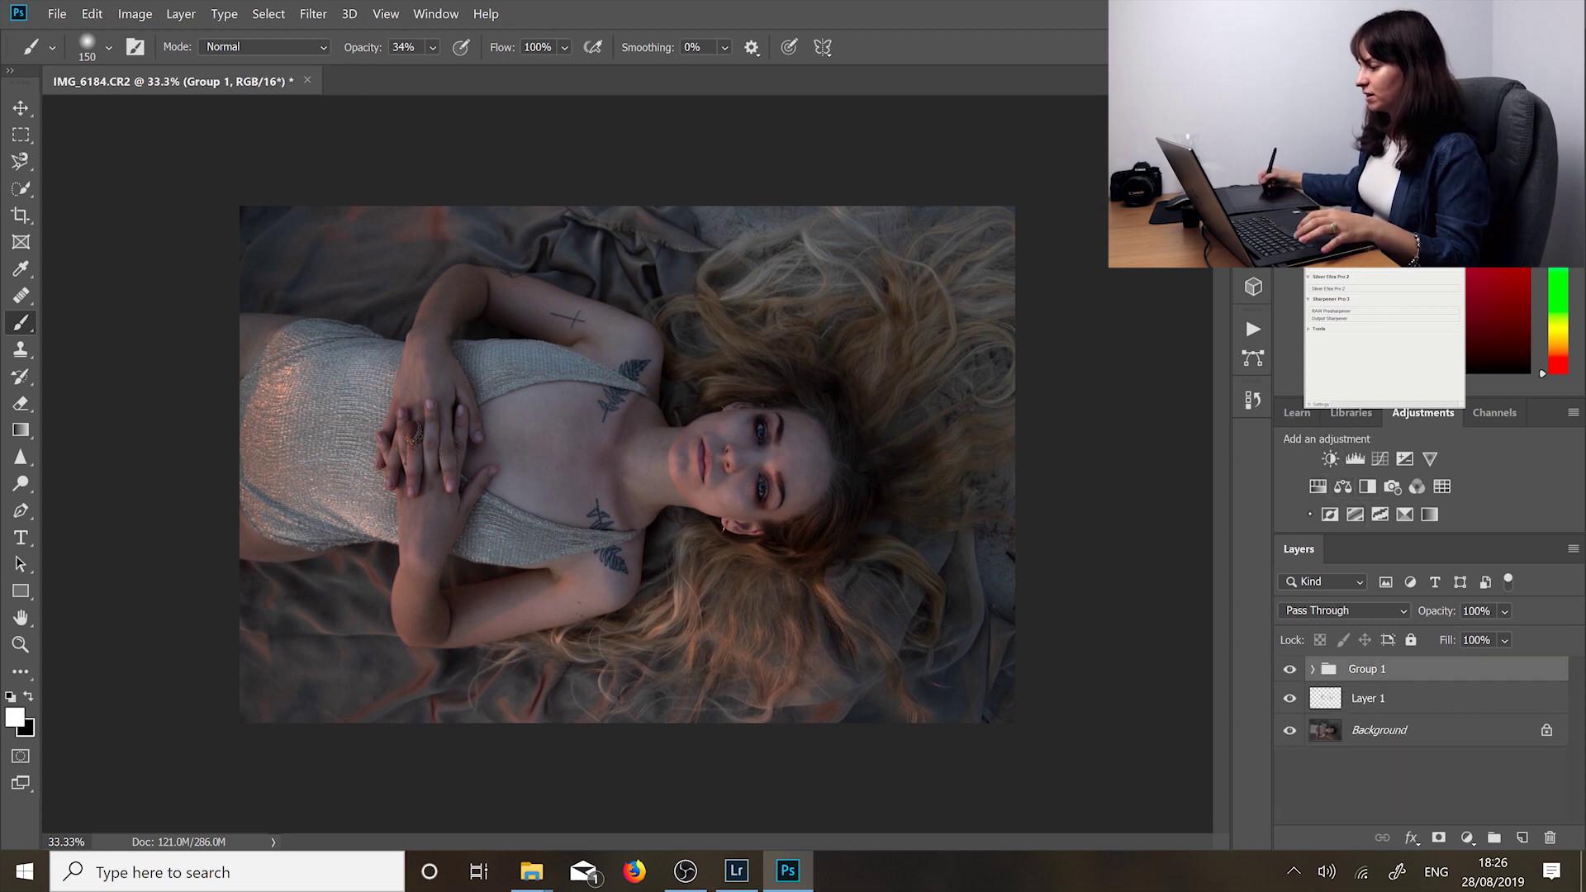
Step: Add Brightness/Contrast 1 with contrast 54 and invert its mask to black
{"action": "left_click", "coordinate": [1329, 458]}
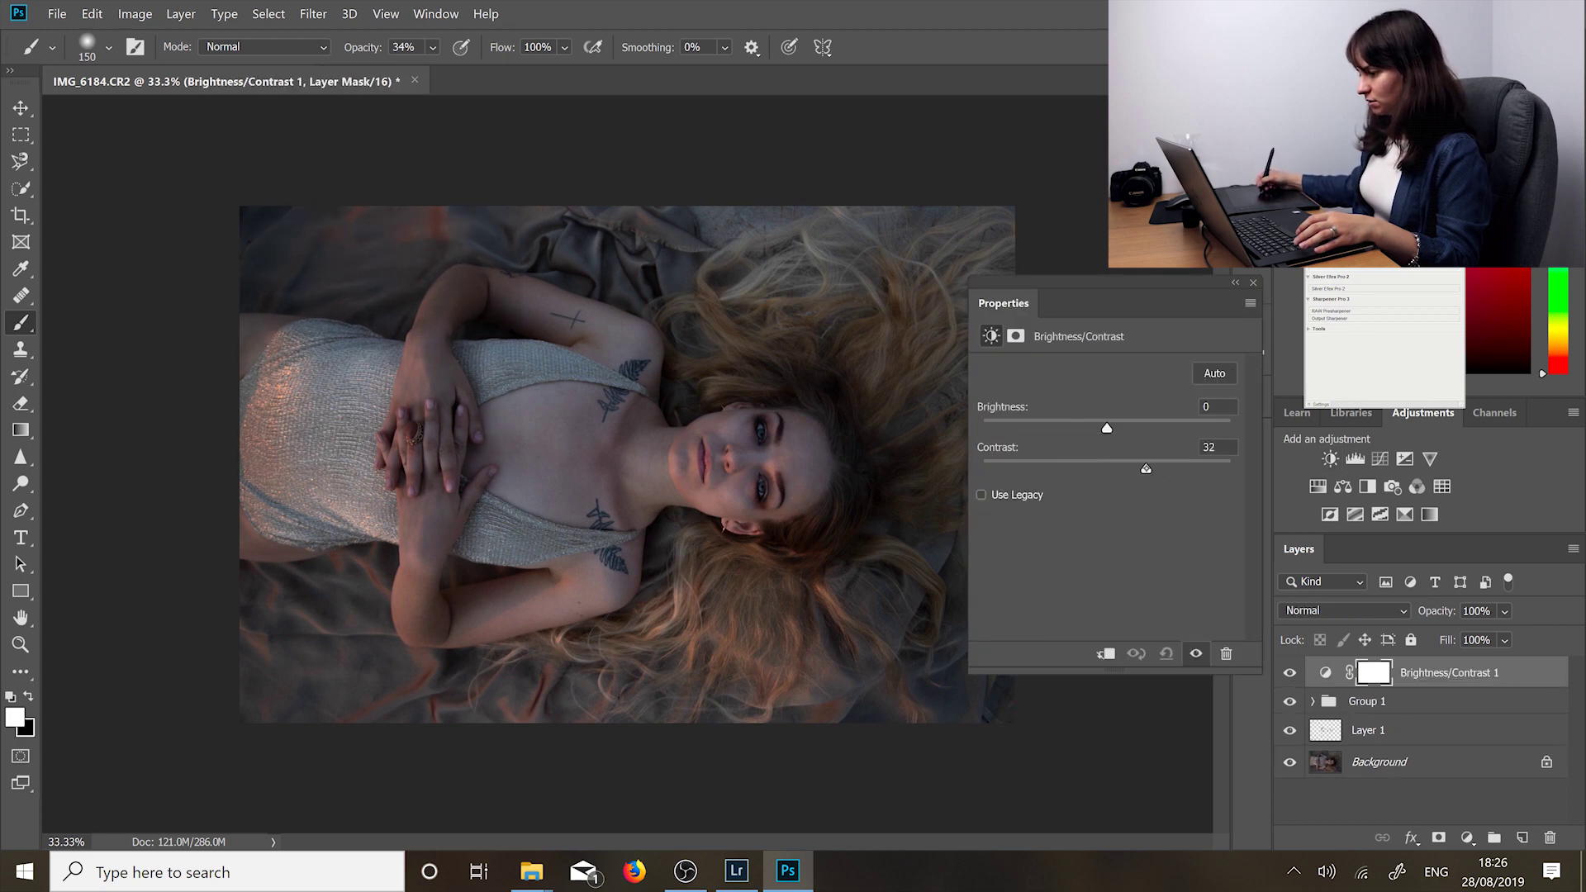
{"action": "left_click_drag", "start_coordinate": [1146, 468], "coordinate": [1173, 469]}
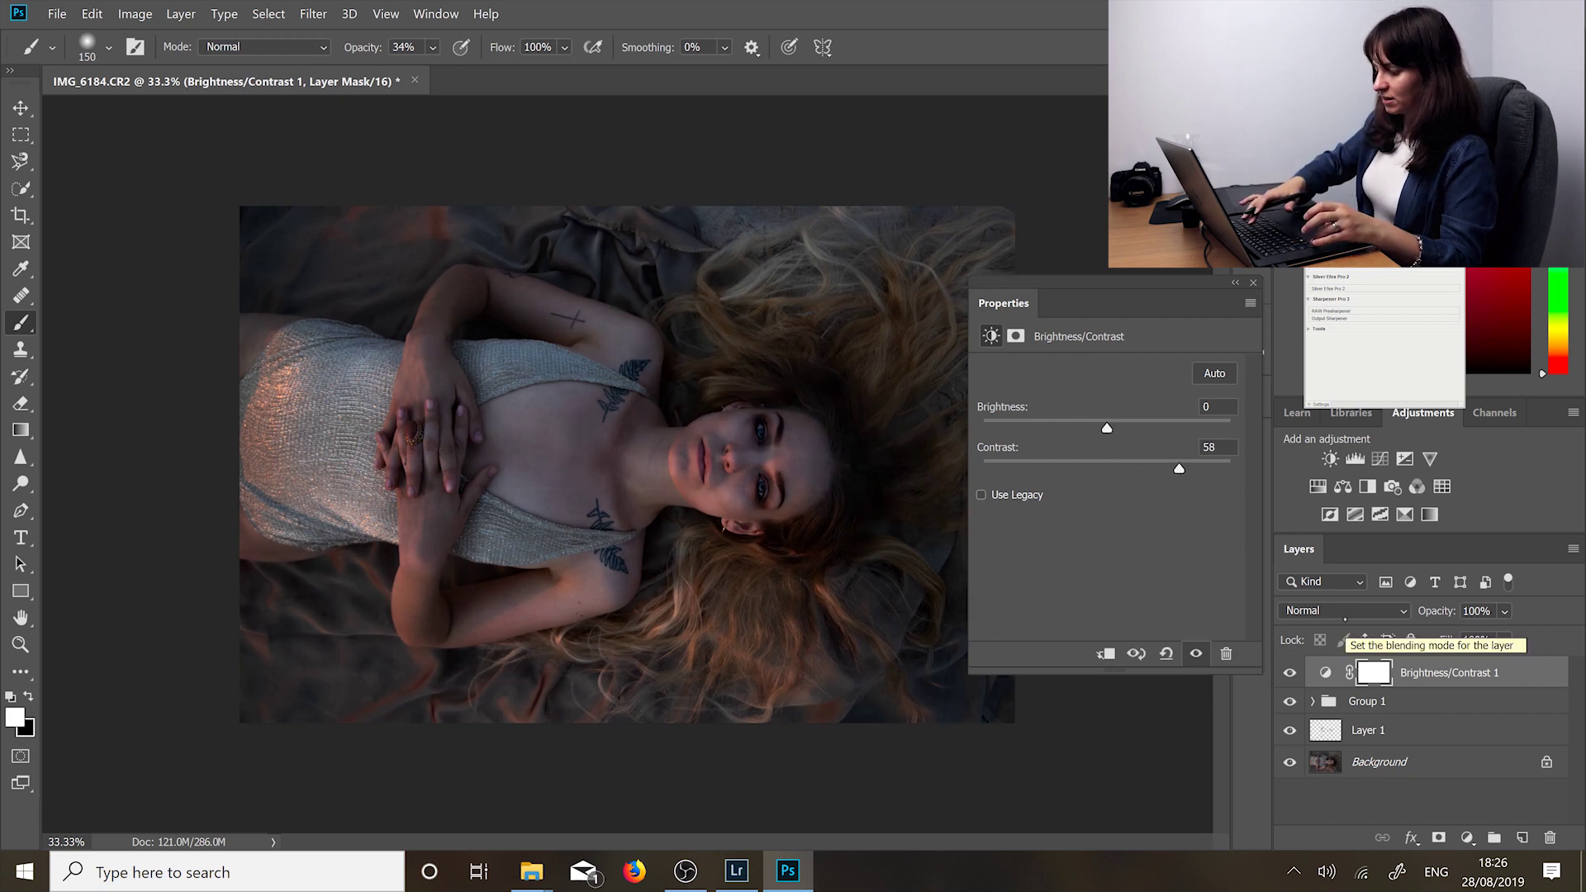
{"action": "key", "text": "ctrl+i"}
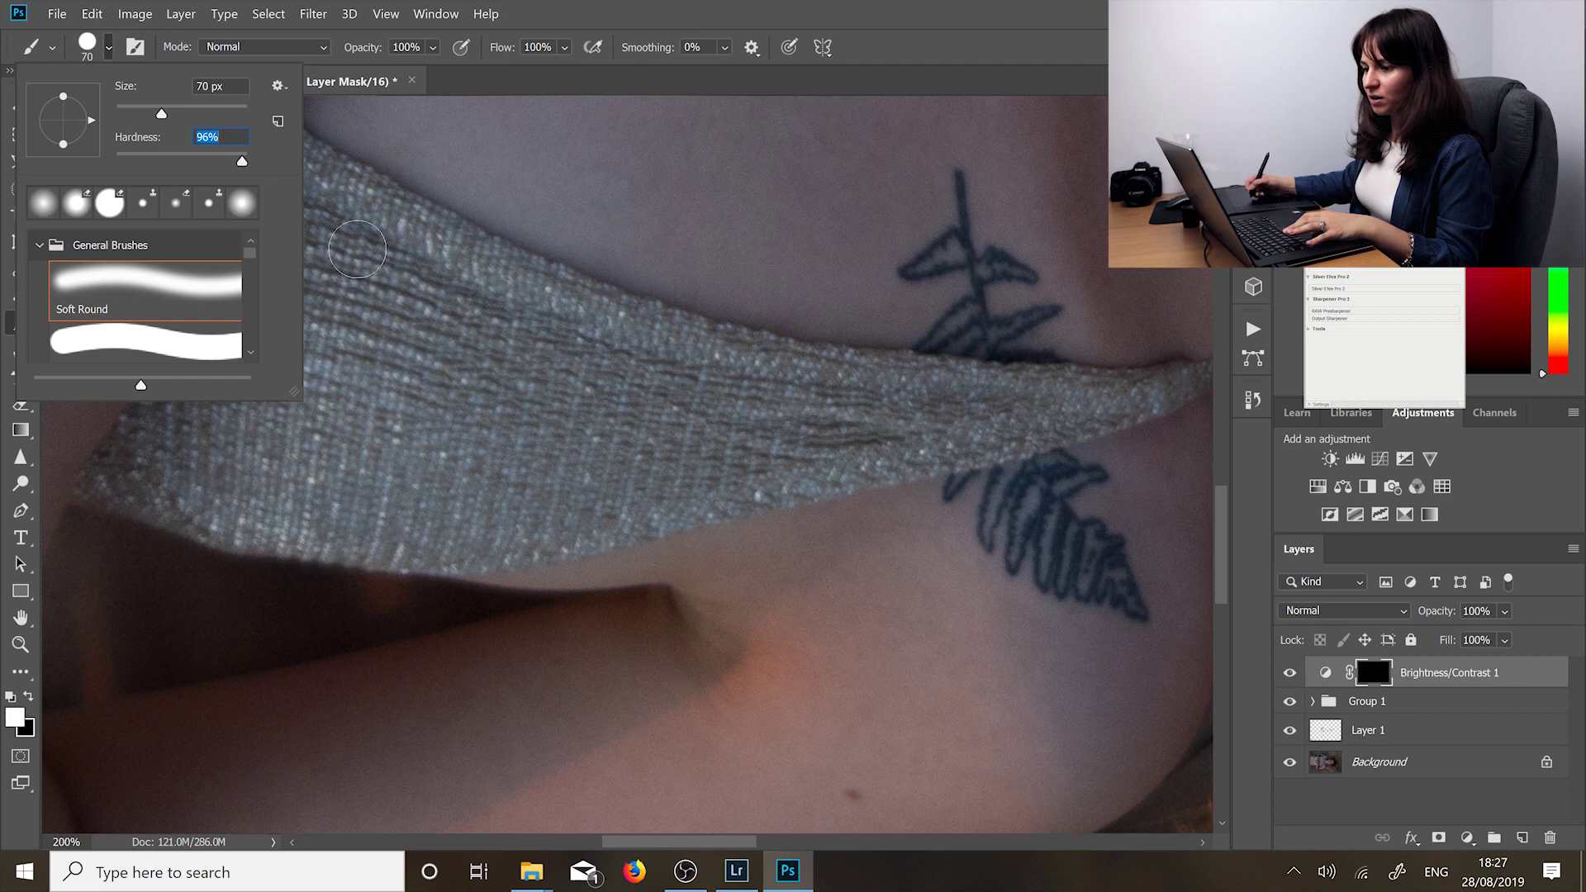
Step: Paint the contrast back onto the fabric and refine the mask edge along the dress at 400%
{"action": "key", "text": "Return"}
{"action": "mouse_move", "coordinate": [578, 487]}
{"action": "left_mouse_down"}
{"action": "mouse_move", "coordinate": [644, 453]}
{"action": "mouse_move", "coordinate": [541, 488]}
{"action": "mouse_move", "coordinate": [561, 508]}
{"action": "mouse_move", "coordinate": [652, 500]}
{"action": "mouse_move", "coordinate": [883, 446]}
{"action": "mouse_move", "coordinate": [636, 392]}
{"action": "mouse_move", "coordinate": [512, 298]}
{"action": "mouse_move", "coordinate": [612, 348]}
{"action": "mouse_move", "coordinate": [950, 413]}
{"action": "mouse_move", "coordinate": [603, 315]}
{"action": "mouse_move", "coordinate": [570, 285]}
{"action": "mouse_move", "coordinate": [528, 389]}
{"action": "mouse_move", "coordinate": [397, 515]}
{"action": "mouse_move", "coordinate": [925, 404]}
{"action": "mouse_move", "coordinate": [372, 322]}
{"action": "mouse_move", "coordinate": [165, 463]}
{"action": "mouse_move", "coordinate": [213, 503]}
{"action": "mouse_move", "coordinate": [124, 462]}
{"action": "mouse_move", "coordinate": [107, 495]}
{"action": "mouse_move", "coordinate": [174, 529]}
{"action": "left_mouse_up"}
{"action": "key", "text": "bracketleft"}
{"action": "key", "text": "bracketleft"}
{"action": "key", "text": "bracketleft"}
{"action": "key", "text": "bracketleft"}
{"action": "key", "text": "bracketleft"}
{"action": "key", "text": "bracketleft"}
{"action": "left_click_drag", "start_coordinate": [730, 314], "coordinate": [666, 329]}
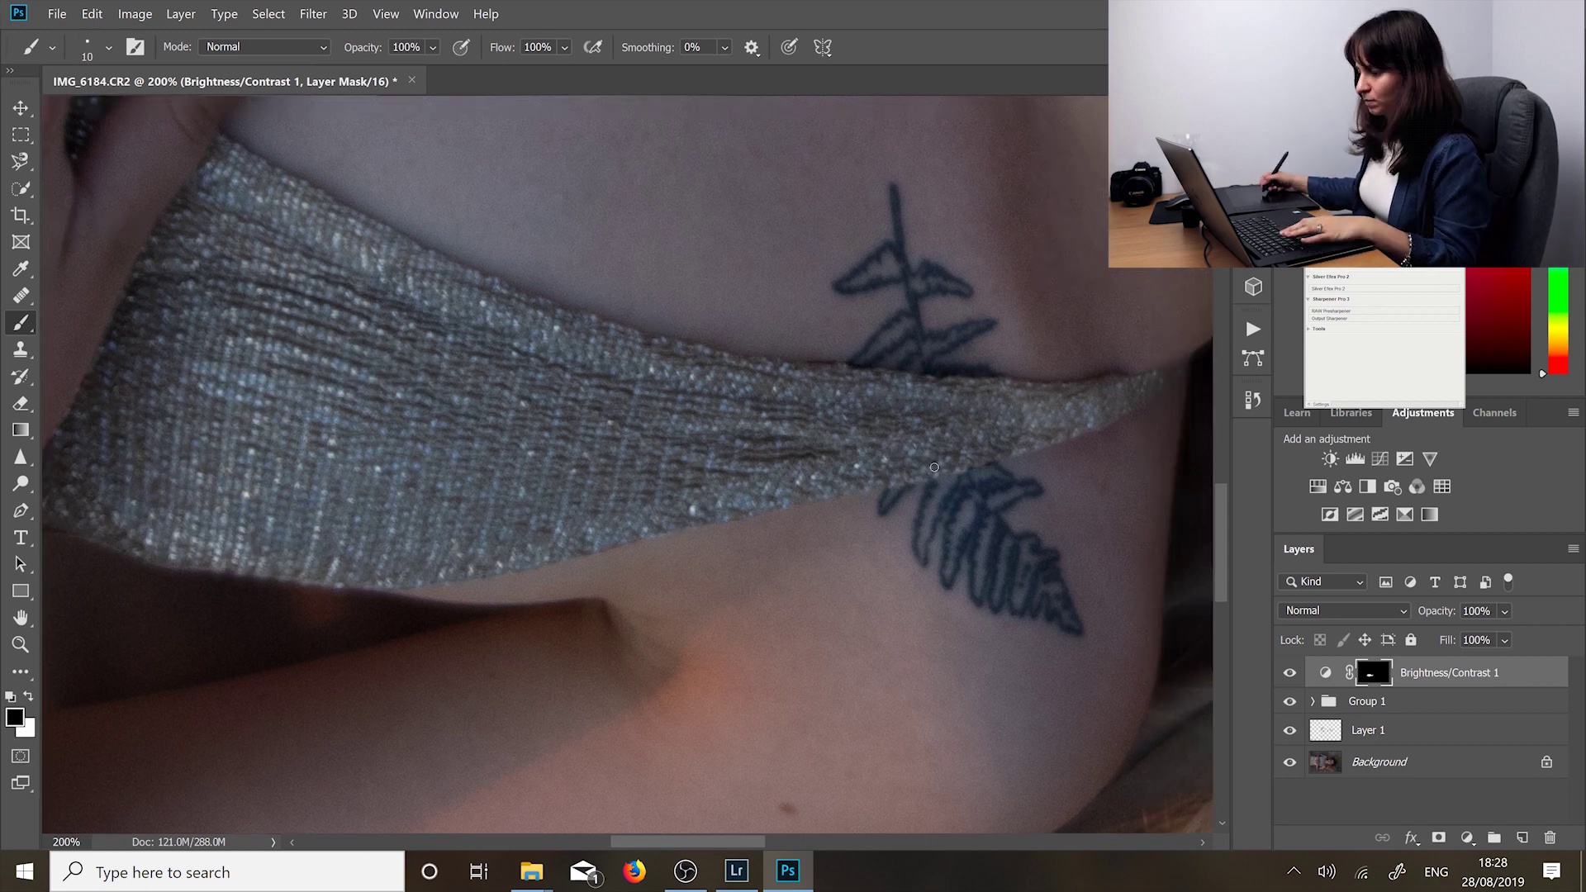
{"action": "left_click_drag", "start_coordinate": [1000, 430], "coordinate": [1148, 388]}
{"action": "key", "text": "ctrl+plus"}
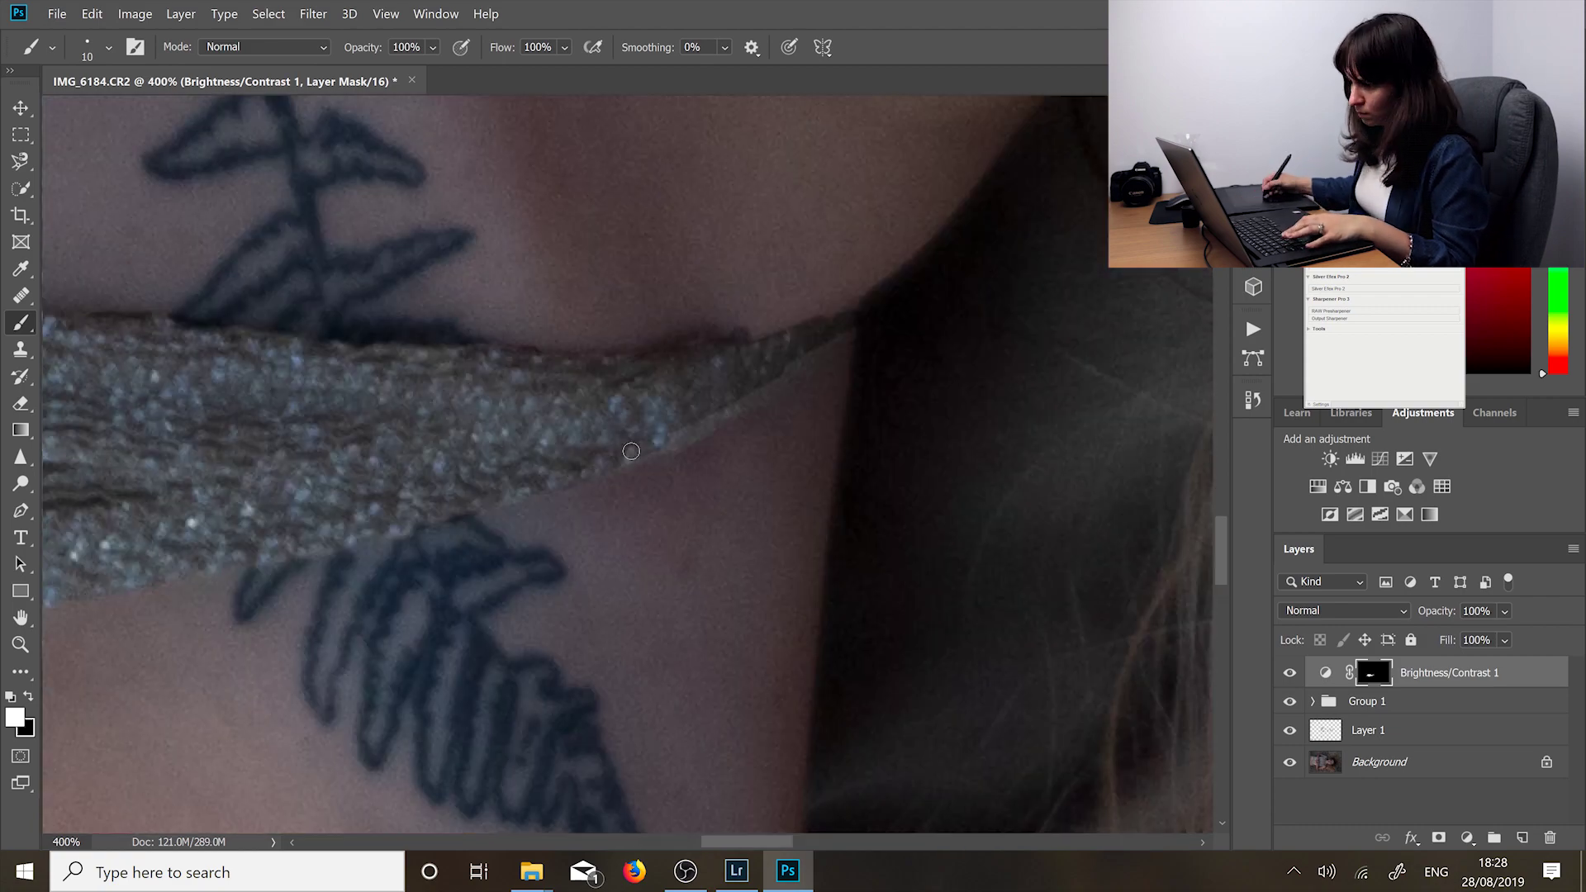
{"action": "key", "text": "x"}
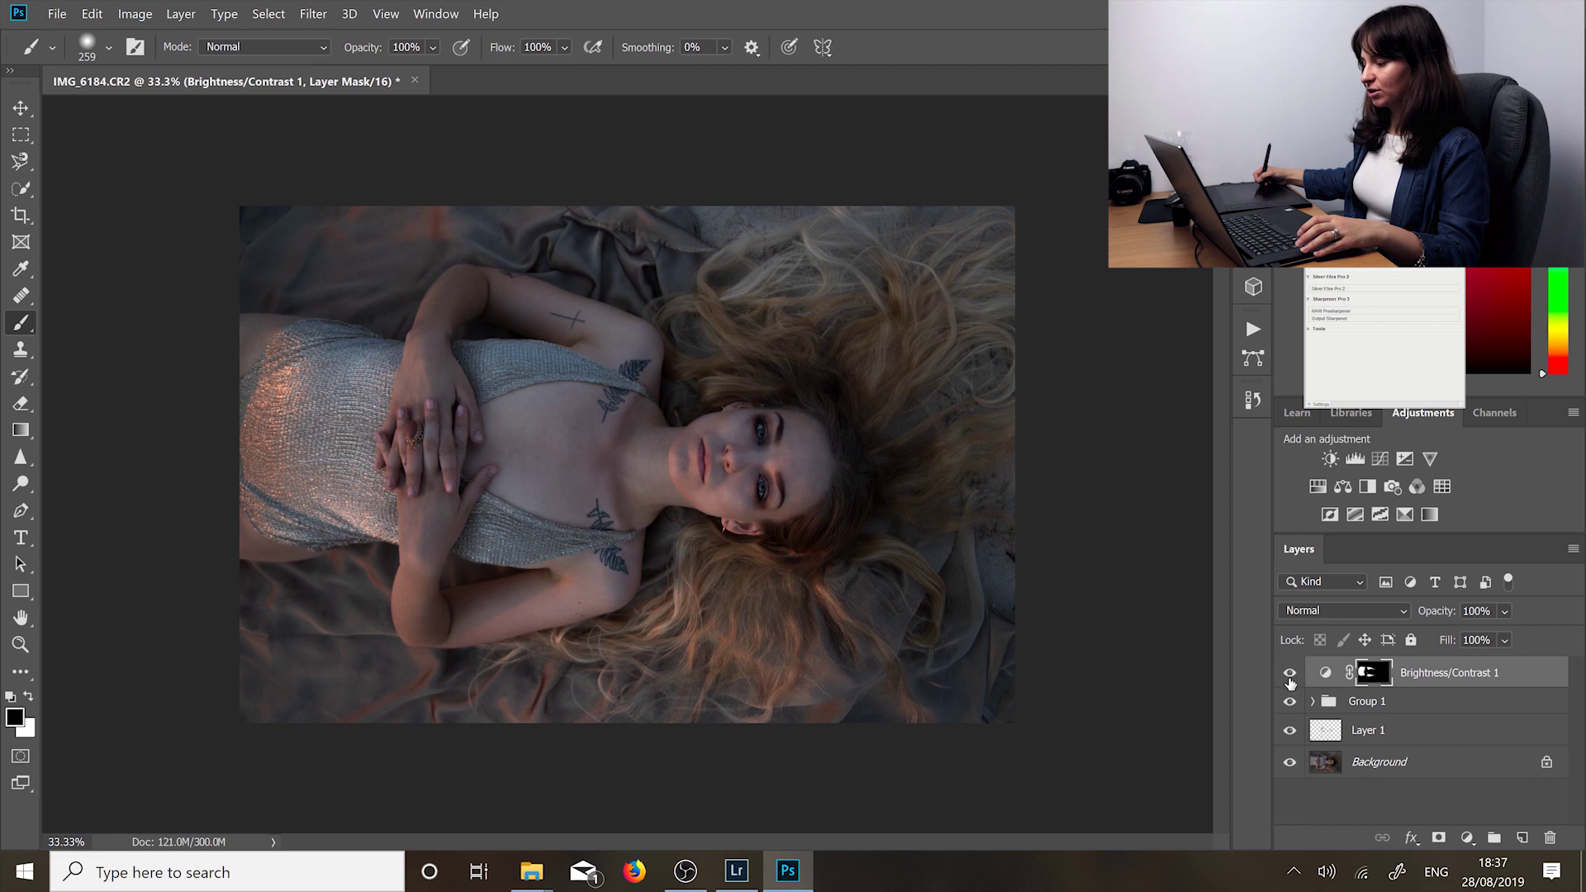
Step: Compare Brightness/Contrast 1 on and off, add Brightness/Contrast 2, and set a 500 px soft brush
{"action": "left_click", "coordinate": [1289, 676]}
{"action": "left_click", "coordinate": [1290, 675]}
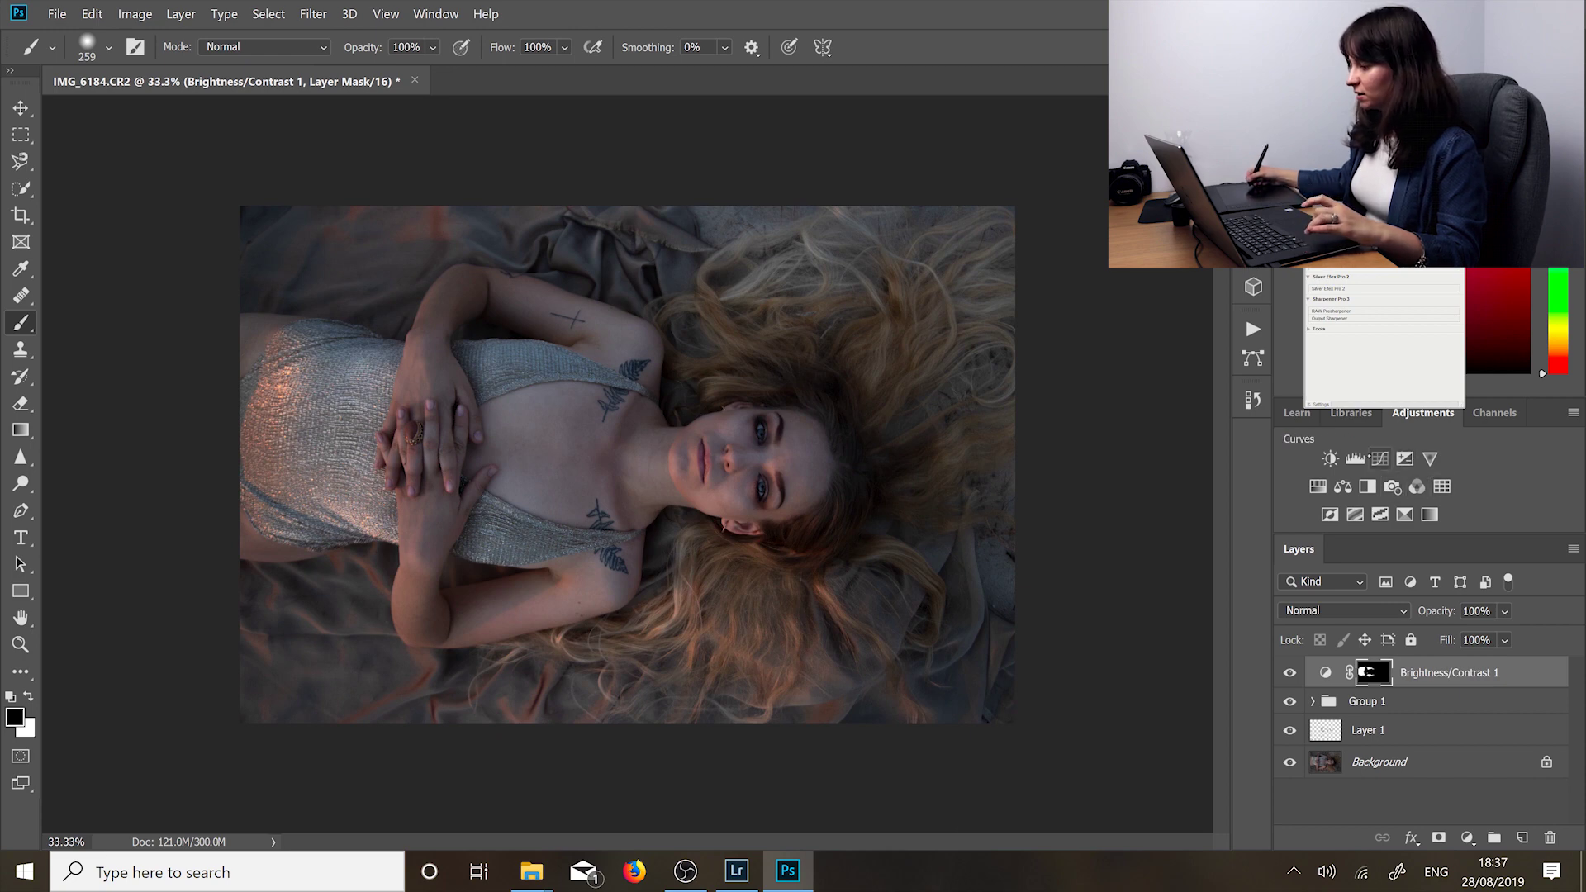
{"action": "left_click", "coordinate": [1329, 459]}
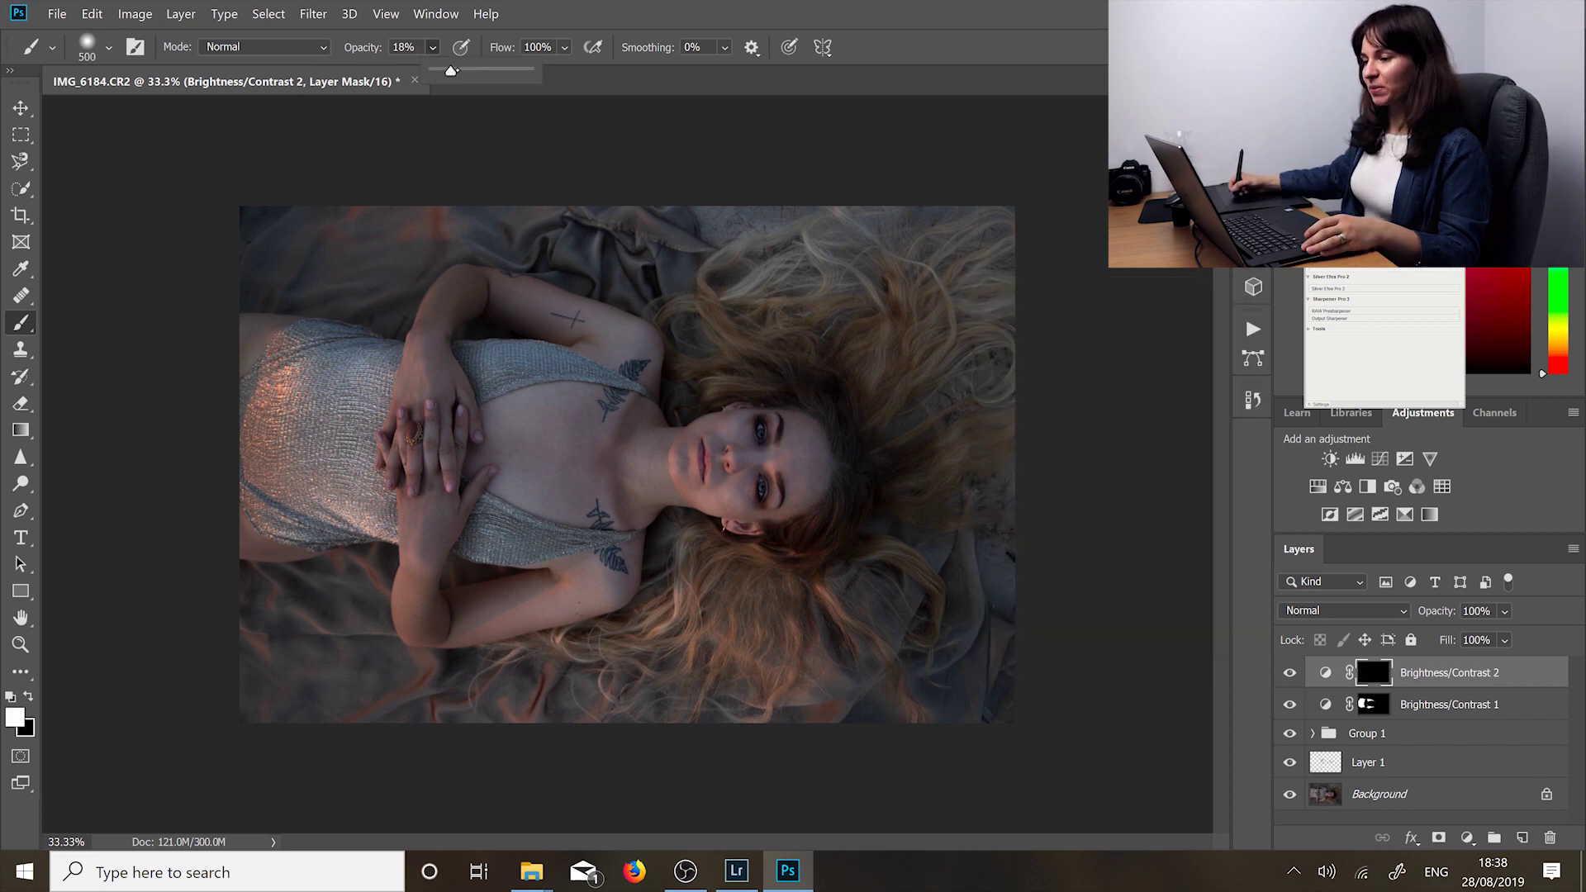
{"action": "left_click", "coordinate": [107, 47]}
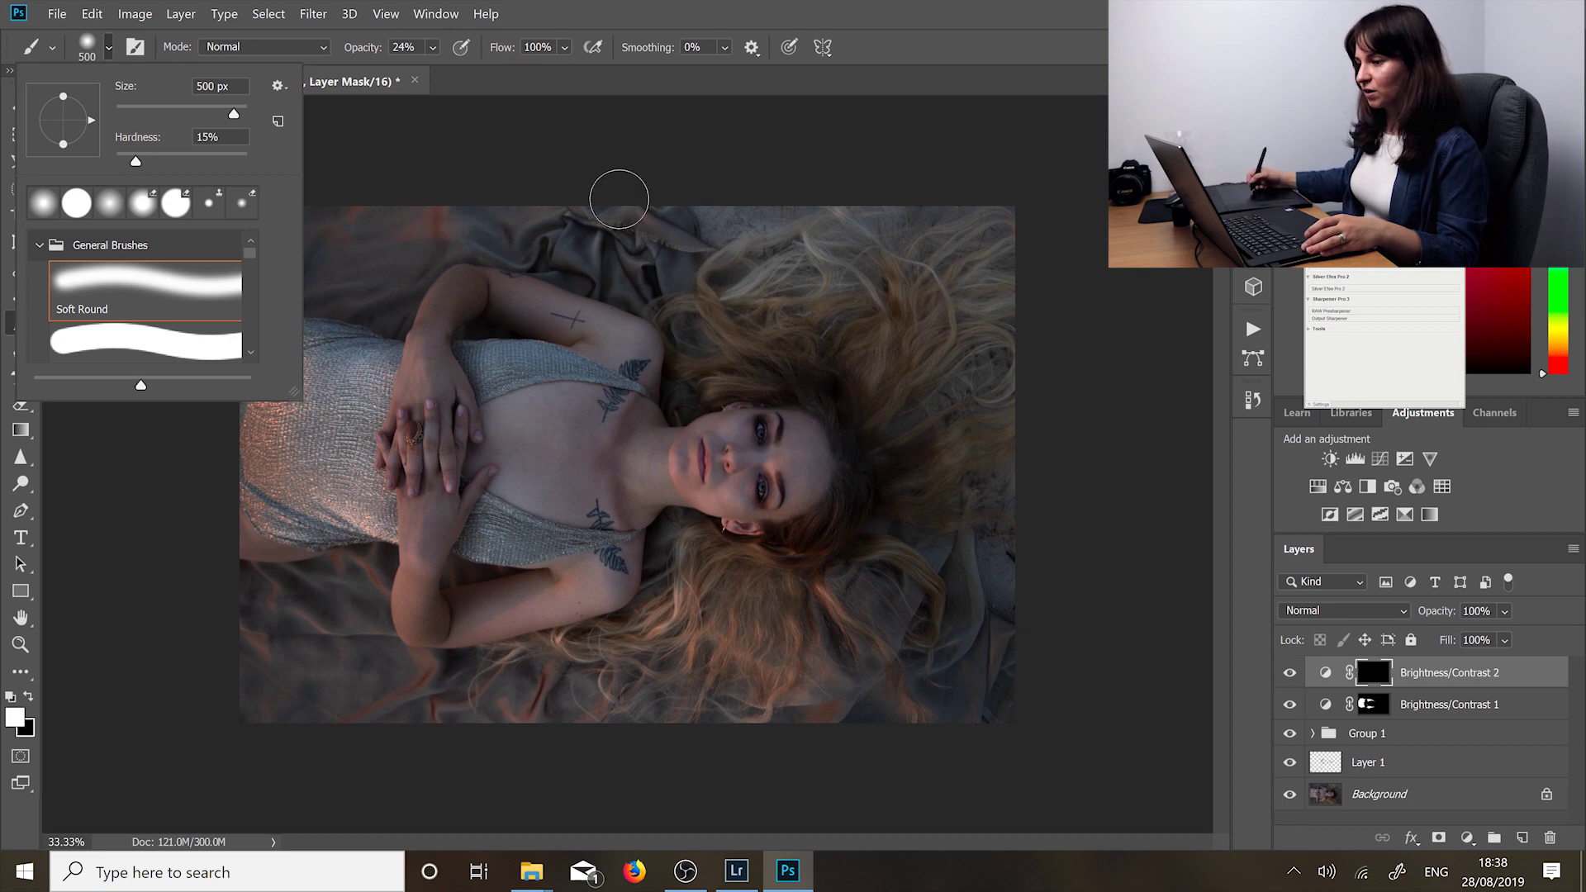
{"action": "left_click", "coordinate": [845, 424]}
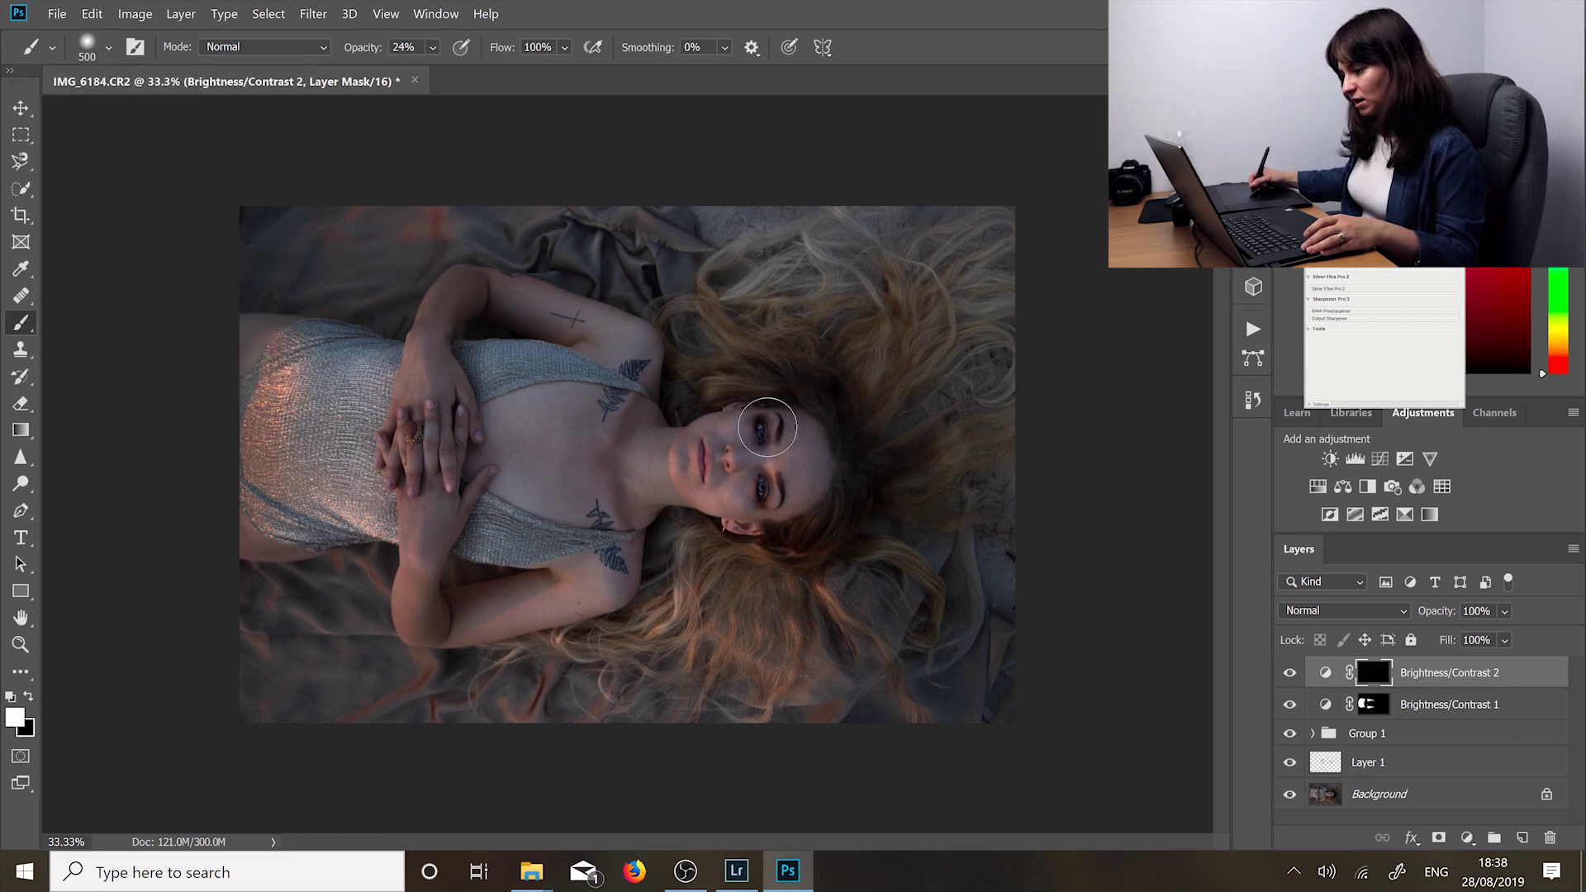
Step: Paint Brightness/Contrast 2 at 24% over the face, hair, and the bottom, right and top edges
{"action": "left_click_drag", "start_coordinate": [732, 442], "coordinate": [727, 500]}
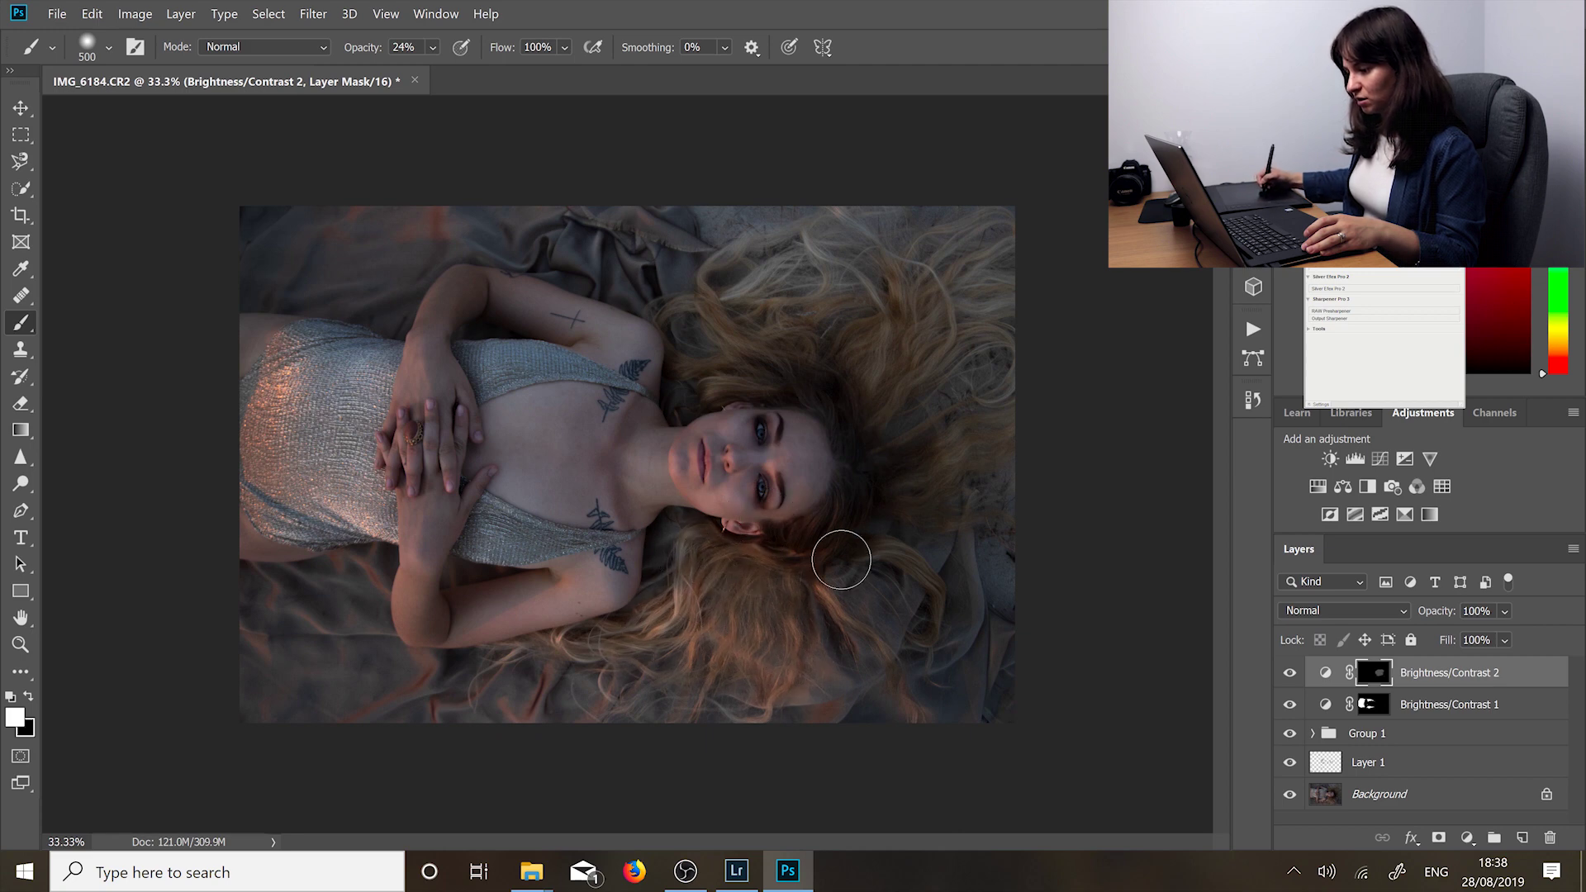
{"action": "mouse_move", "coordinate": [947, 470]}
{"action": "left_mouse_down"}
{"action": "mouse_move", "coordinate": [934, 423]}
{"action": "mouse_move", "coordinate": [887, 387]}
{"action": "mouse_move", "coordinate": [966, 265]}
{"action": "mouse_move", "coordinate": [882, 316]}
{"action": "mouse_move", "coordinate": [898, 271]}
{"action": "mouse_move", "coordinate": [774, 243]}
{"action": "mouse_move", "coordinate": [821, 241]}
{"action": "mouse_move", "coordinate": [711, 295]}
{"action": "mouse_move", "coordinate": [708, 331]}
{"action": "mouse_move", "coordinate": [762, 408]}
{"action": "mouse_move", "coordinate": [662, 439]}
{"action": "mouse_move", "coordinate": [646, 361]}
{"action": "mouse_move", "coordinate": [671, 351]}
{"action": "mouse_move", "coordinate": [607, 412]}
{"action": "mouse_move", "coordinate": [666, 338]}
{"action": "mouse_move", "coordinate": [533, 304]}
{"action": "mouse_move", "coordinate": [617, 335]}
{"action": "mouse_move", "coordinate": [671, 584]}
{"action": "mouse_move", "coordinate": [600, 497]}
{"action": "mouse_move", "coordinate": [624, 594]}
{"action": "mouse_move", "coordinate": [499, 266]}
{"action": "mouse_move", "coordinate": [539, 269]}
{"action": "mouse_move", "coordinate": [471, 255]}
{"action": "left_mouse_up"}
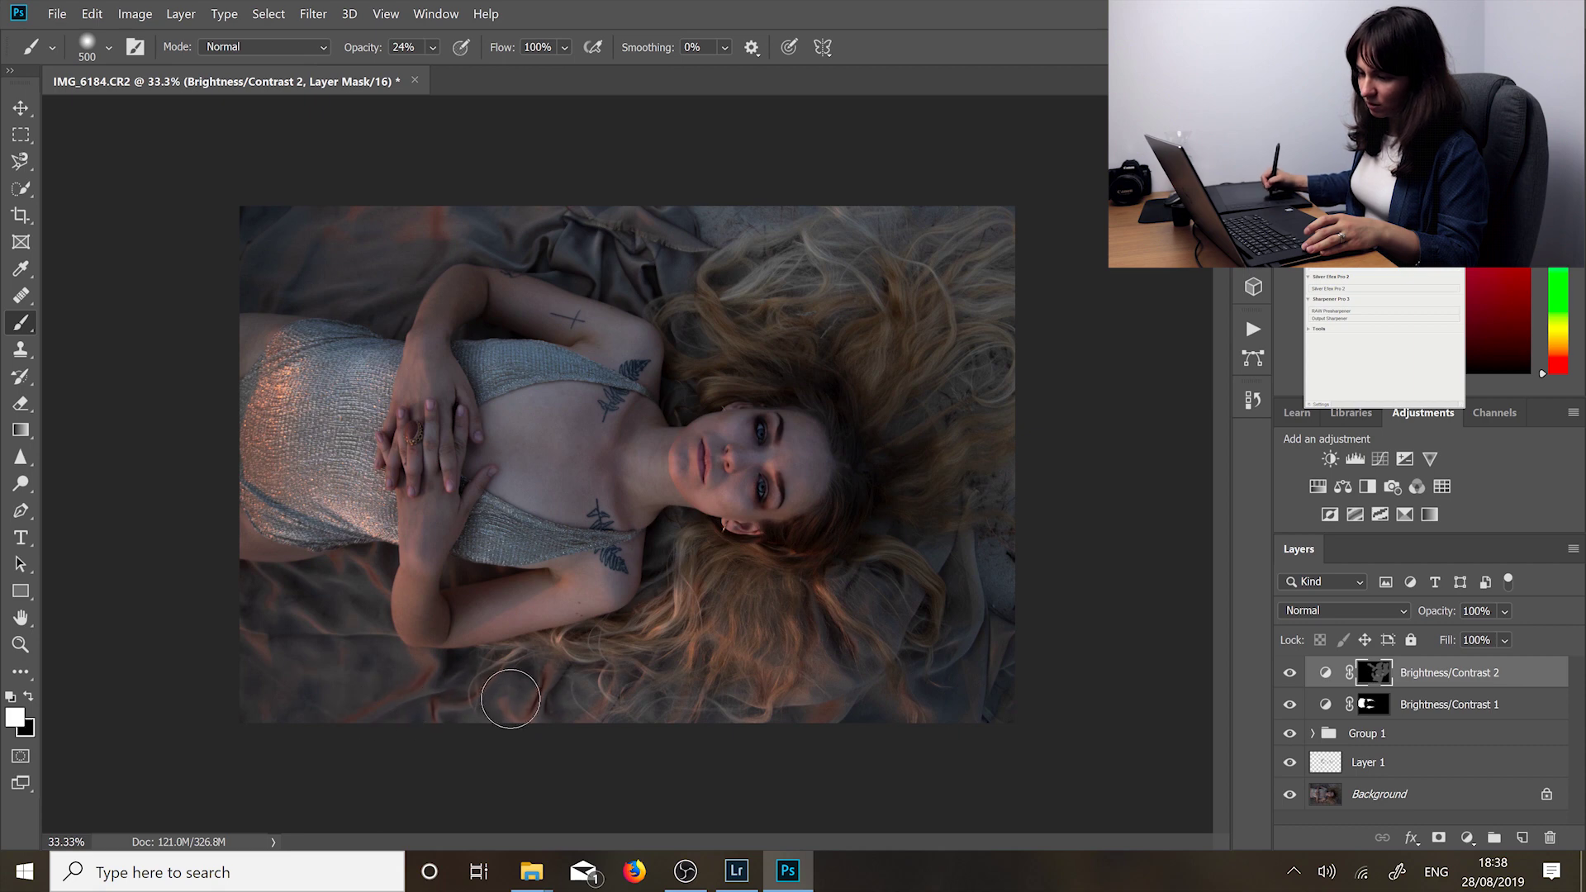
{"action": "left_click_drag", "start_coordinate": [772, 704], "coordinate": [1009, 658]}
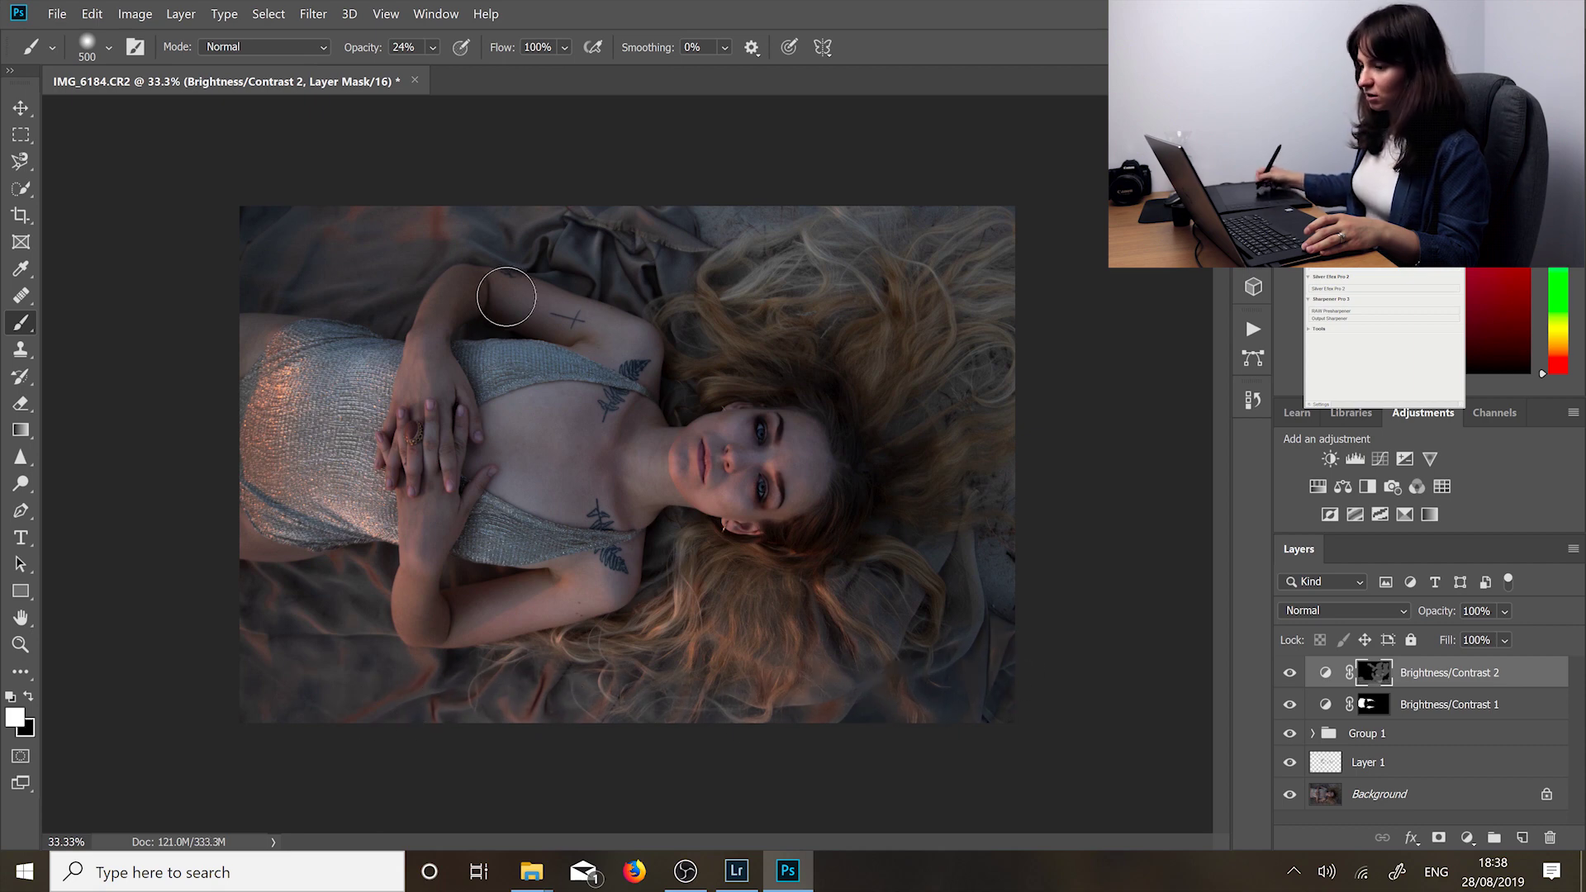
{"action": "mouse_move", "coordinate": [286, 206]}
{"action": "left_mouse_down"}
{"action": "mouse_move", "coordinate": [340, 256]}
{"action": "mouse_move", "coordinate": [460, 220]}
{"action": "mouse_move", "coordinate": [594, 228]}
{"action": "mouse_move", "coordinate": [661, 258]}
{"action": "left_mouse_up"}
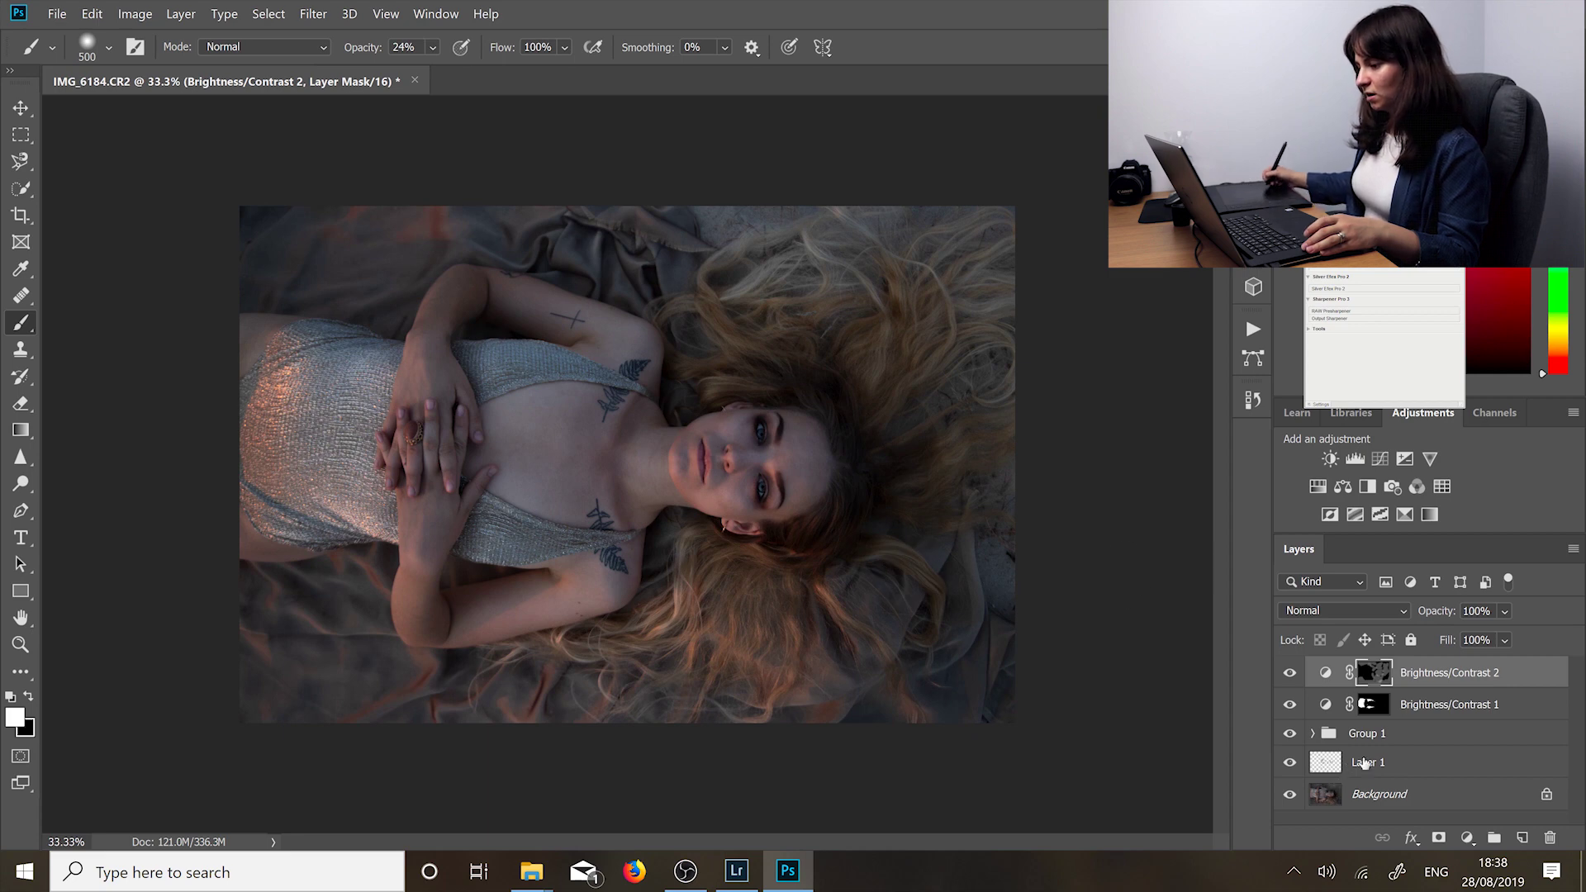
Step: Add Hue/Saturation 1 at Saturation +25, invert its mask to black, and zoom to 100%
{"action": "left_click", "coordinate": [1318, 486]}
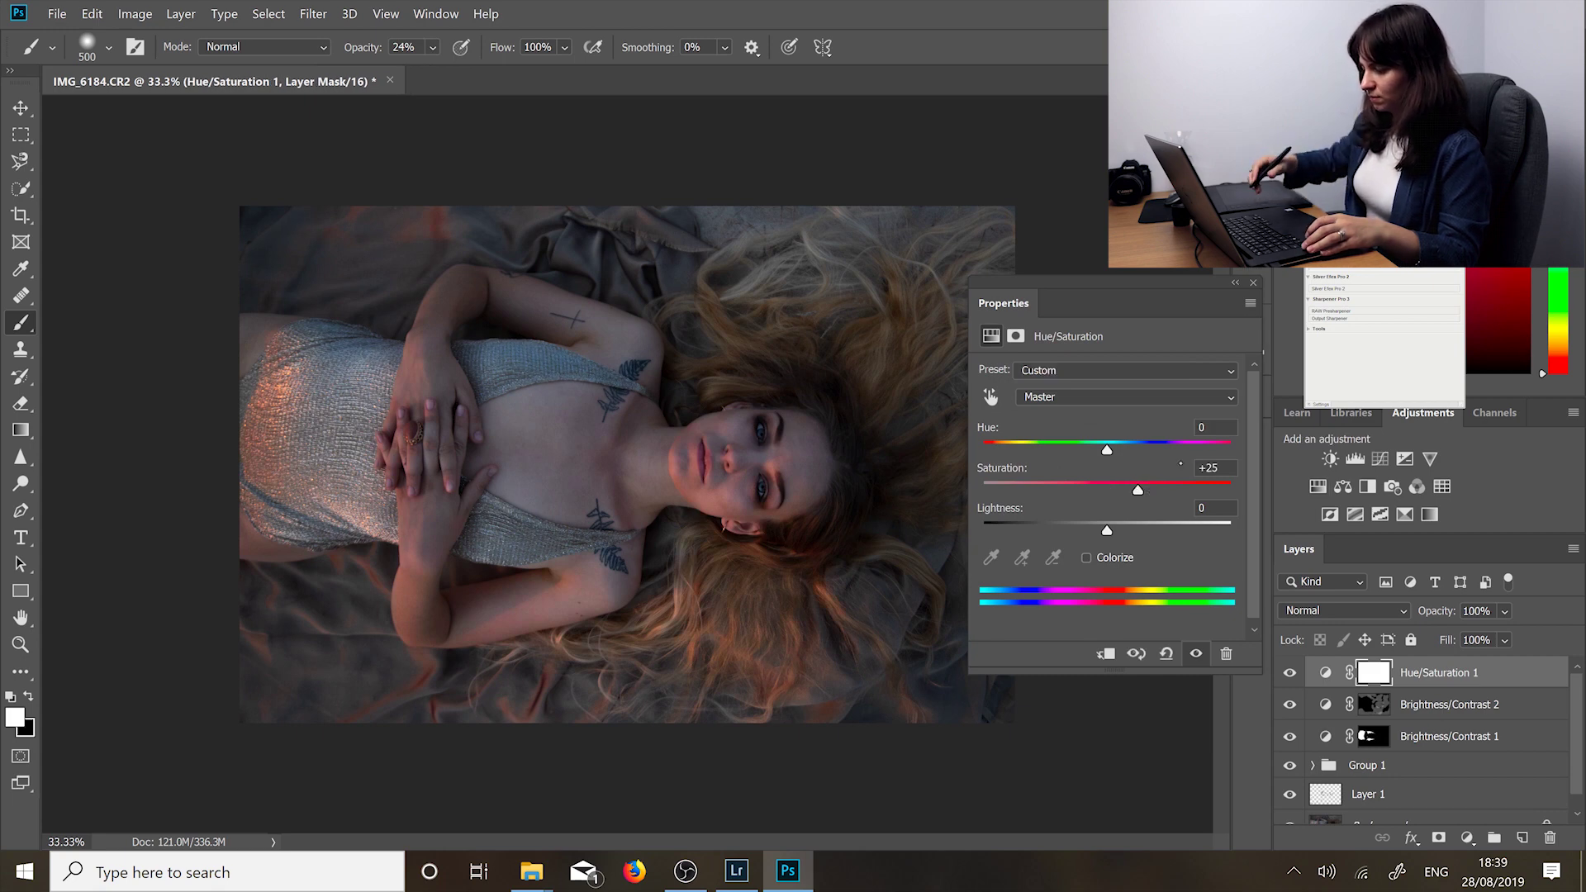
{"action": "left_click", "coordinate": [1384, 666]}
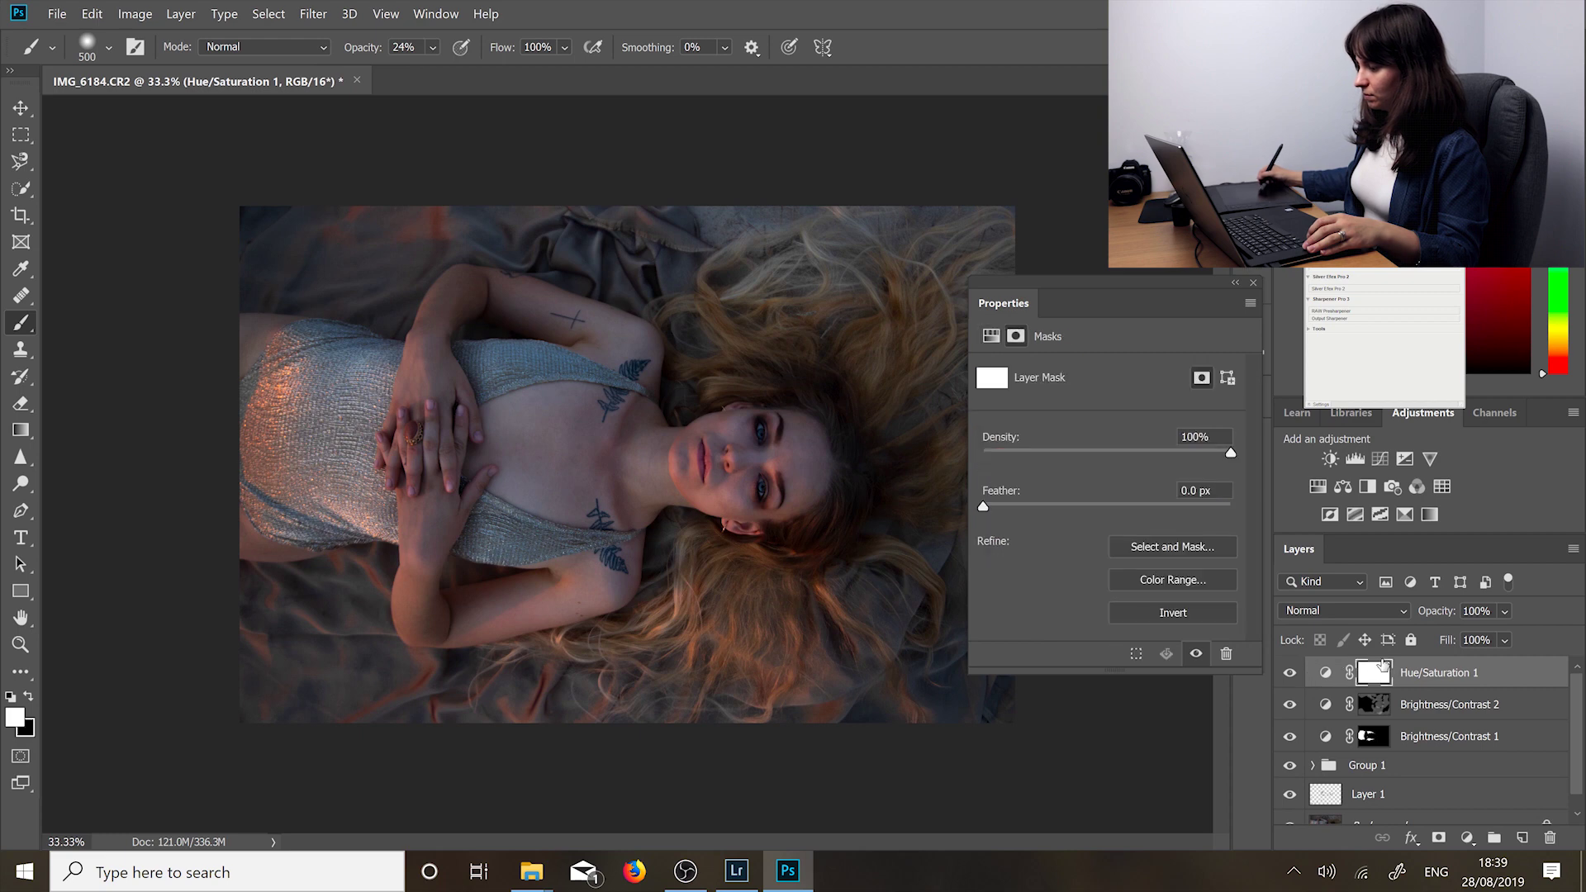
{"action": "key", "text": "l"}
{"action": "key", "text": "ctrl+i"}
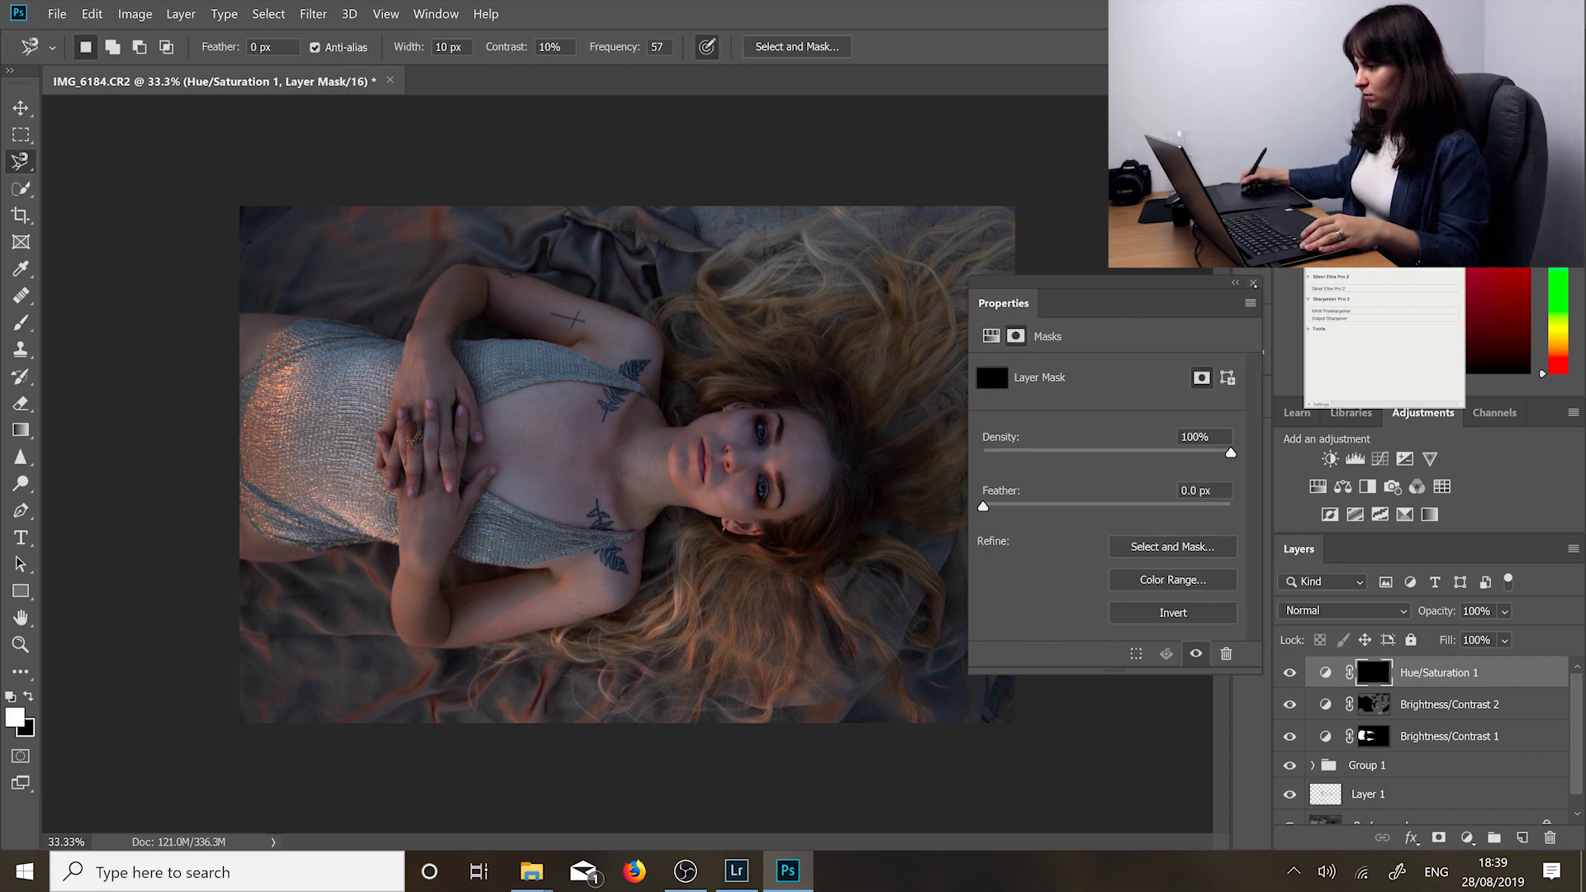
{"action": "left_click", "coordinate": [1236, 283]}
{"action": "key", "text": "ctrl+1"}
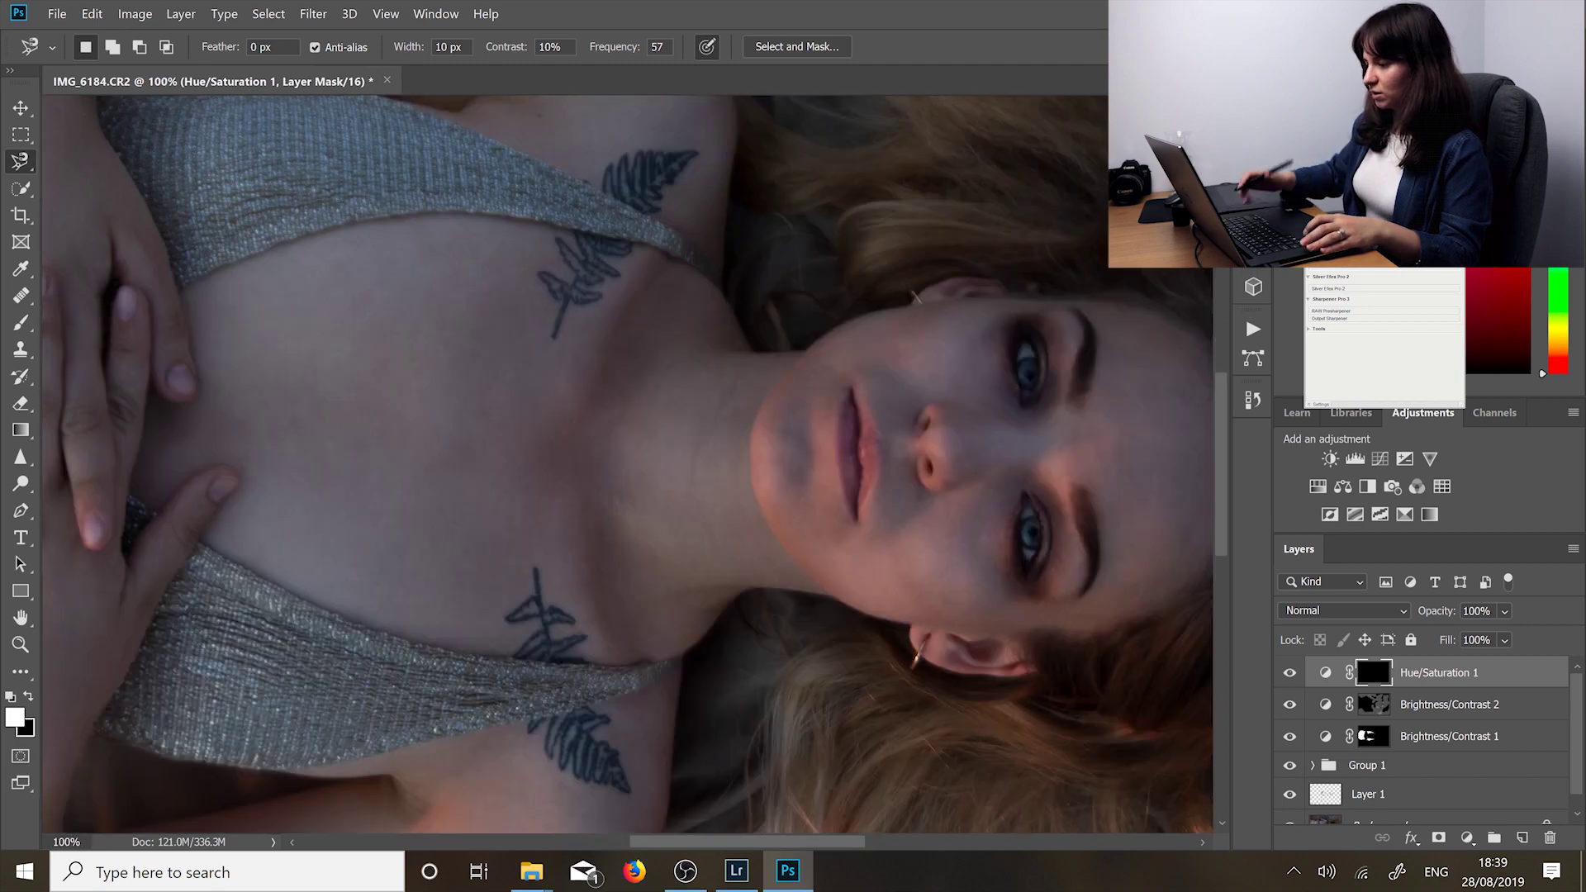
Step: Brush the saturation boost under and around the eyes at 24% opacity
{"action": "key", "text": "b"}
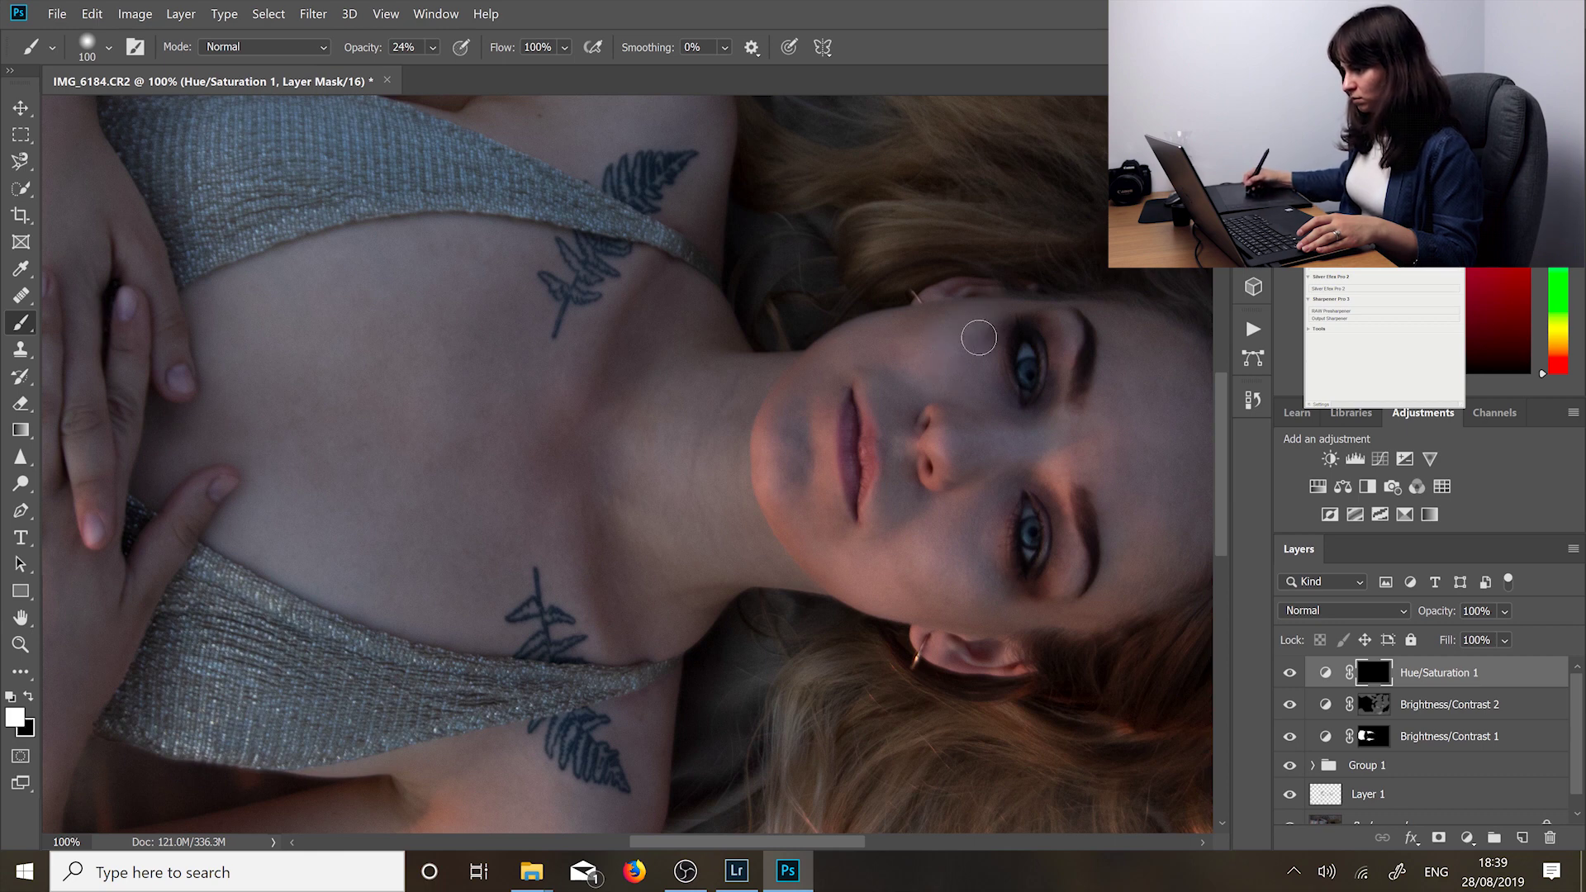
{"action": "left_click_drag", "start_coordinate": [984, 398], "coordinate": [978, 521]}
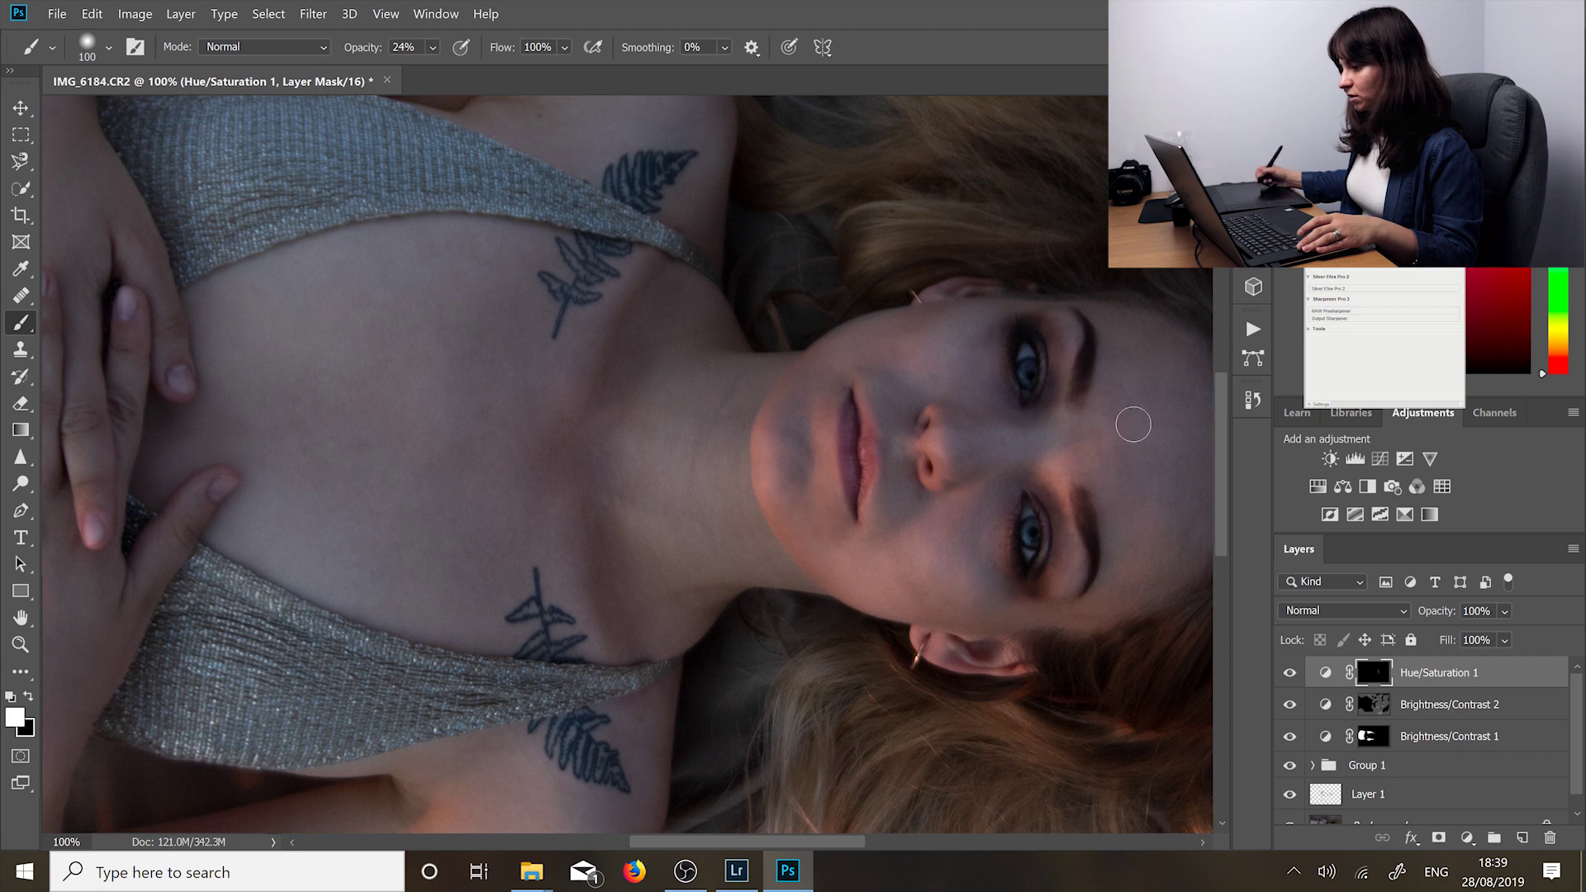
{"action": "left_click_drag", "start_coordinate": [1068, 322], "coordinate": [1051, 400]}
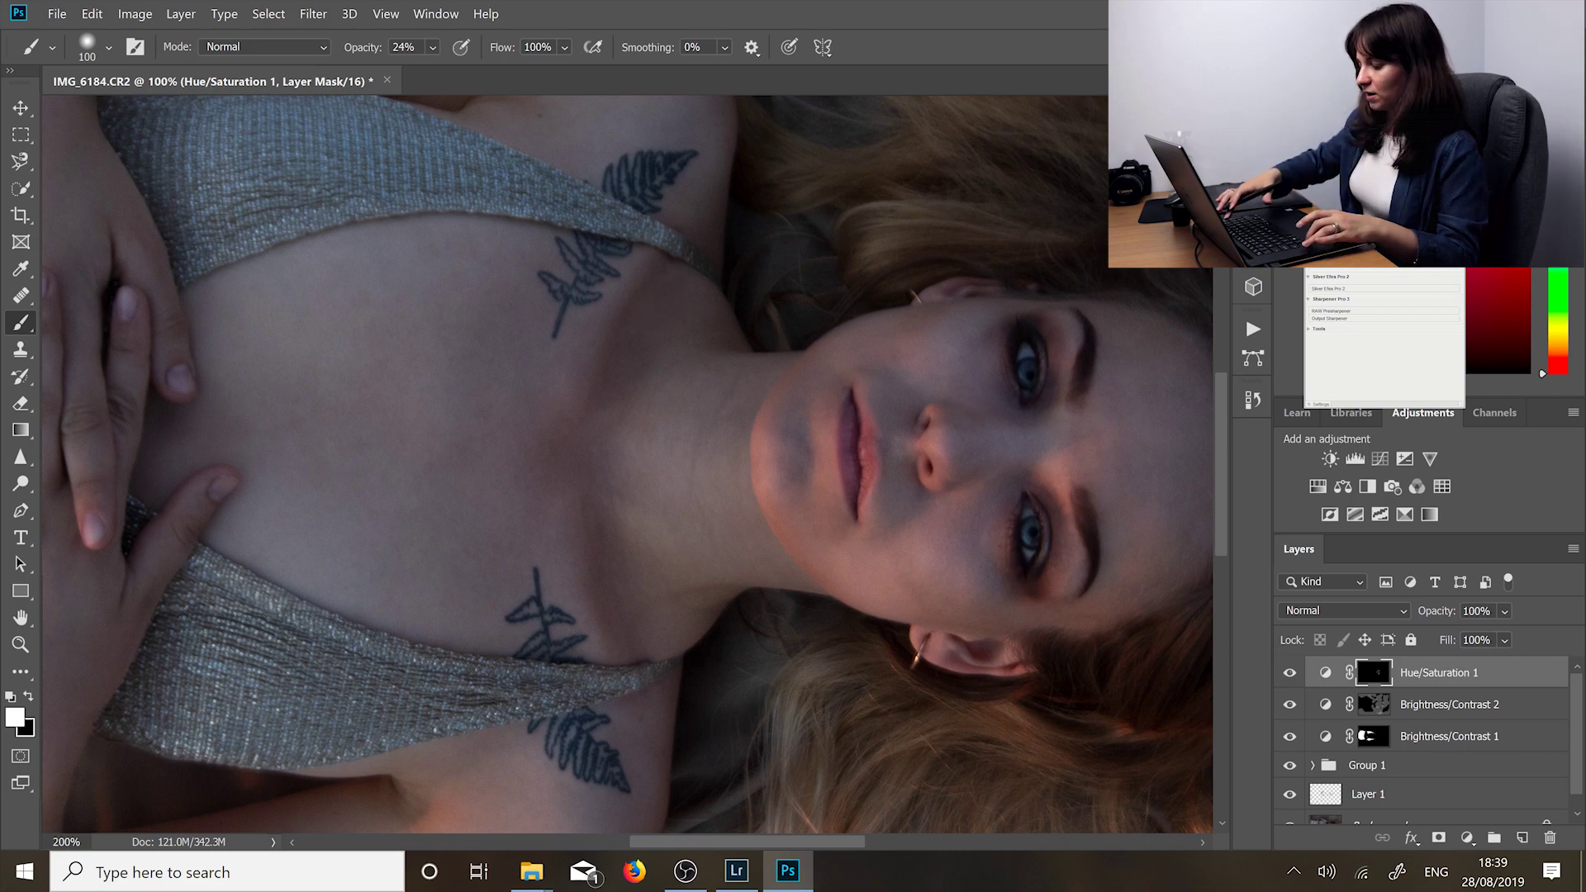
{"action": "key", "text": "ctrl+plus"}
{"action": "key", "text": "ctrl+minus"}
{"action": "key", "text": "ctrl+minus"}
{"action": "key", "text": "ctrl+minus"}
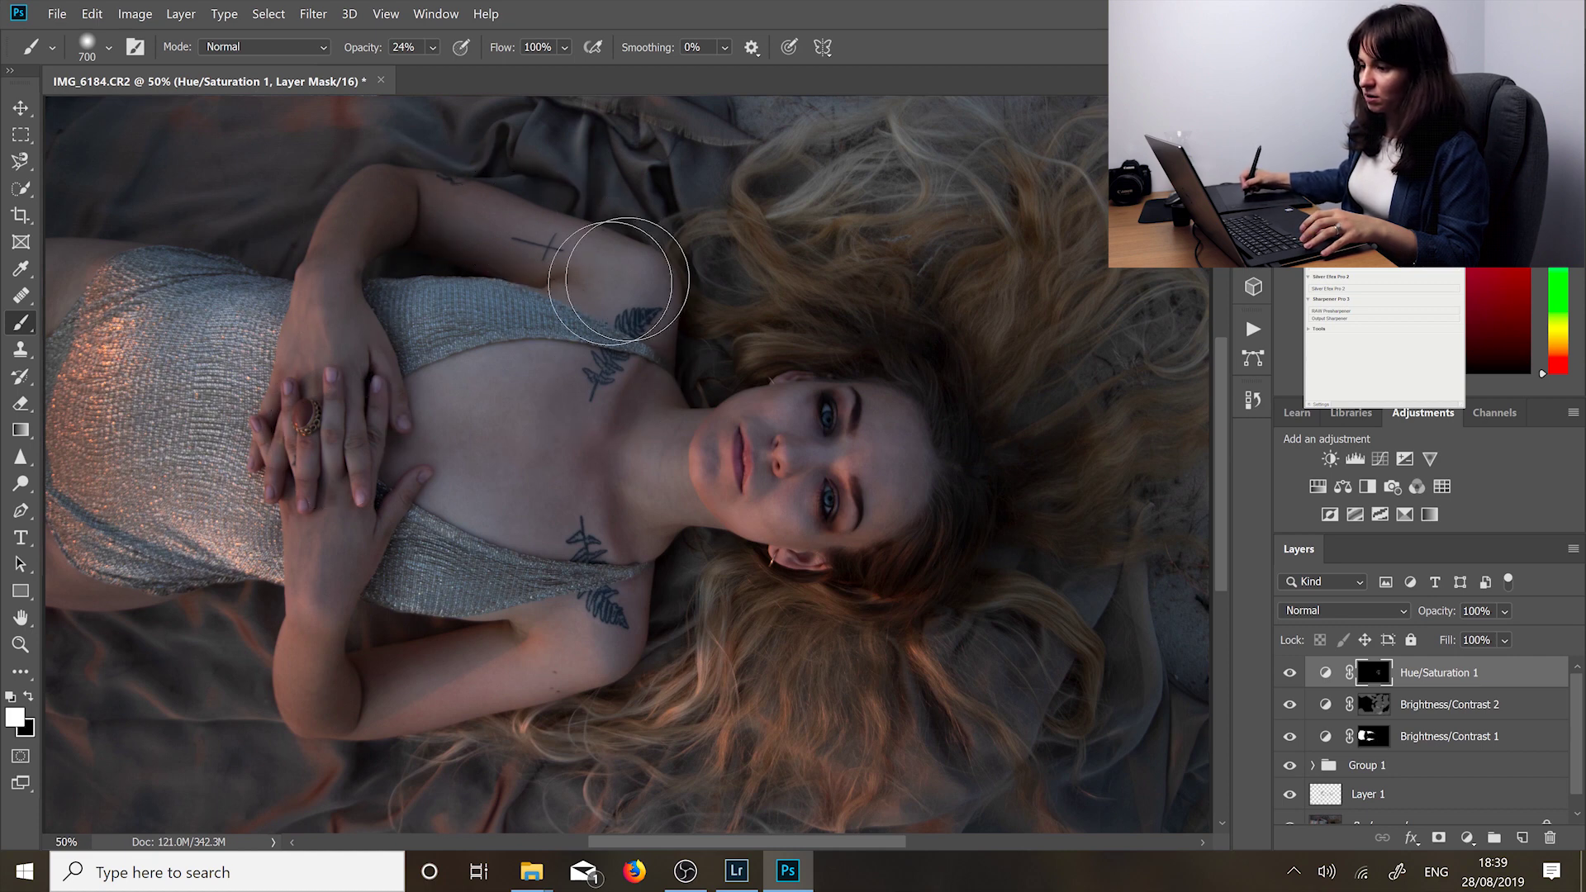
Step: Brush the saturation boost over the chest and down the left side of the dress
{"action": "mouse_move", "coordinate": [609, 265]}
{"action": "left_mouse_down"}
{"action": "mouse_move", "coordinate": [567, 454]}
{"action": "mouse_move", "coordinate": [597, 387]}
{"action": "mouse_move", "coordinate": [549, 476]}
{"action": "mouse_move", "coordinate": [459, 427]}
{"action": "mouse_move", "coordinate": [598, 394]}
{"action": "mouse_move", "coordinate": [623, 408]}
{"action": "mouse_move", "coordinate": [665, 323]}
{"action": "mouse_move", "coordinate": [639, 365]}
{"action": "mouse_move", "coordinate": [633, 554]}
{"action": "mouse_move", "coordinate": [599, 631]}
{"action": "mouse_move", "coordinate": [544, 666]}
{"action": "mouse_move", "coordinate": [286, 686]}
{"action": "mouse_move", "coordinate": [331, 560]}
{"action": "mouse_move", "coordinate": [315, 470]}
{"action": "mouse_move", "coordinate": [351, 320]}
{"action": "mouse_move", "coordinate": [642, 712]}
{"action": "mouse_move", "coordinate": [468, 758]}
{"action": "mouse_move", "coordinate": [255, 463]}
{"action": "left_mouse_up"}
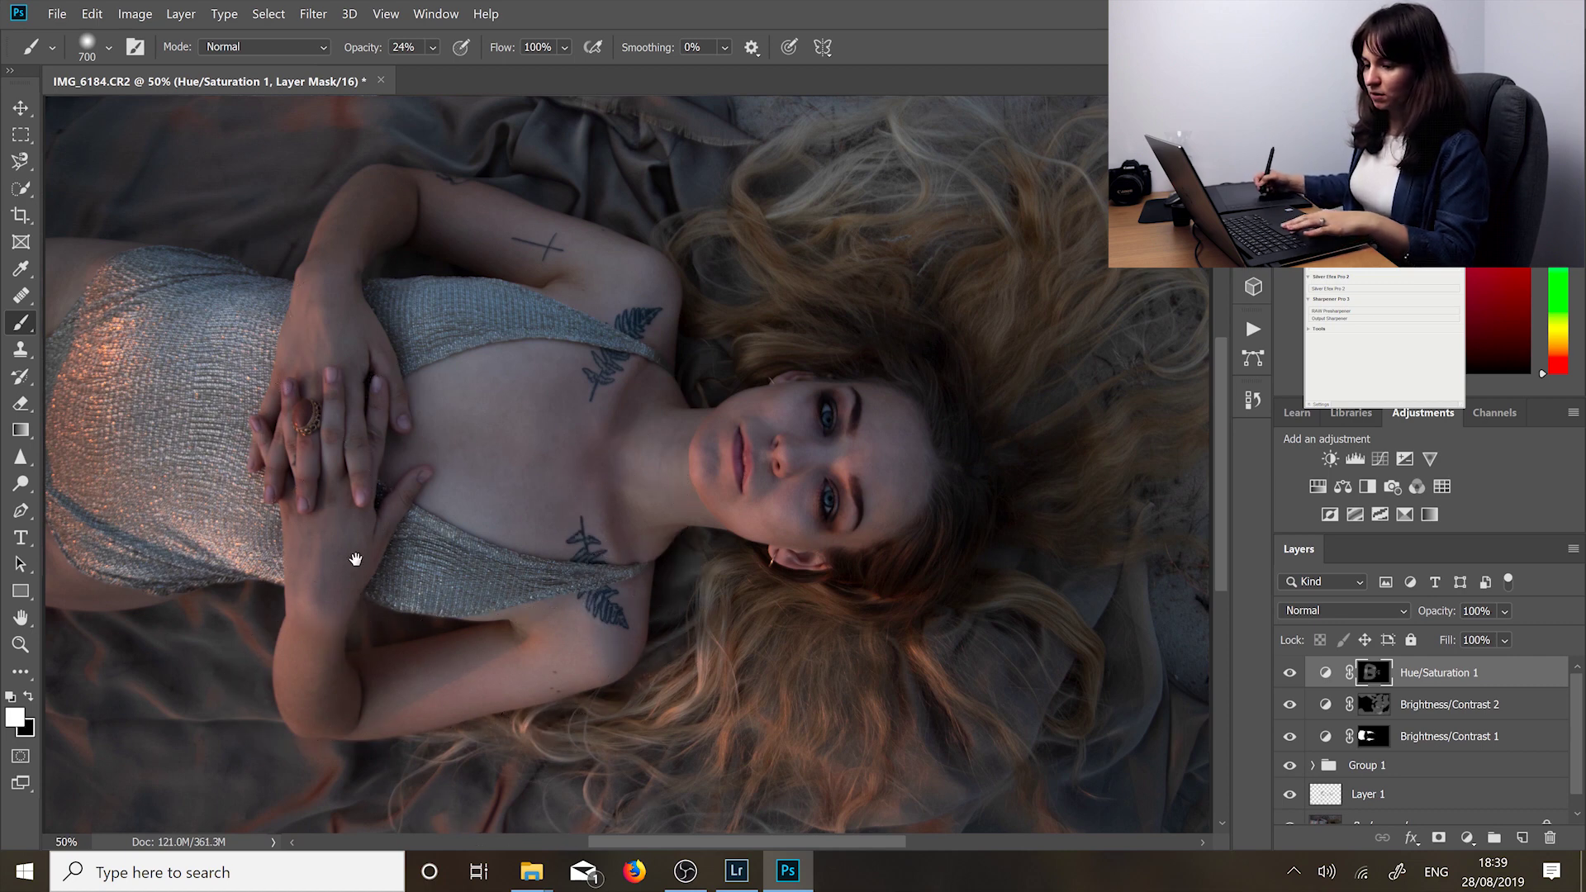
{"action": "left_click_drag", "start_coordinate": [567, 556], "coordinate": [603, 551]}
{"action": "mouse_move", "coordinate": [152, 267]}
{"action": "left_mouse_down"}
{"action": "mouse_move", "coordinate": [104, 289]}
{"action": "mouse_move", "coordinate": [124, 524]}
{"action": "mouse_move", "coordinate": [180, 587]}
{"action": "mouse_move", "coordinate": [278, 618]}
{"action": "left_mouse_up"}
{"action": "key", "text": "ctrl+minus"}
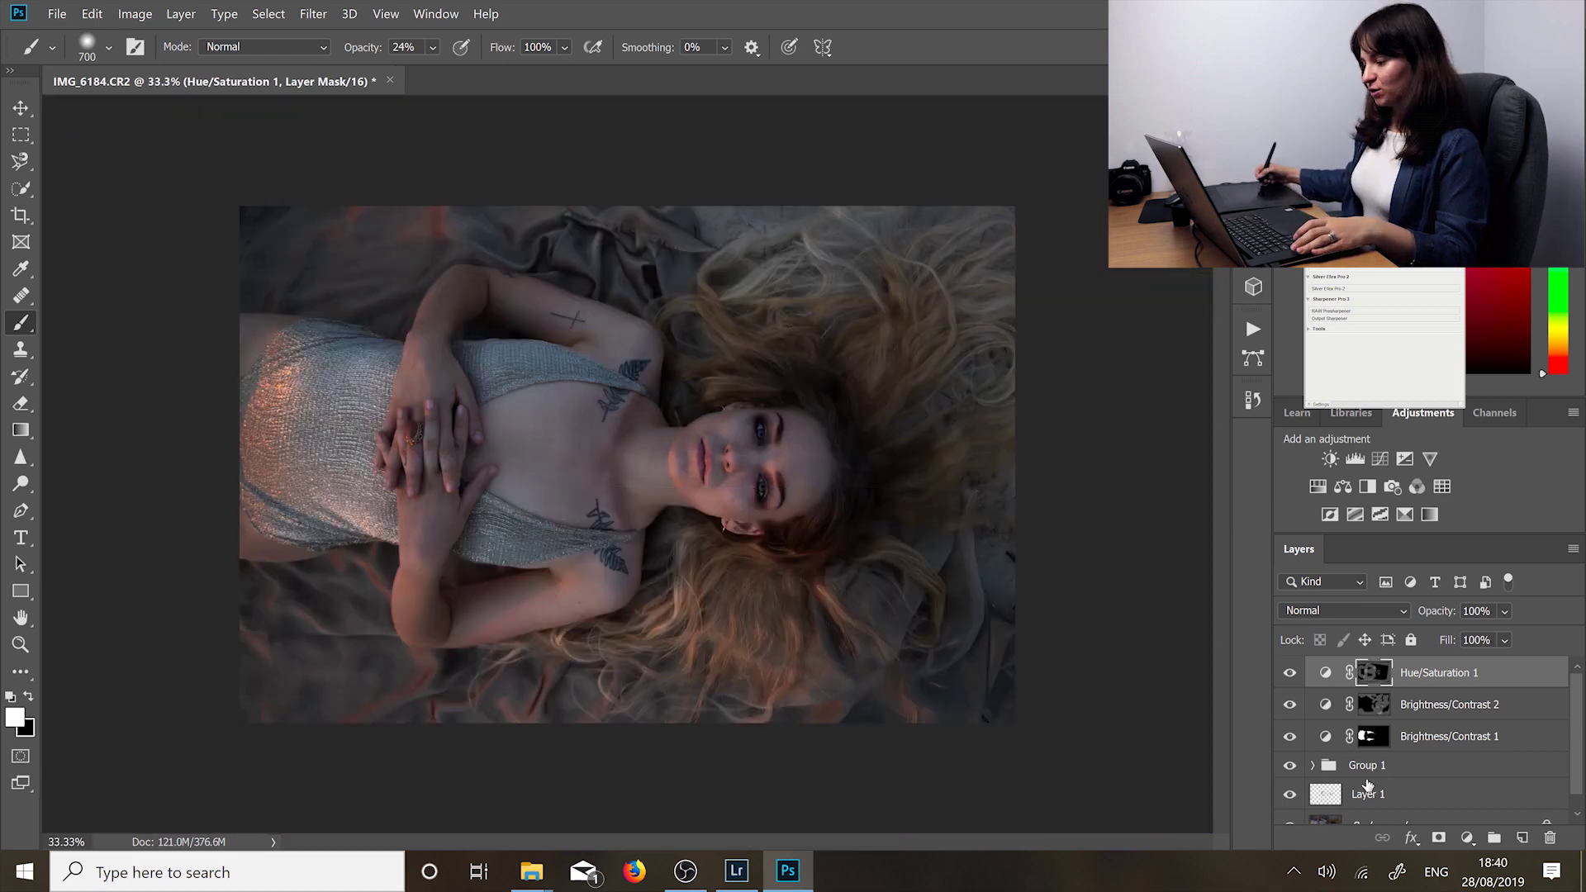
{"action": "scroll", "coordinate": [1573, 753], "scroll_direction": "down", "scroll_amount": 1}
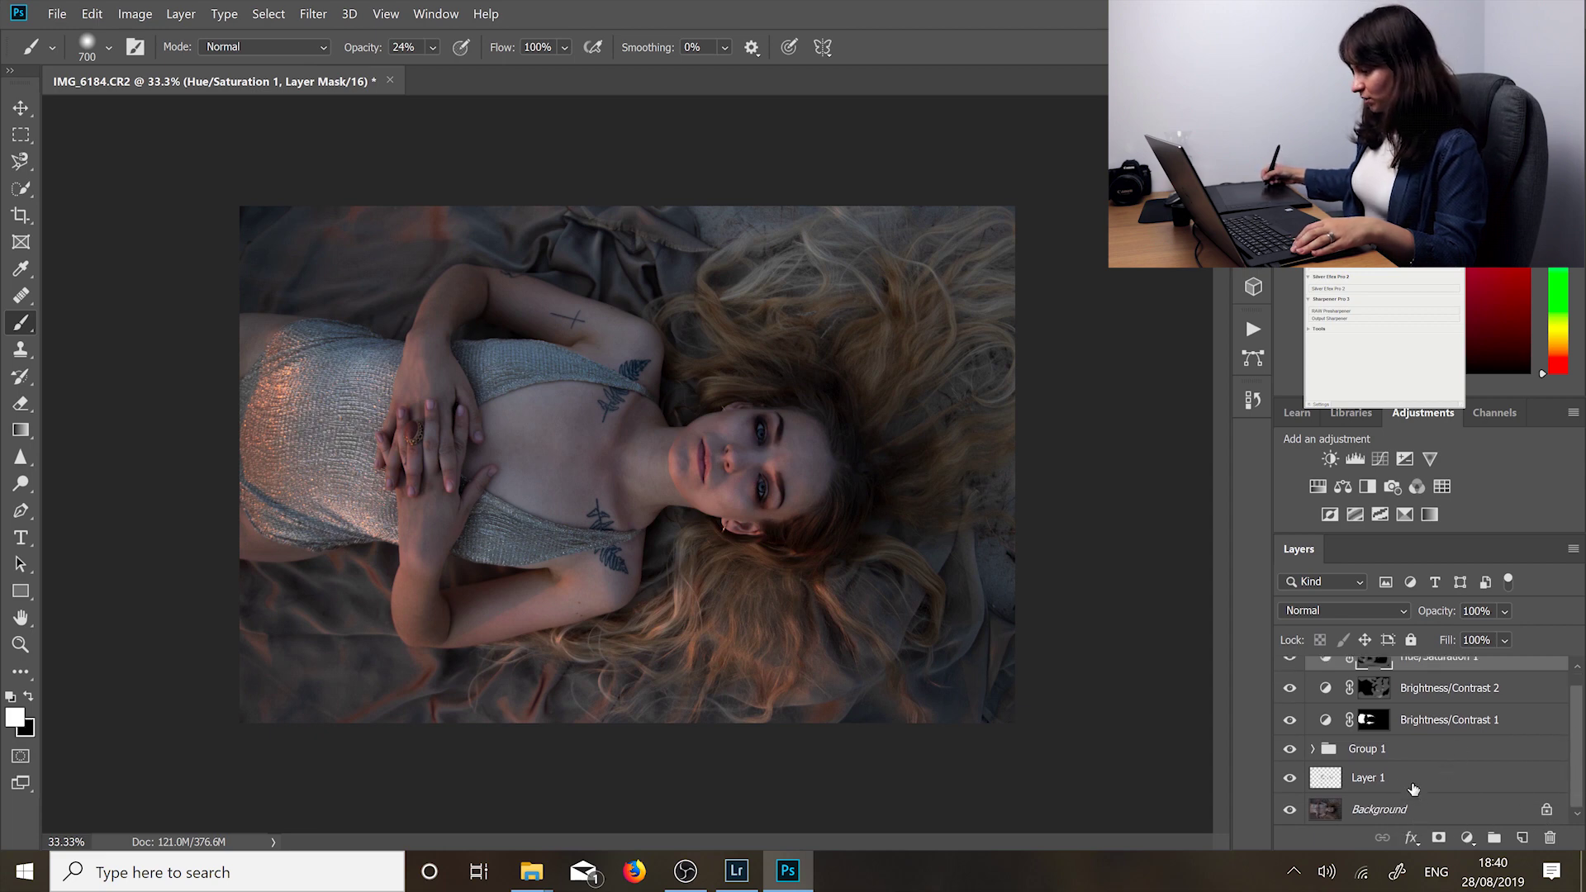
{"action": "left_click", "coordinate": [1410, 782], "text": "shift"}
{"action": "right_click", "coordinate": [1410, 783]}
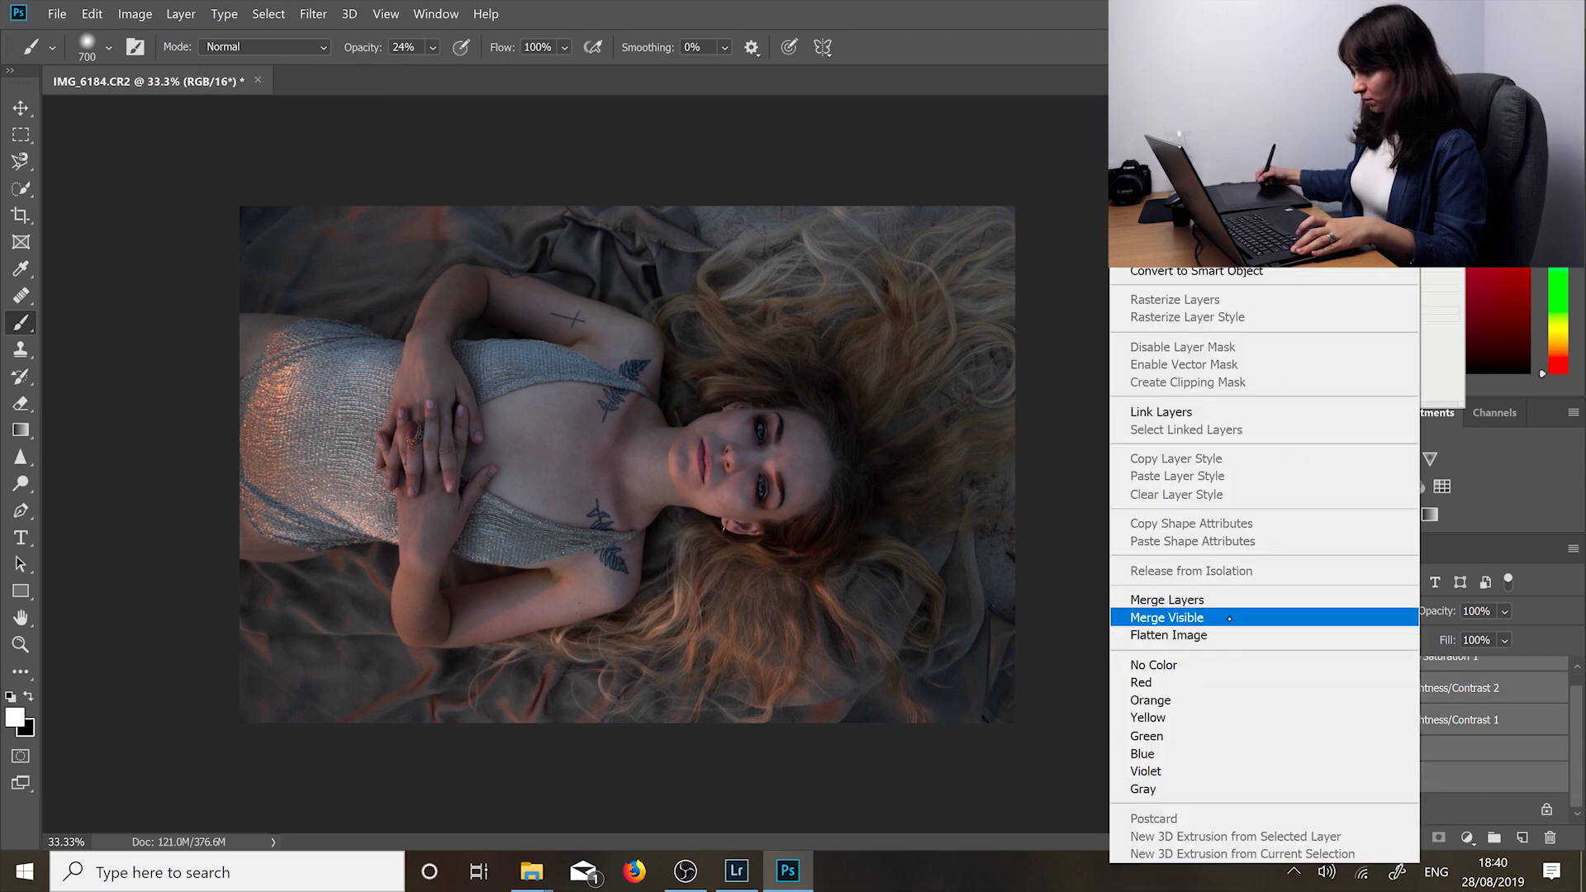
{"action": "left_click", "coordinate": [1172, 207]}
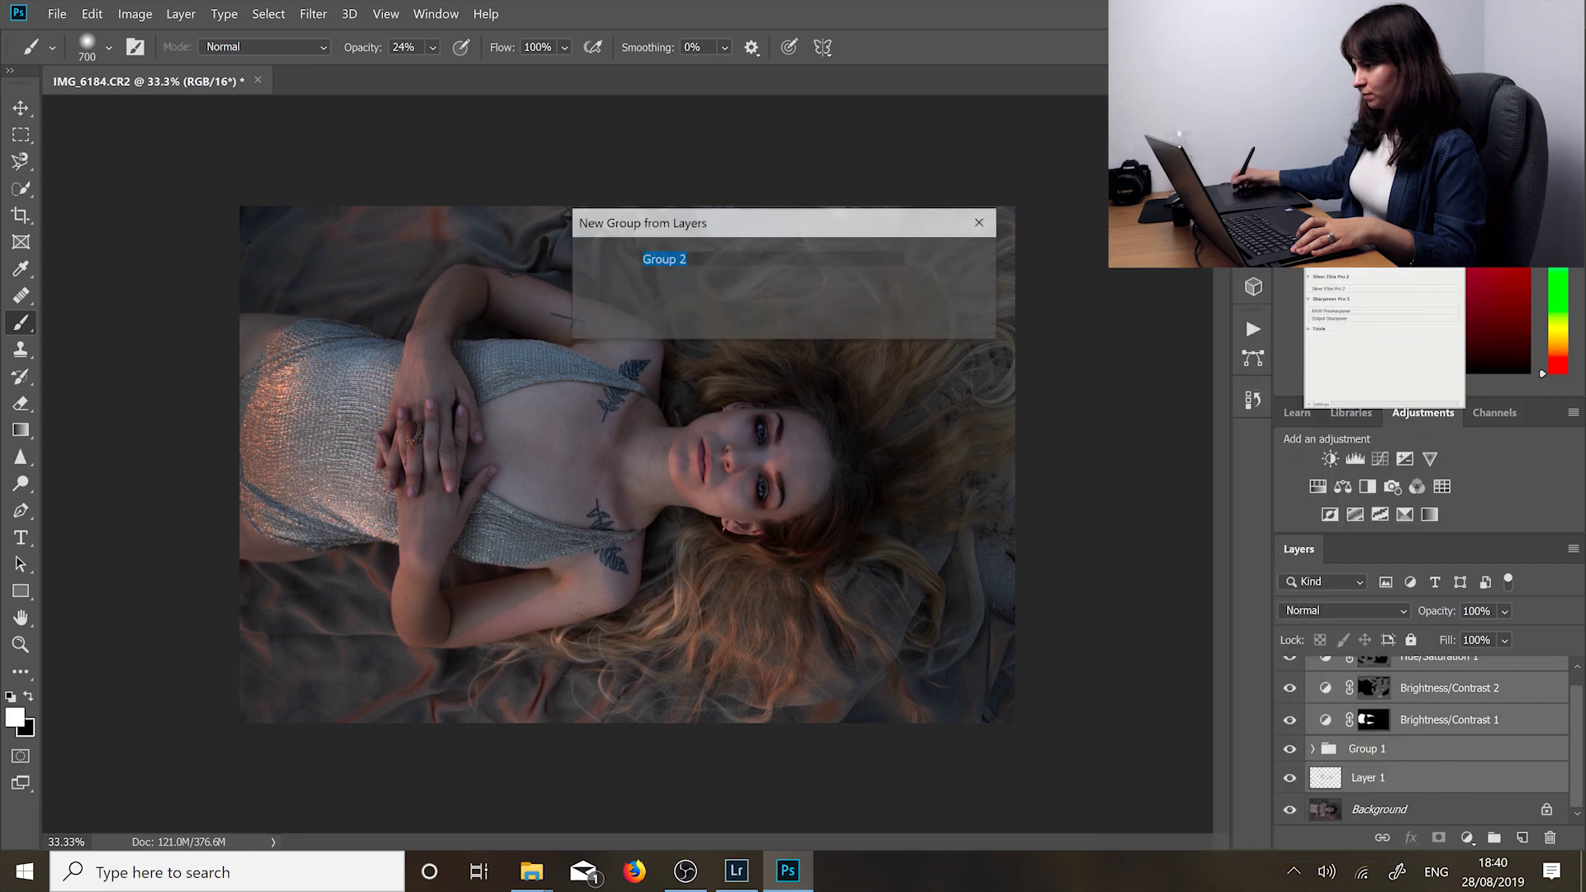
{"action": "left_click", "coordinate": [954, 261]}
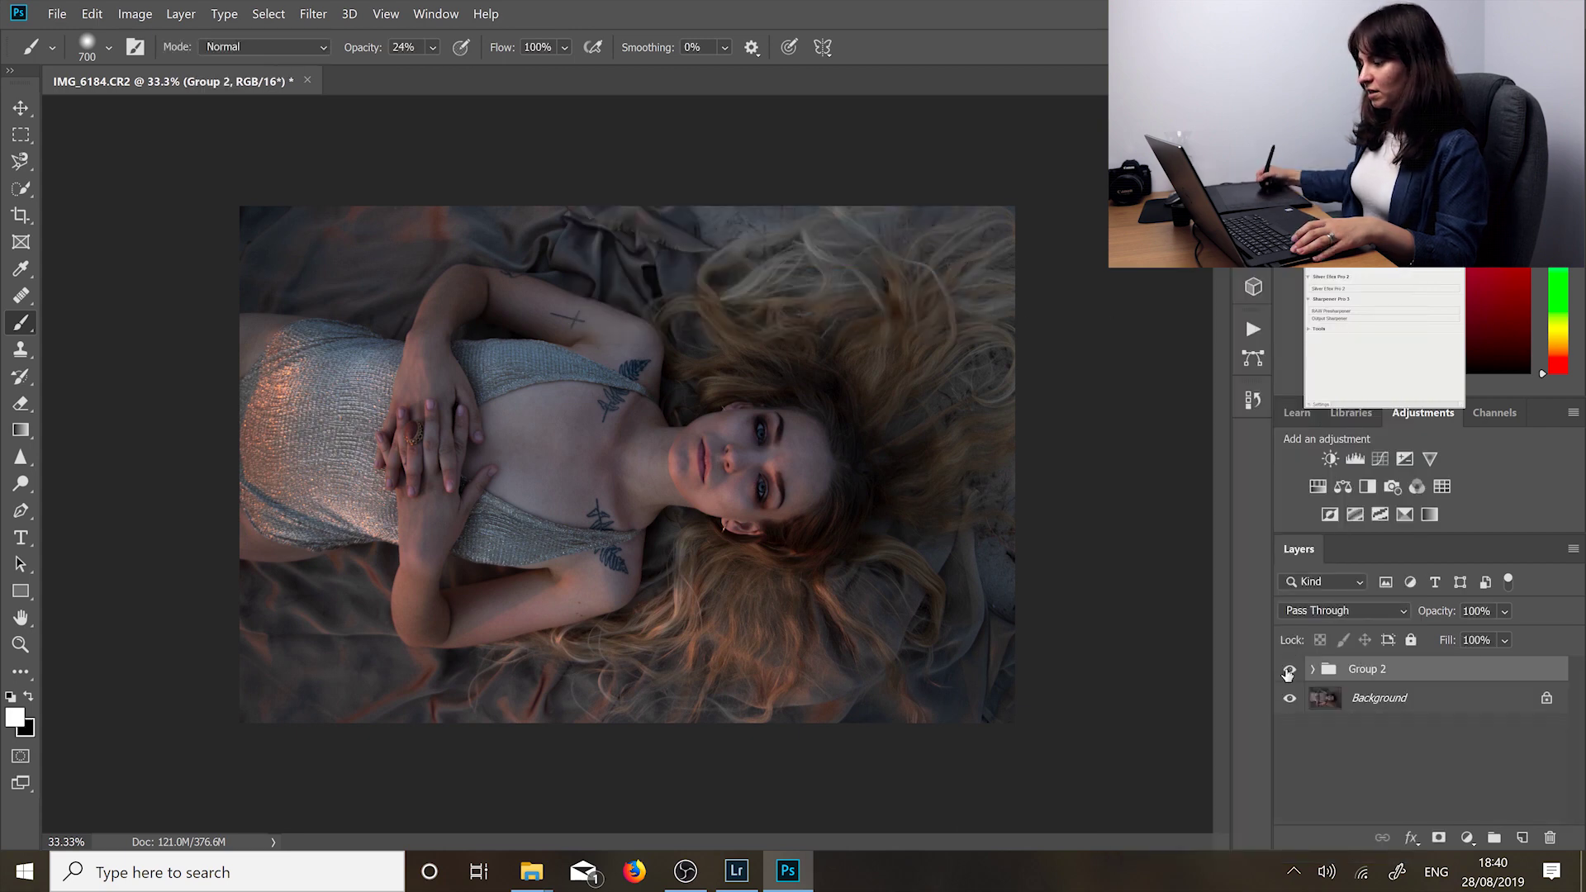
{"action": "left_click", "coordinate": [1289, 670]}
{"action": "left_click", "coordinate": [1290, 669]}
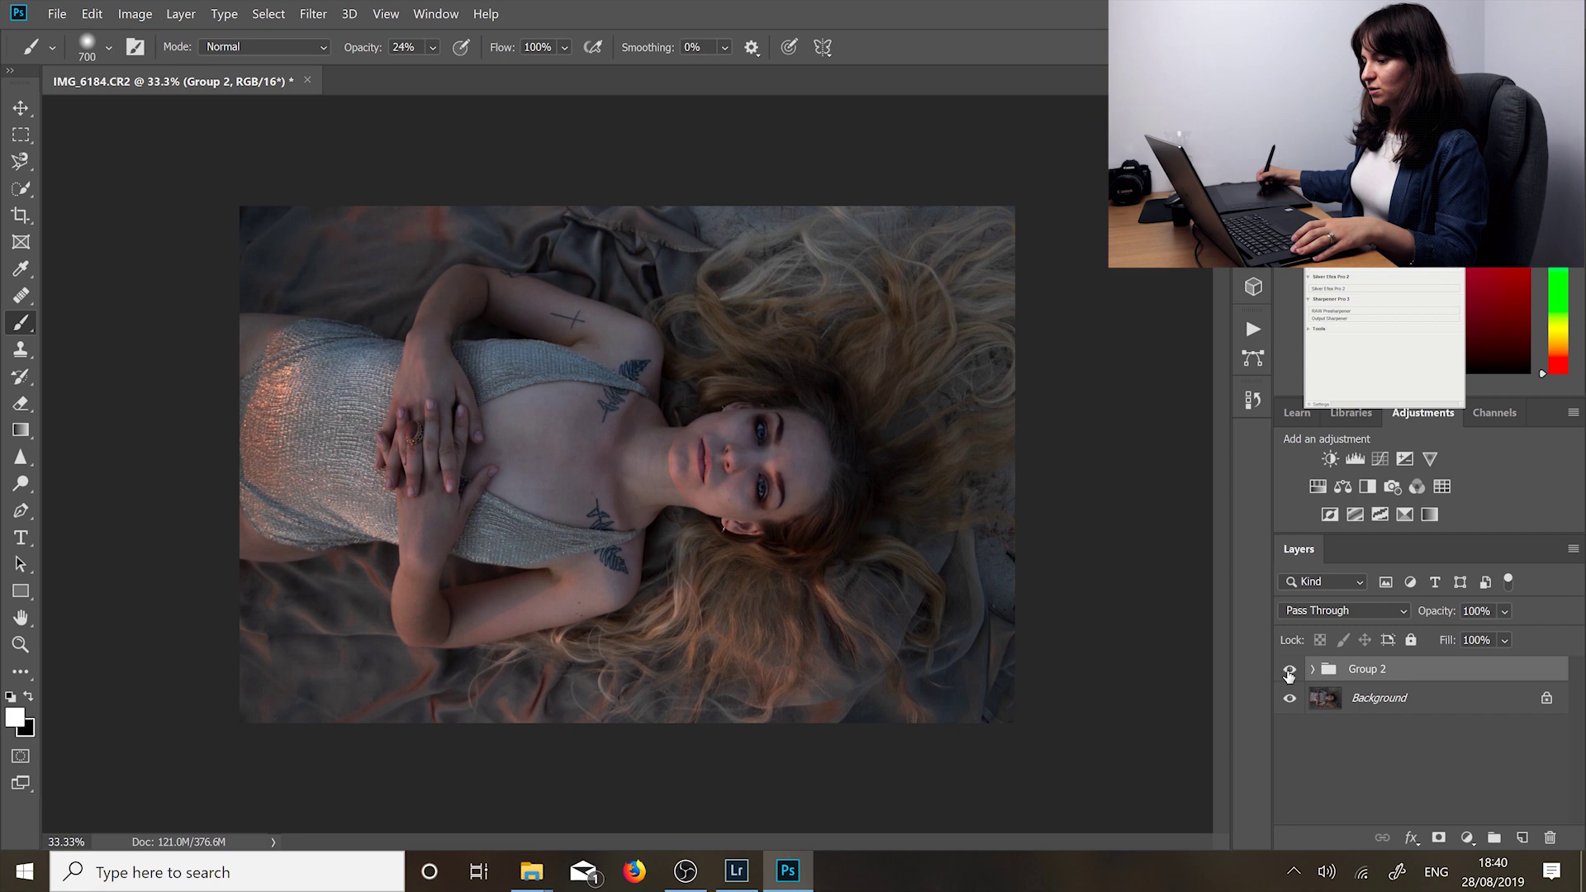
{"action": "left_click", "coordinate": [1287, 671]}
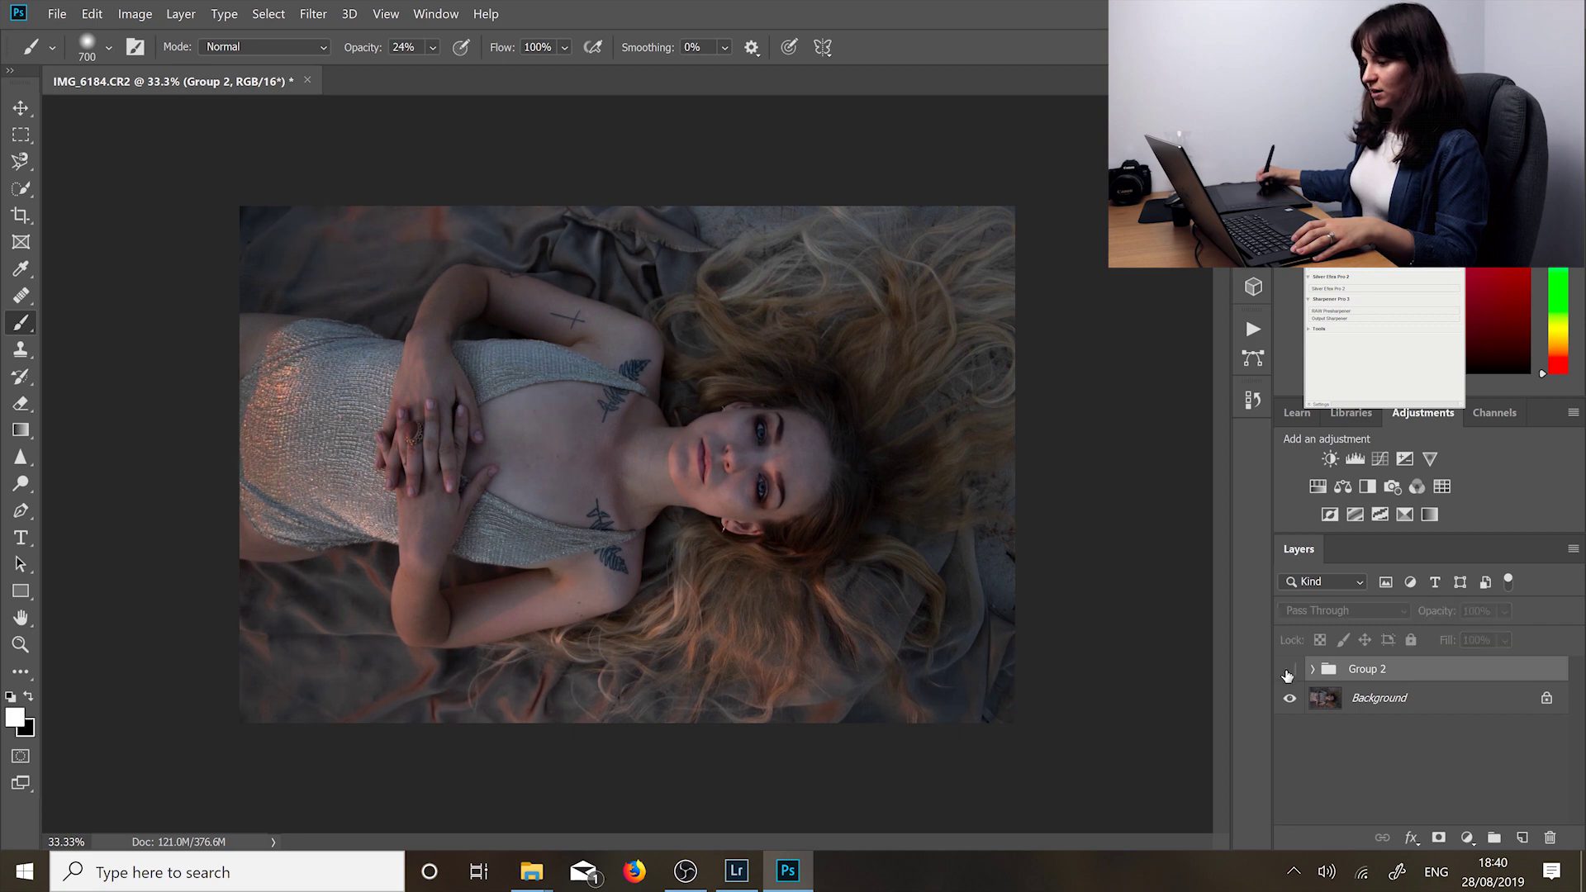
{"action": "left_click", "coordinate": [1287, 672]}
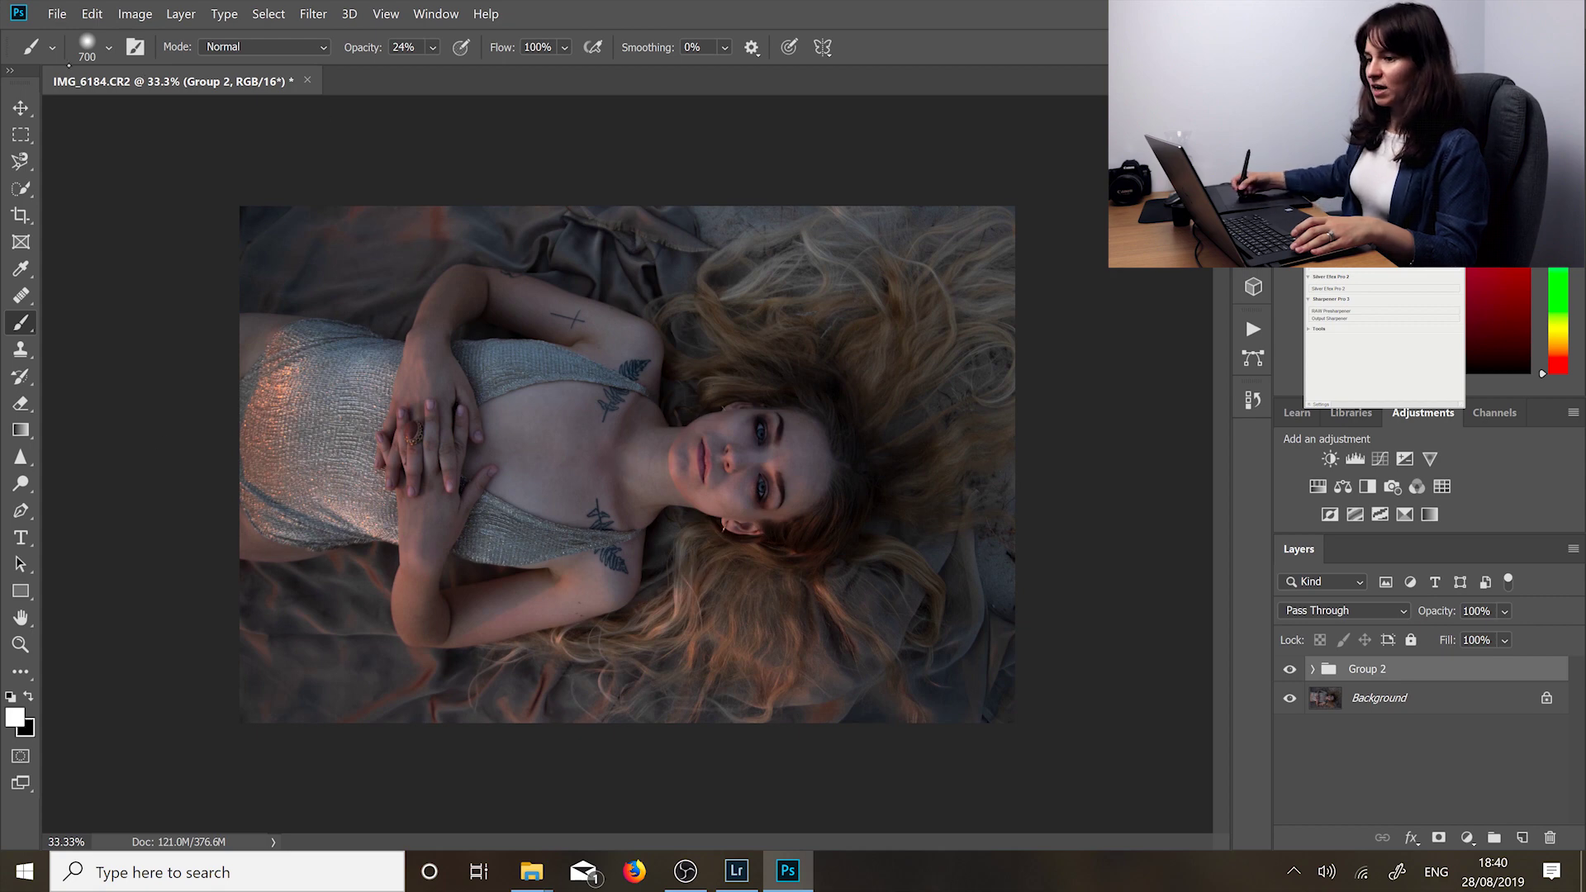
Step: Save the retouch back to Lightroom and compare the raw, edited and graded IMG_6189-Edit.tif photos
{"action": "left_click", "coordinate": [57, 14]}
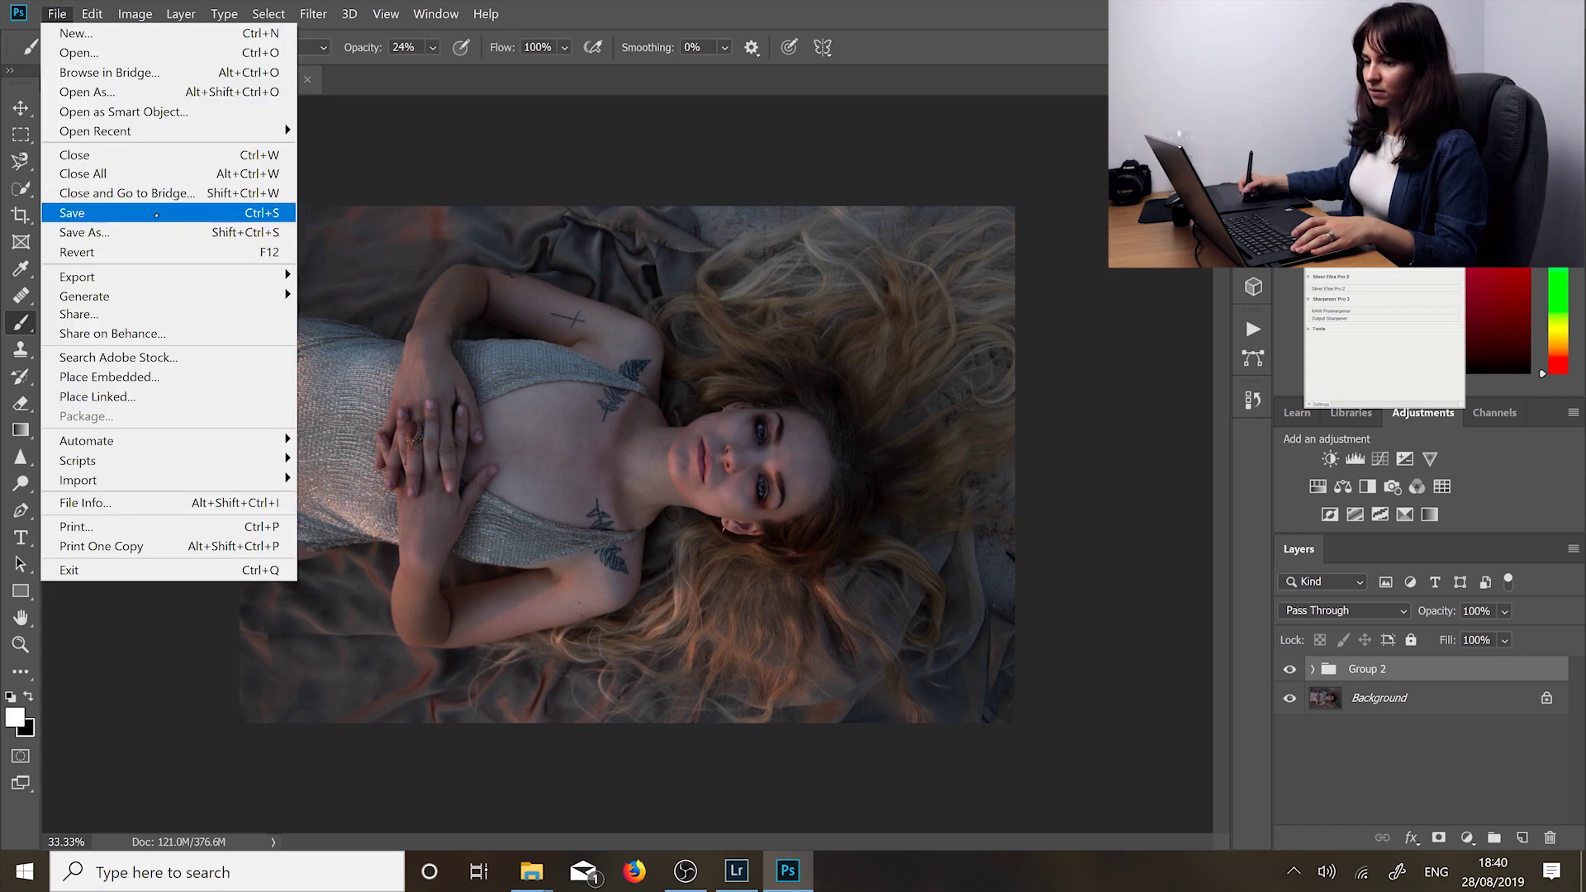
{"action": "left_click", "coordinate": [157, 217]}
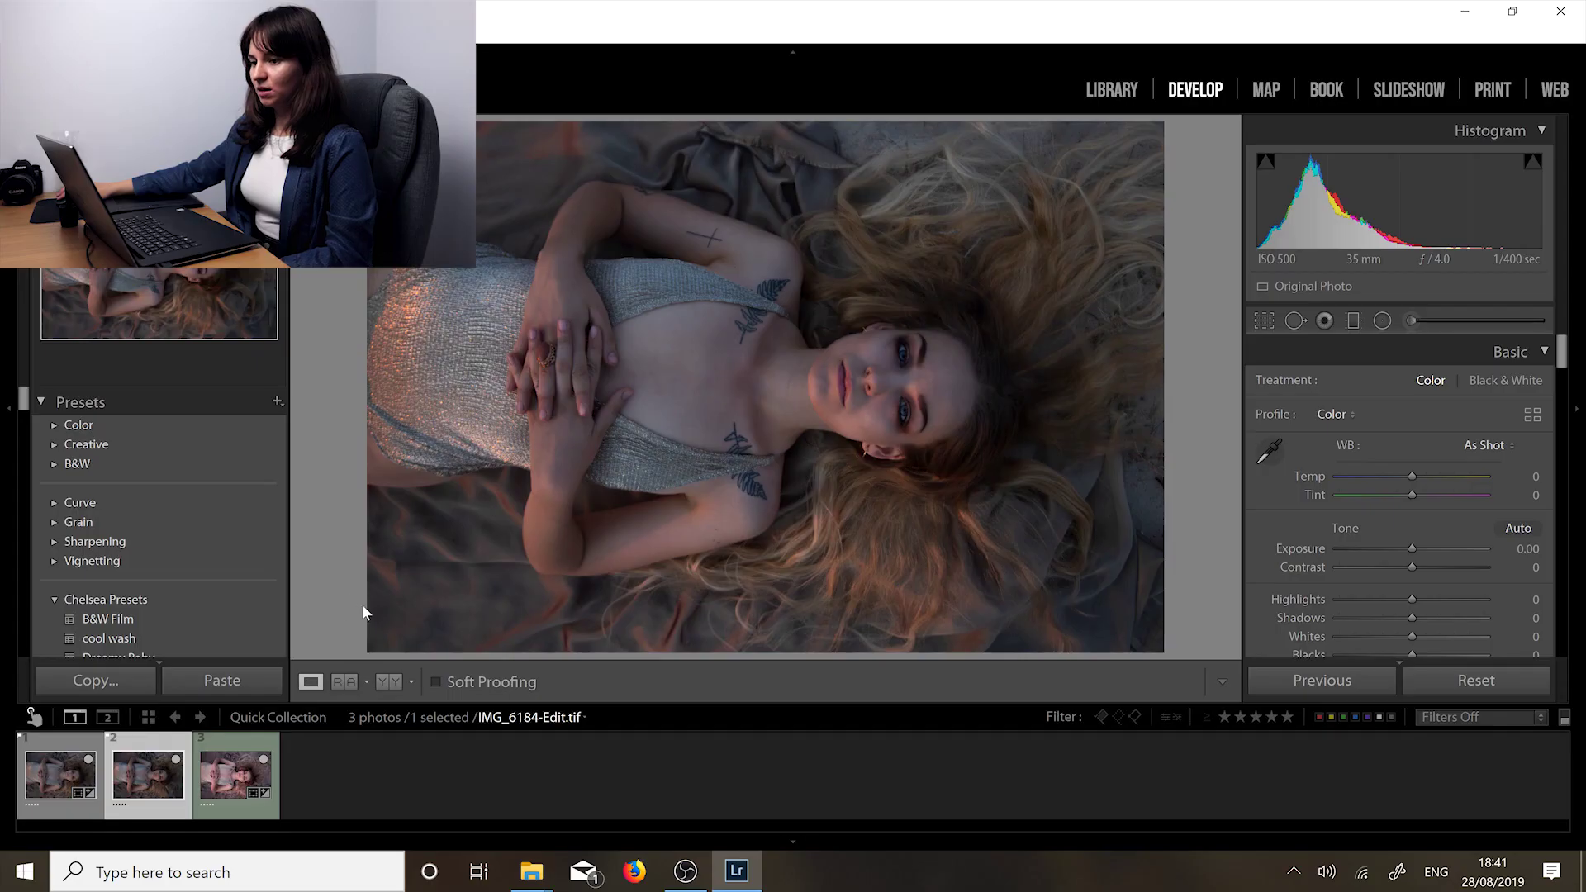
{"action": "left_click", "coordinate": [33, 773]}
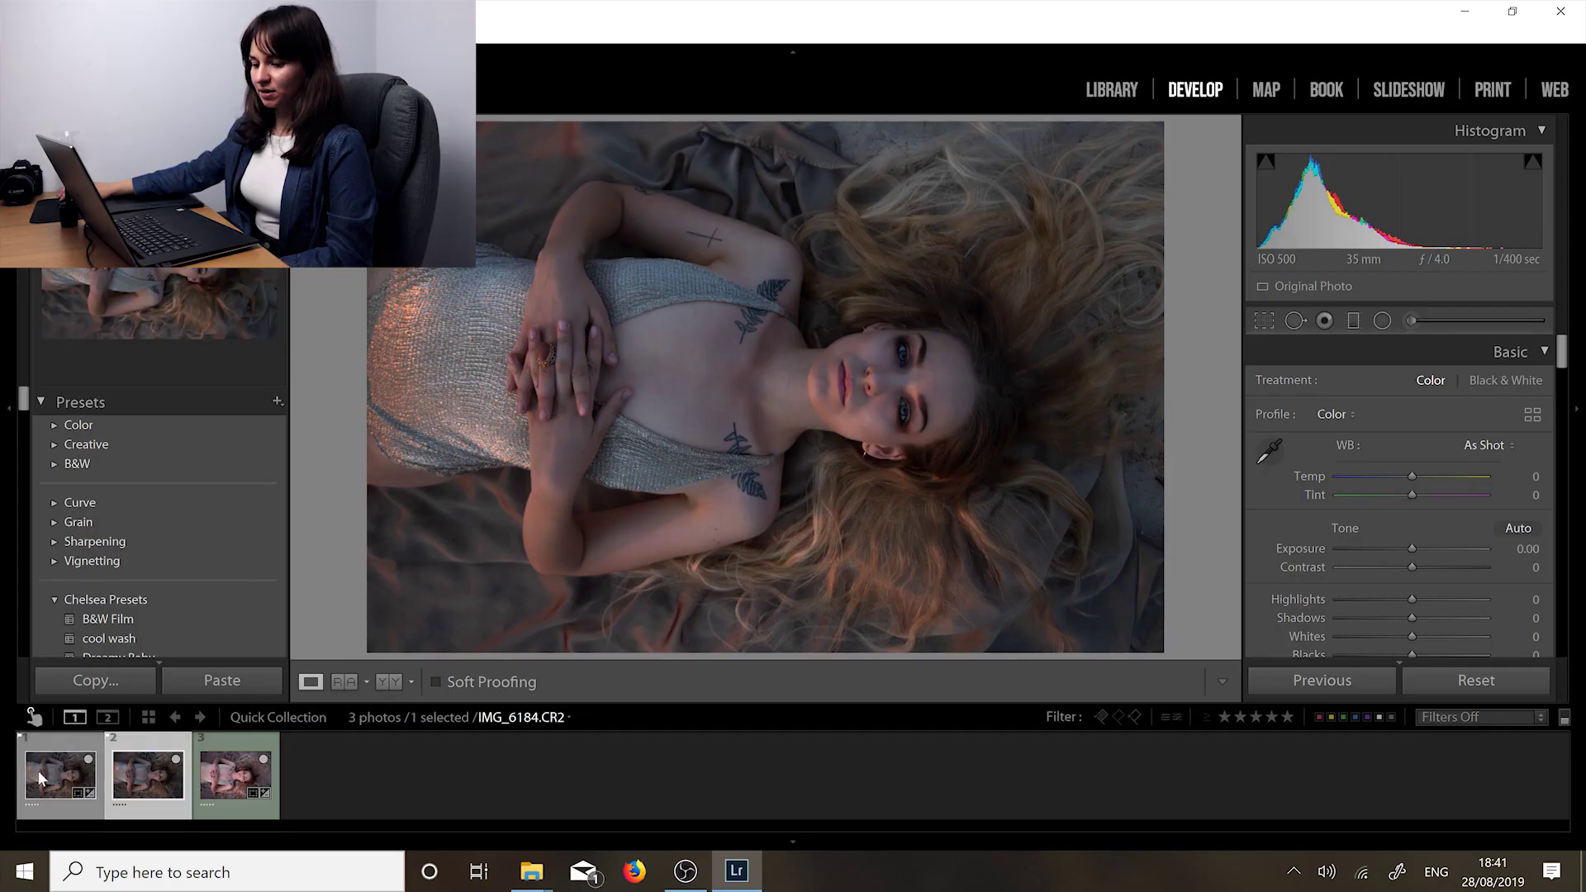
{"action": "left_click", "coordinate": [141, 782]}
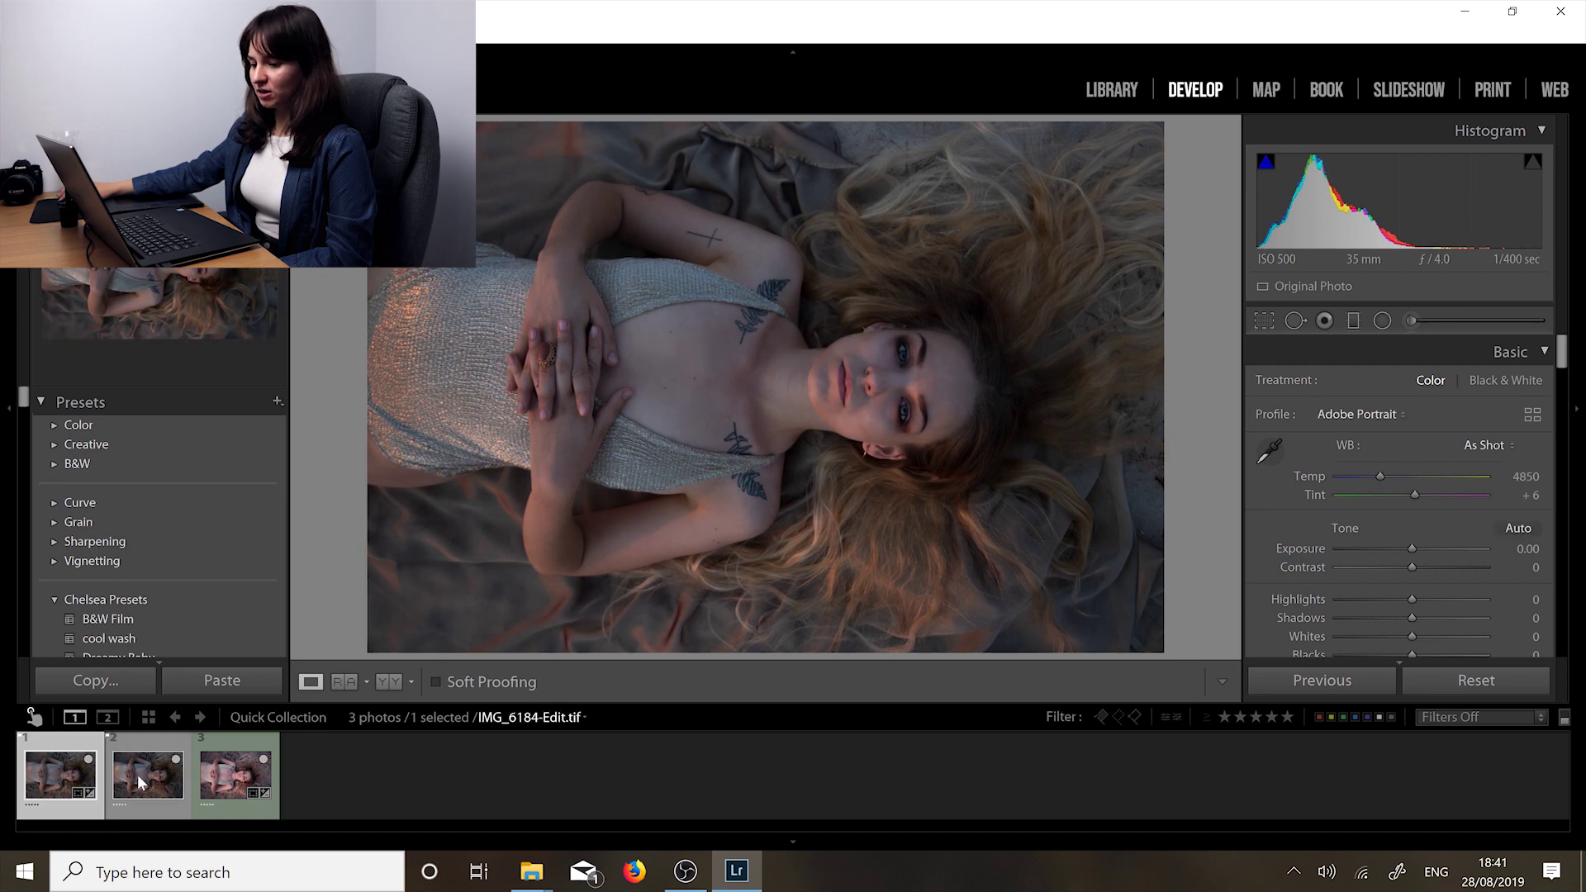
{"action": "left_click", "coordinate": [231, 780]}
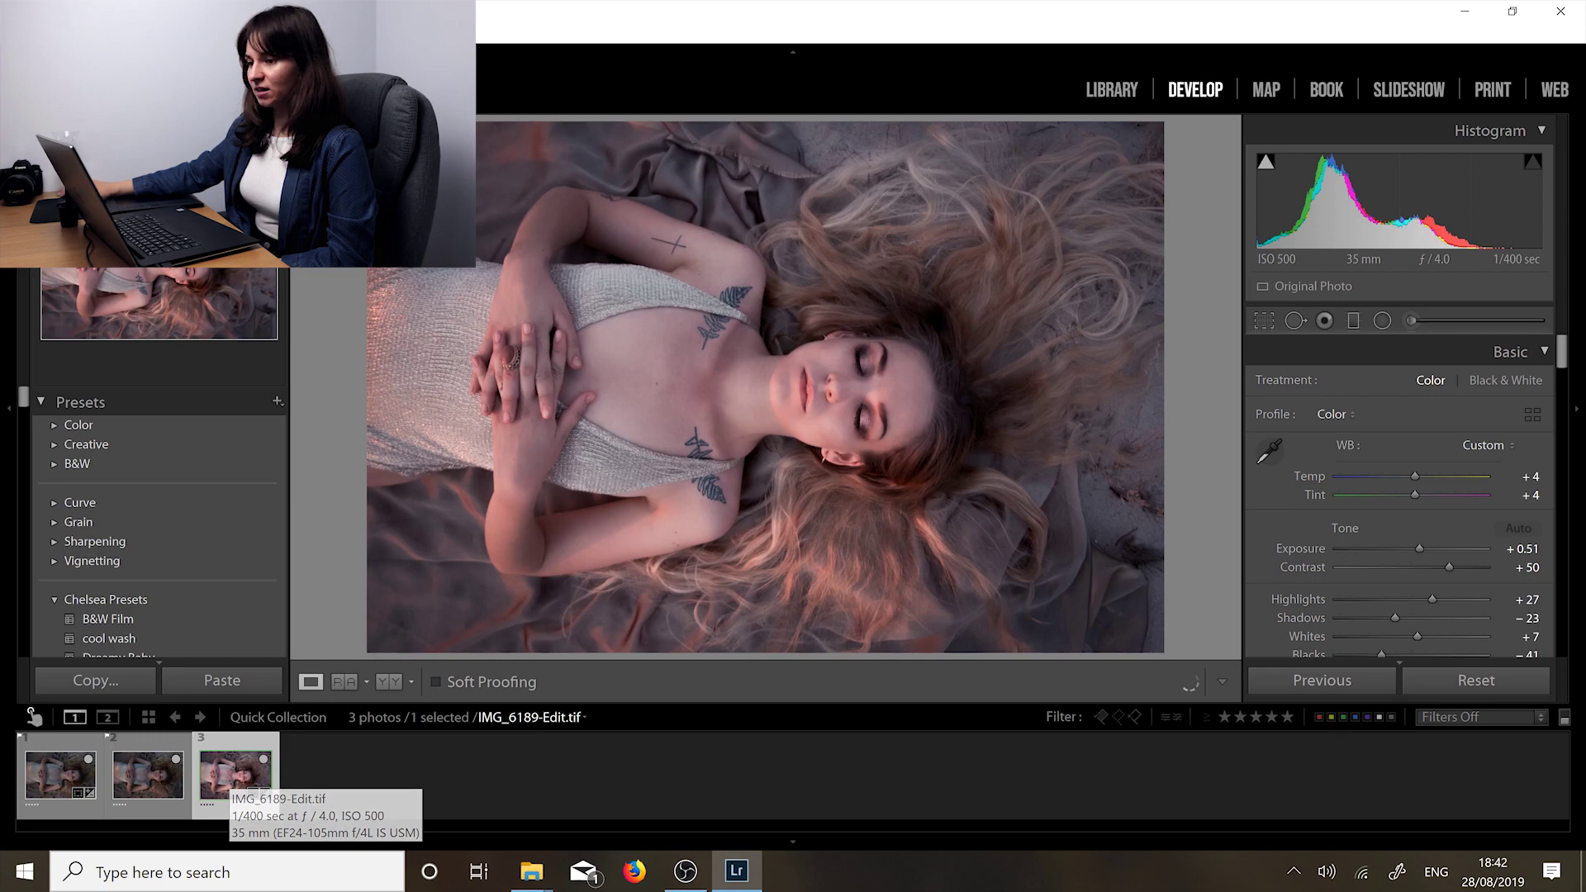
Step: Copy all develop settings from IMG_6189-Edit.tif for pasting onto IMG_6184-Edit.tif
{"action": "left_click", "coordinate": [305, 33]}
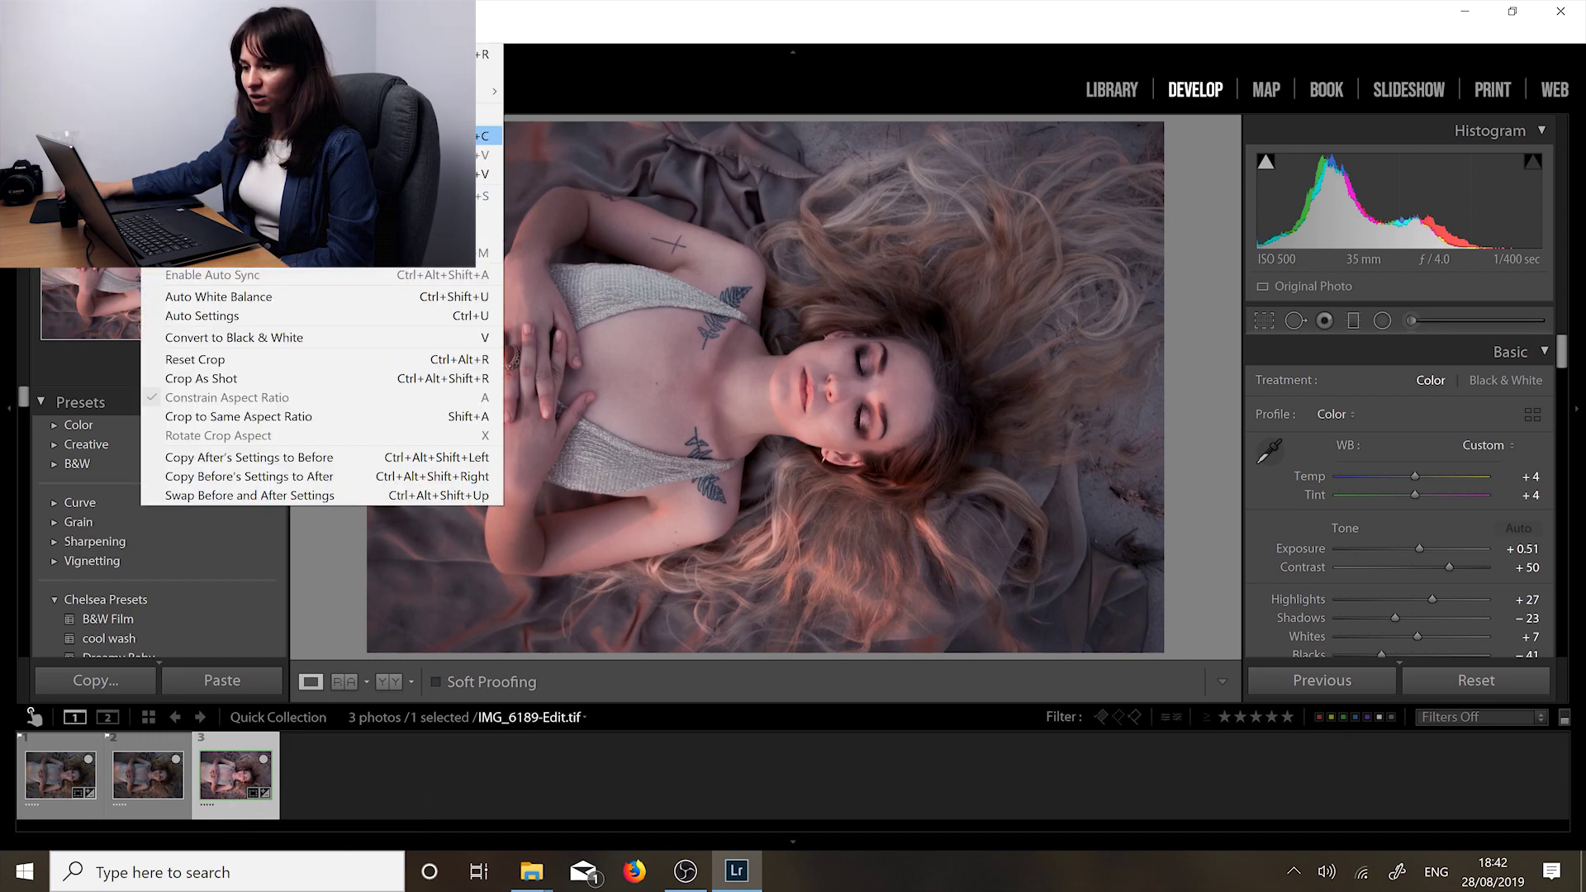
{"action": "left_click", "coordinate": [347, 289]}
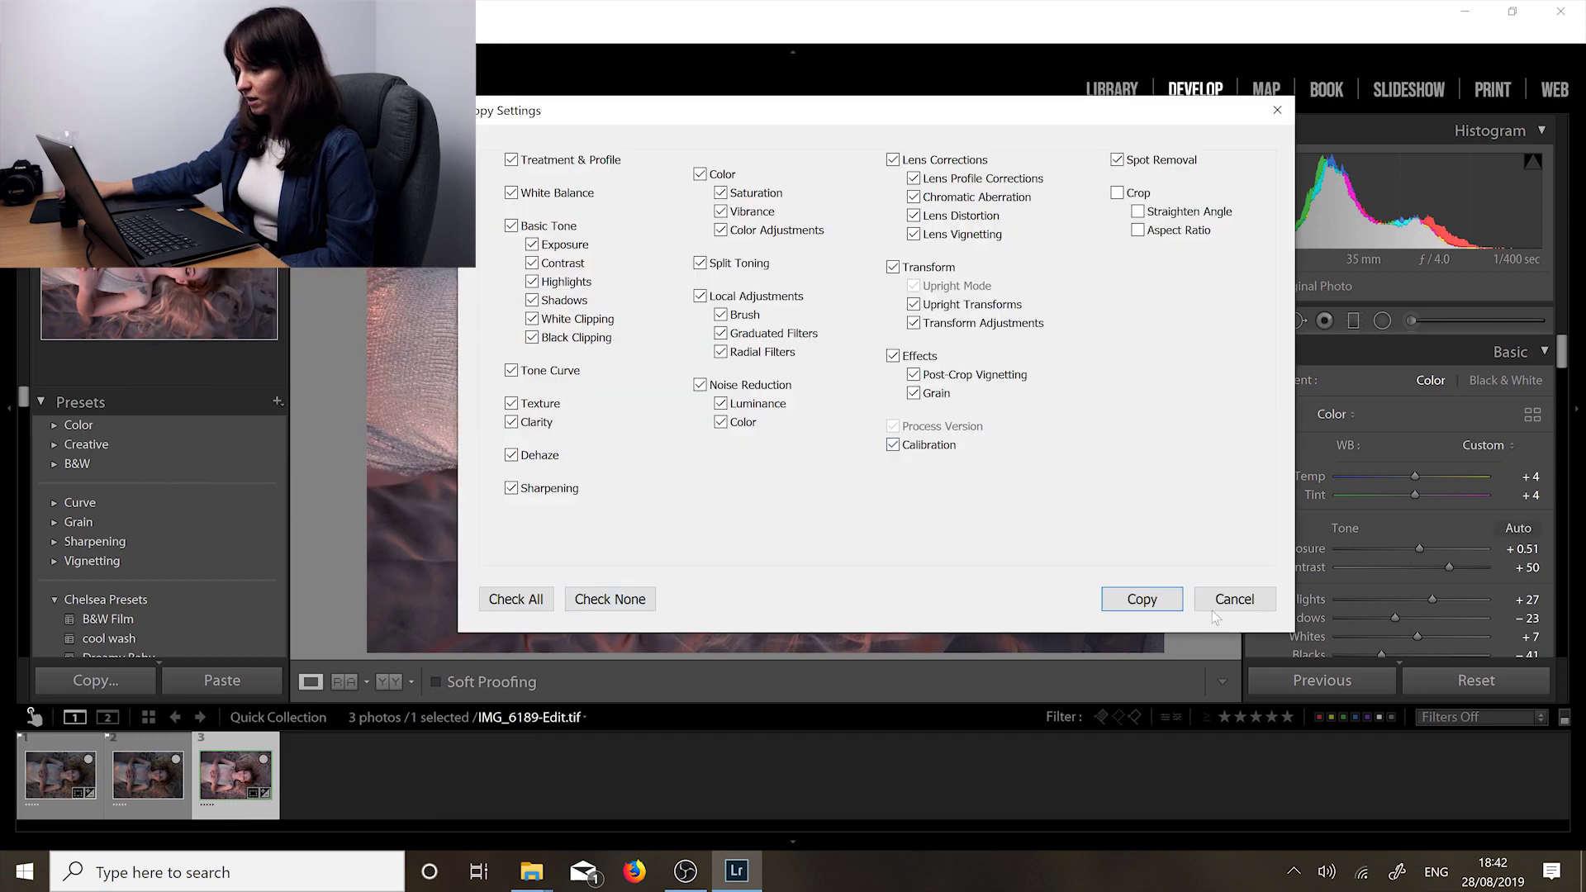
{"action": "left_click", "coordinate": [1141, 598]}
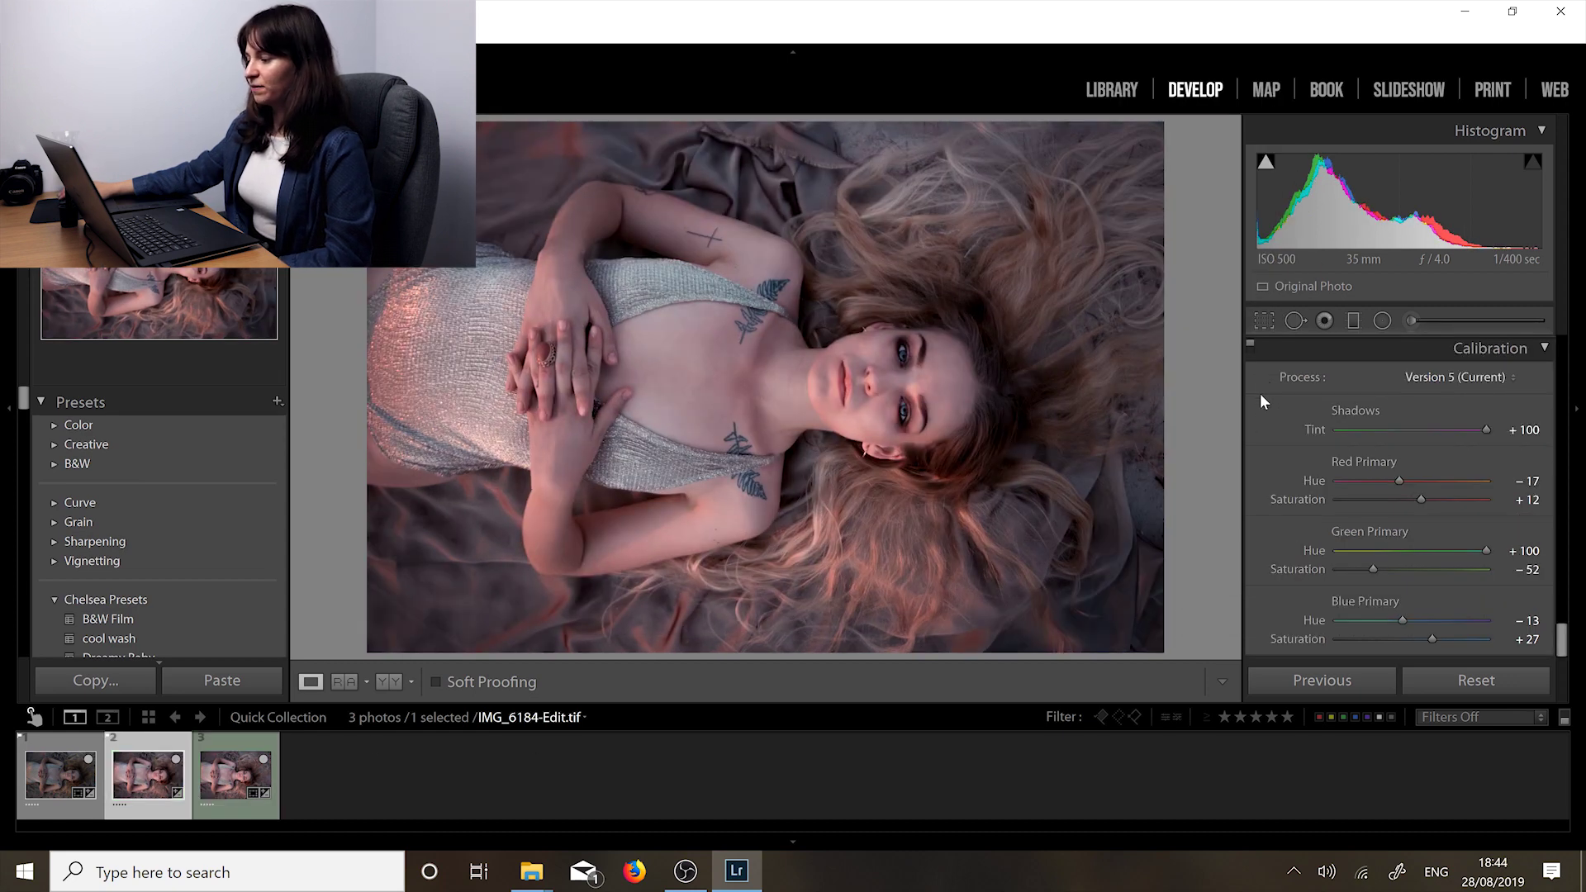
{"action": "left_click", "coordinate": [1249, 345]}
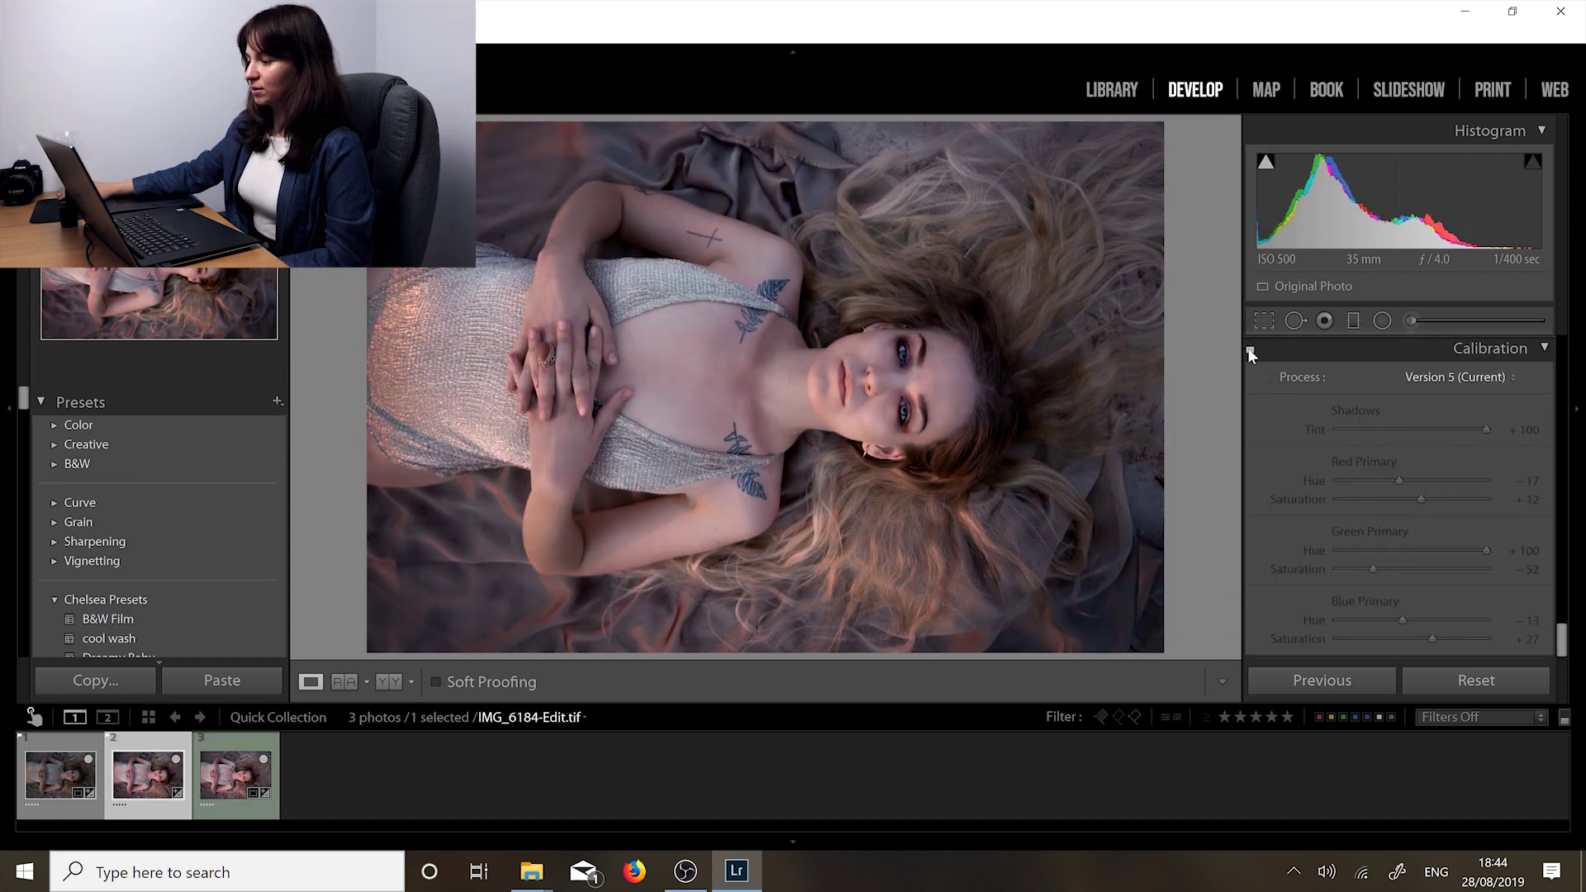
{"action": "left_click", "coordinate": [1250, 350]}
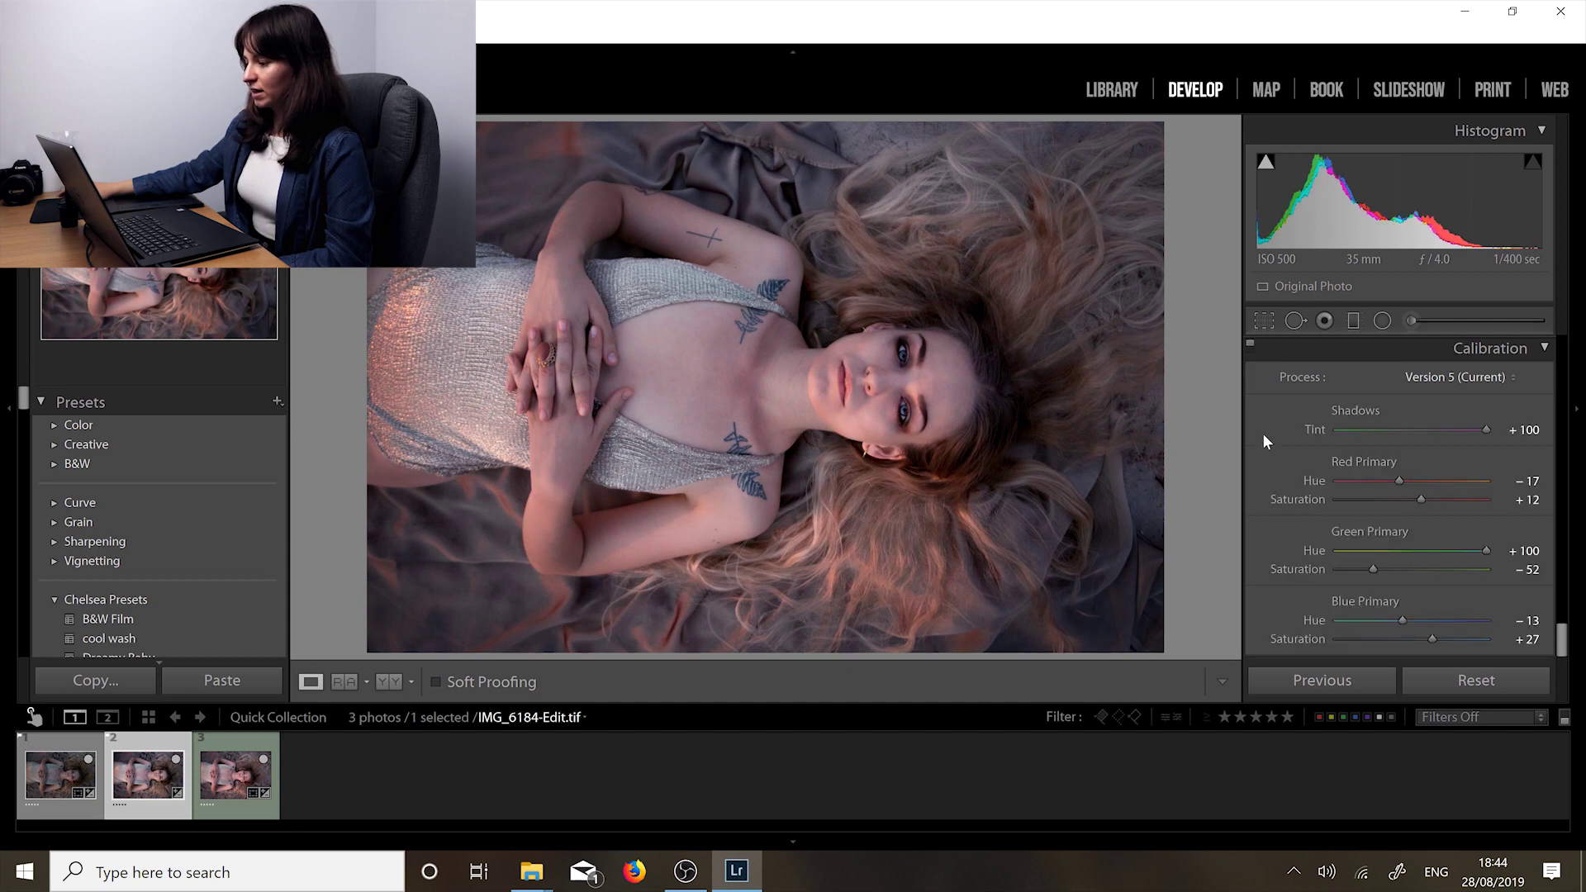
{"action": "scroll", "coordinate": [1264, 437], "scroll_direction": "up", "scroll_amount": 3}
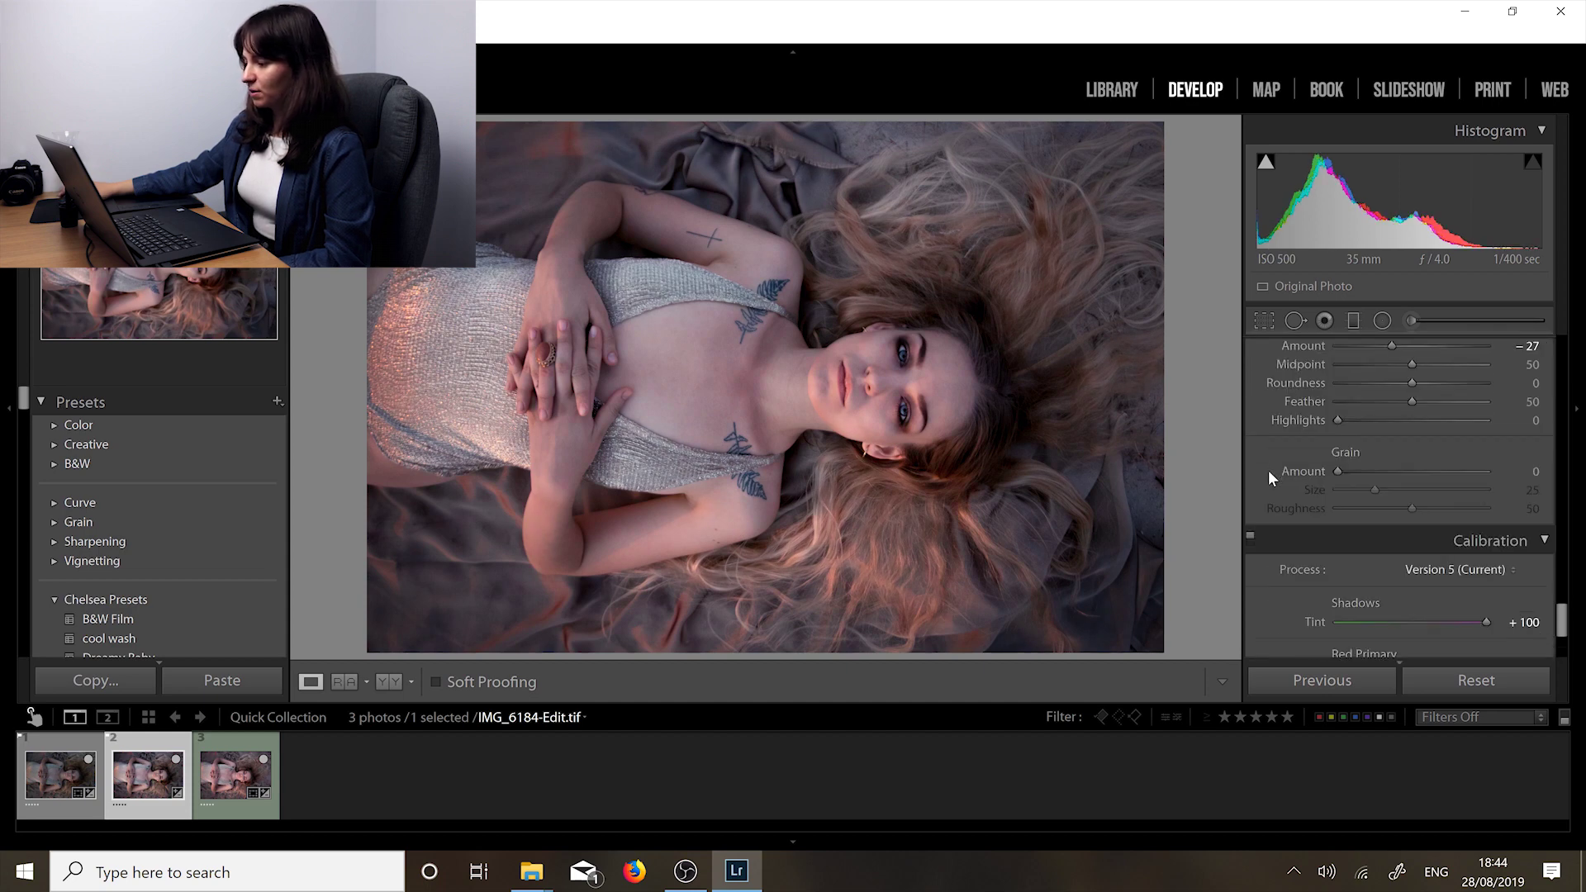
{"action": "scroll", "coordinate": [1269, 475], "scroll_direction": "up", "scroll_amount": 2}
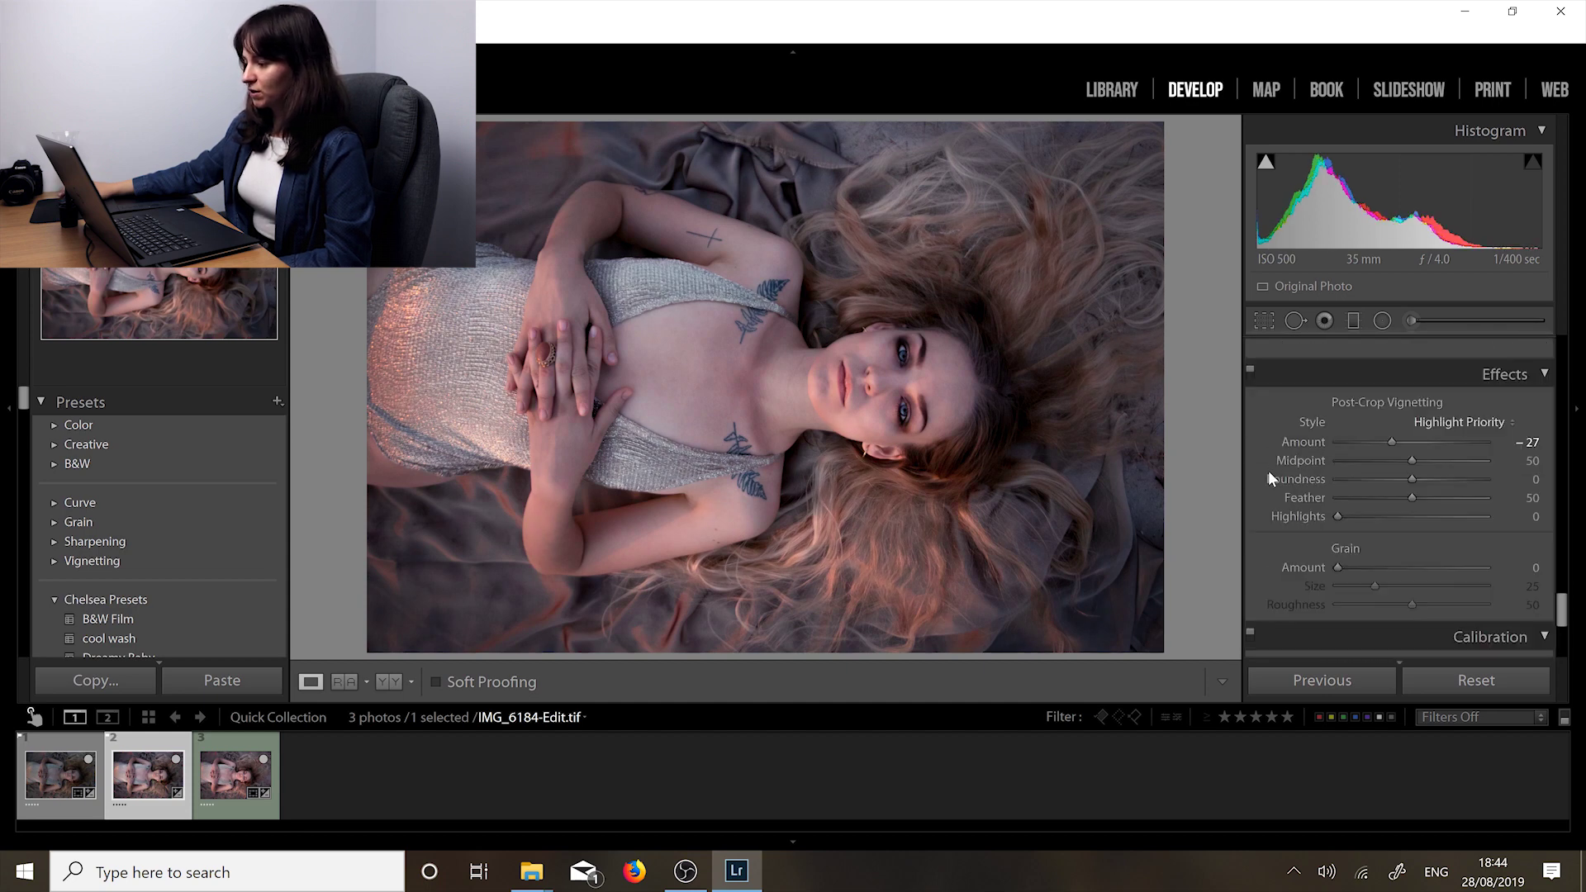
{"action": "left_click", "coordinate": [1249, 371]}
{"action": "left_click", "coordinate": [1249, 375]}
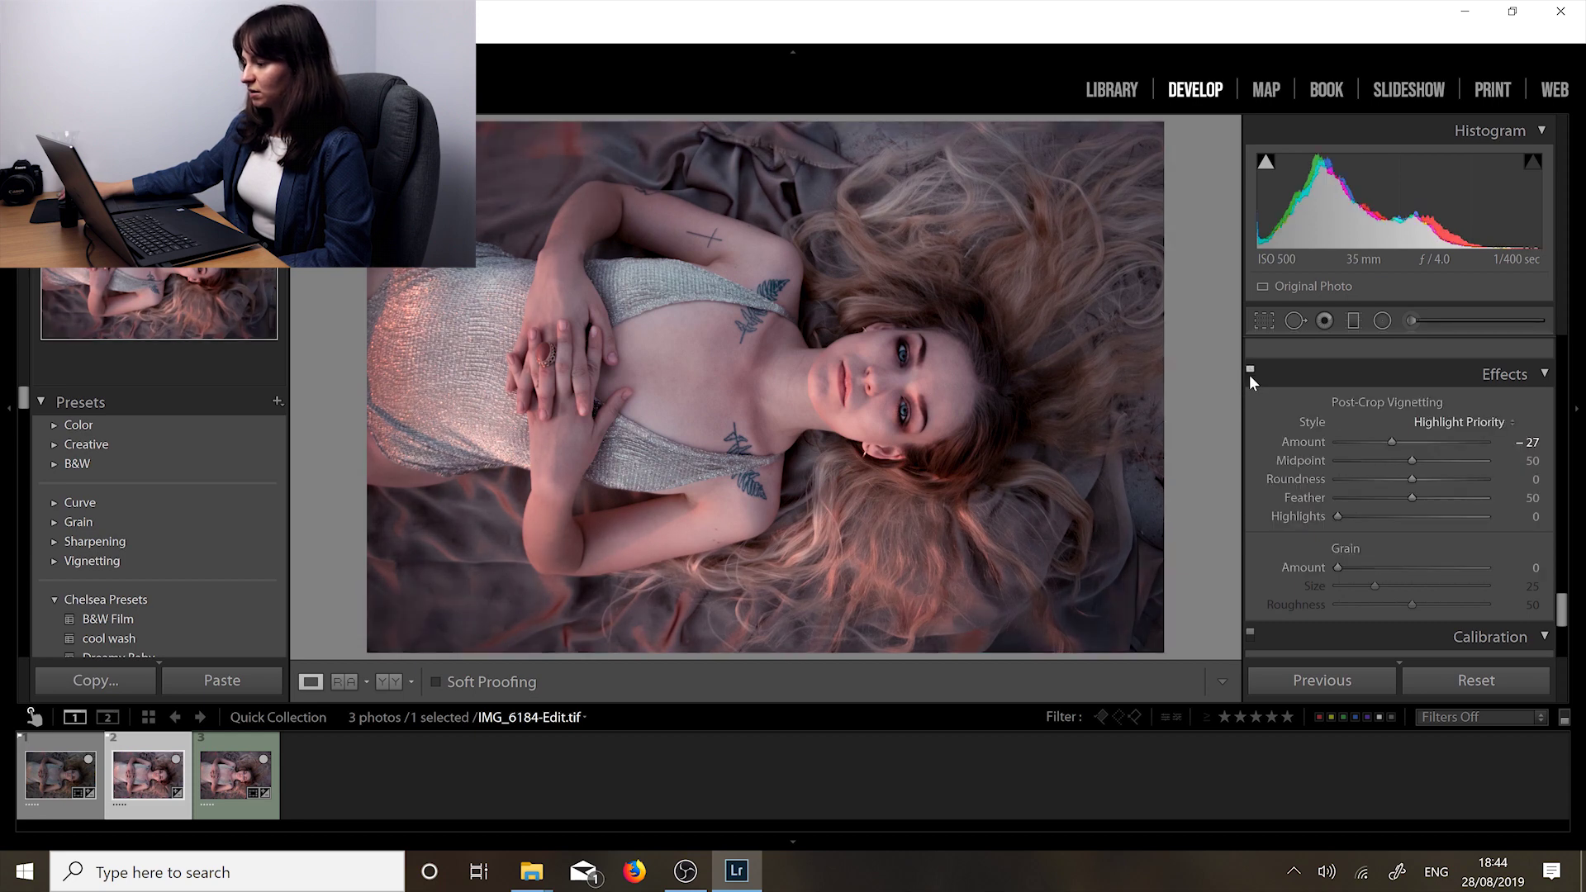
{"action": "scroll", "coordinate": [1254, 436], "scroll_direction": "up", "scroll_amount": 5}
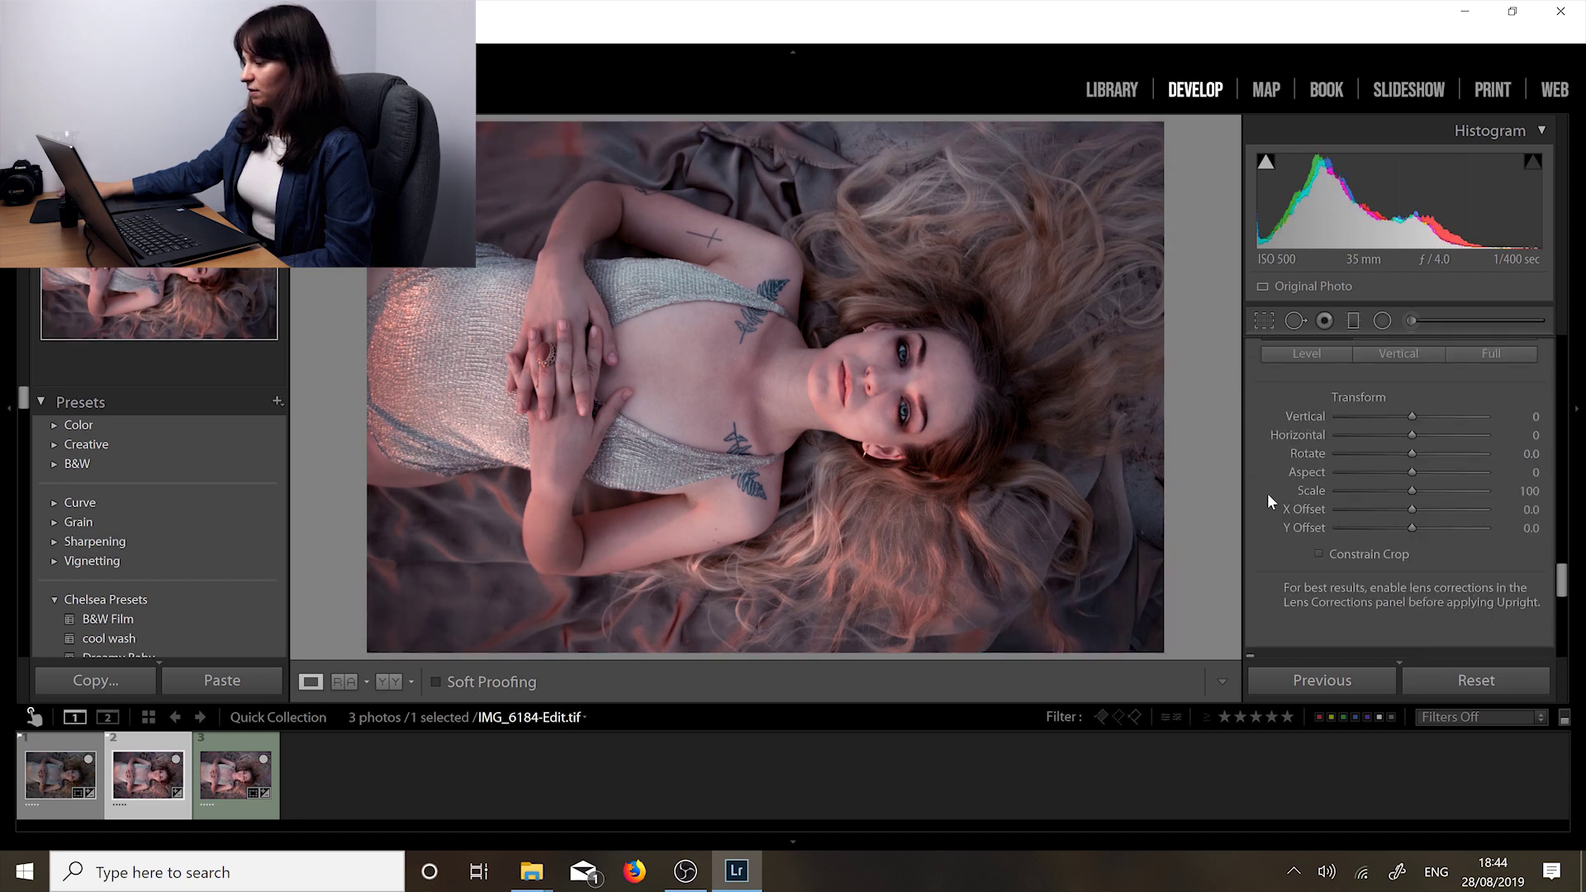
{"action": "scroll", "coordinate": [1267, 493], "scroll_direction": "up", "scroll_amount": 5}
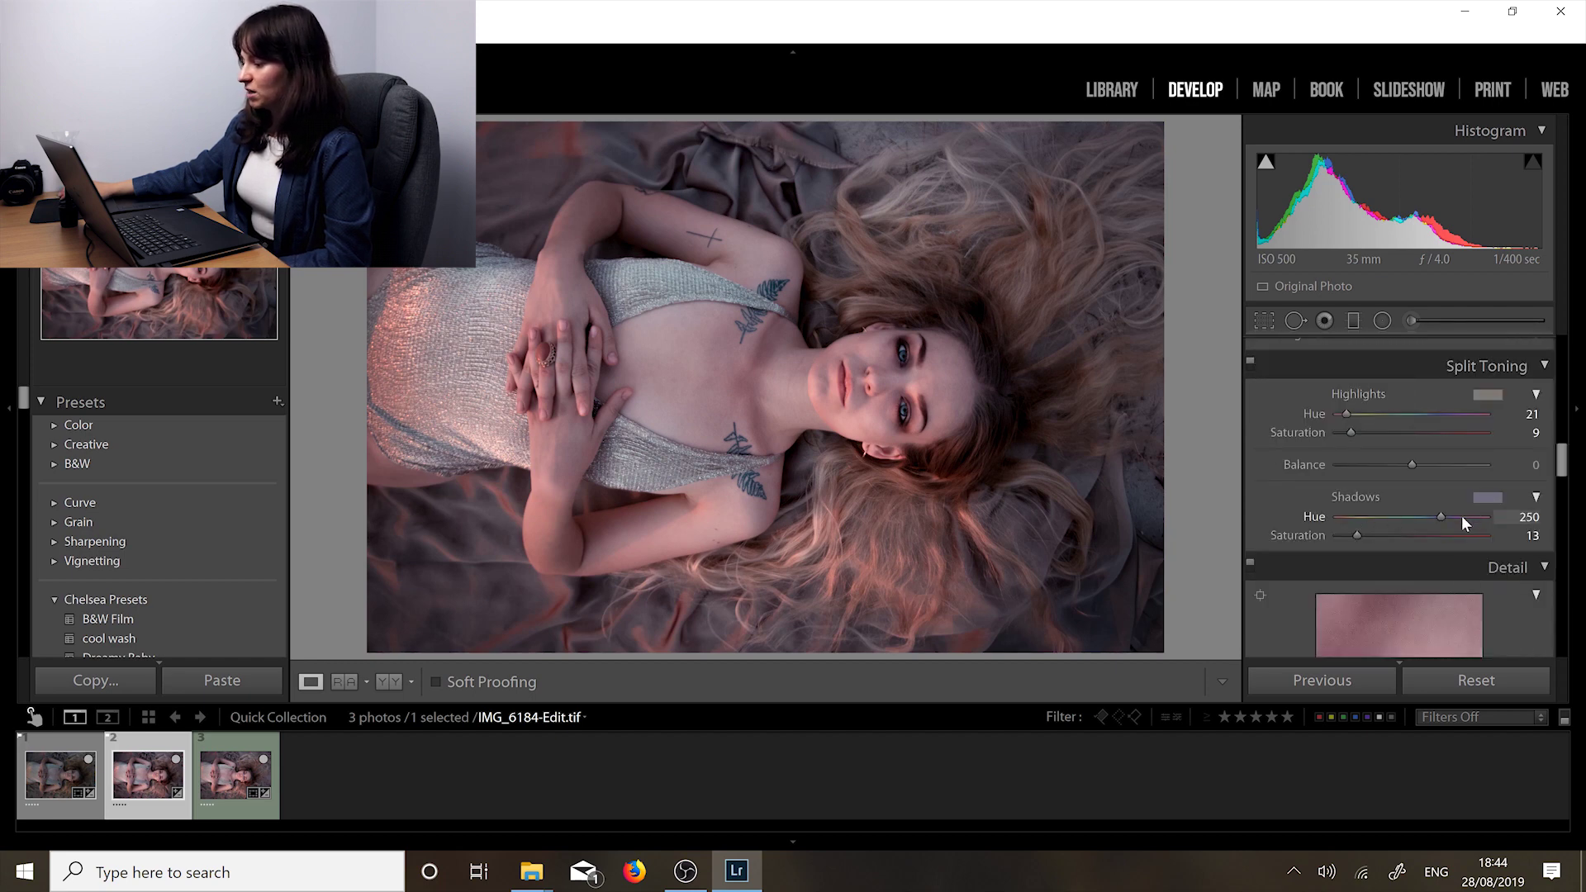
{"action": "left_click", "coordinate": [1249, 367]}
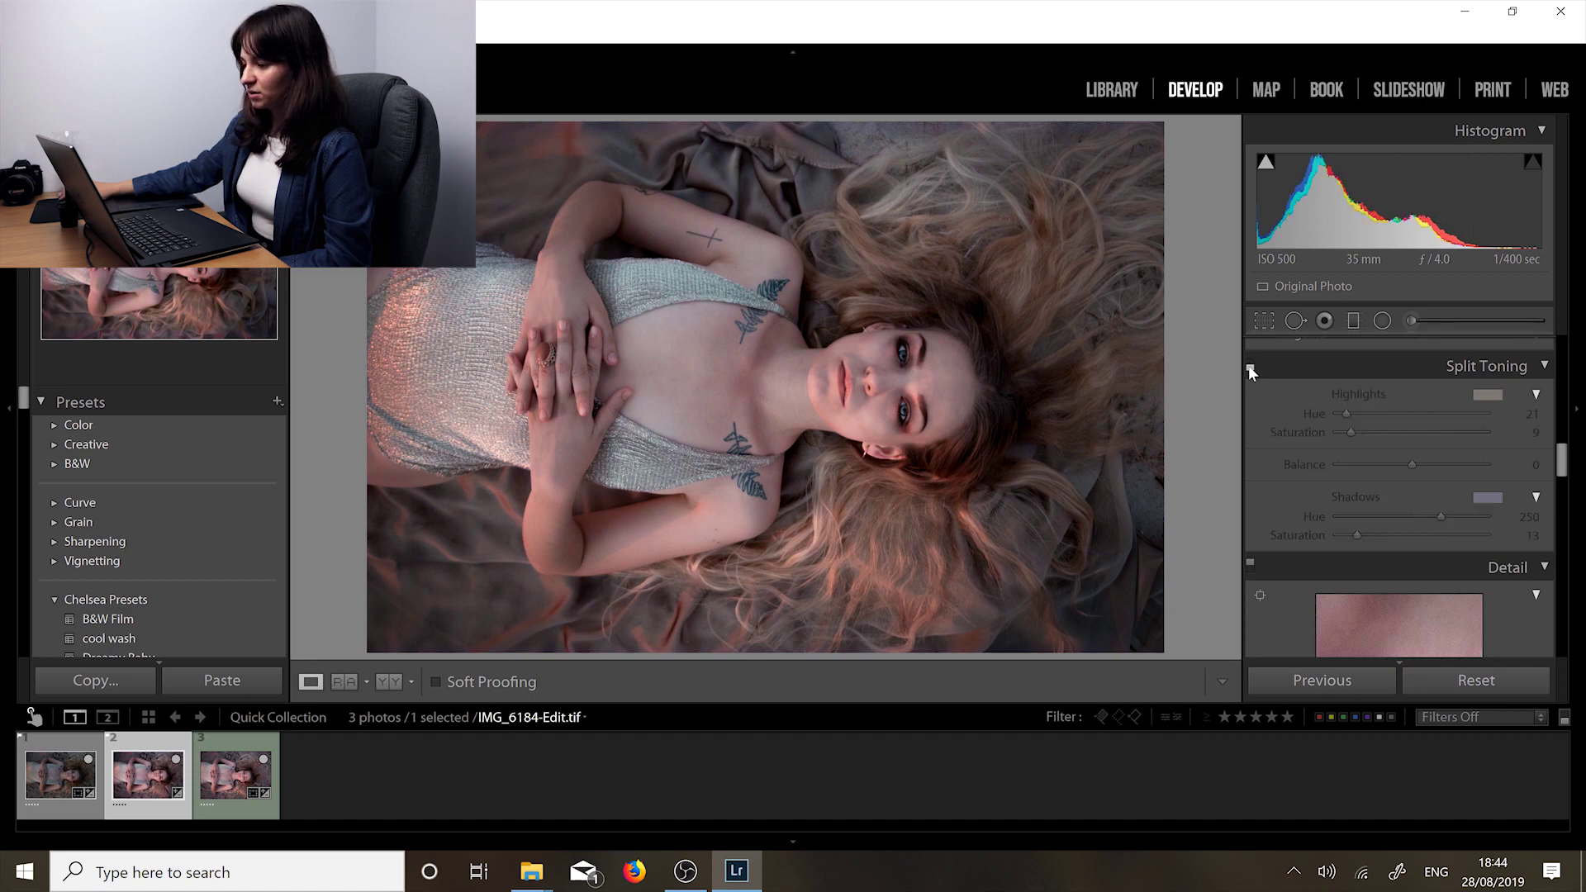
{"action": "left_click", "coordinate": [1248, 367]}
{"action": "scroll", "coordinate": [1257, 396], "scroll_direction": "up", "scroll_amount": 4}
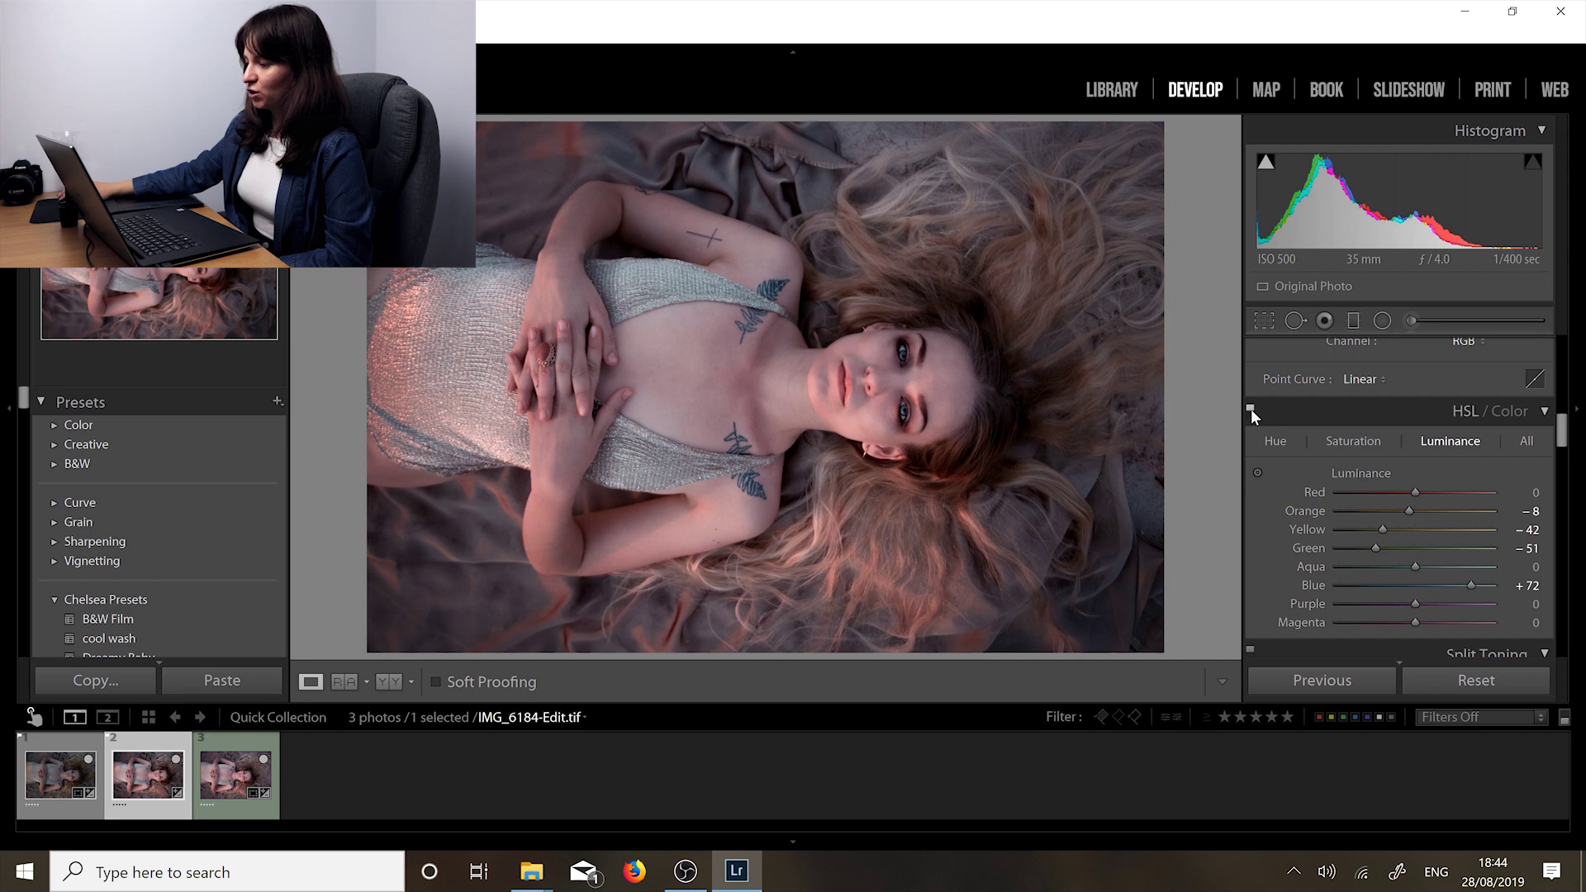
{"action": "left_click", "coordinate": [1250, 409]}
{"action": "left_click", "coordinate": [1250, 408]}
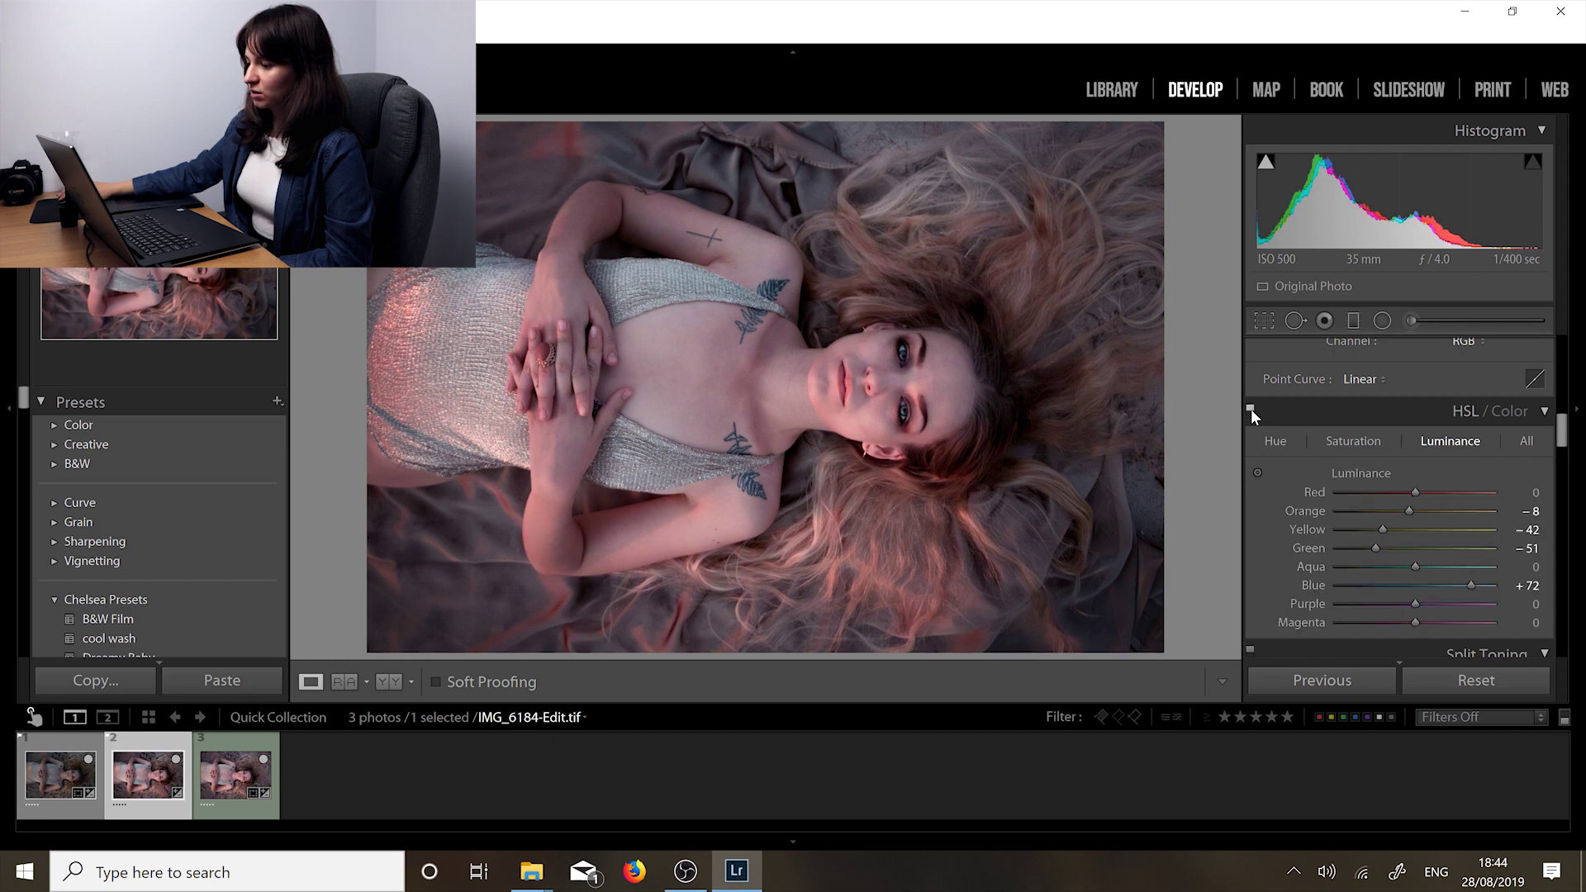
{"action": "left_click", "coordinate": [1250, 409]}
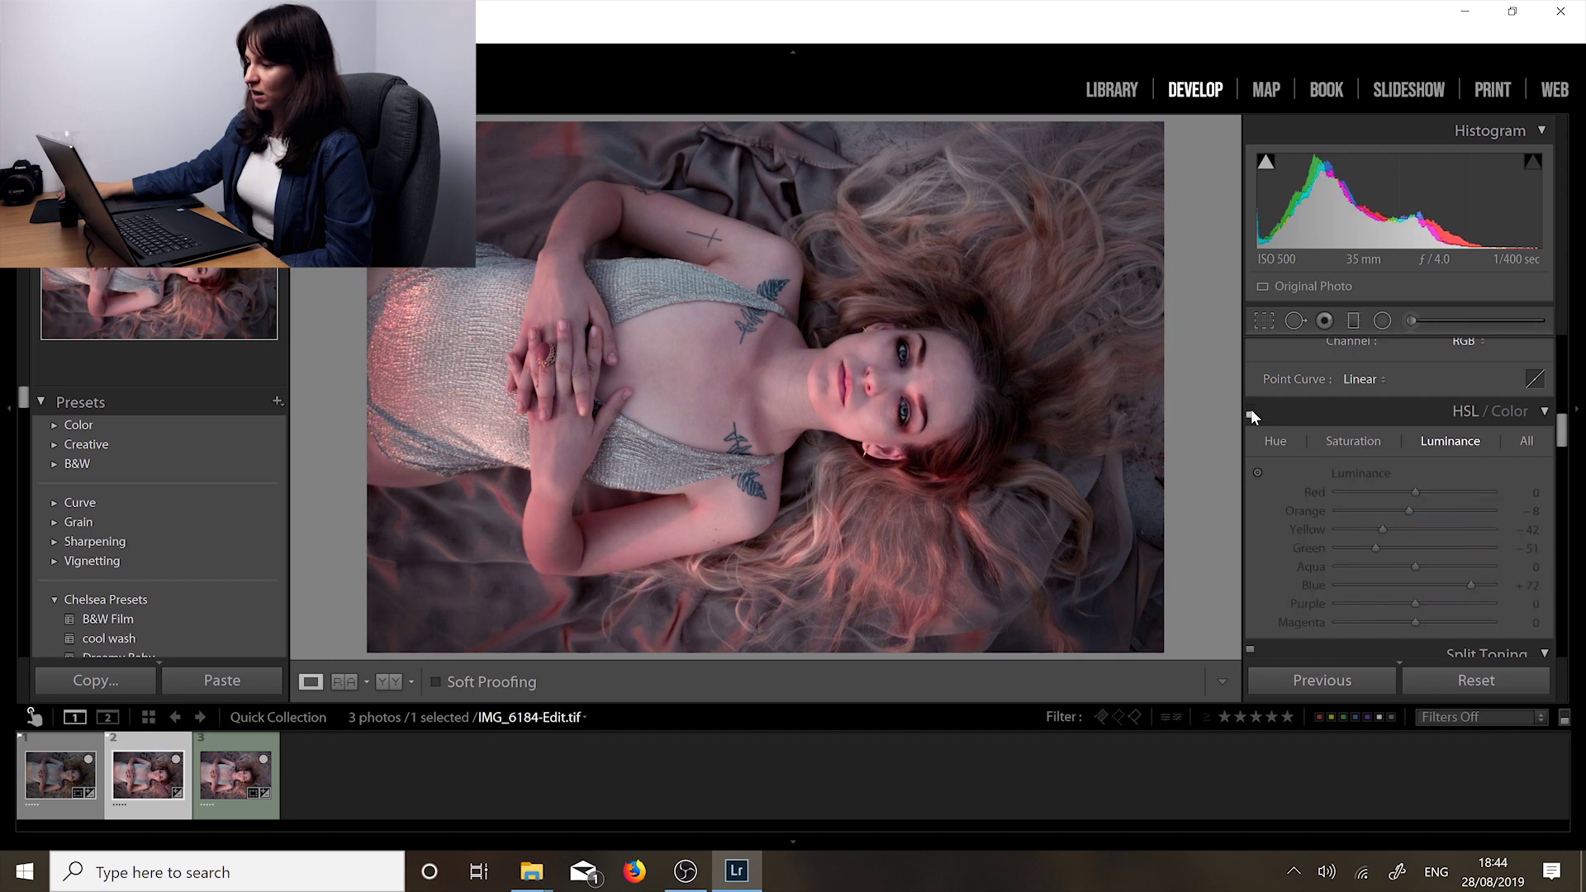
{"action": "left_click", "coordinate": [1250, 409]}
{"action": "scroll", "coordinate": [1257, 421], "scroll_direction": "up", "scroll_amount": 5}
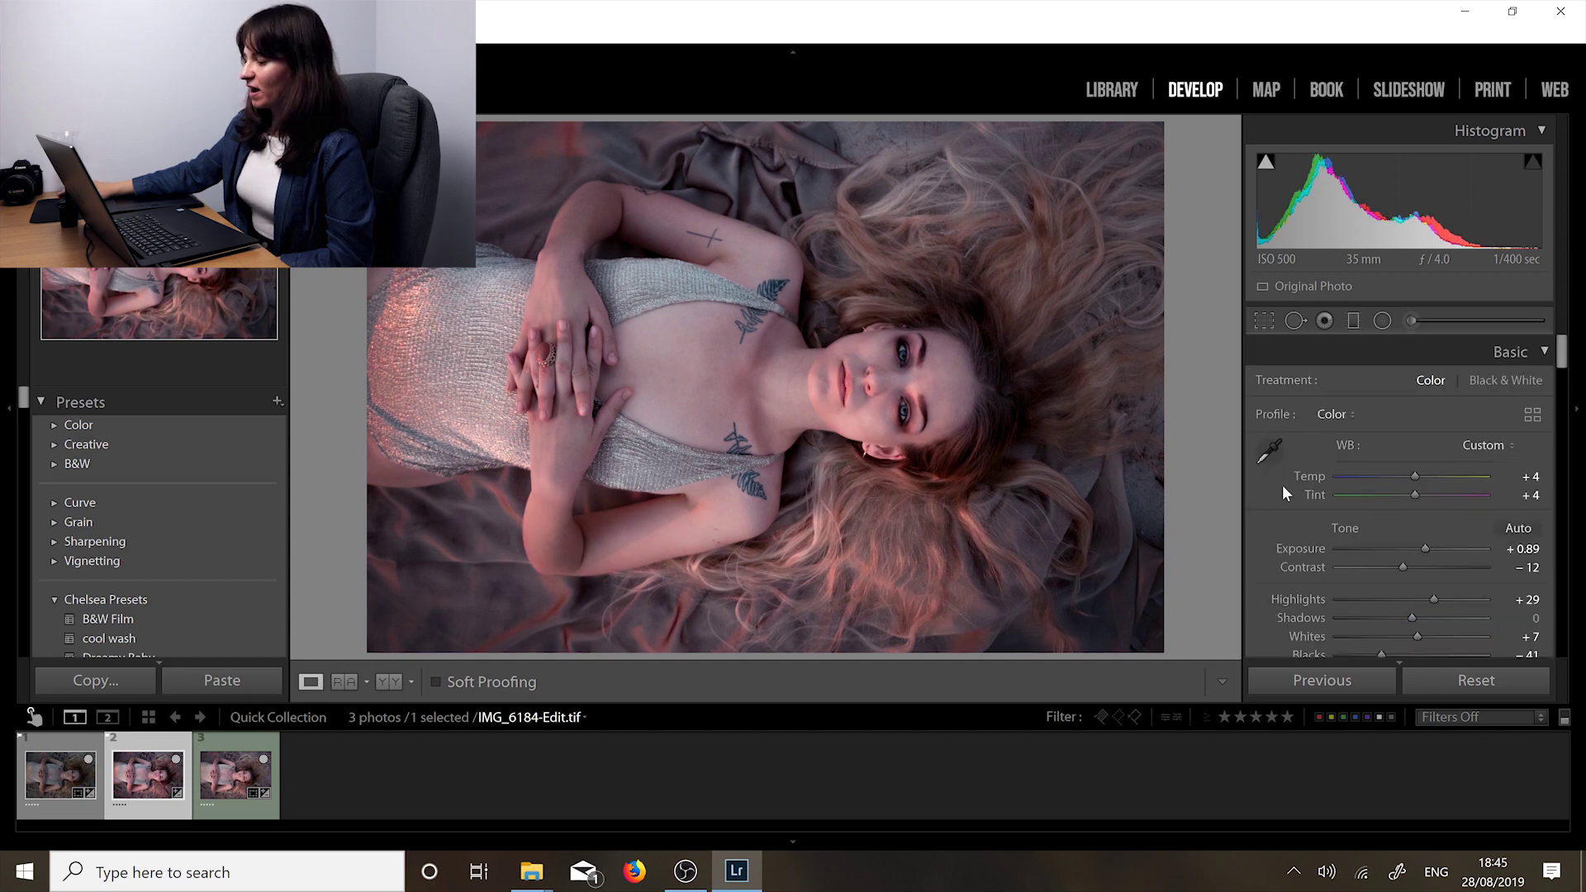
{"action": "scroll", "coordinate": [1277, 503], "scroll_direction": "down", "scroll_amount": 2}
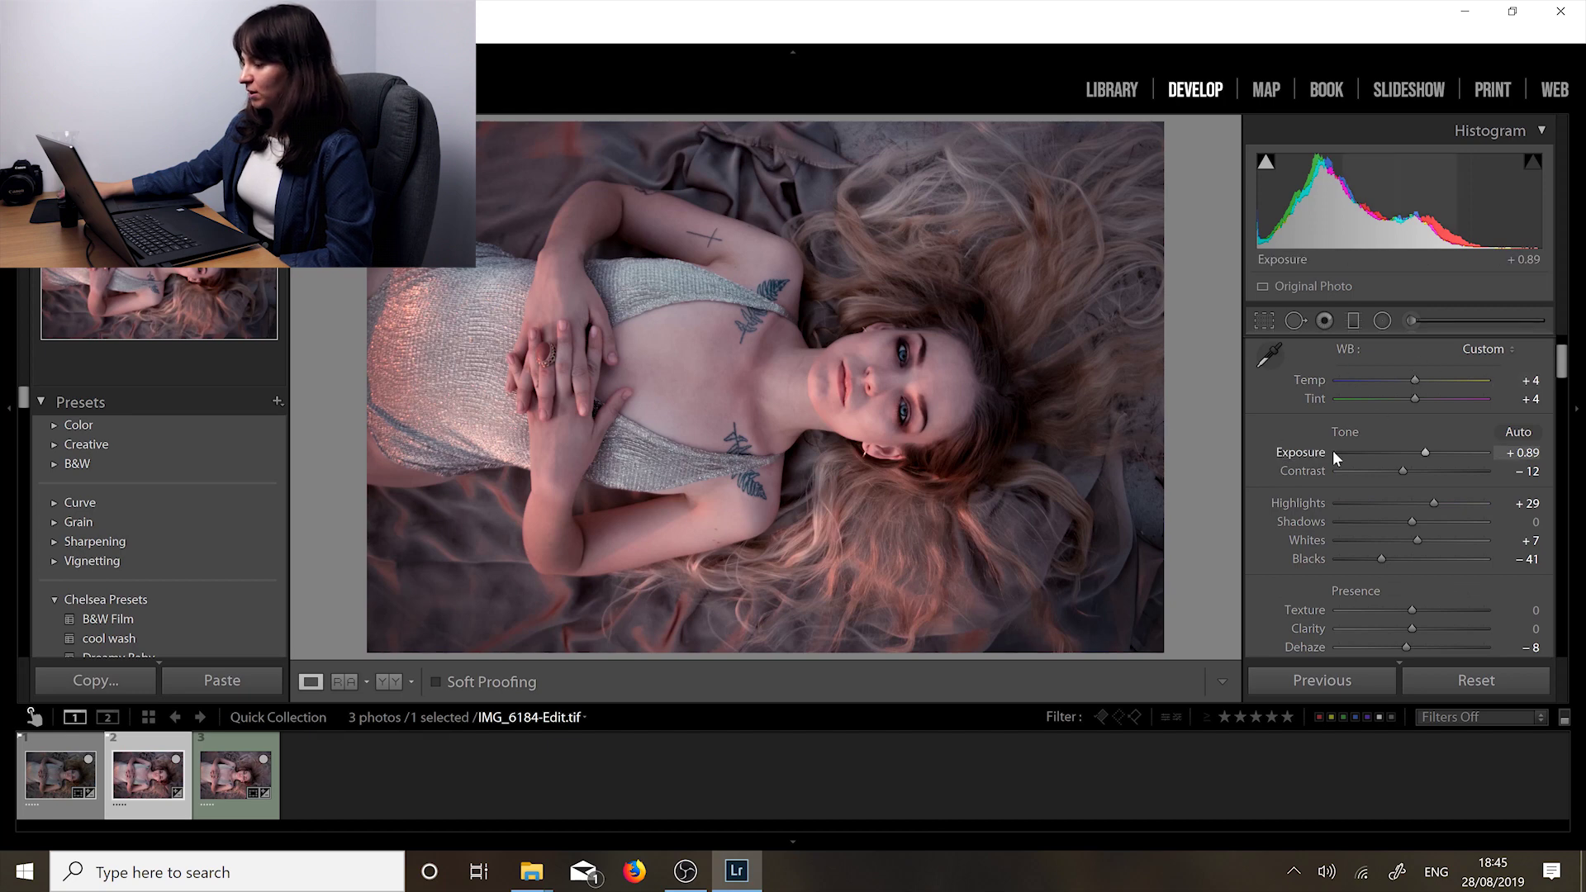
{"action": "scroll", "coordinate": [1441, 475], "scroll_direction": "down", "scroll_amount": 2}
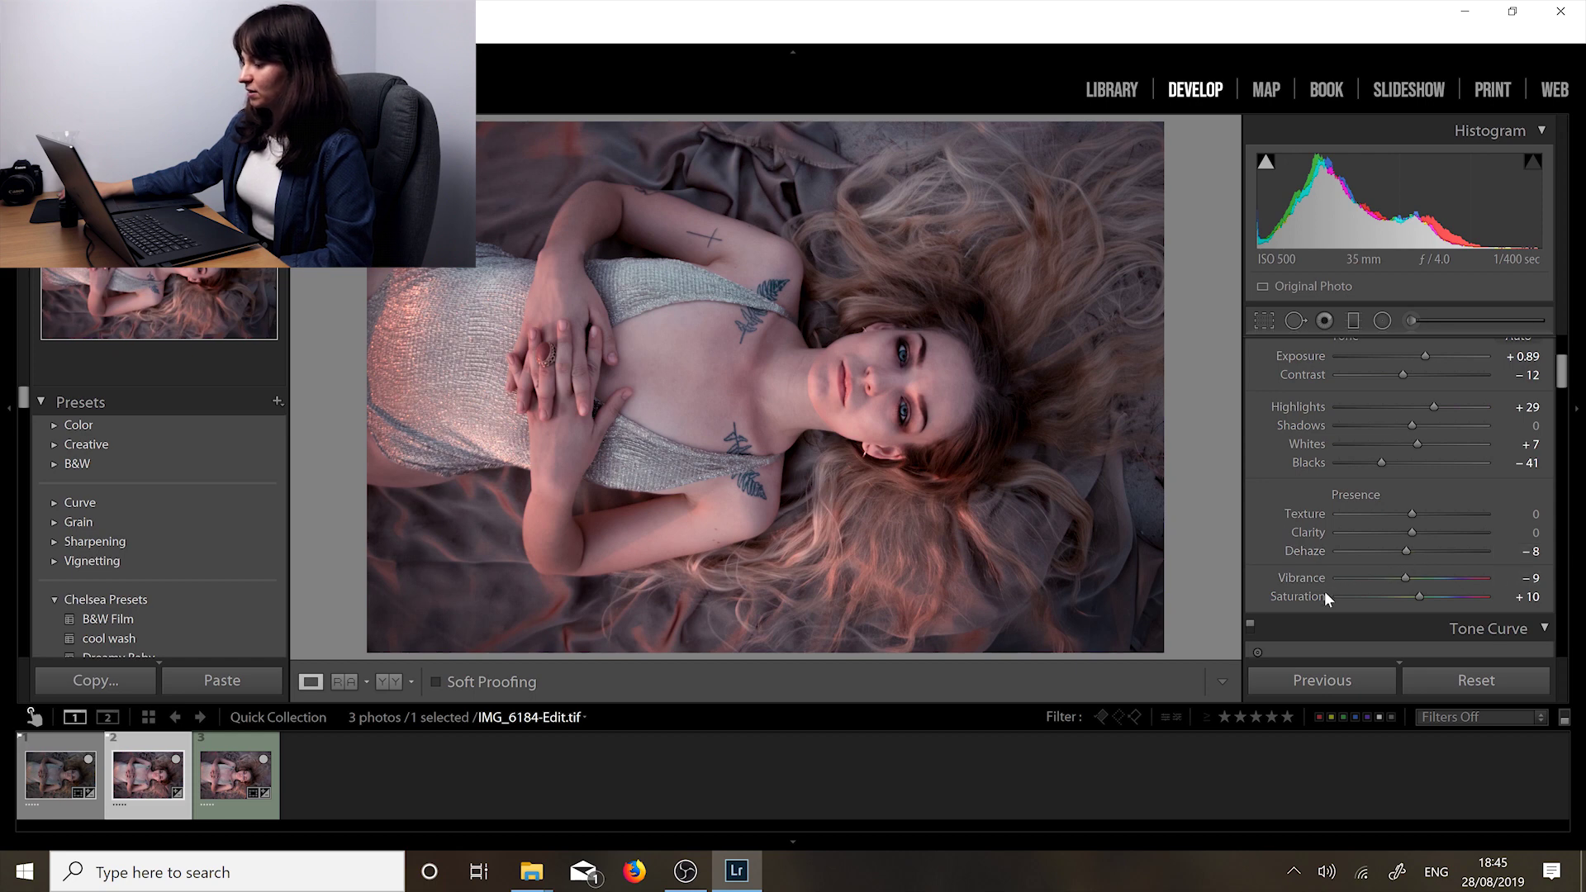
{"action": "scroll", "coordinate": [1271, 544], "scroll_direction": "up", "scroll_amount": 2}
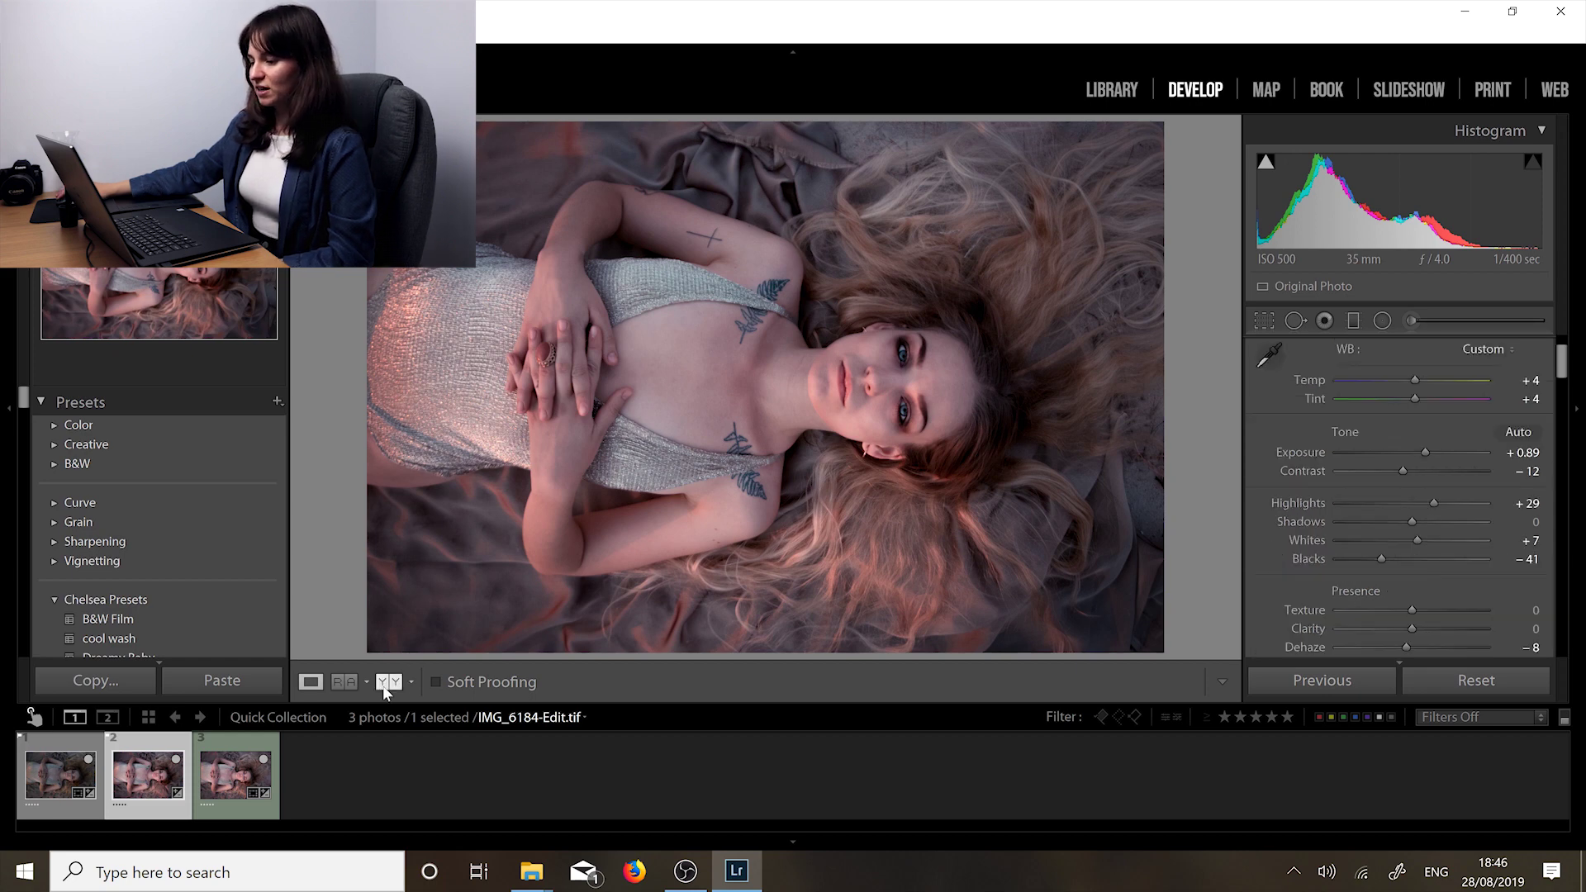
{"action": "left_click", "coordinate": [51, 779]}
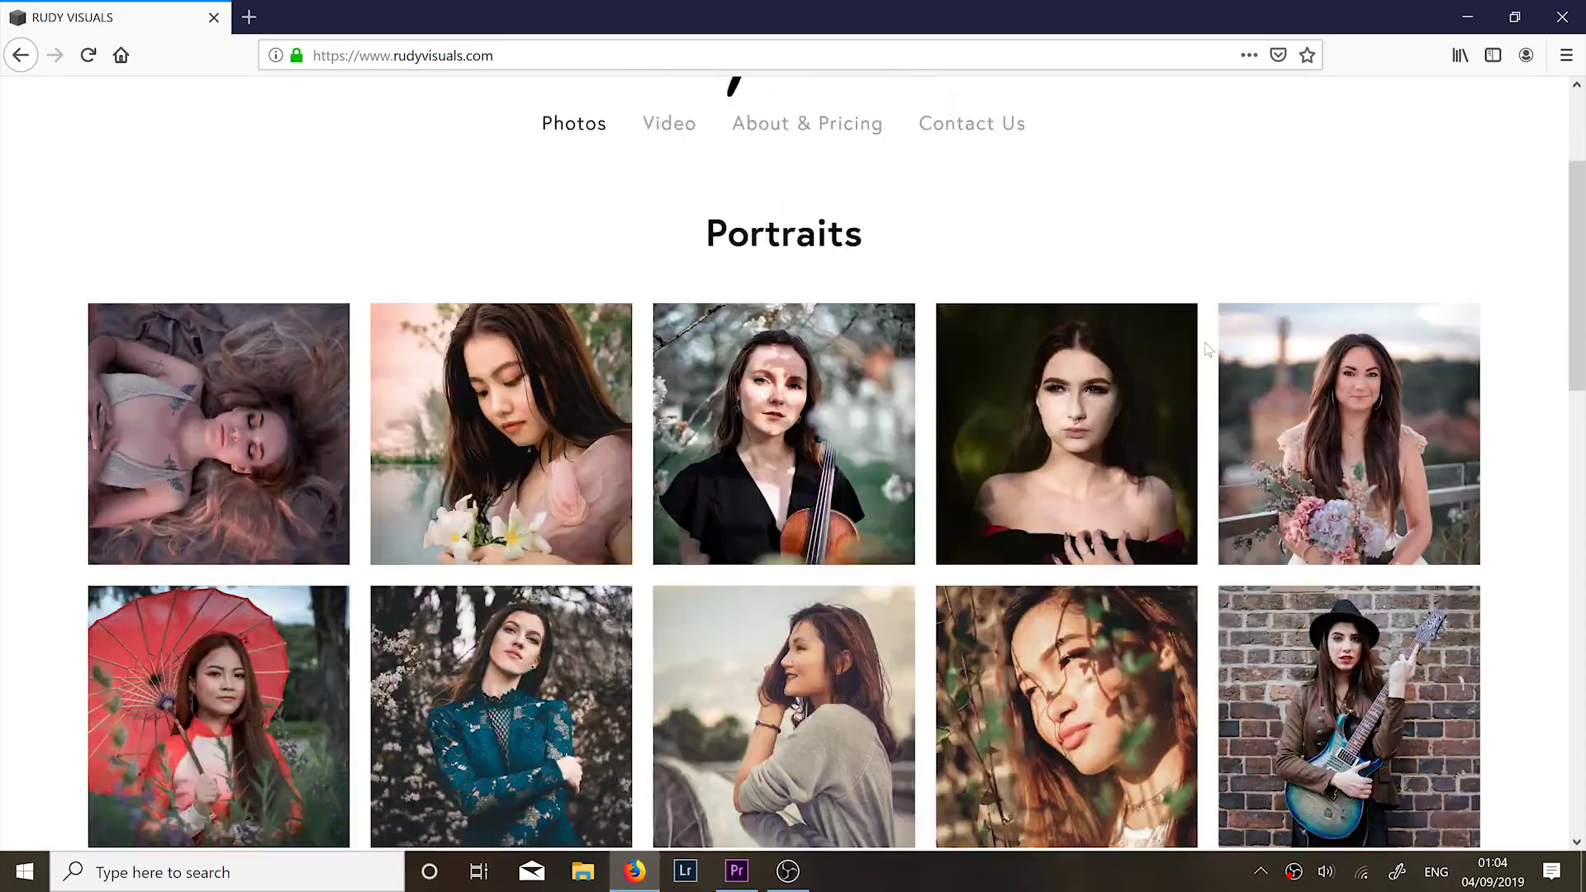
{"action": "scroll", "coordinate": [1206, 349], "scroll_direction": "down", "scroll_amount": 12}
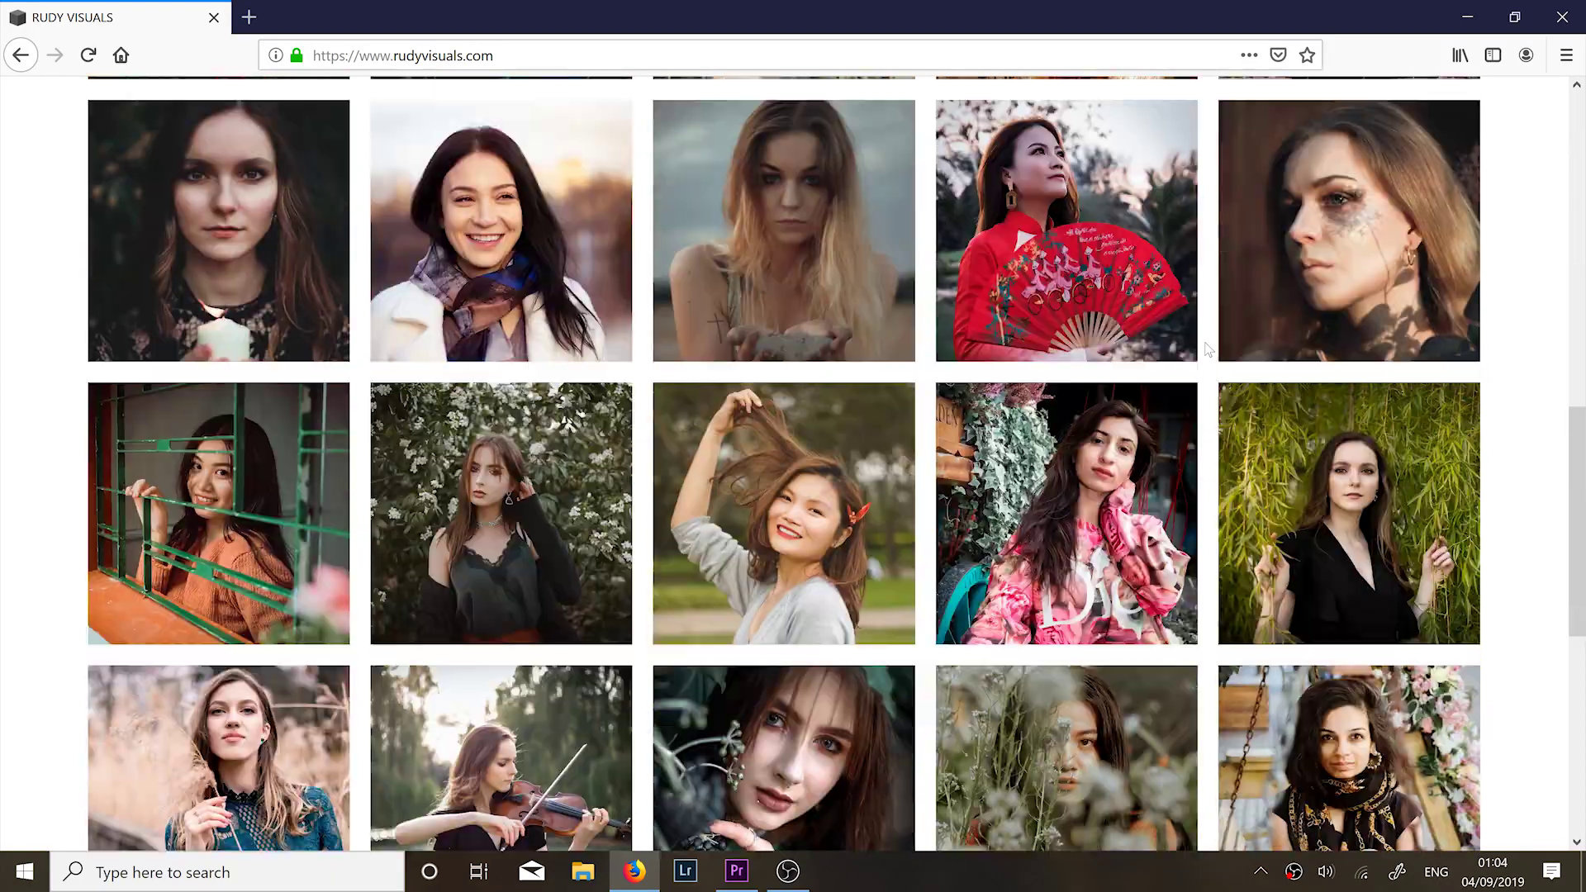